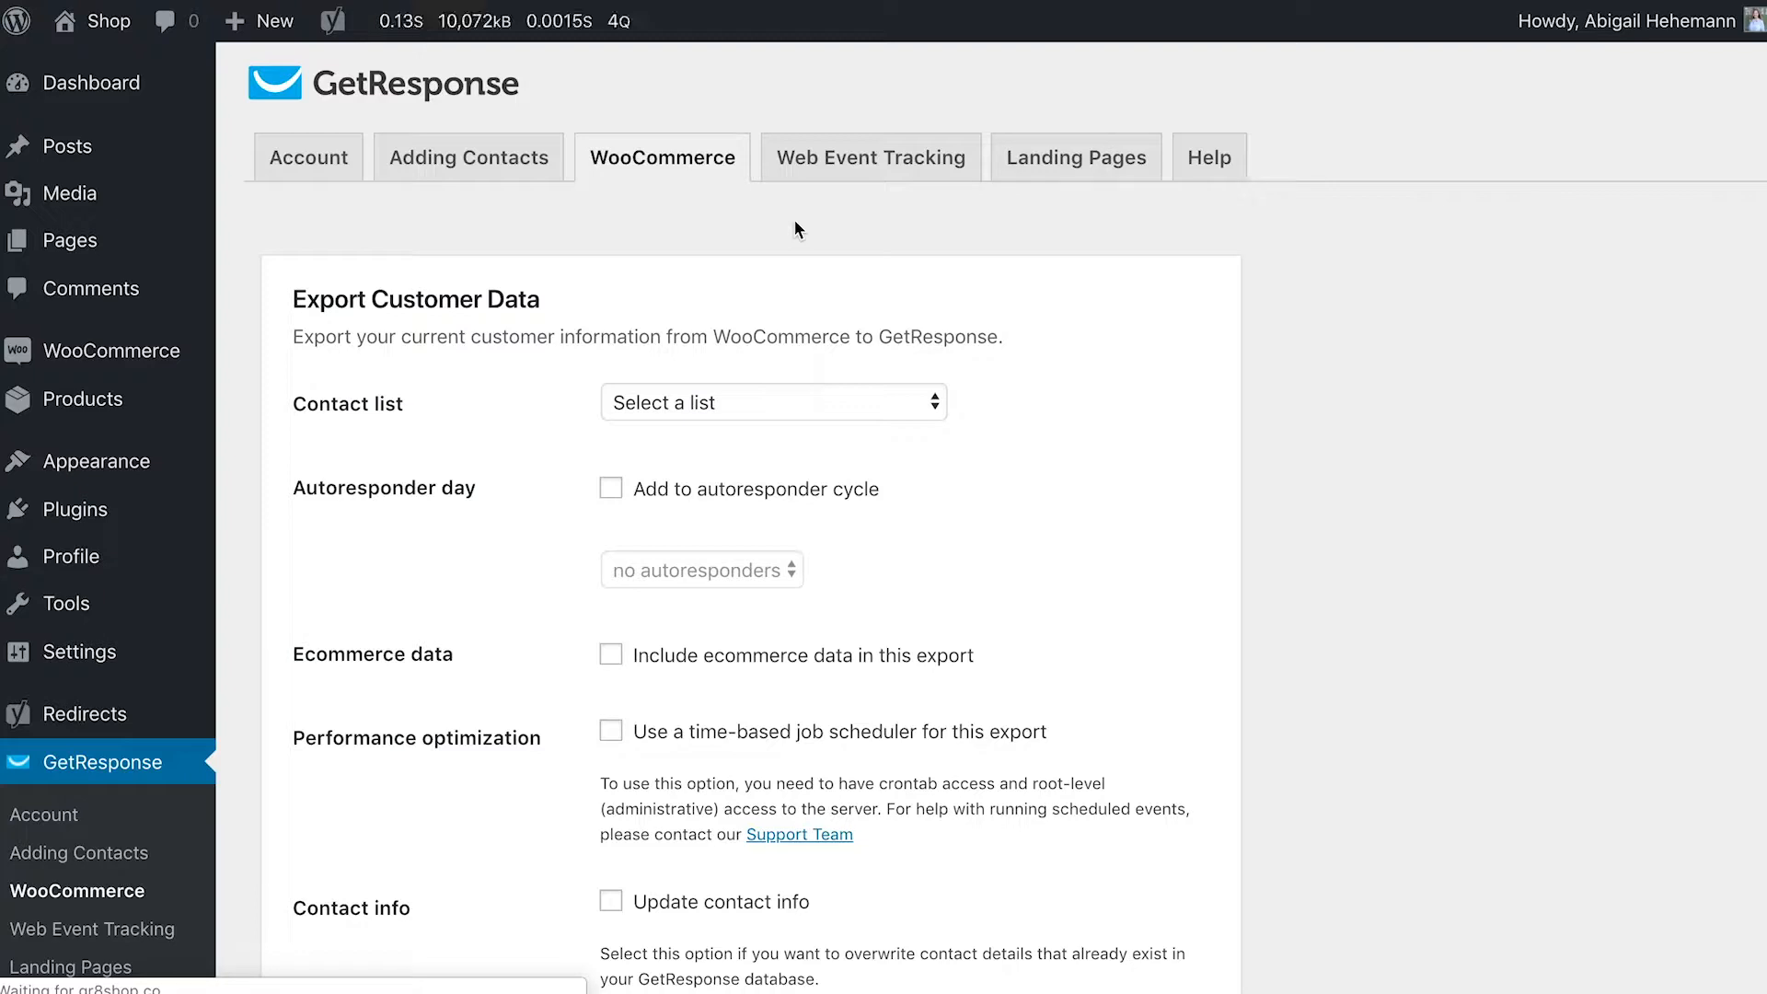
pyautogui.scroll(-4, 1191, 586)
pyautogui.scroll(-10, 1191, 586)
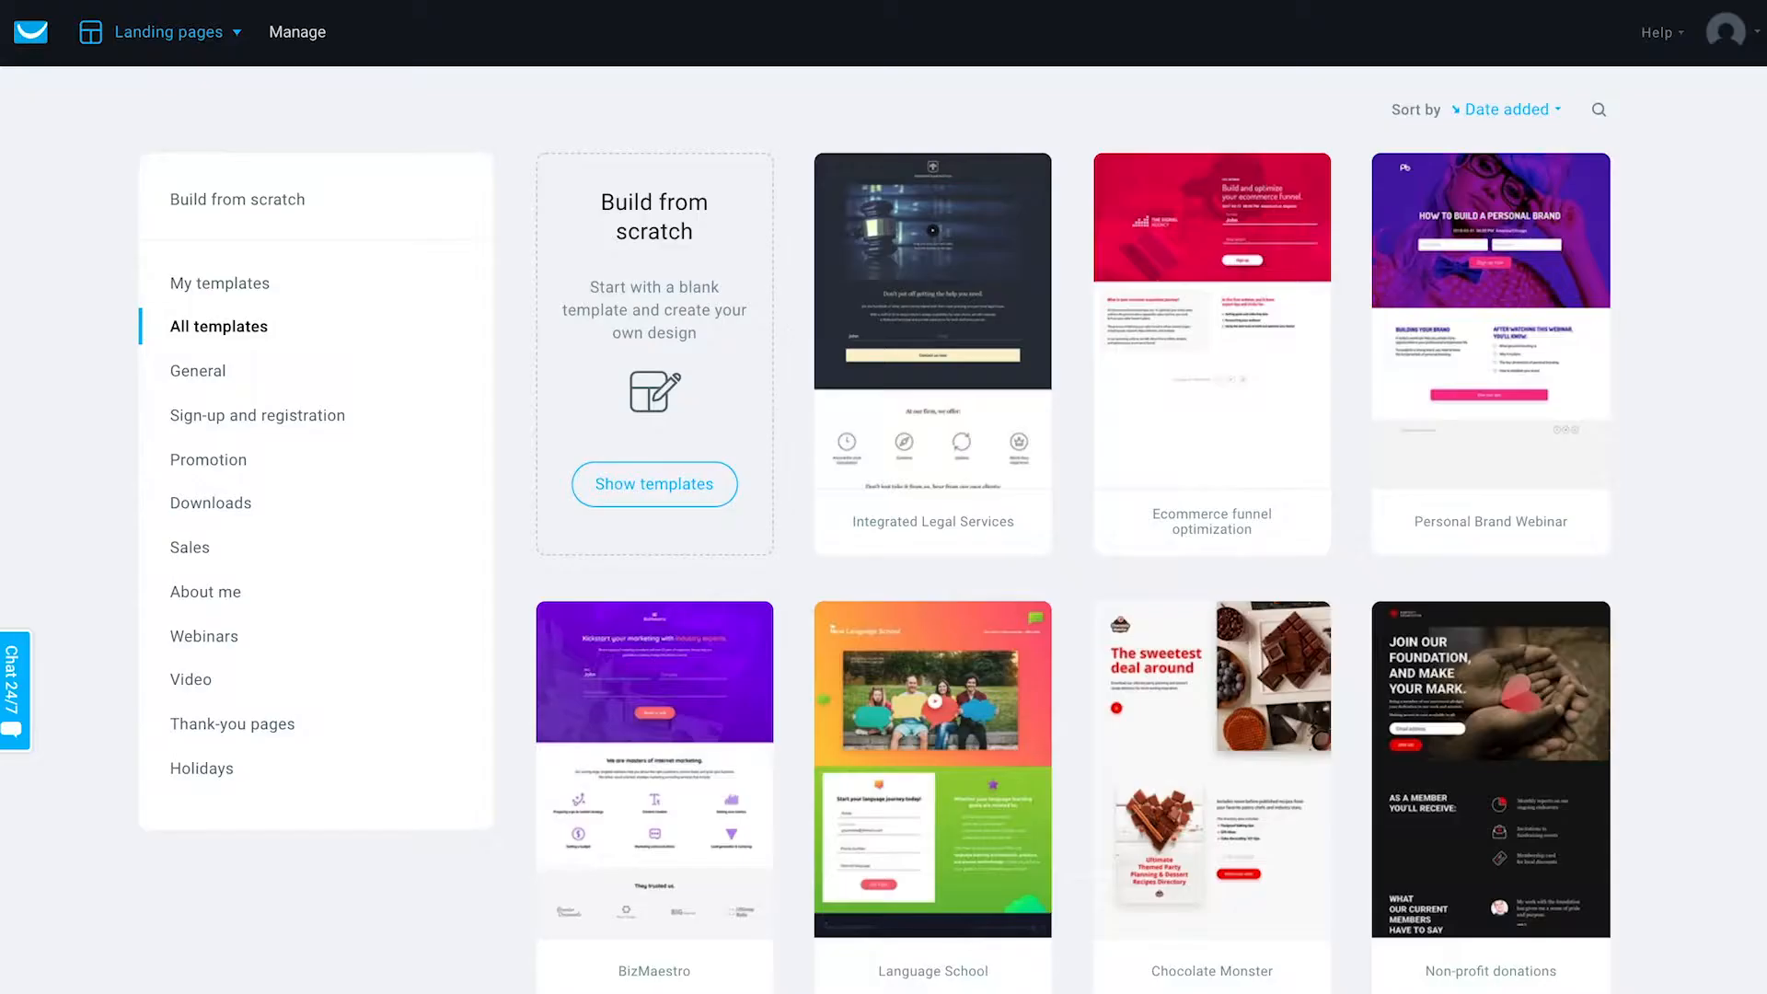
# - Go to the Contacts section and open the advanced contact search
pyautogui.click(142, 37)
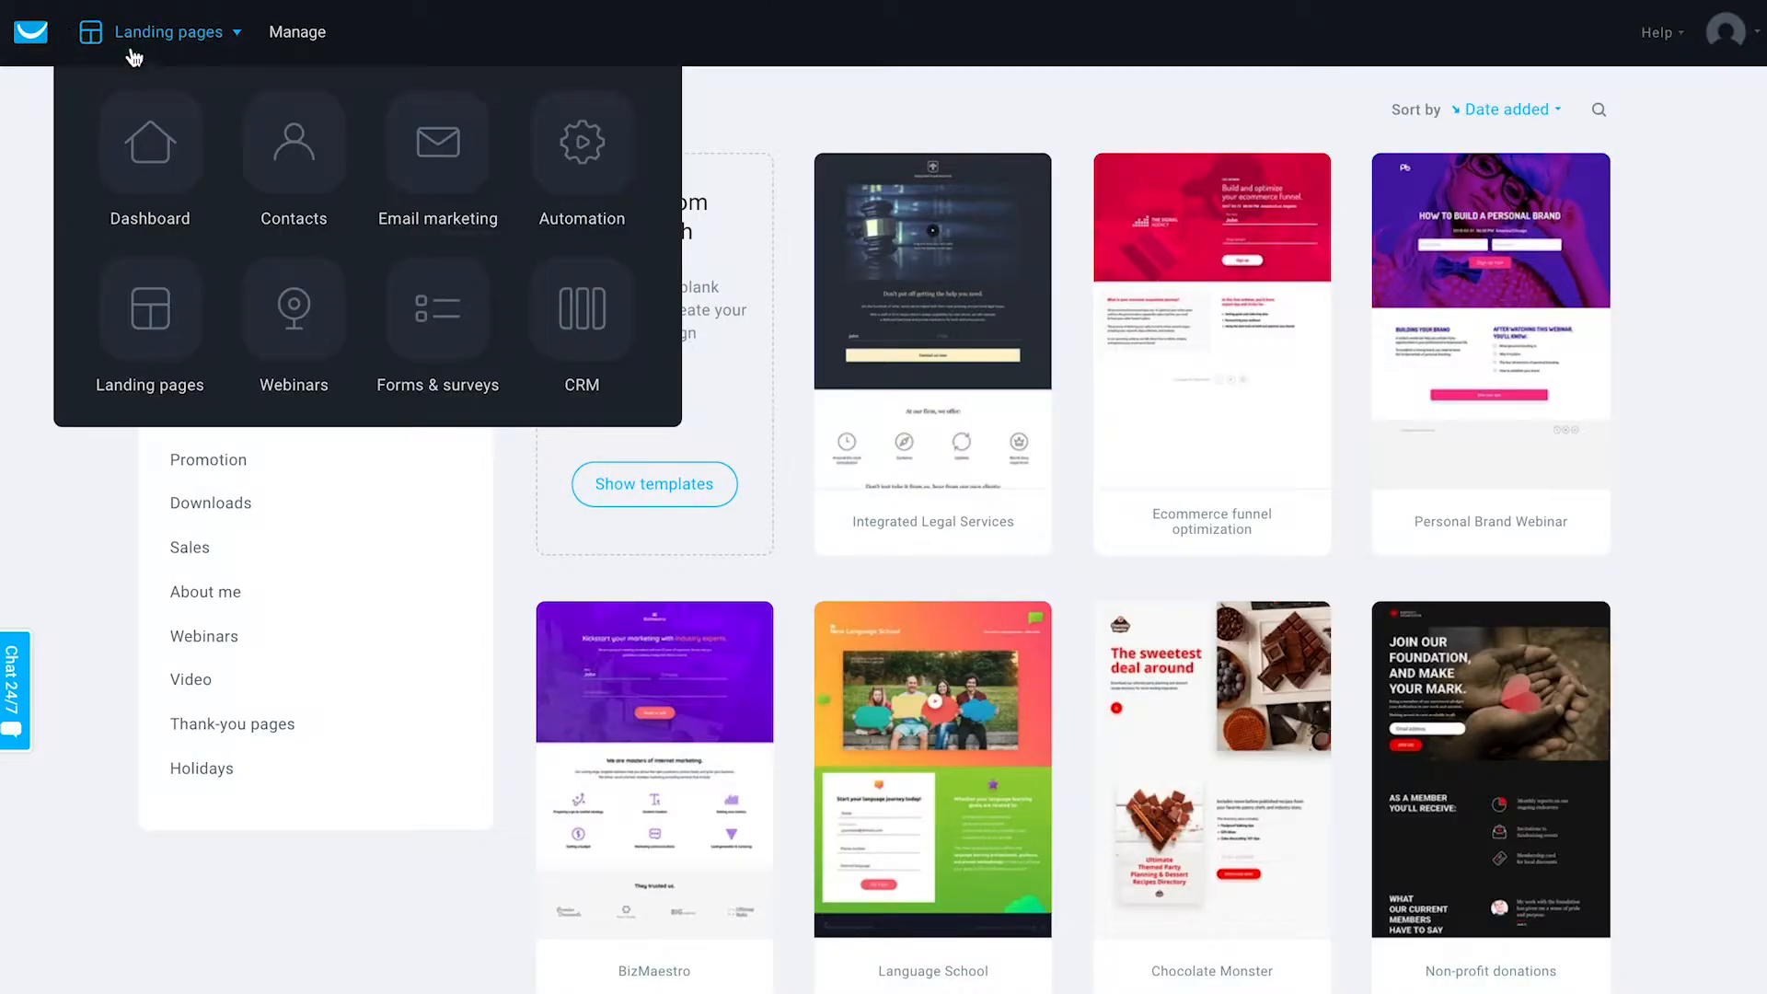
pyautogui.click(281, 159)
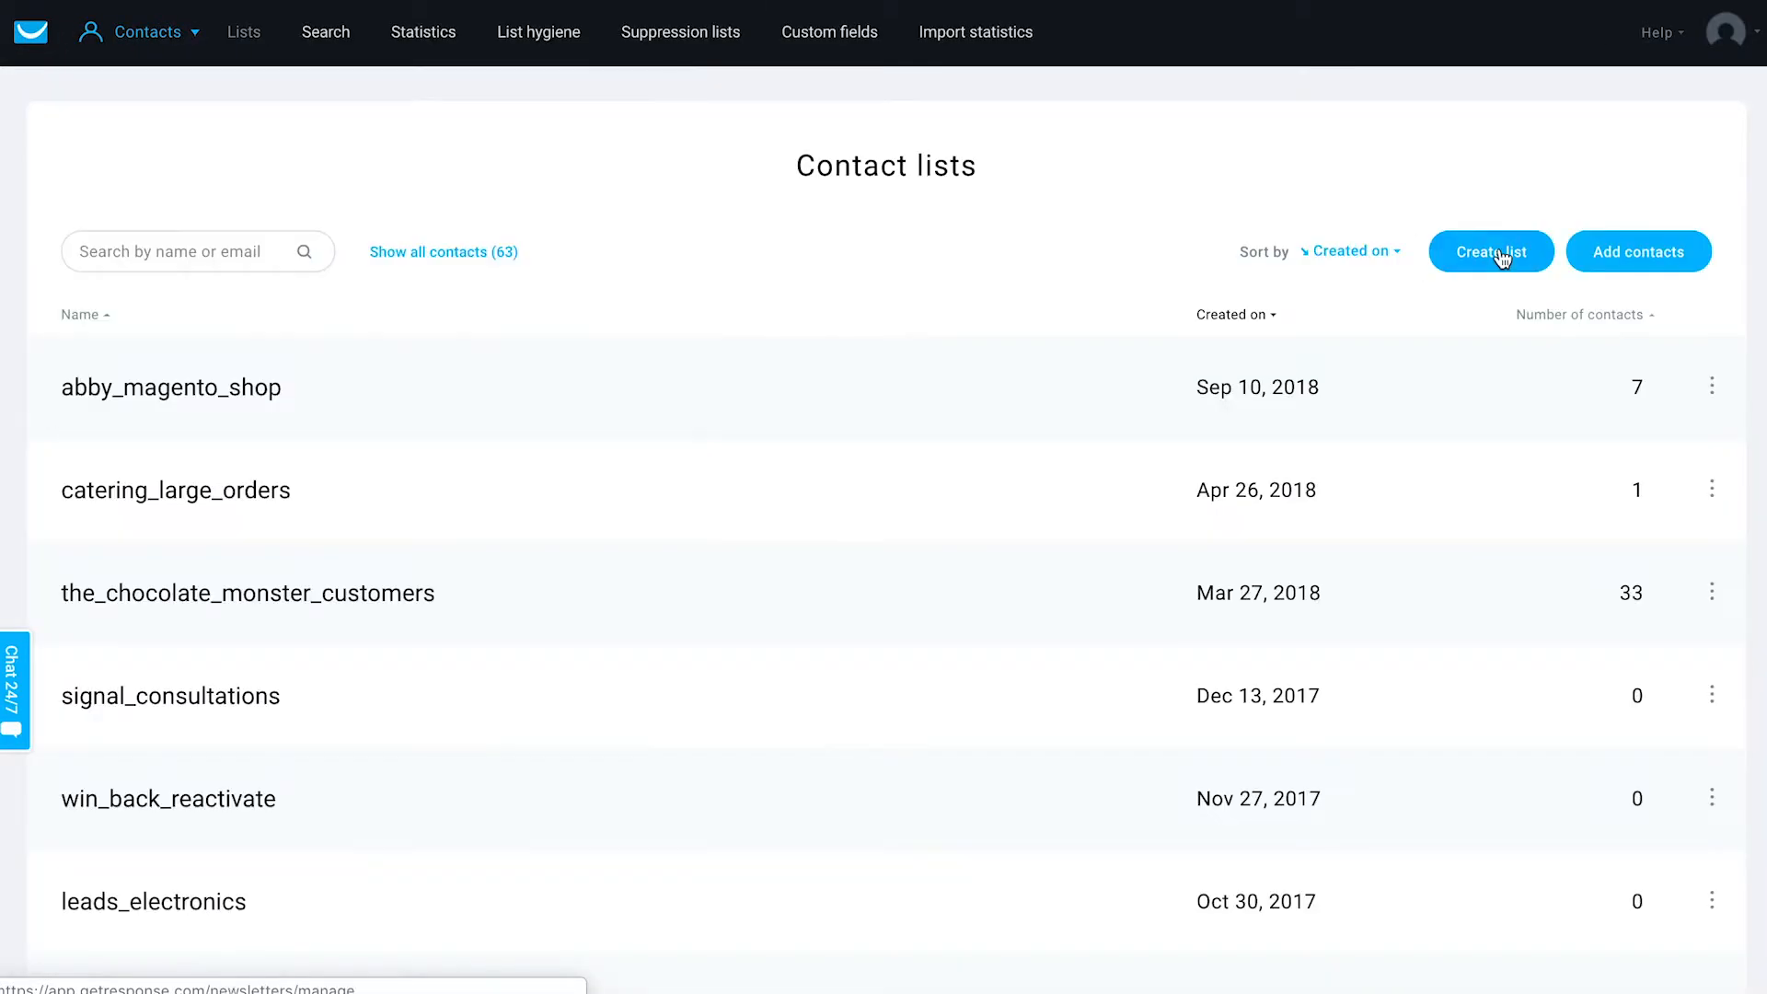
pyautogui.click(334, 42)
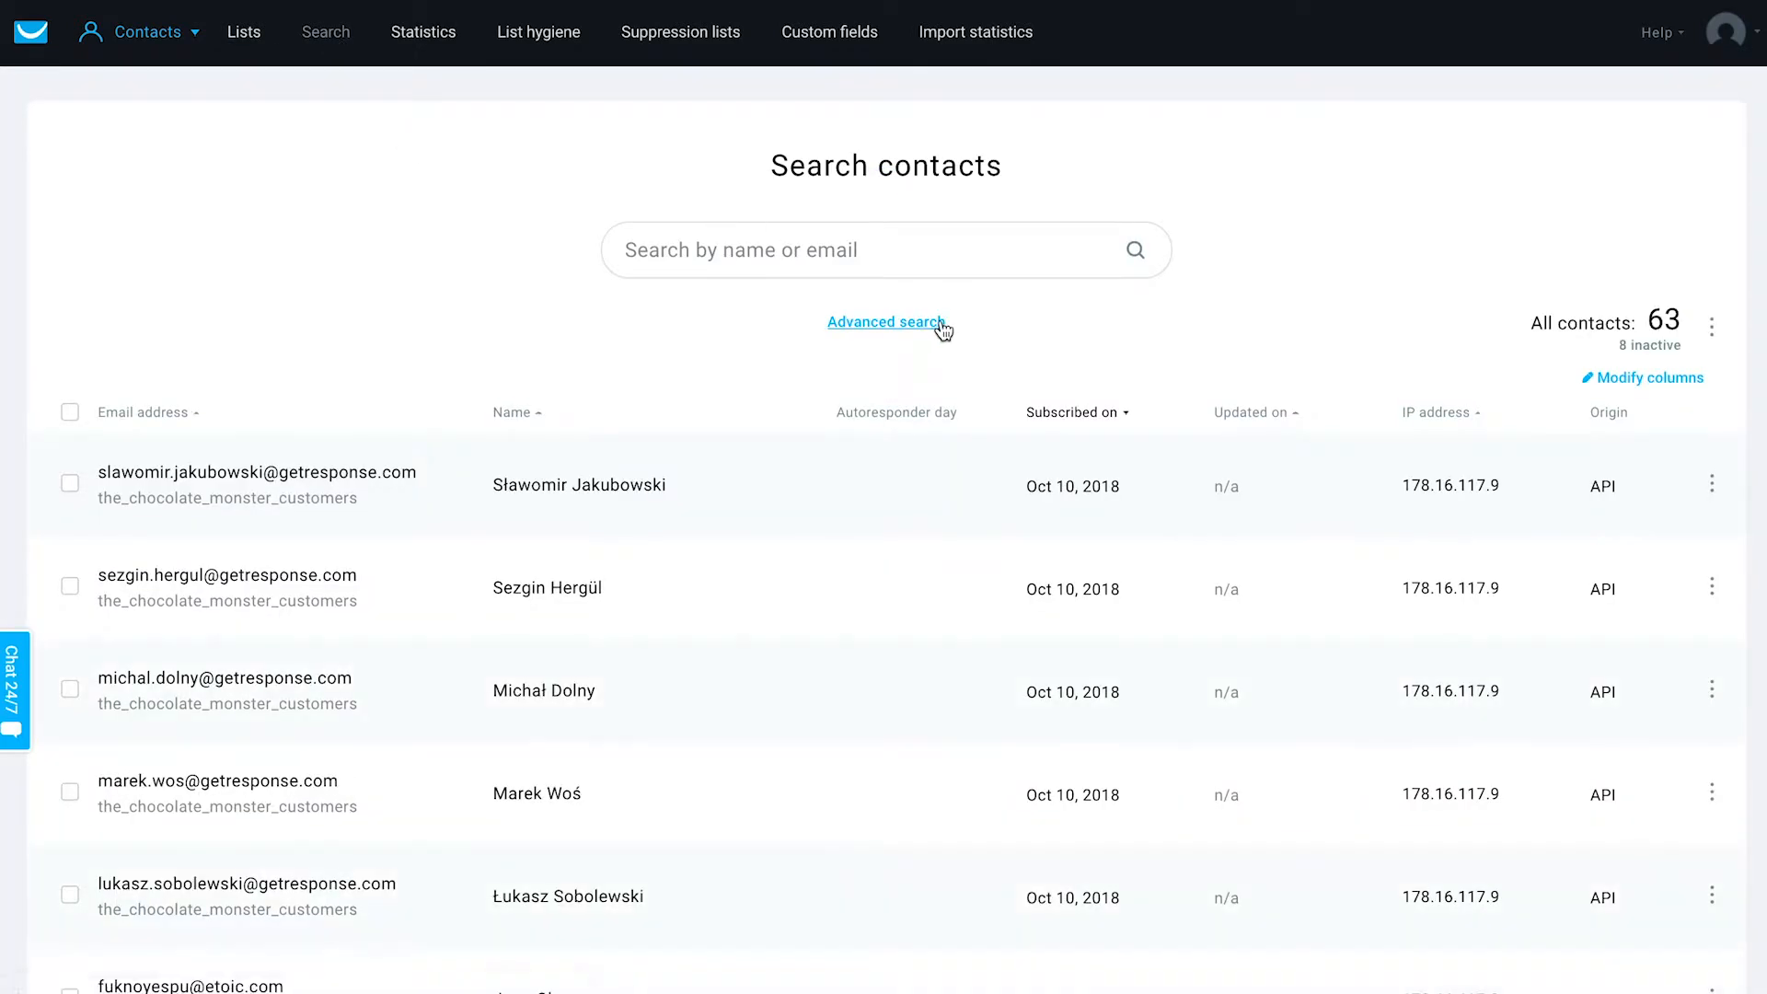
pyautogui.click(936, 323)
# - Add an Ecommerce search condition on the number of purchases for the New Chocolate Monster shop
pyautogui.click(146, 324)
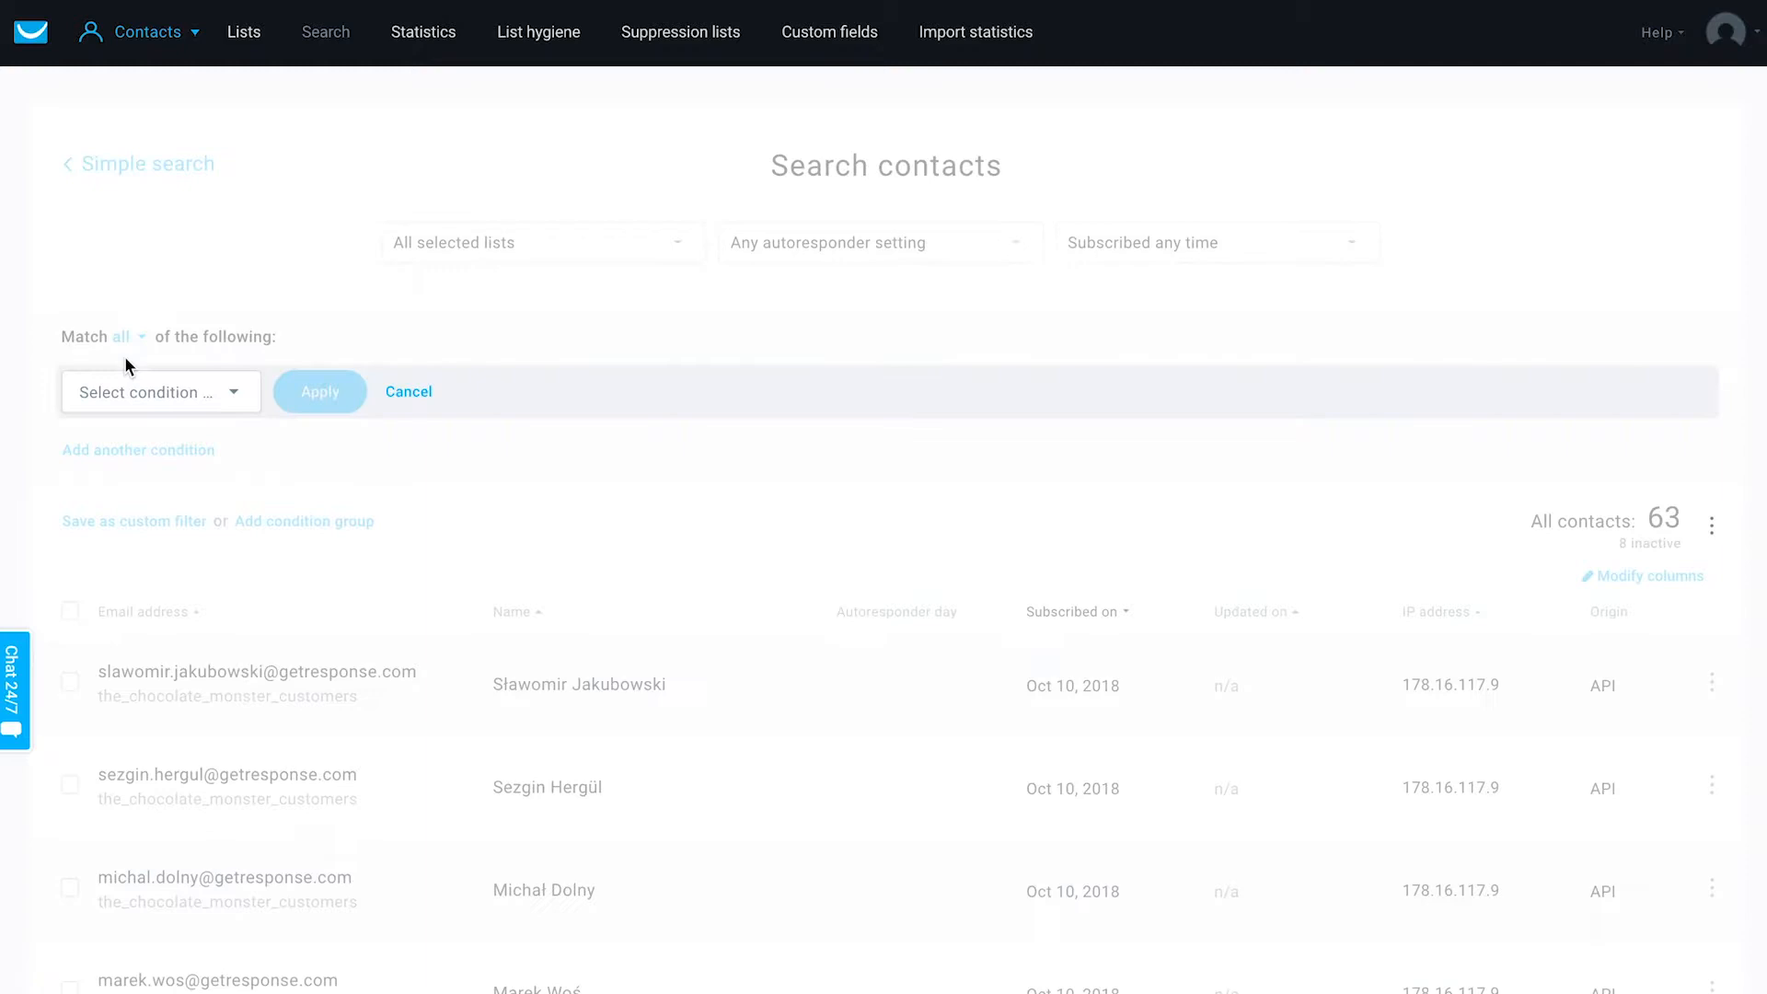
pyautogui.click(157, 407)
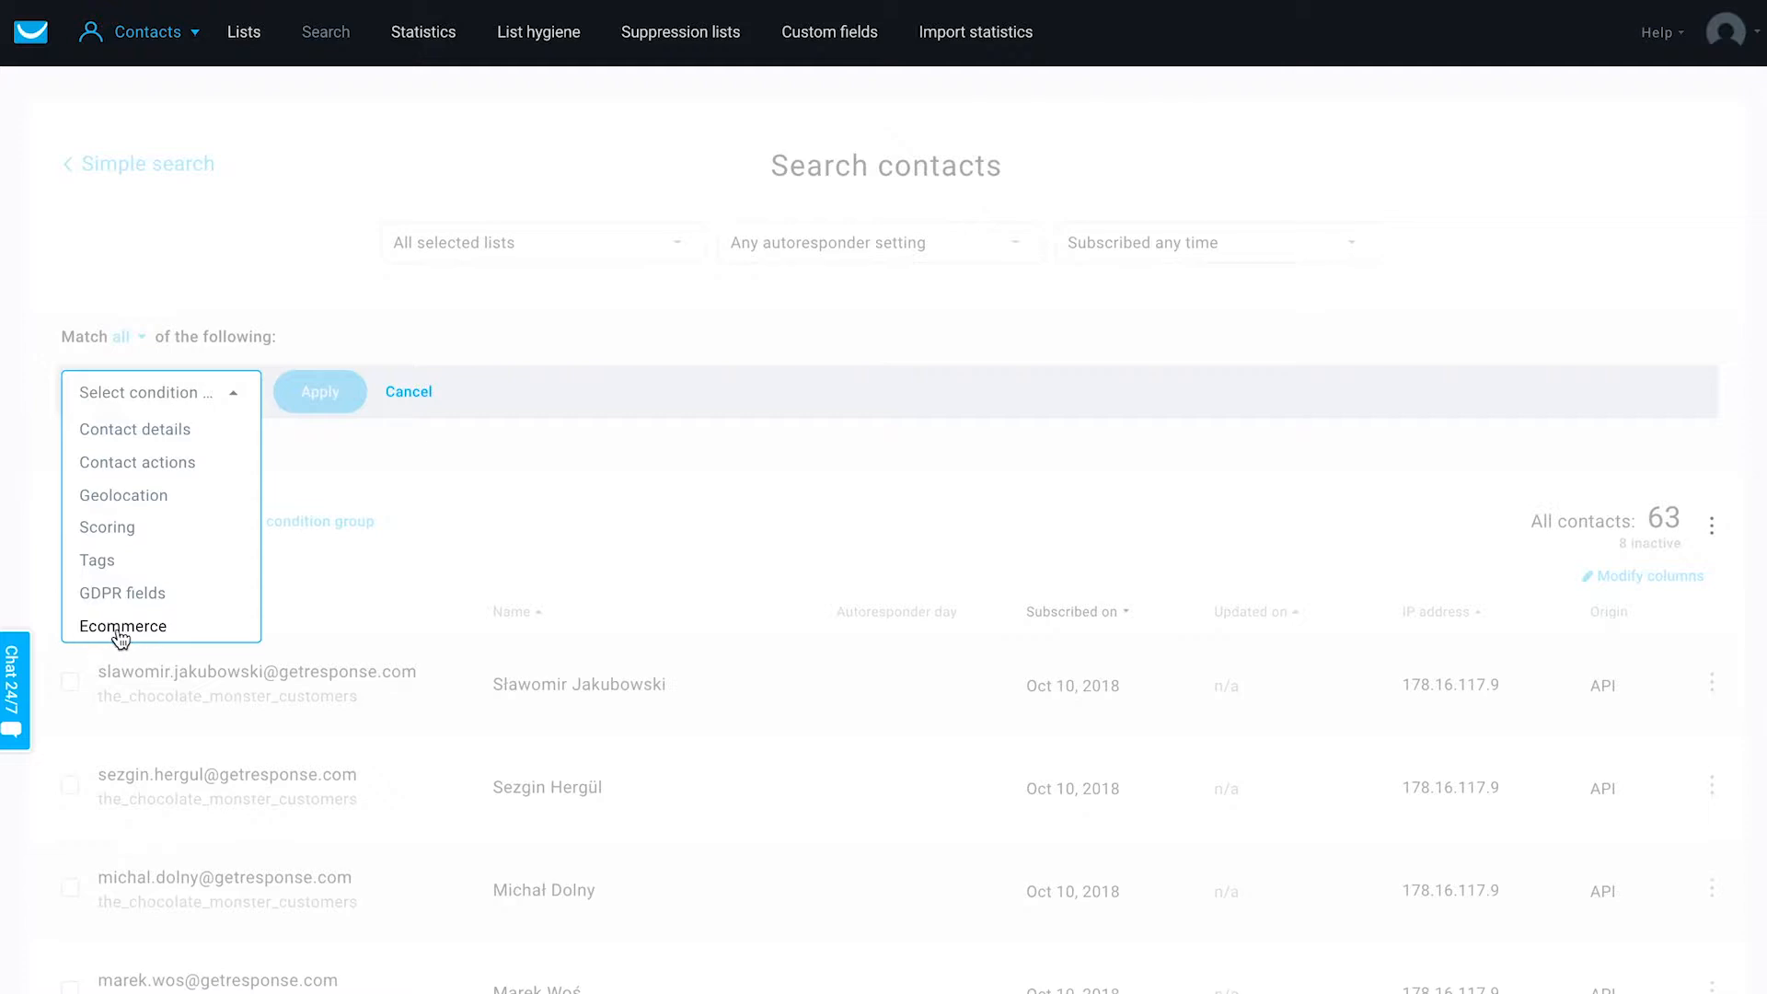
pyautogui.click(123, 631)
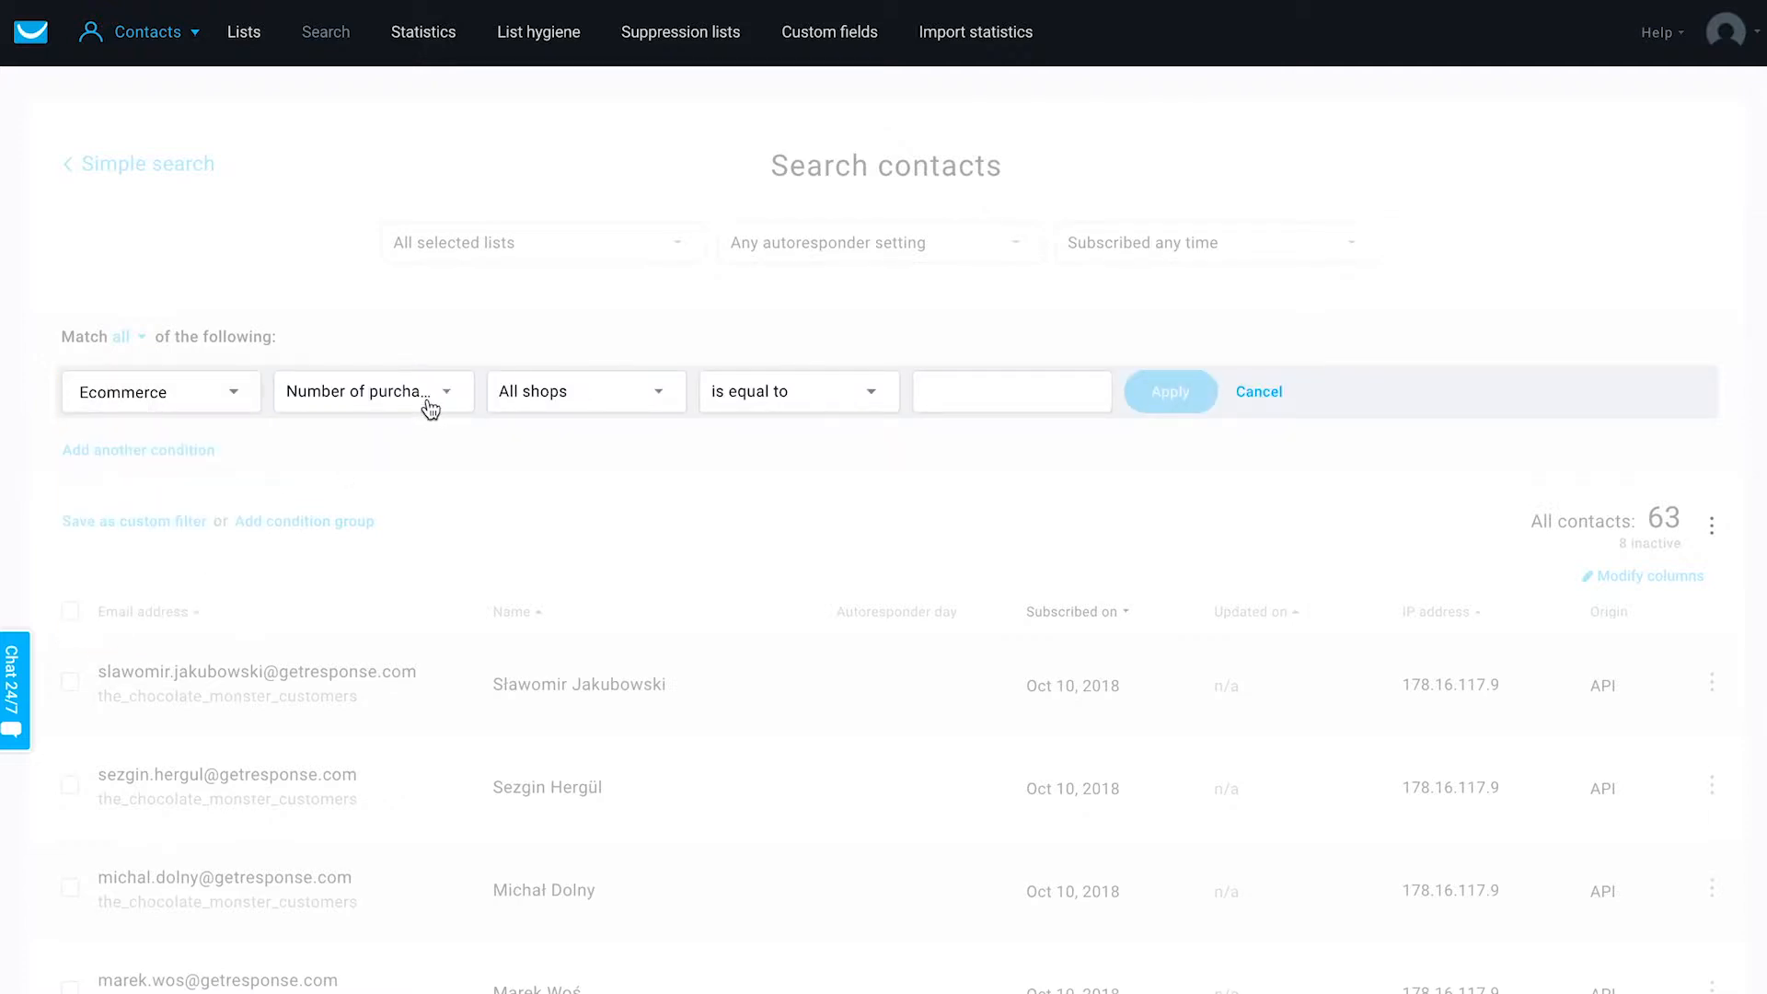
pyautogui.click(582, 399)
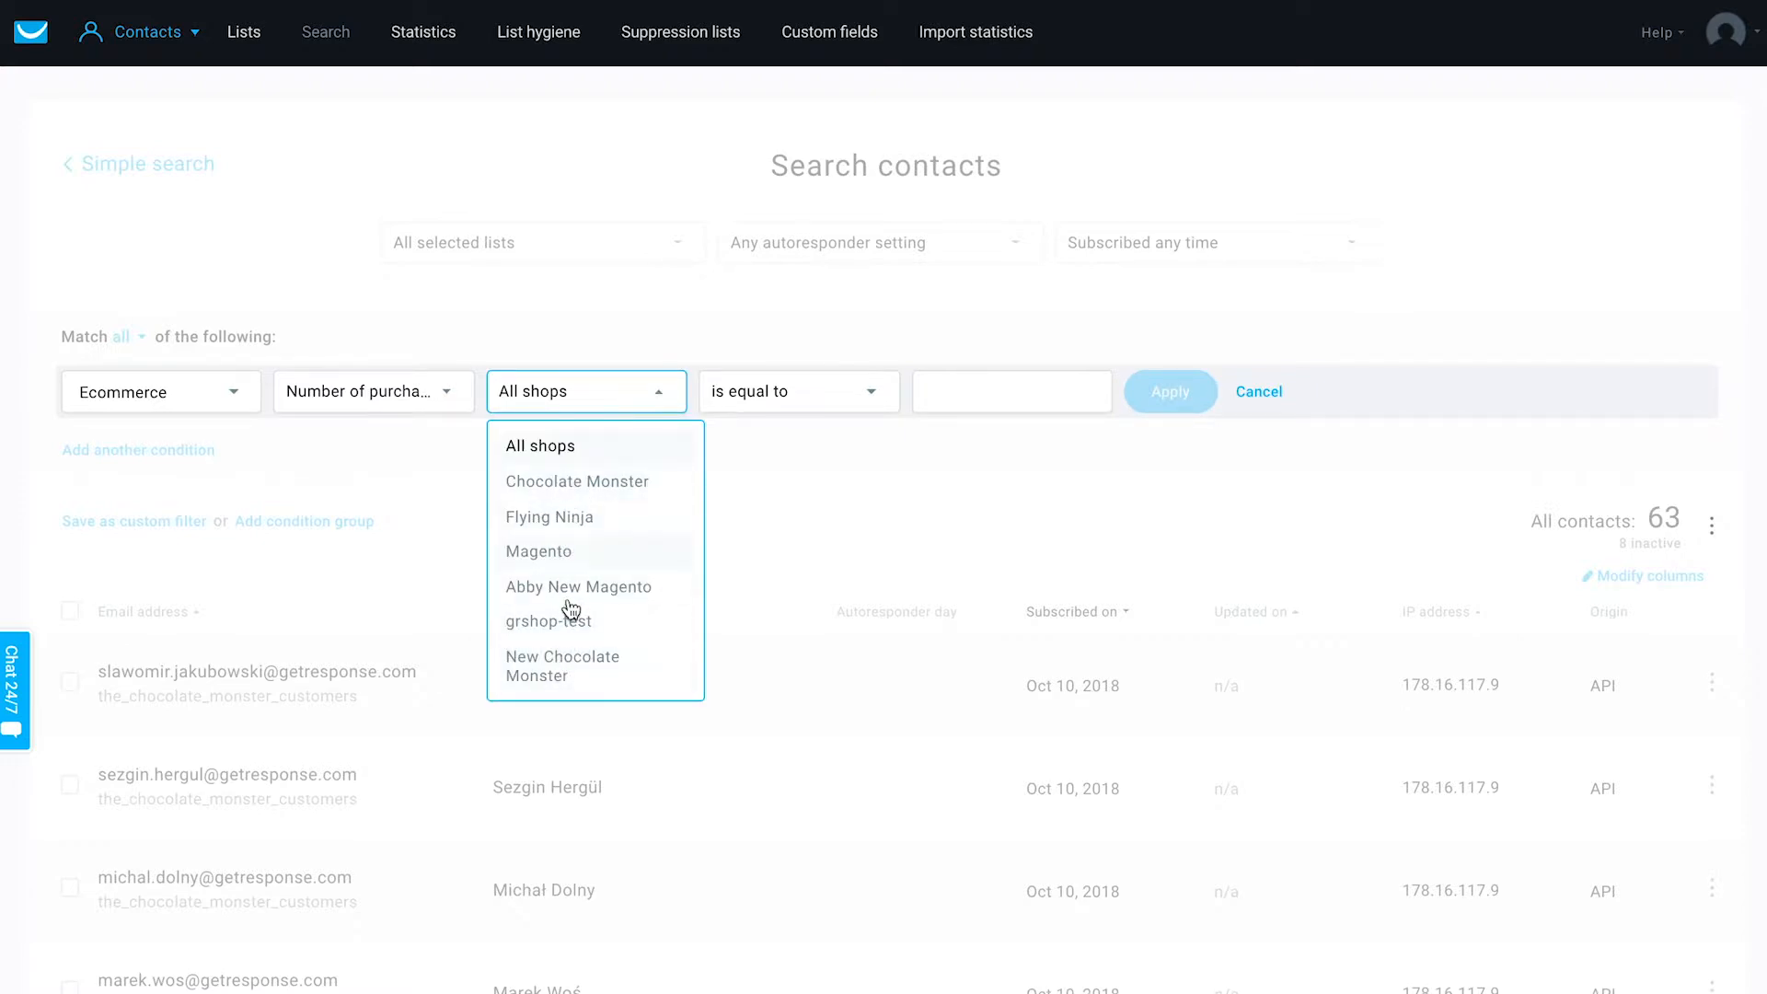
pyautogui.click(543, 672)
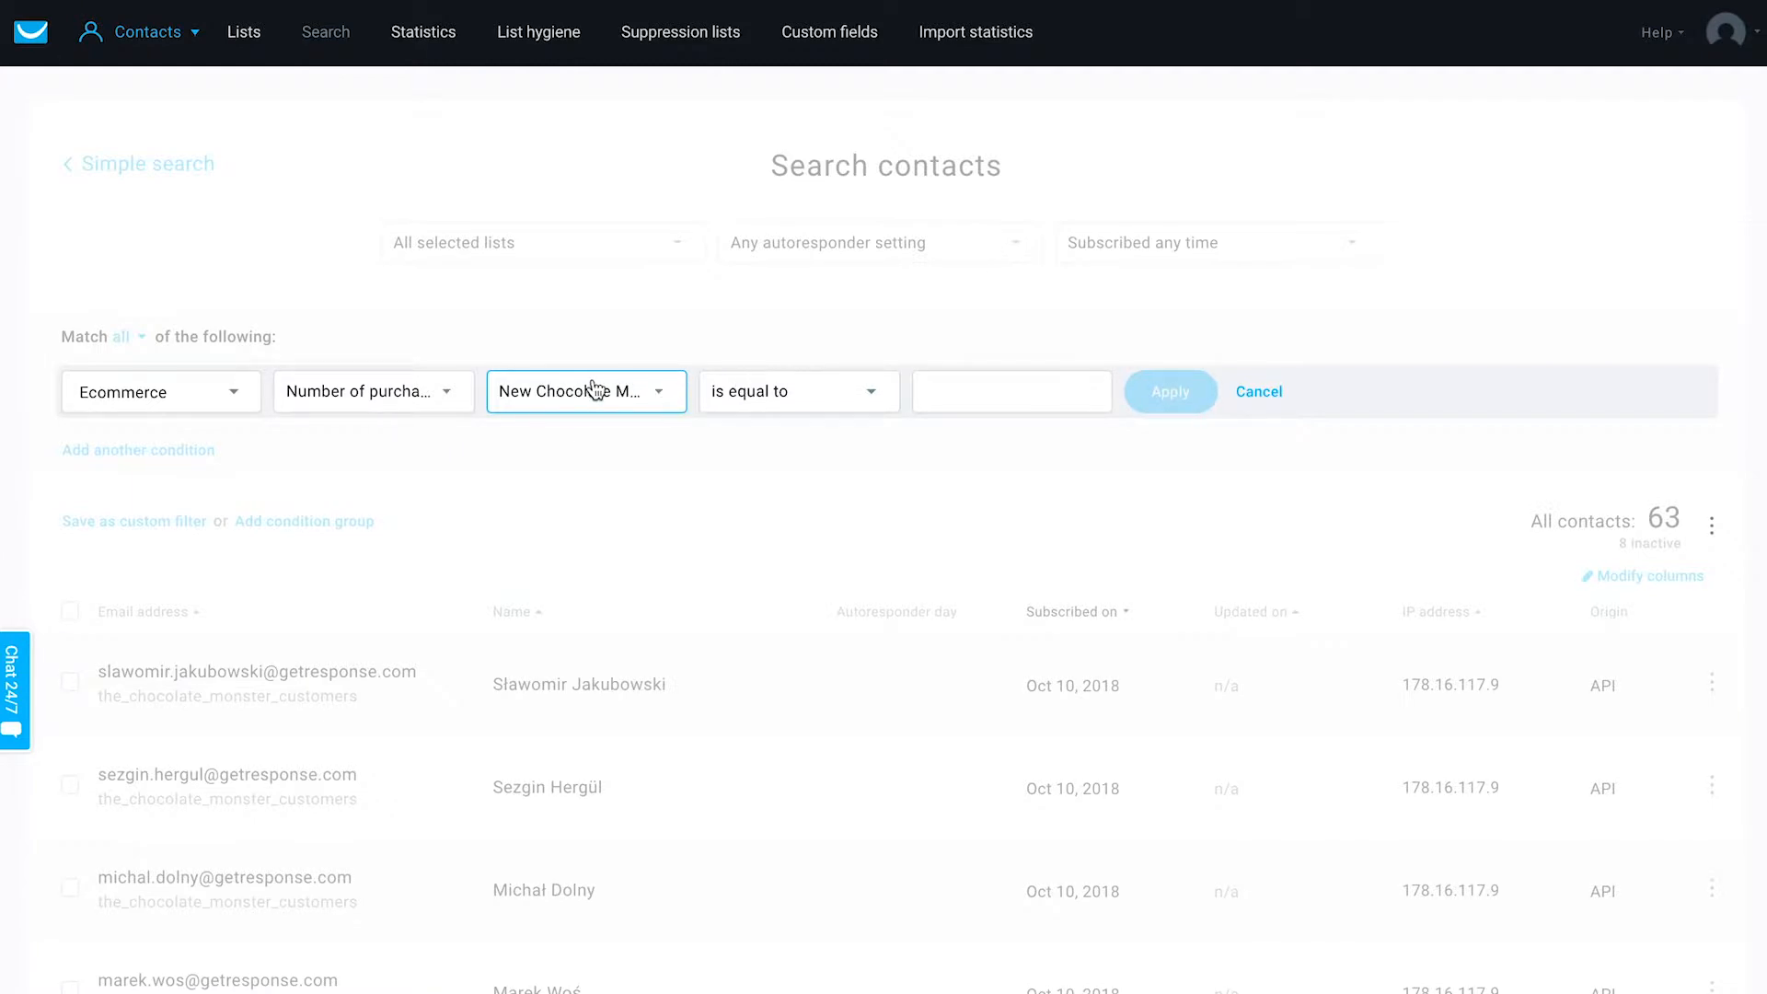
# - Complete the purchase condition as number of purchases is equal to 1 and apply it
pyautogui.click(396, 396)
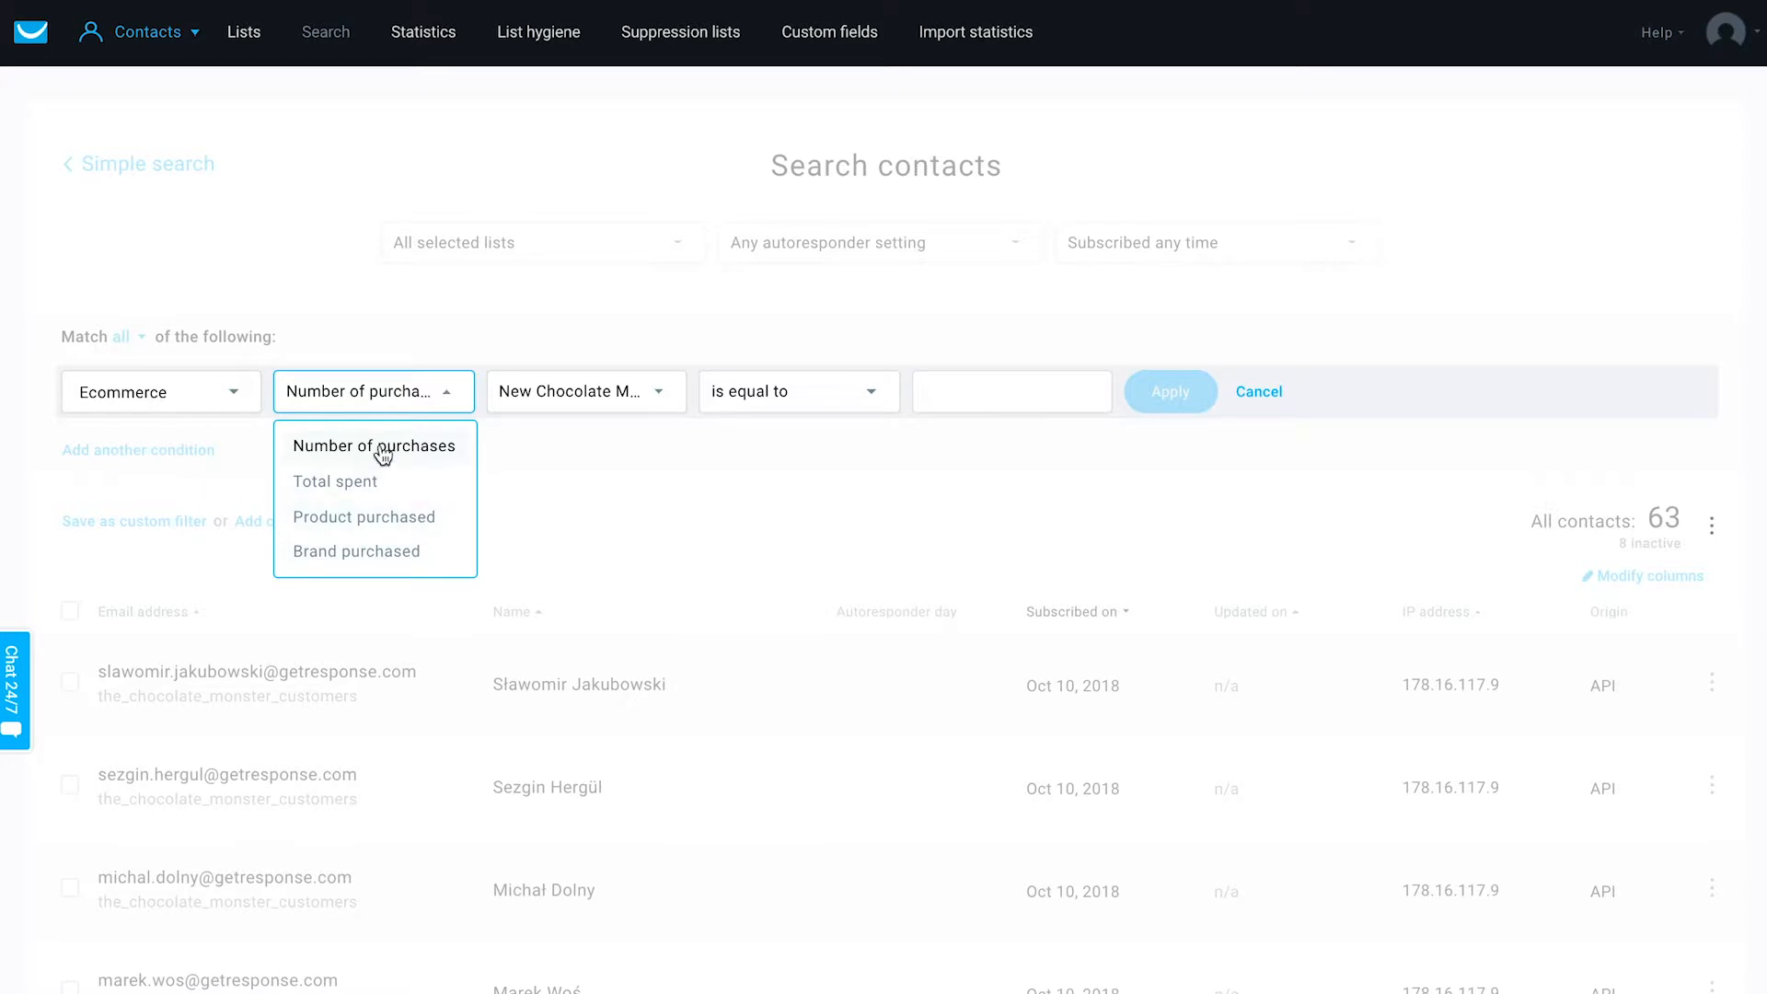
pyautogui.click(742, 326)
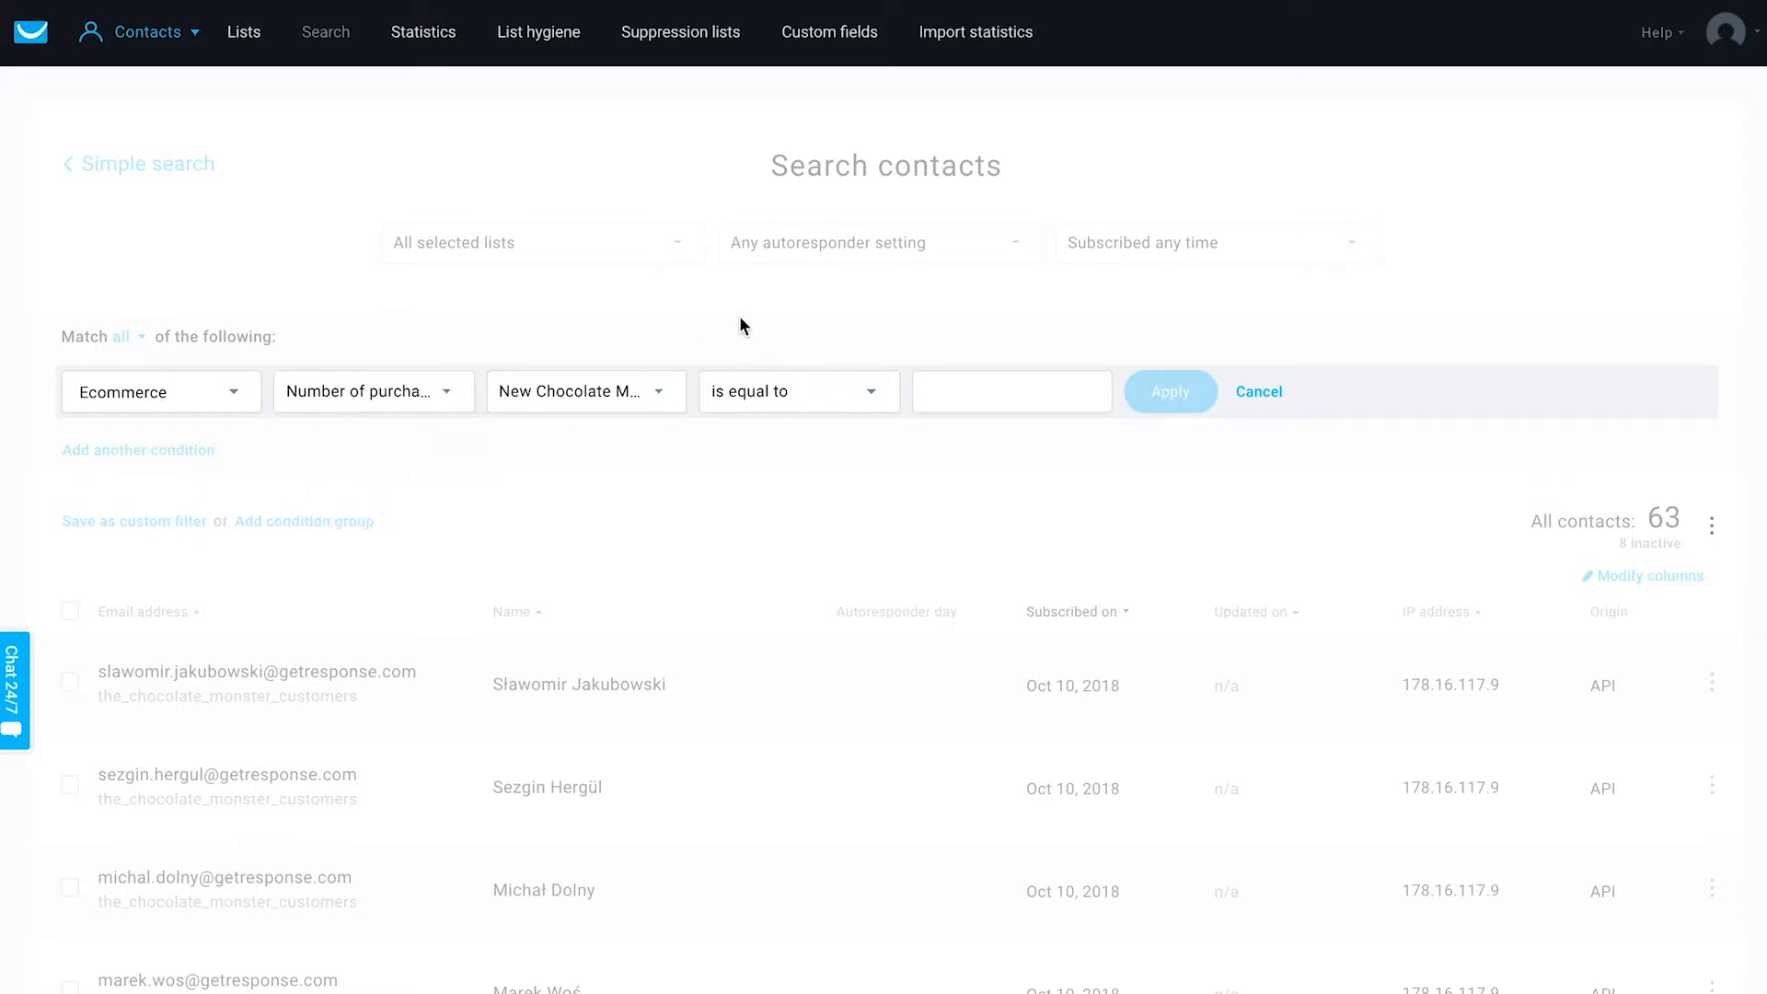
pyautogui.click(861, 396)
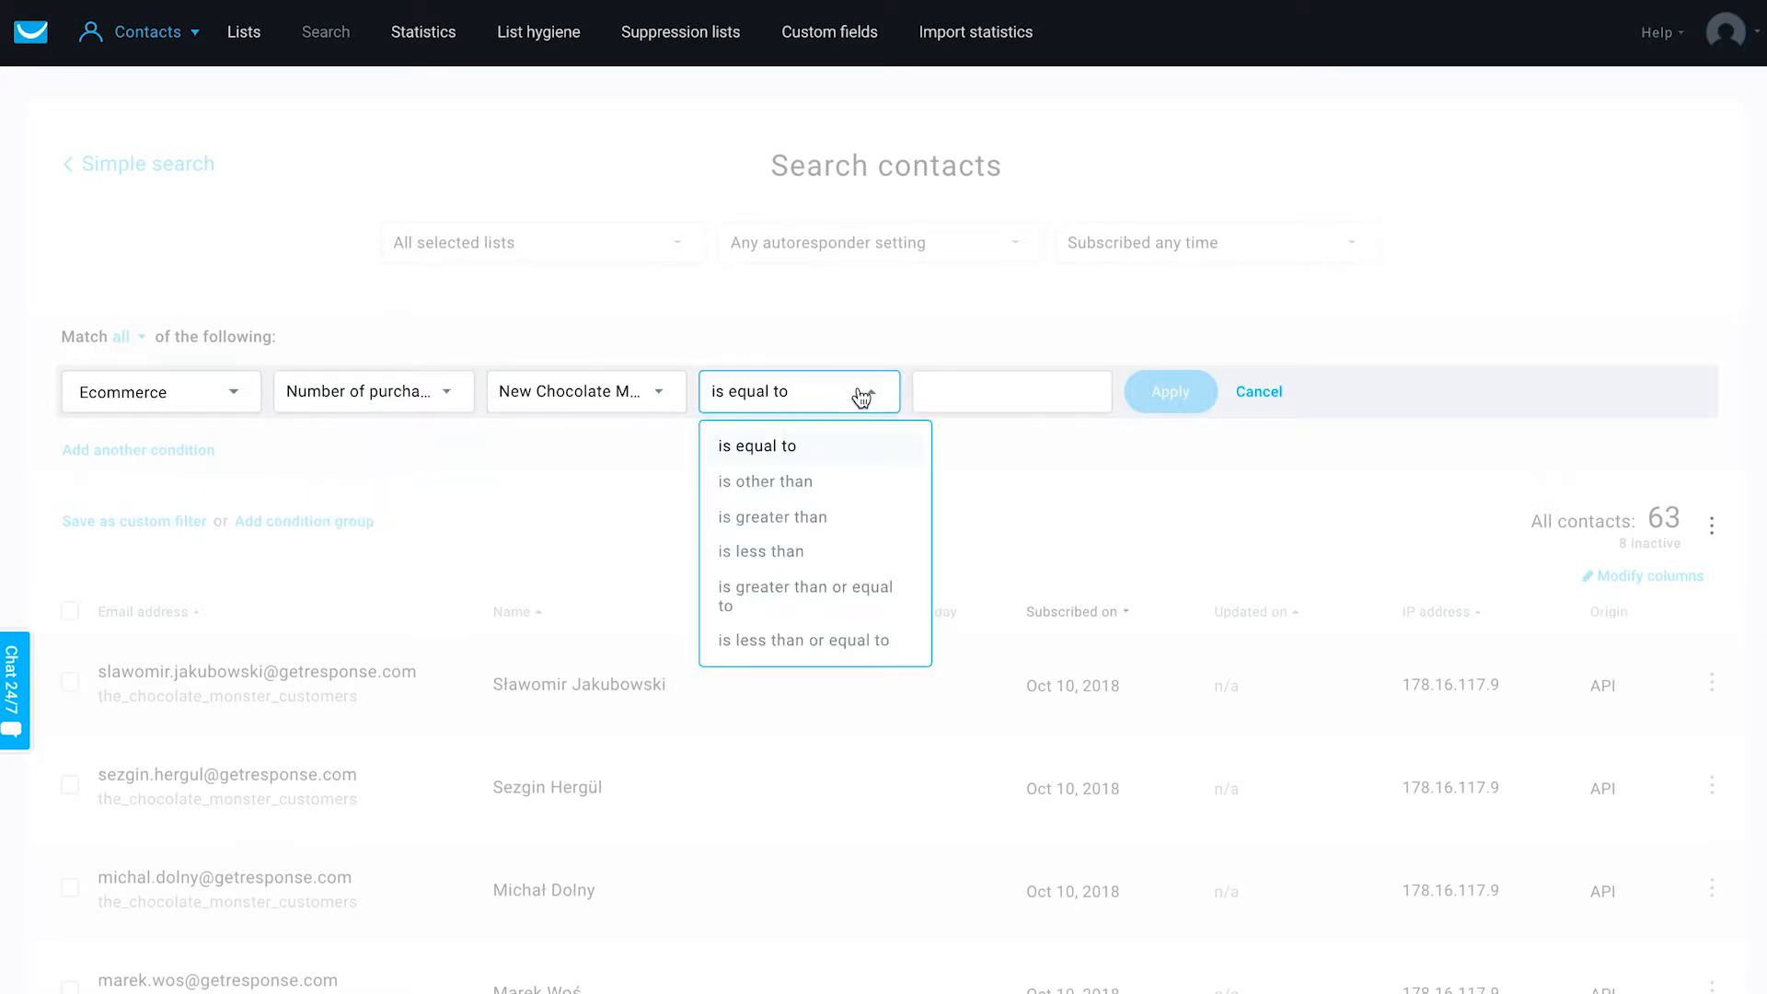
pyautogui.click(935, 373)
pyautogui.write('1')
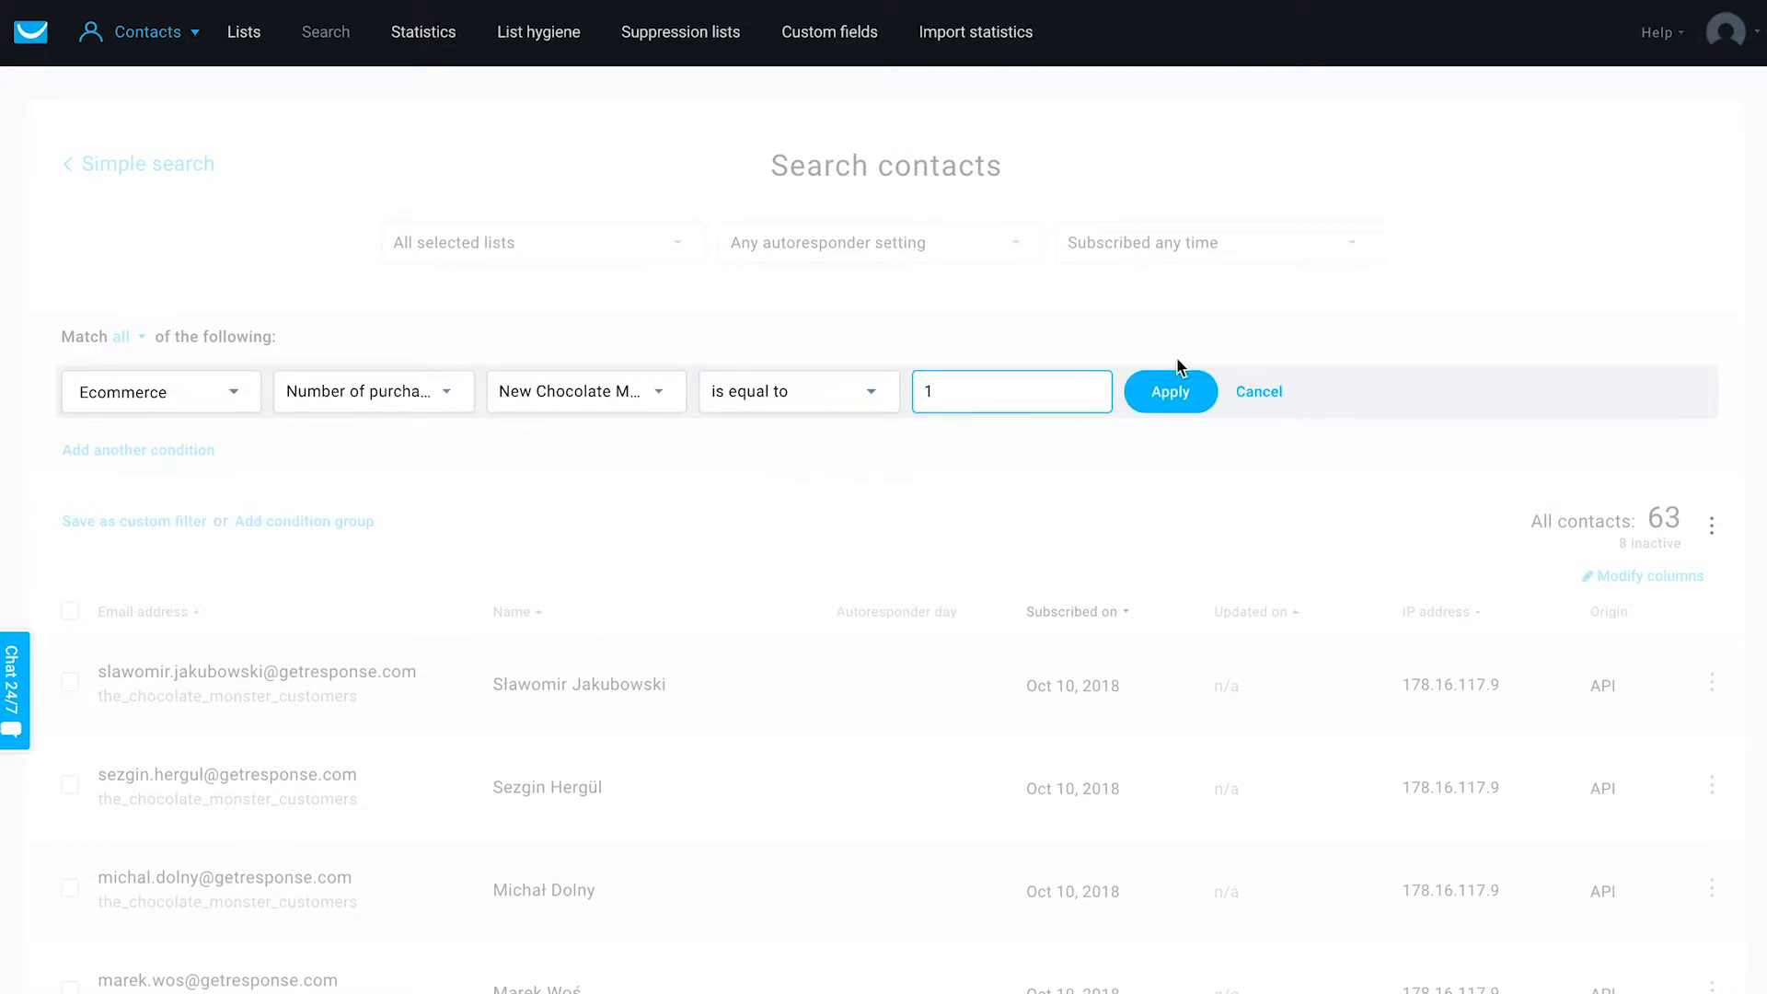
pyautogui.click(1193, 391)
pyautogui.scroll(-1, 1307, 476)
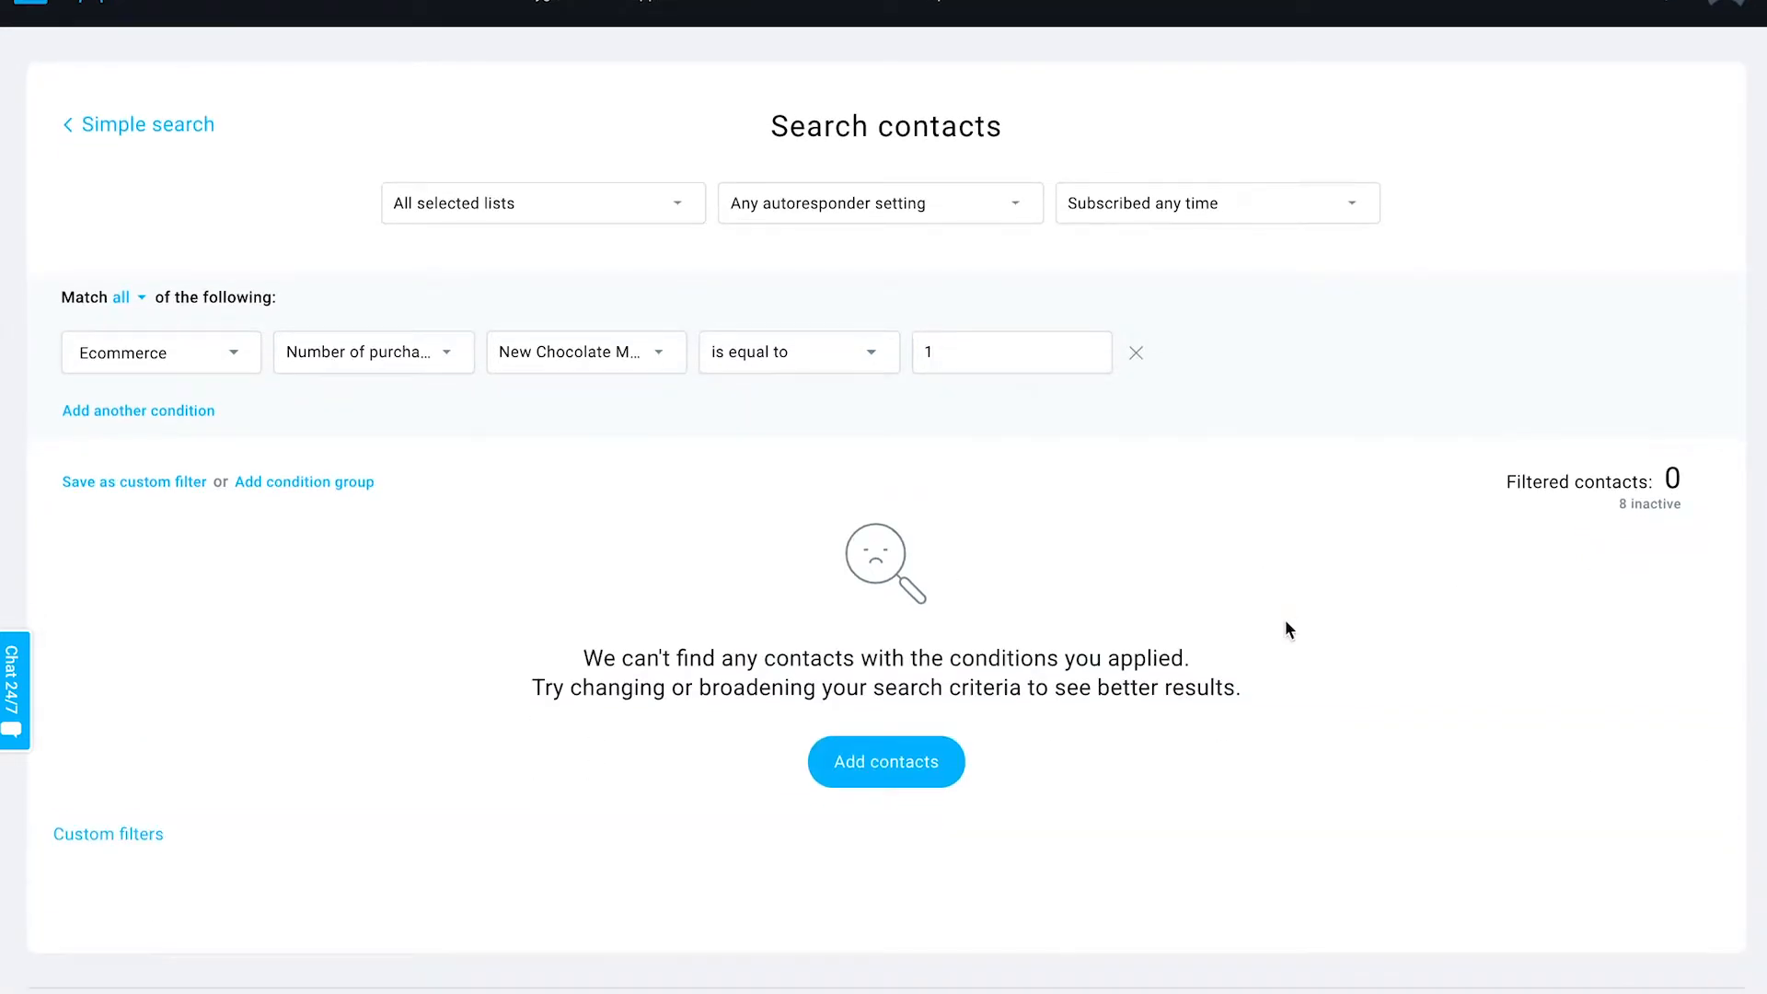
pyautogui.scroll(1, 1285, 621)
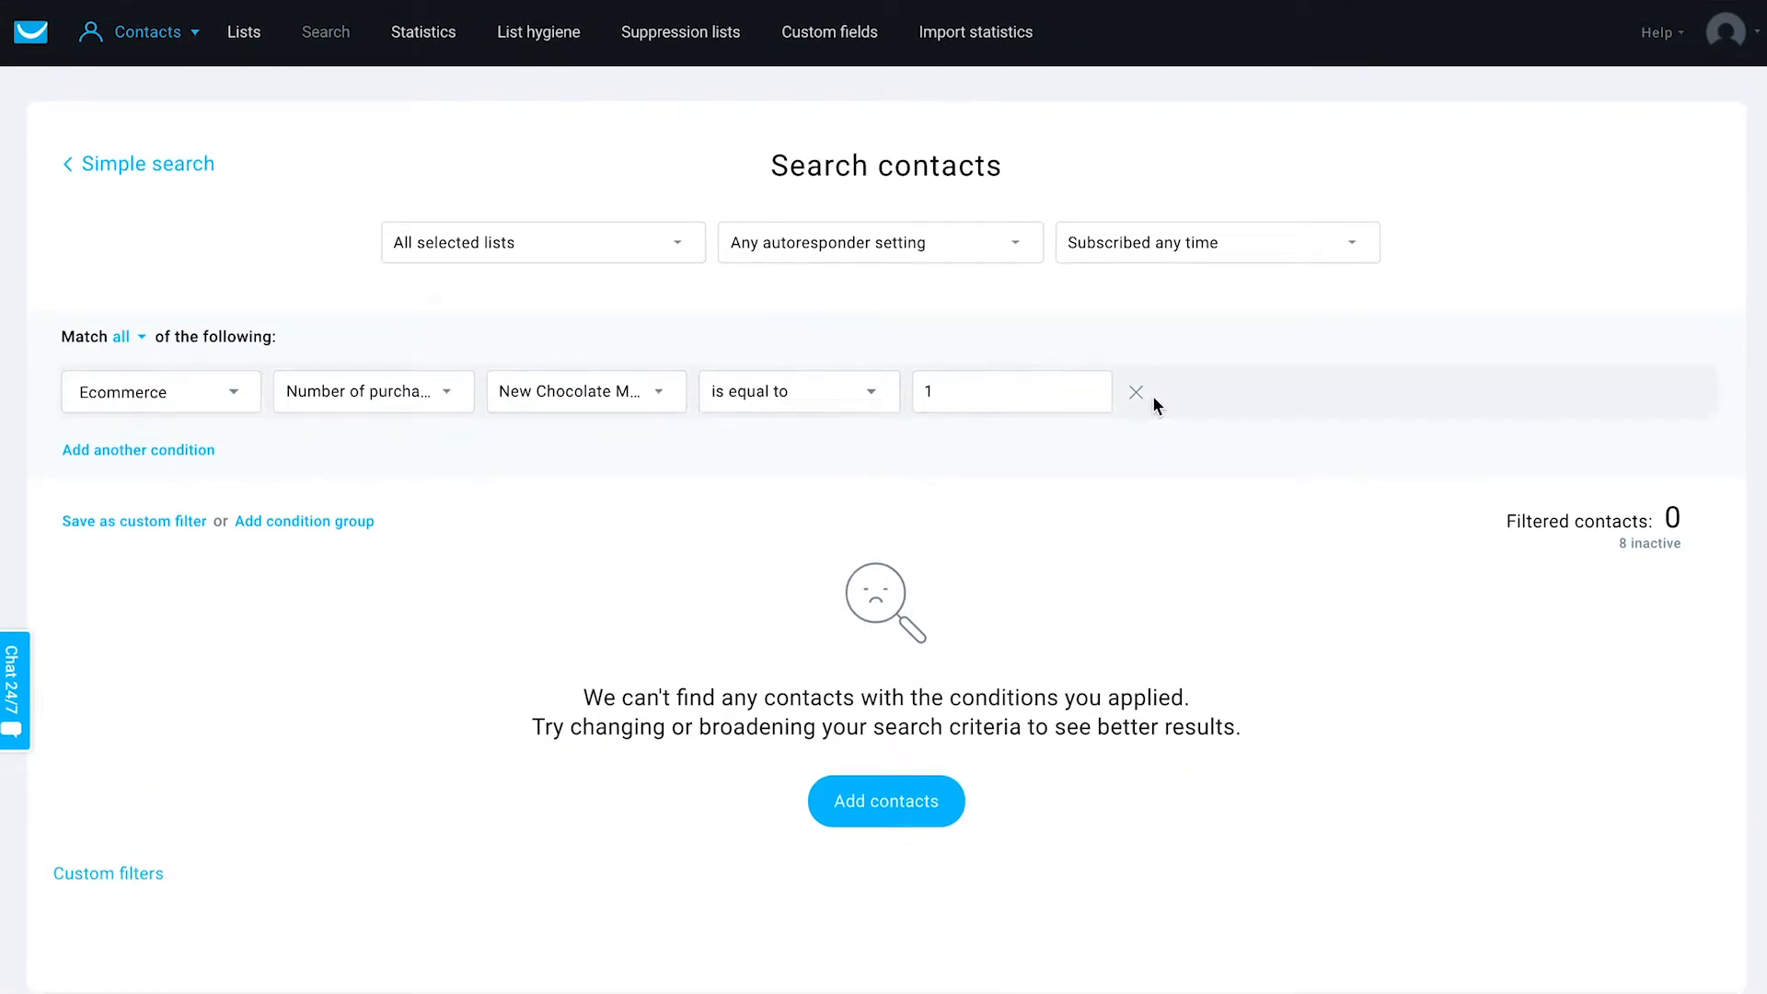
# - Remove the New Chocolate Monster condition and add a new Ecommerce condition on number of purchases for all shops
pyautogui.click(1136, 394)
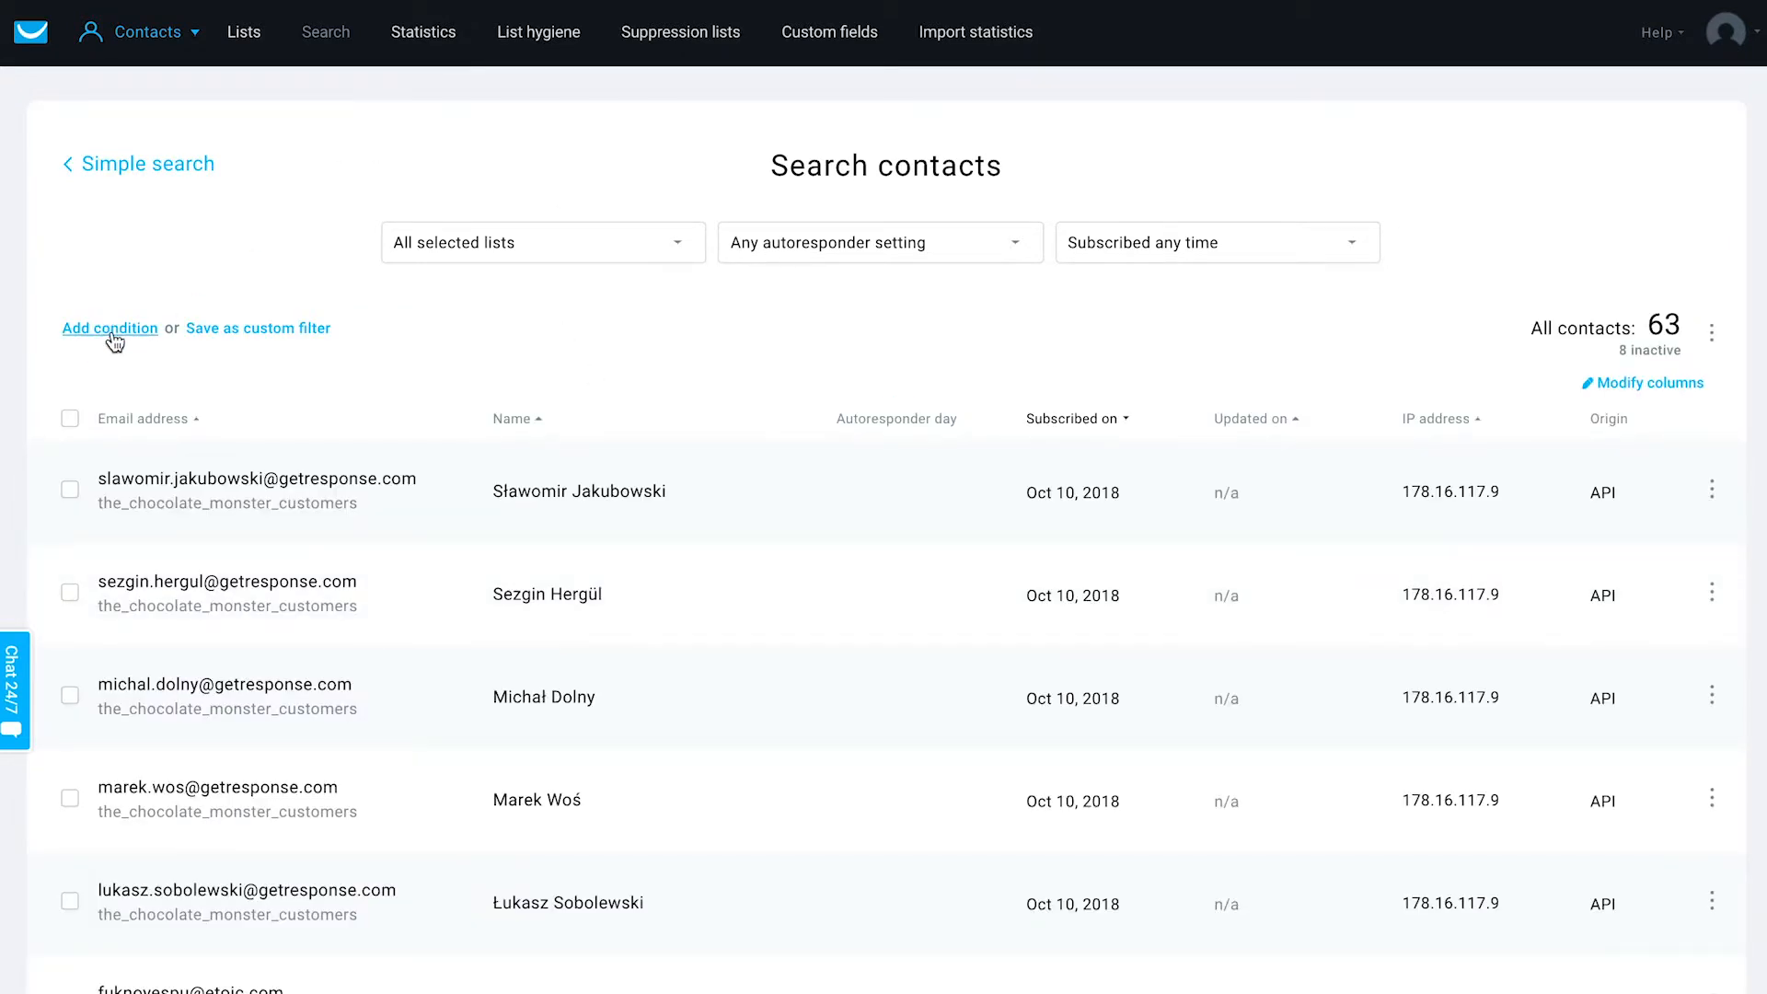
pyautogui.click(110, 328)
pyautogui.click(178, 405)
pyautogui.click(141, 623)
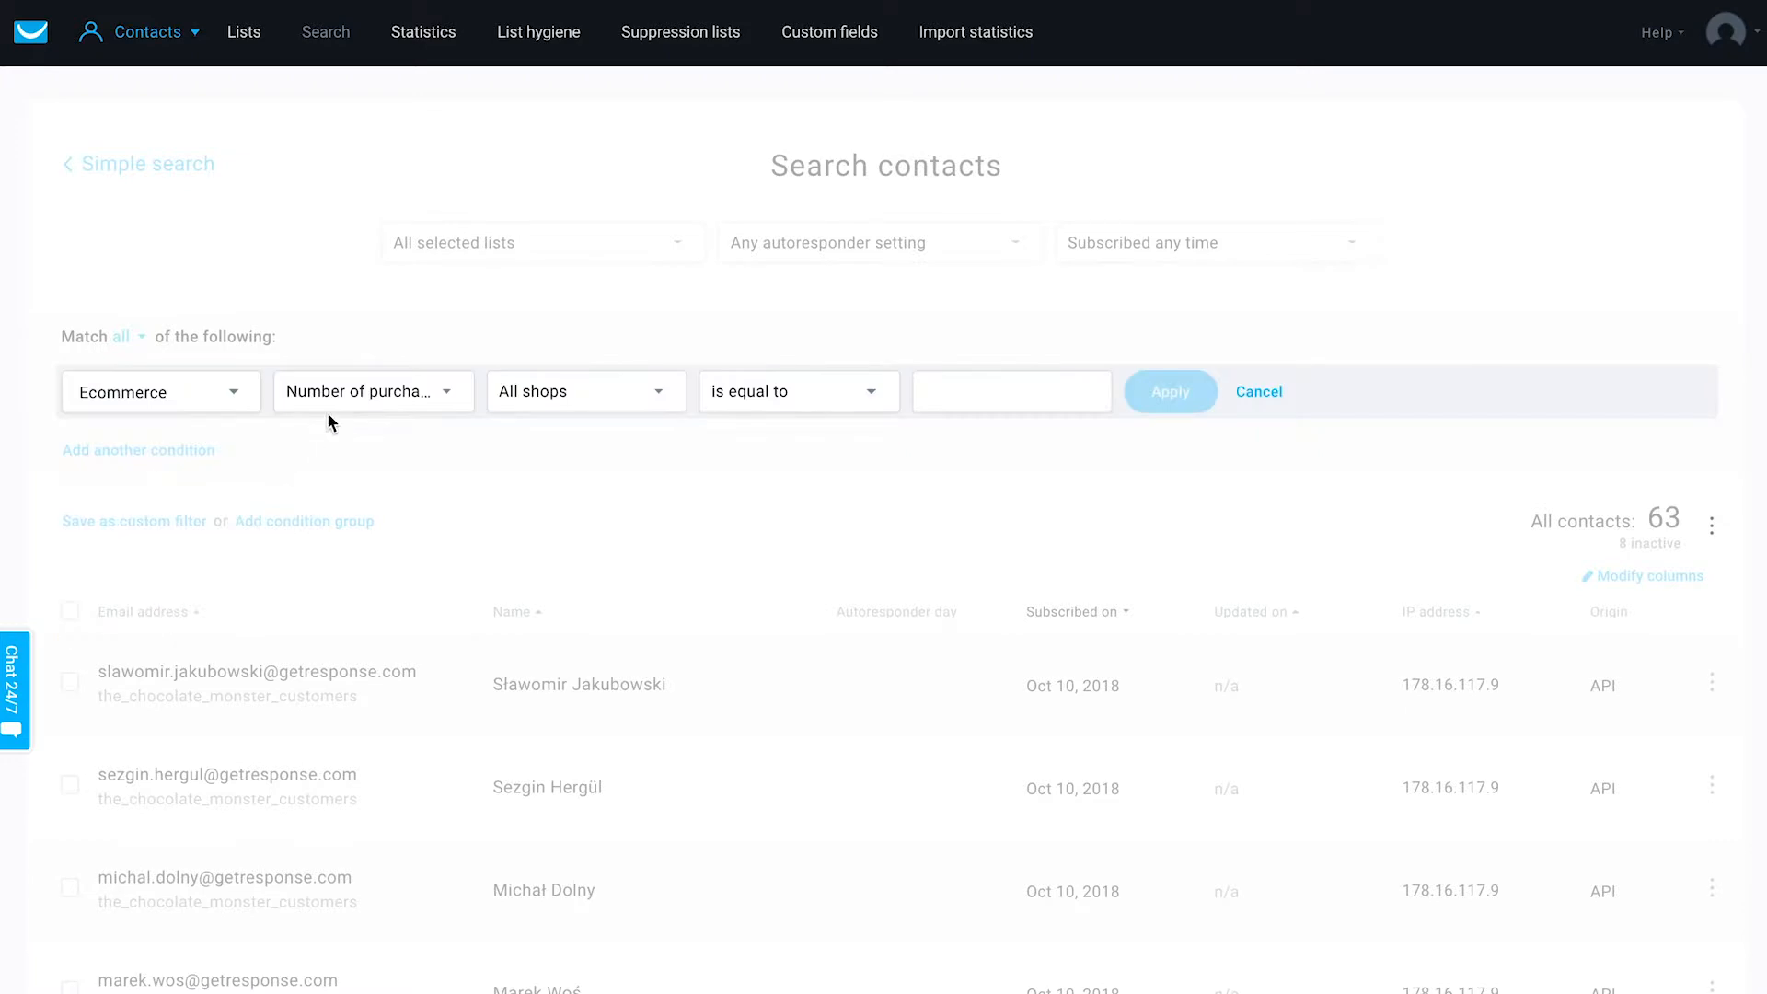
# - Filter for contacts whose number of purchases is greater than or equal to 1 and look through the filtered contacts
pyautogui.click(1008, 397)
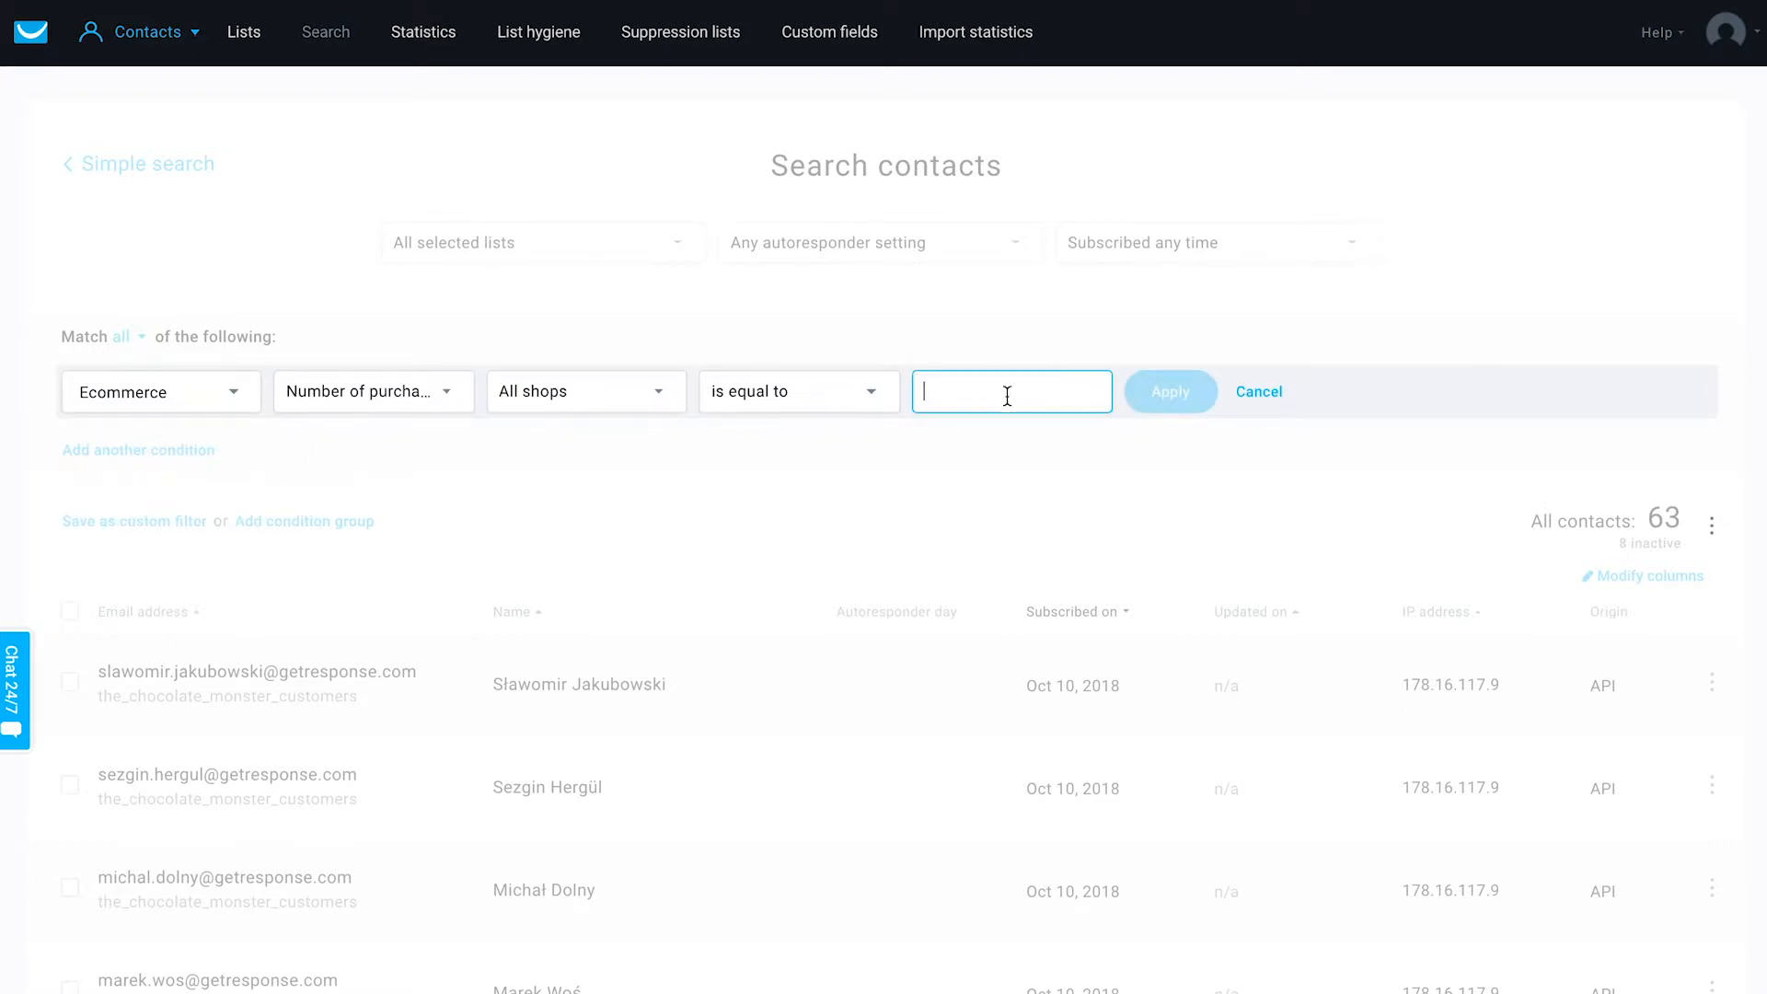
pyautogui.click(779, 408)
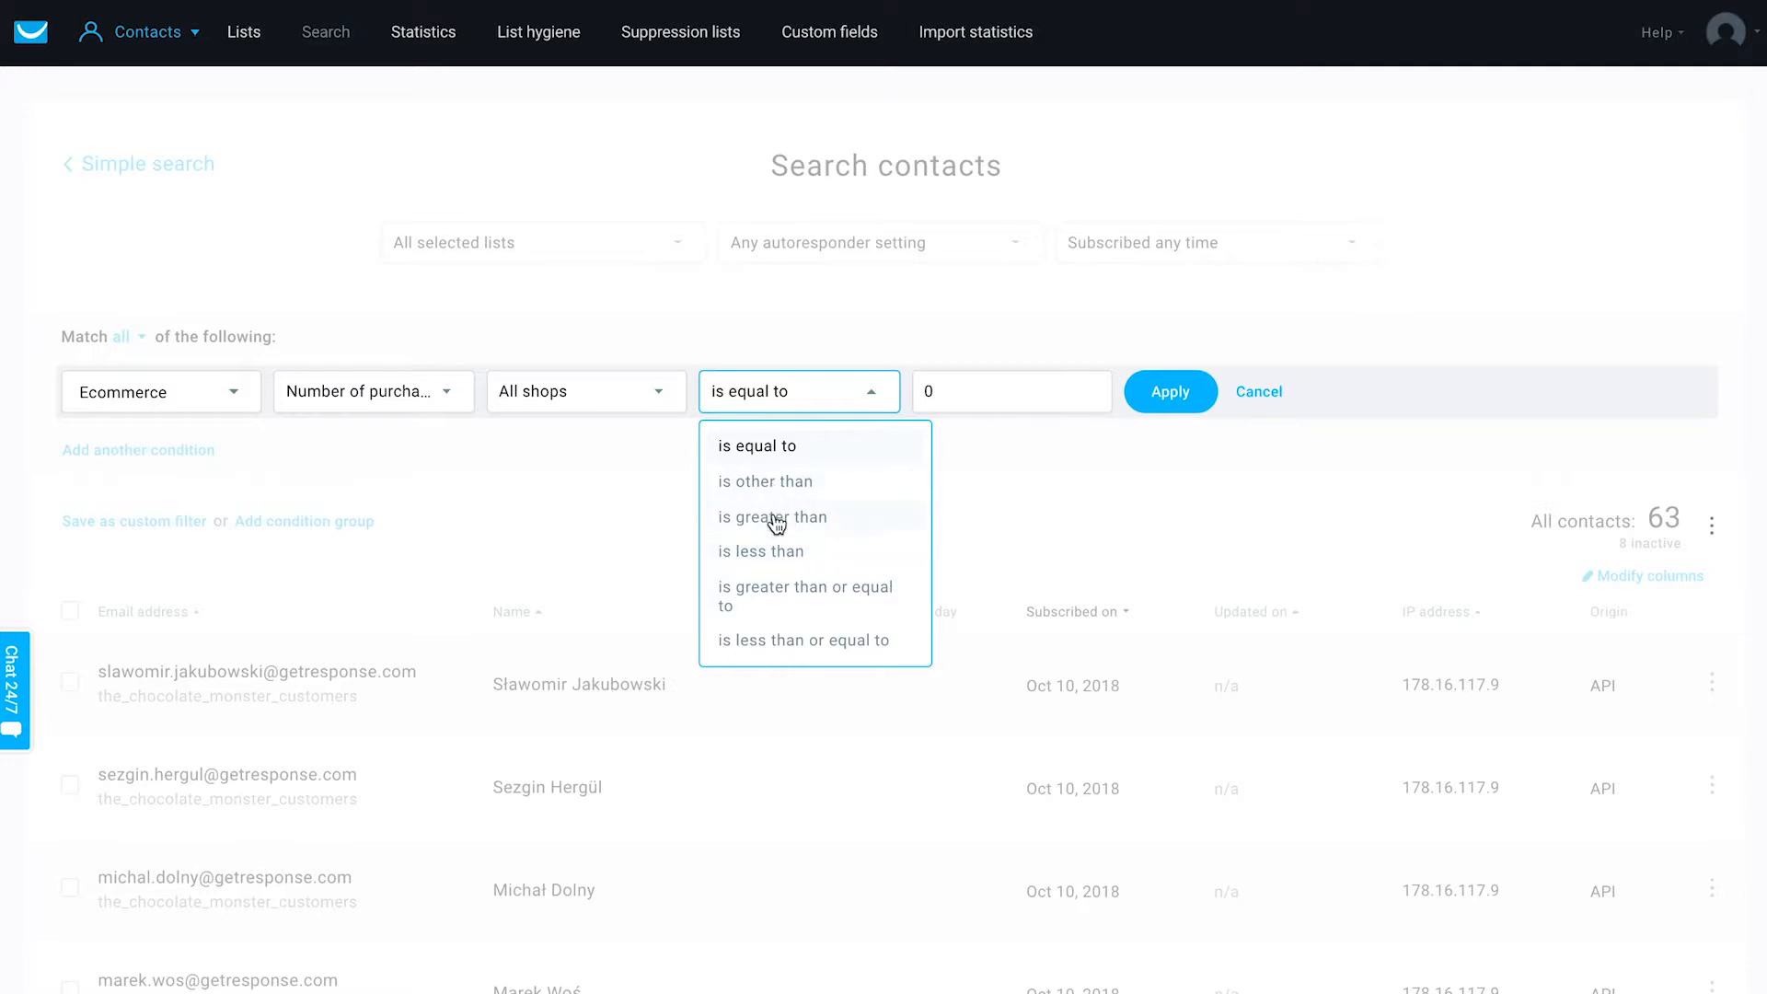
pyautogui.click(865, 600)
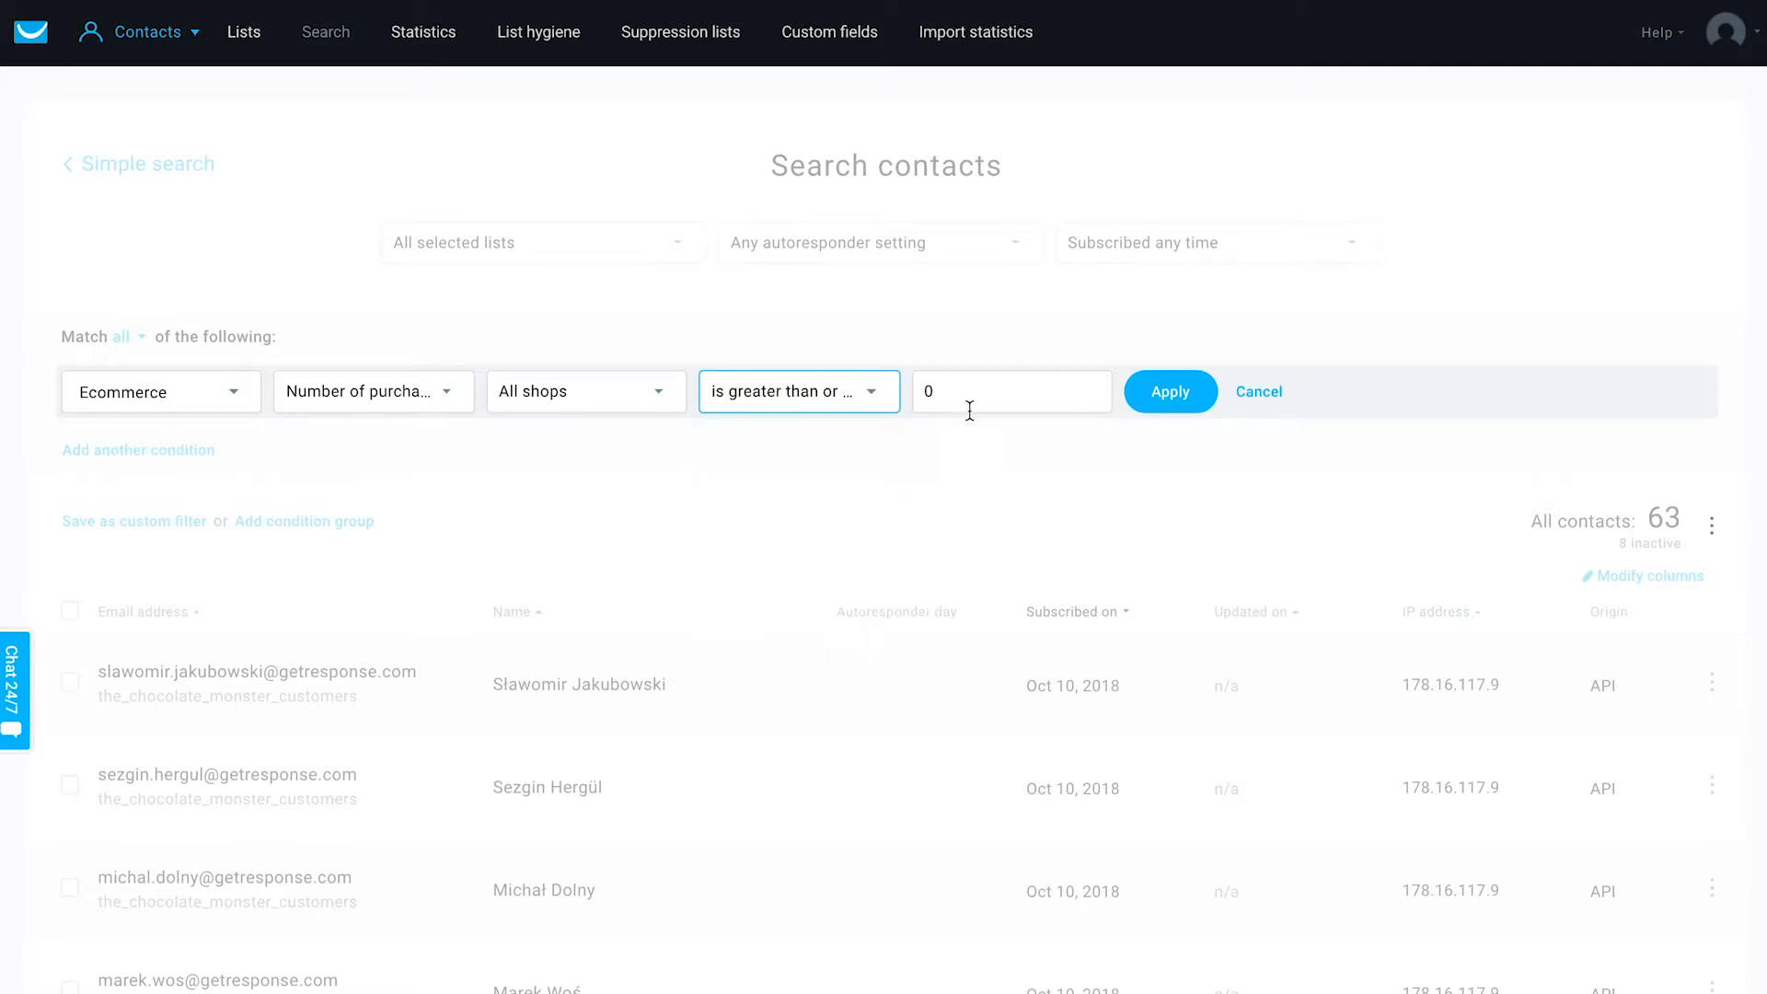
pyautogui.click(967, 406)
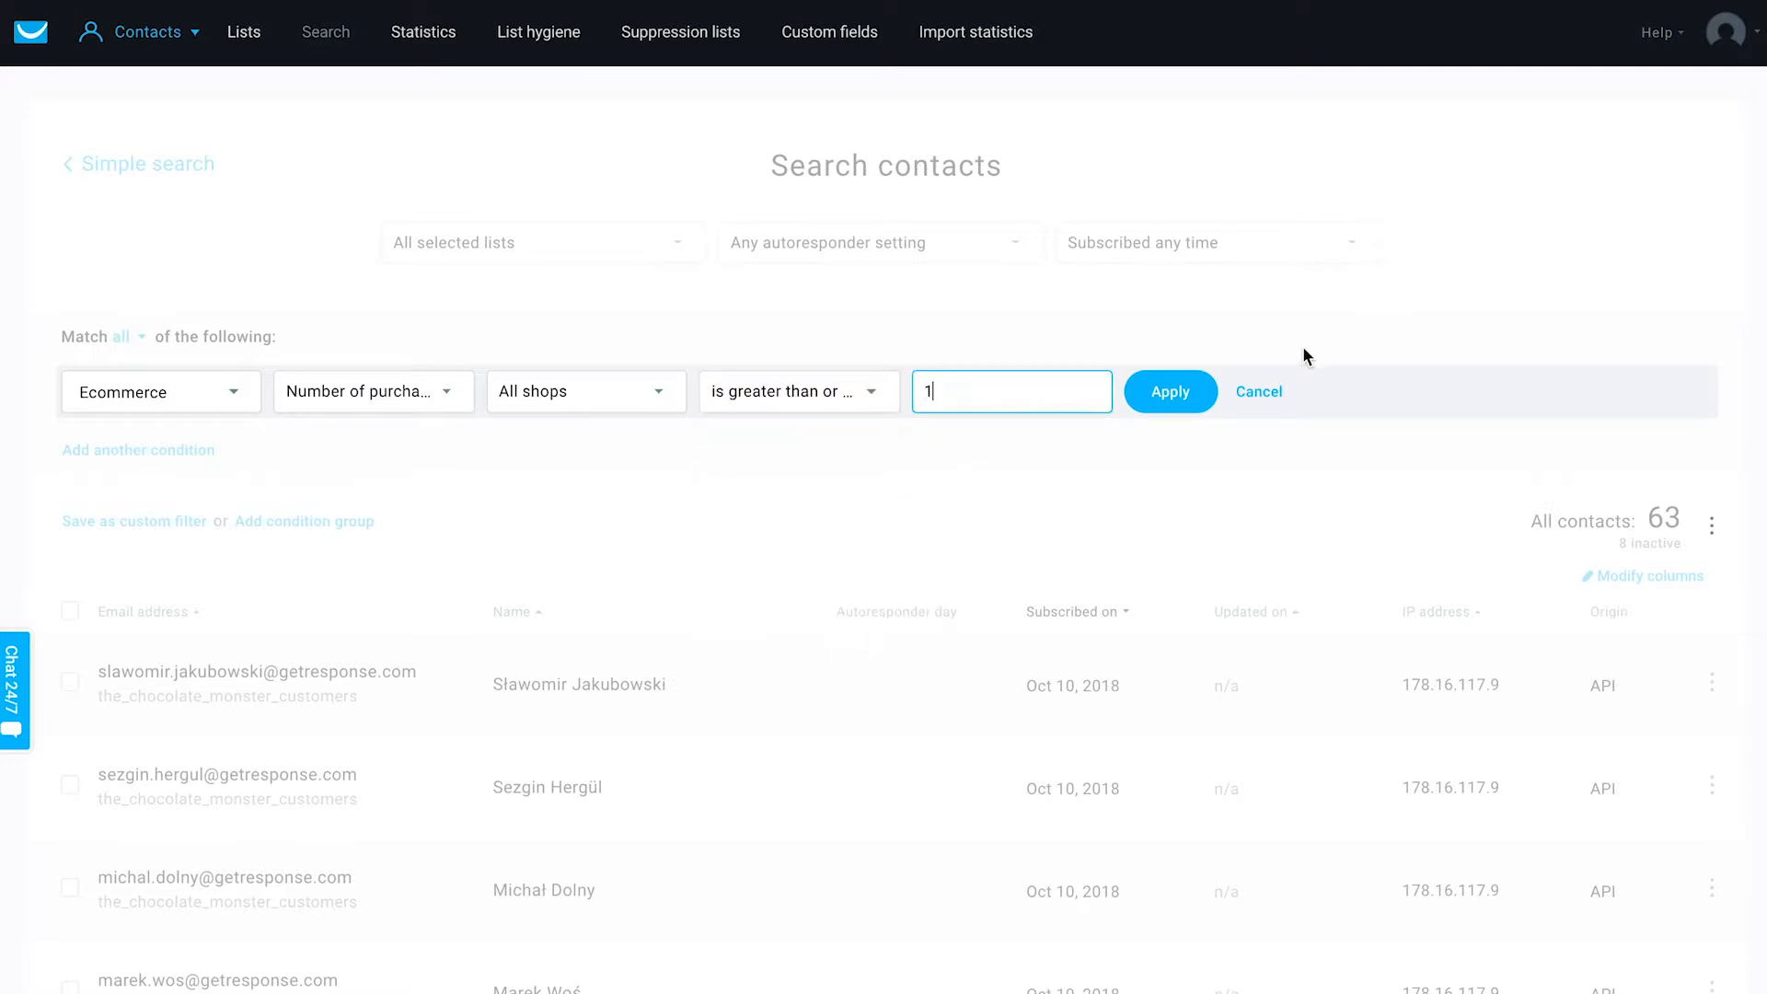
pyautogui.write('1')
pyautogui.click(1174, 398)
pyautogui.scroll(-2, 1565, 322)
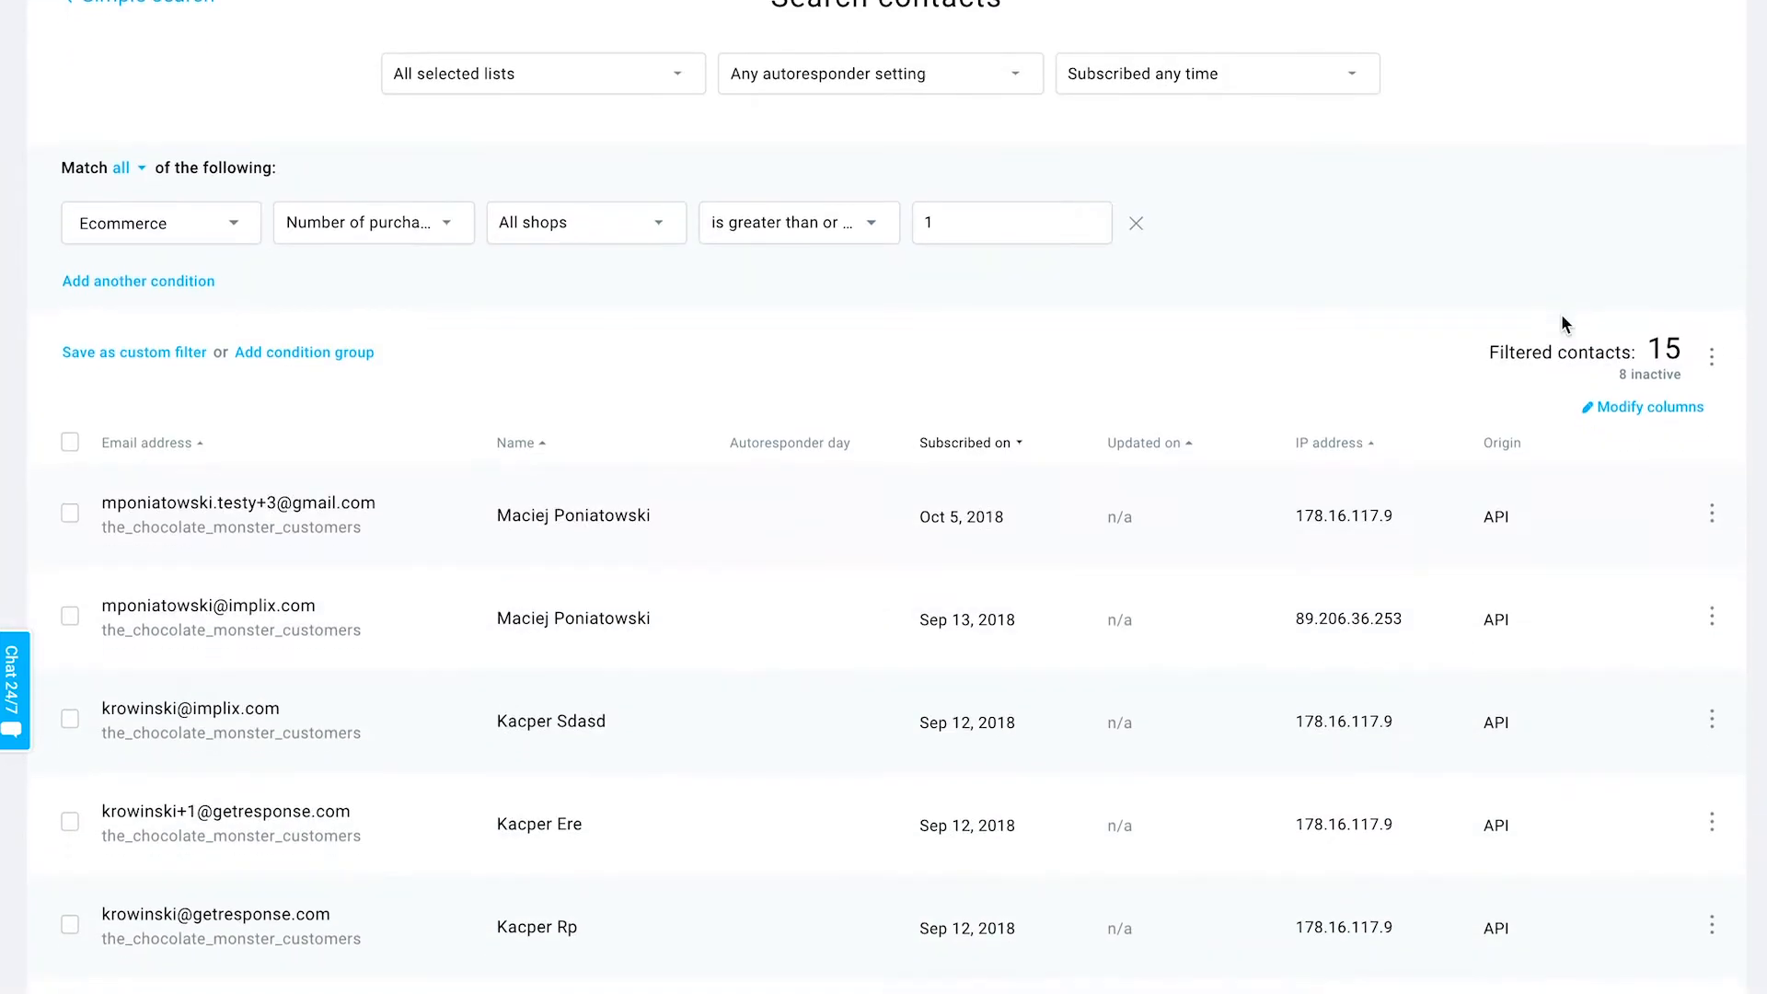
pyautogui.scroll(-3, 1565, 329)
pyautogui.scroll(5, 864, 339)
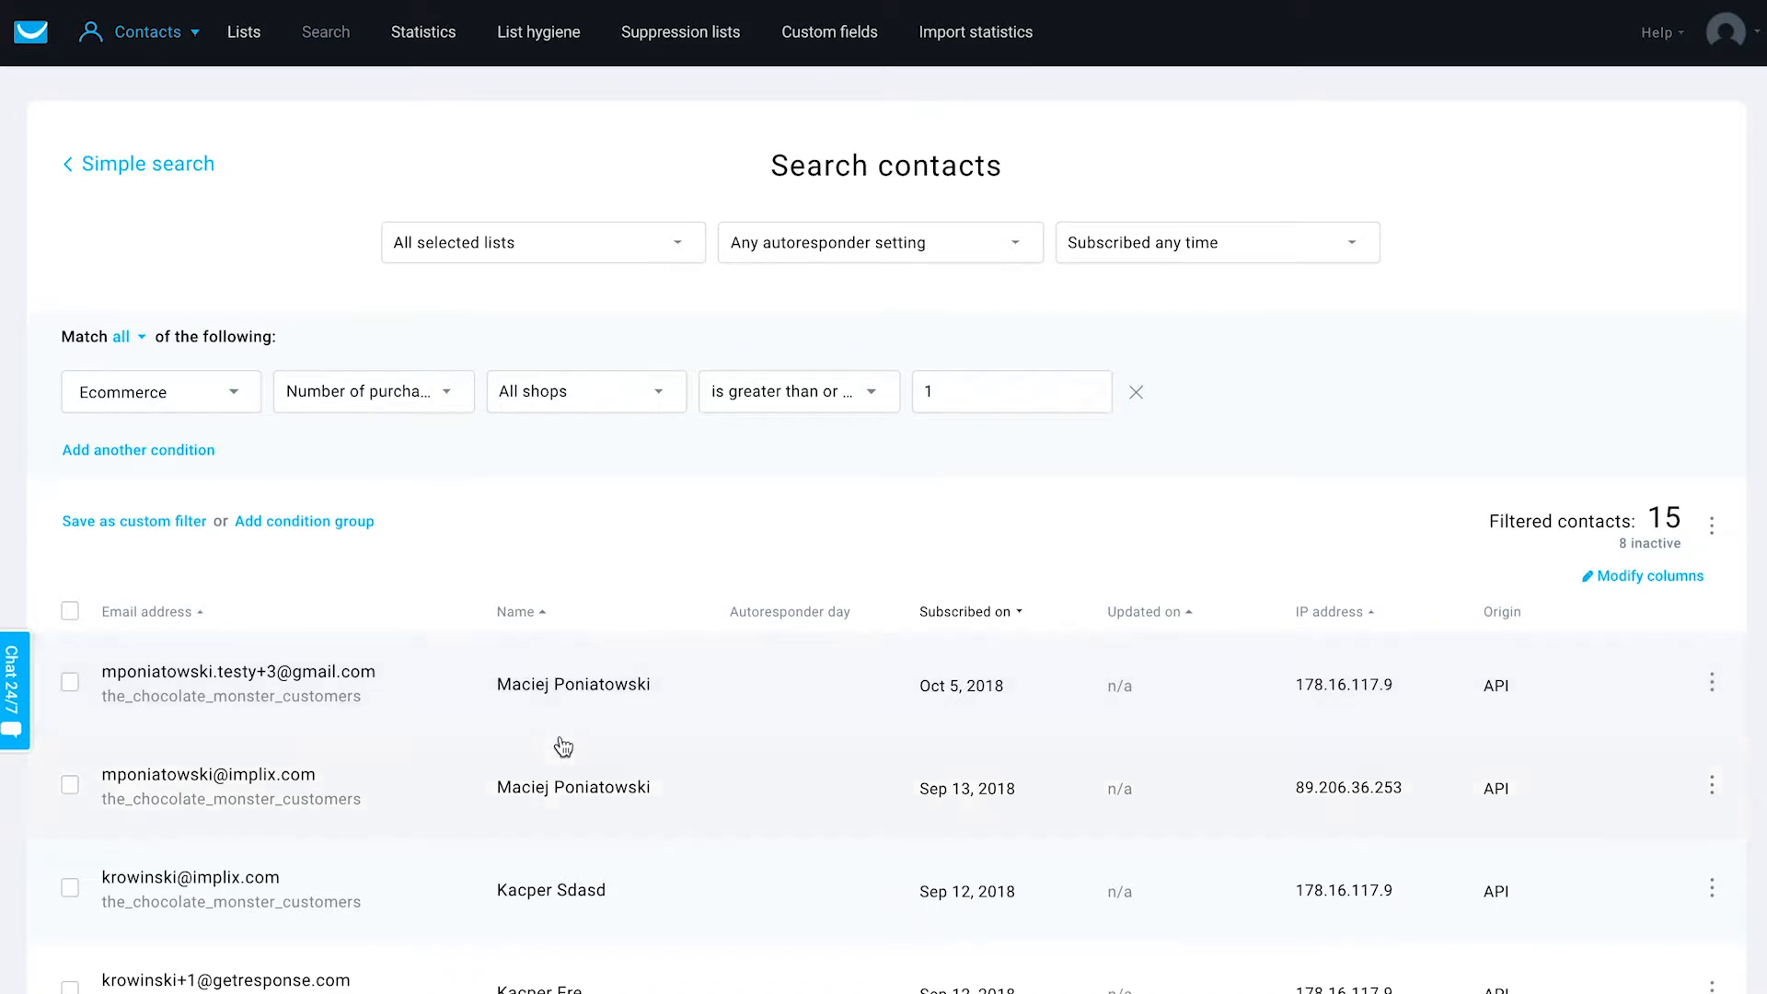
pyautogui.scroll(-2, 1004, 442)
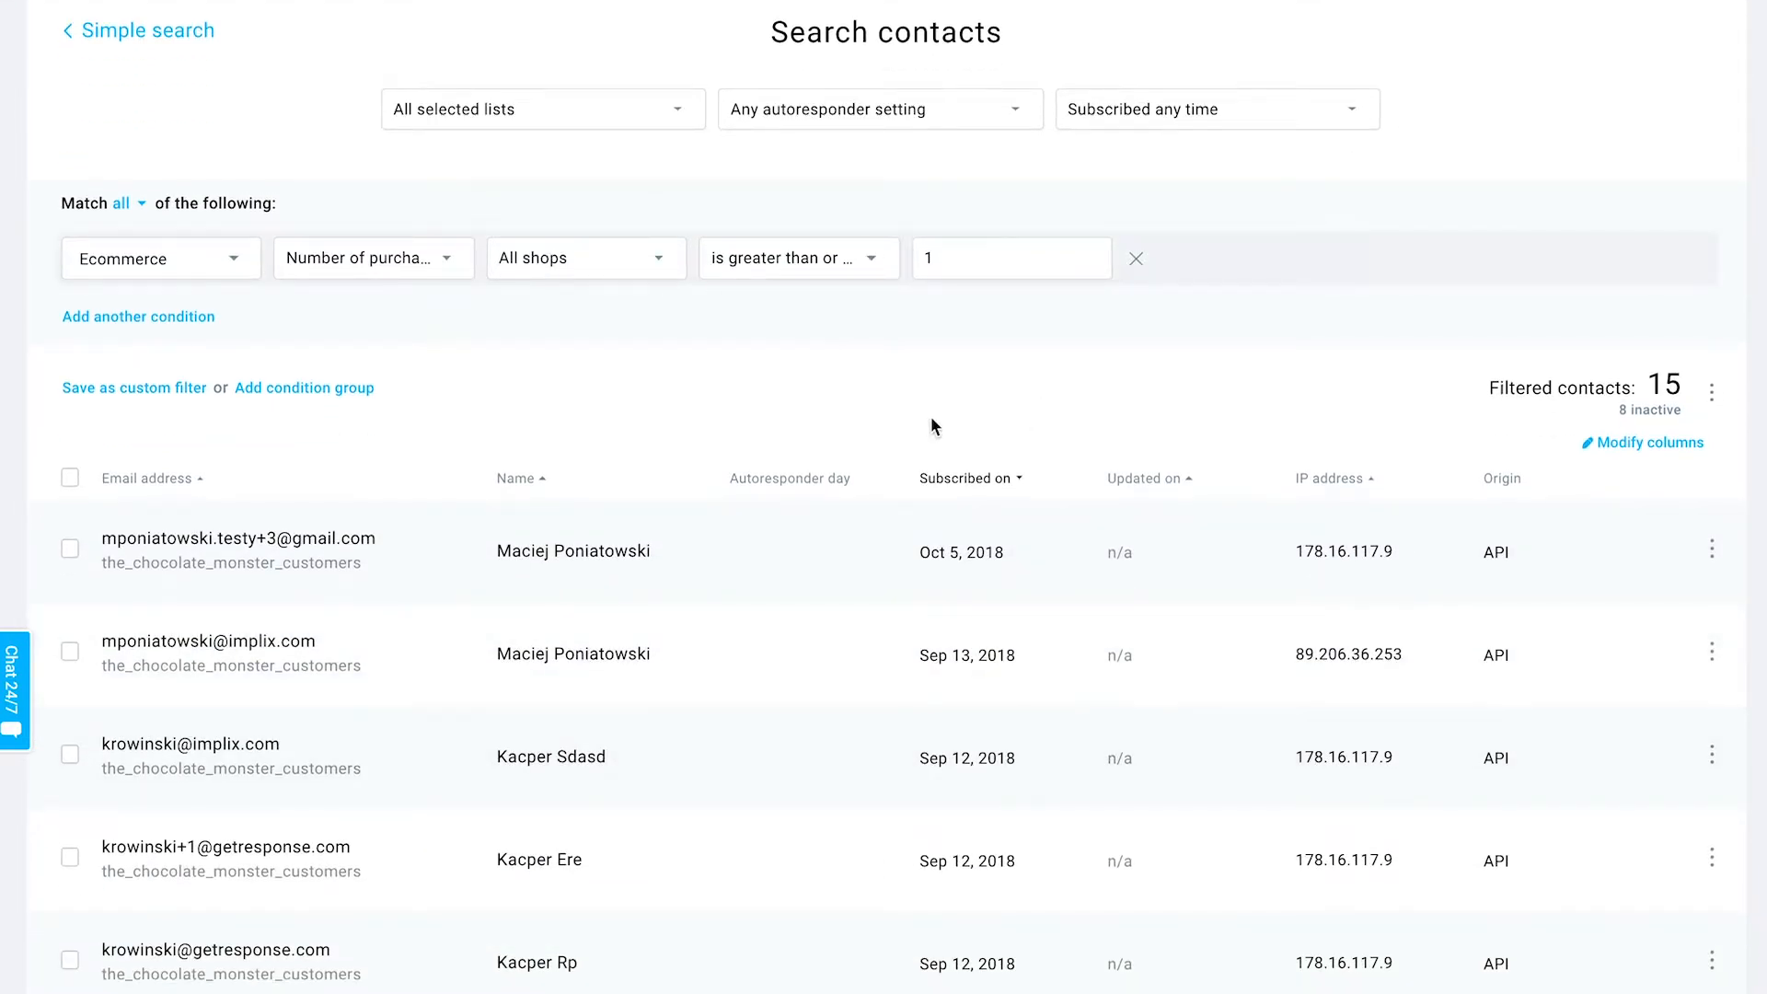
pyautogui.scroll(-5, 659, 741)
pyautogui.scroll(6, 986, 229)
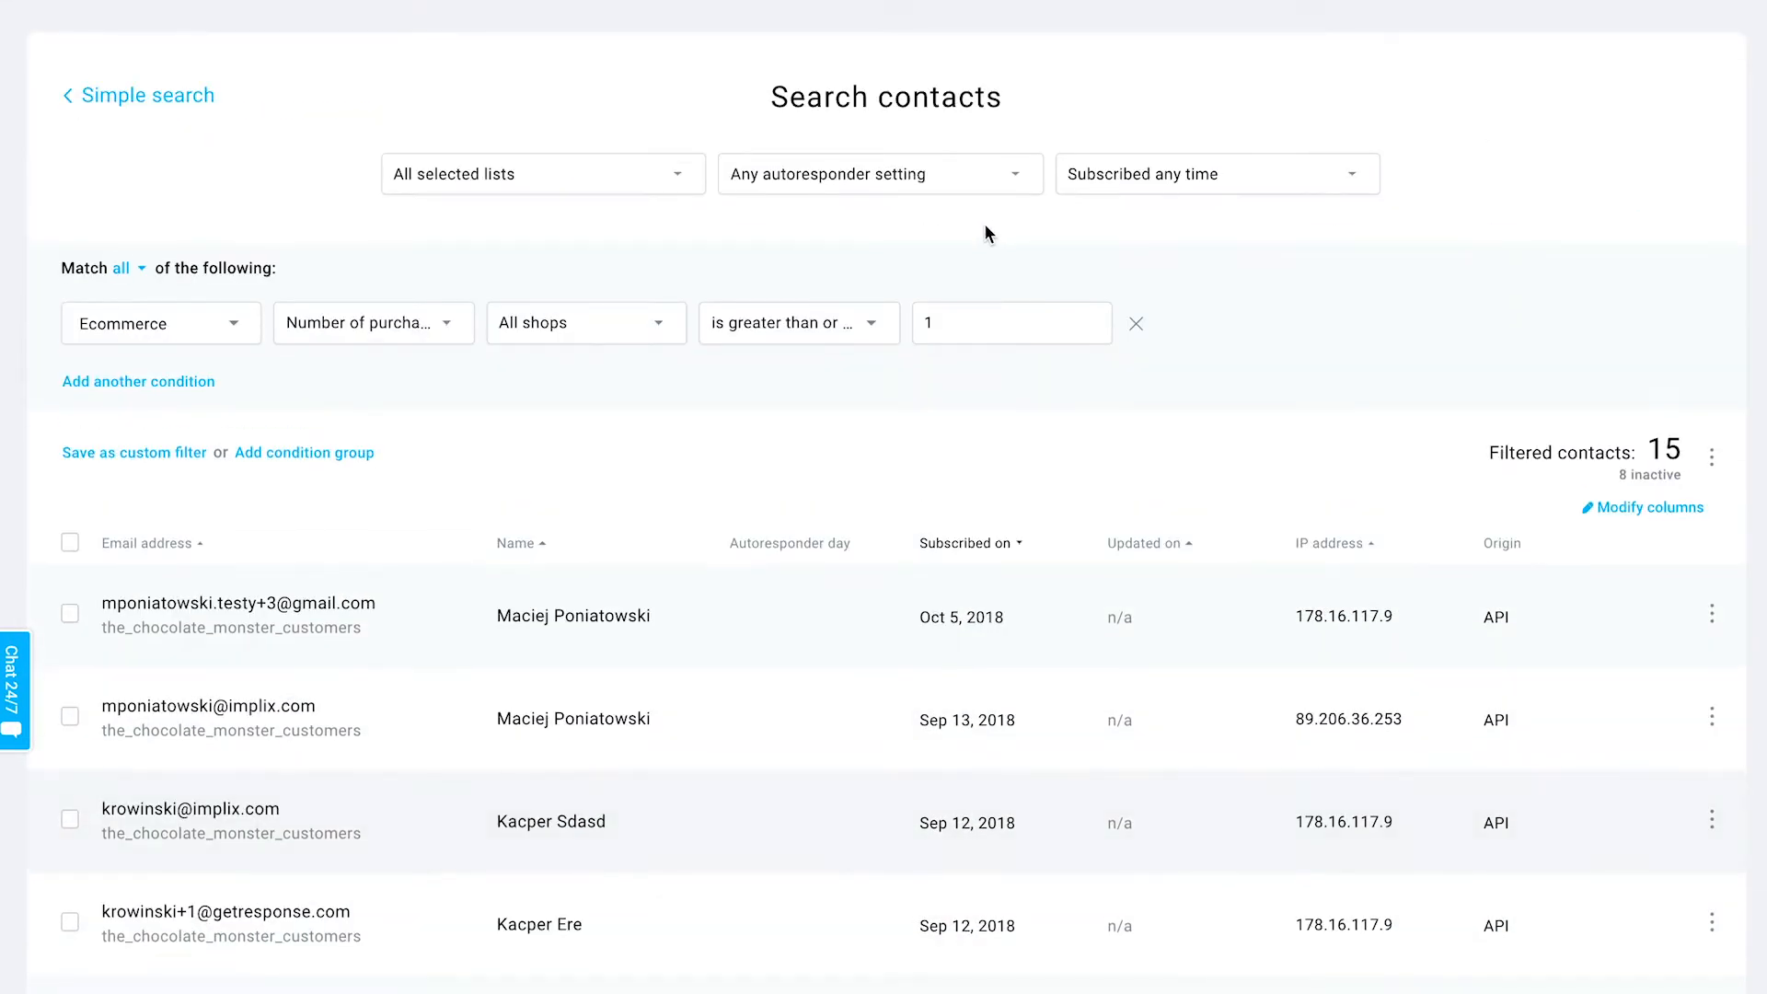
# - Raise the minimum number of purchases in the condition to 5 and apply it
pyautogui.click(959, 317)
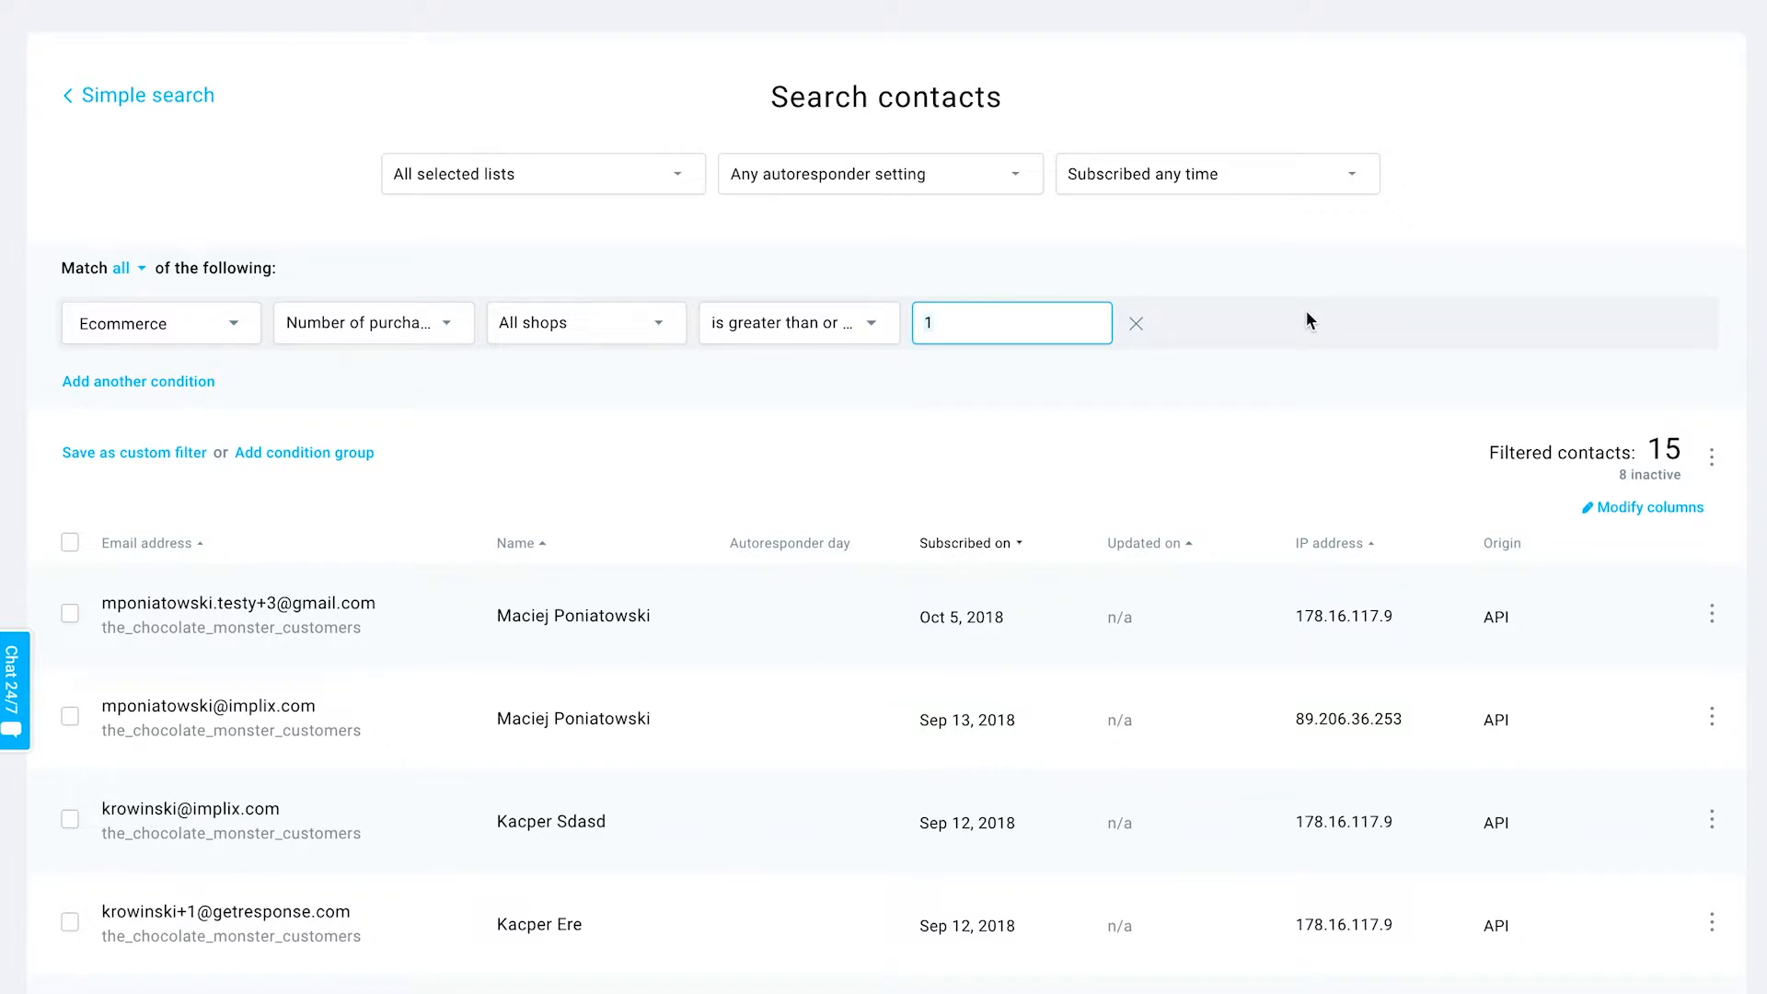
pyautogui.press('BackSpace')
pyautogui.write('5')
pyautogui.click(1192, 321)
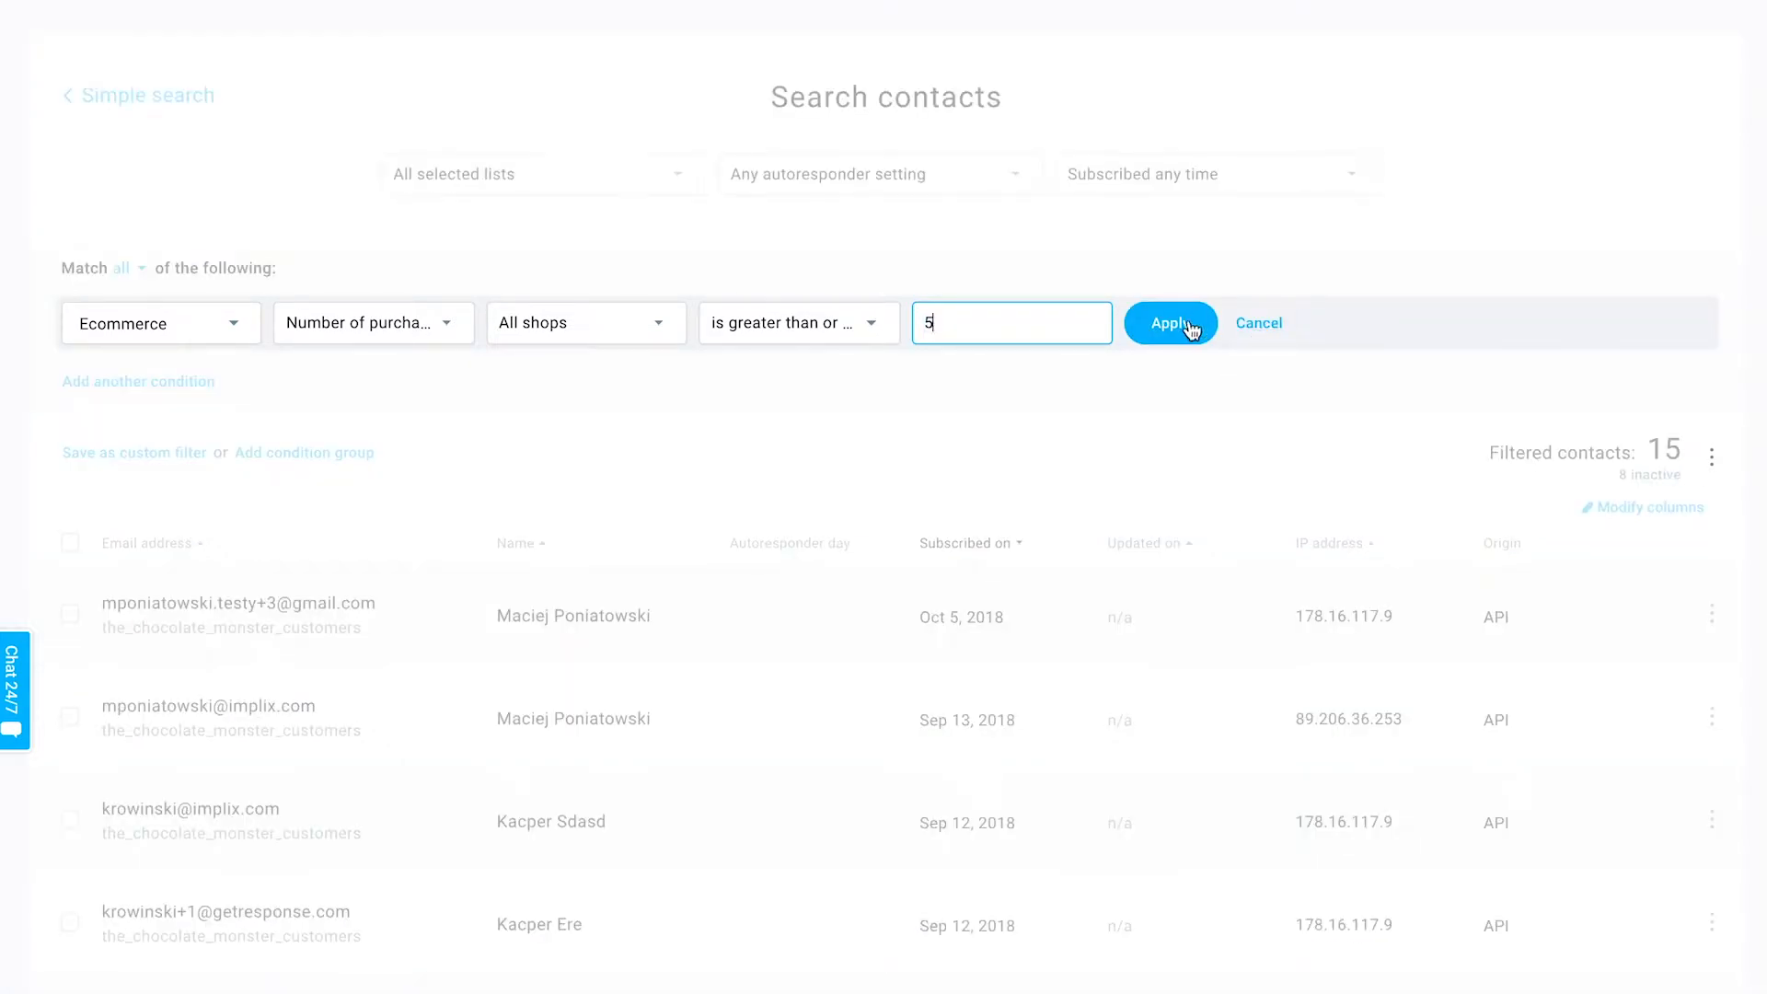
# - Lower the minimum number of purchases in the condition to 4 and apply it
pyautogui.click(1038, 308)
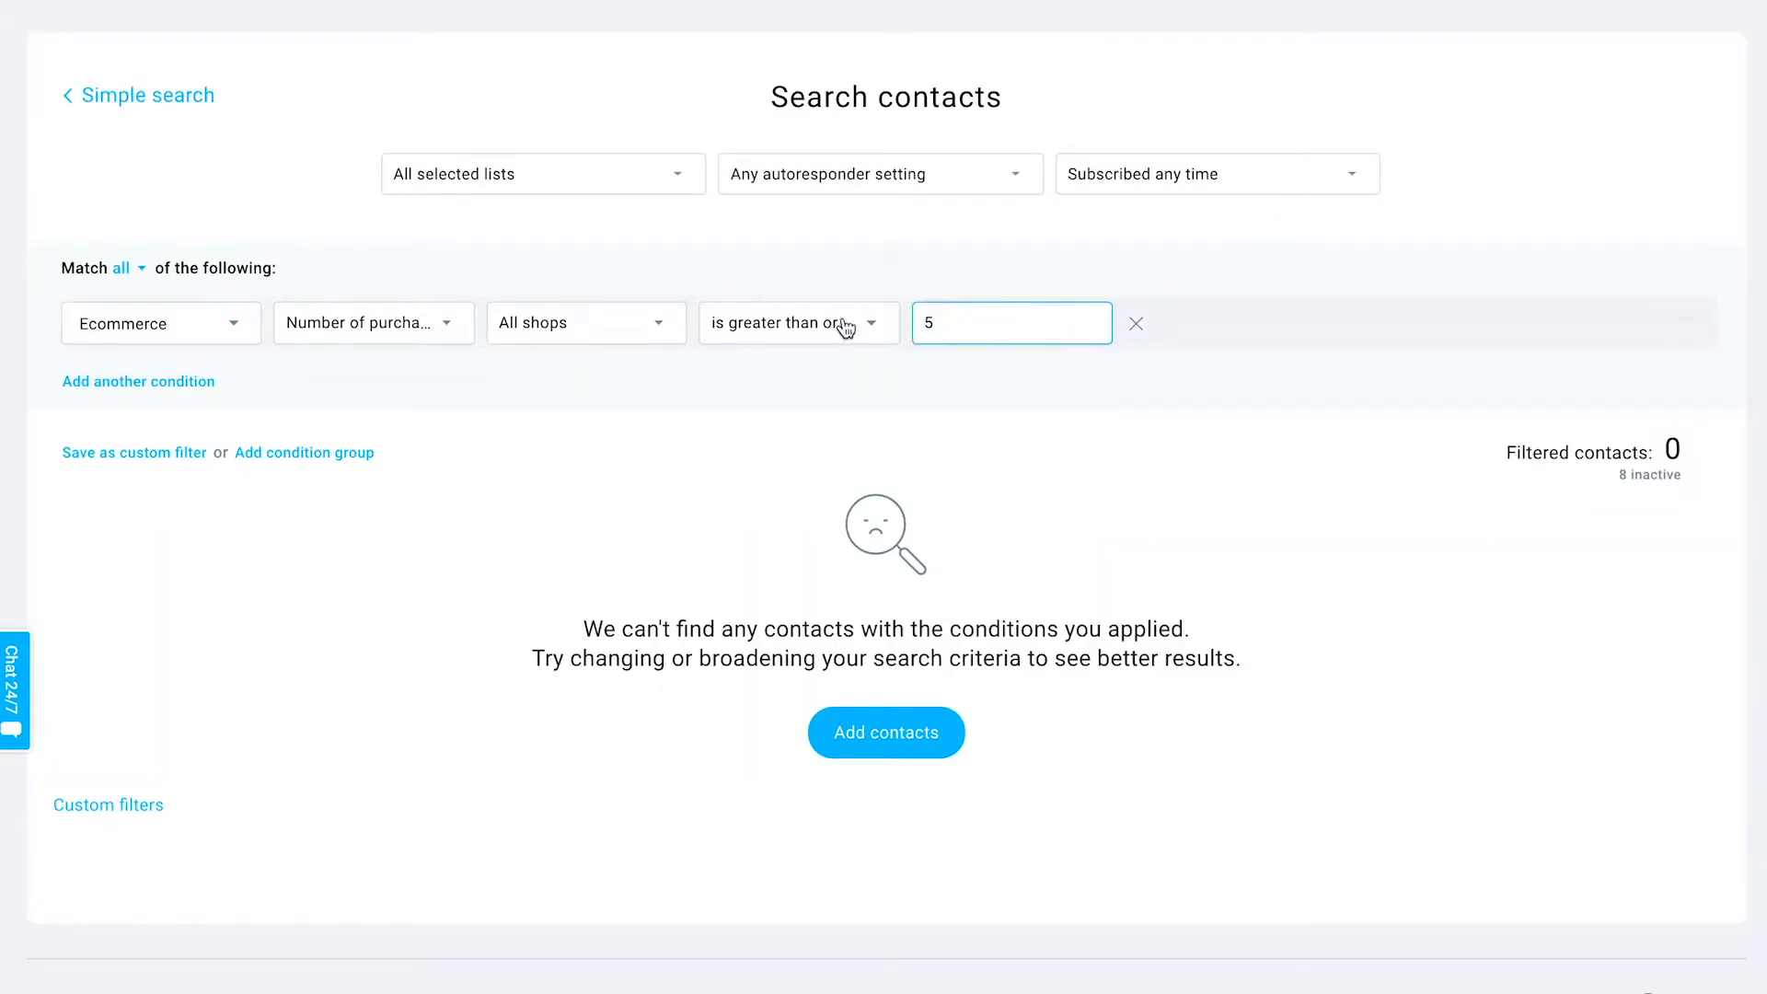
pyautogui.press('BackSpace')
pyautogui.write('4')
pyautogui.click(1161, 324)
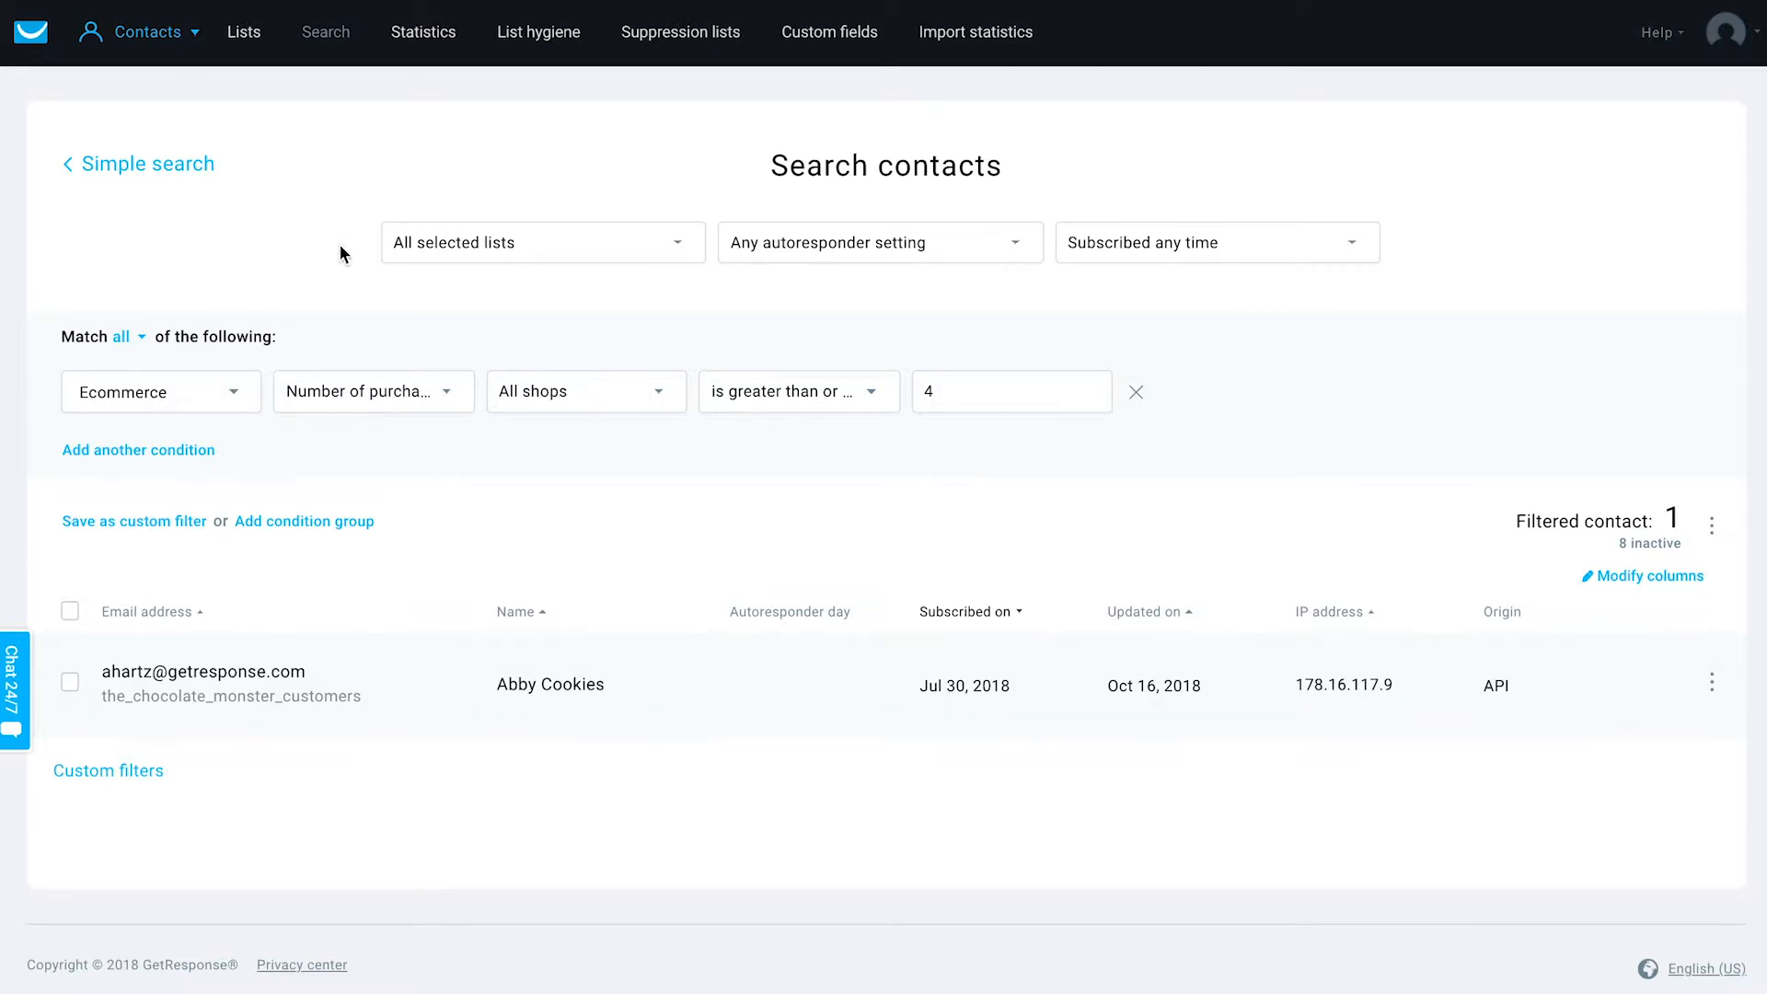
# - Change the condition to total spent is greater than or equal to 100 USD across all shops and apply it
pyautogui.click(355, 403)
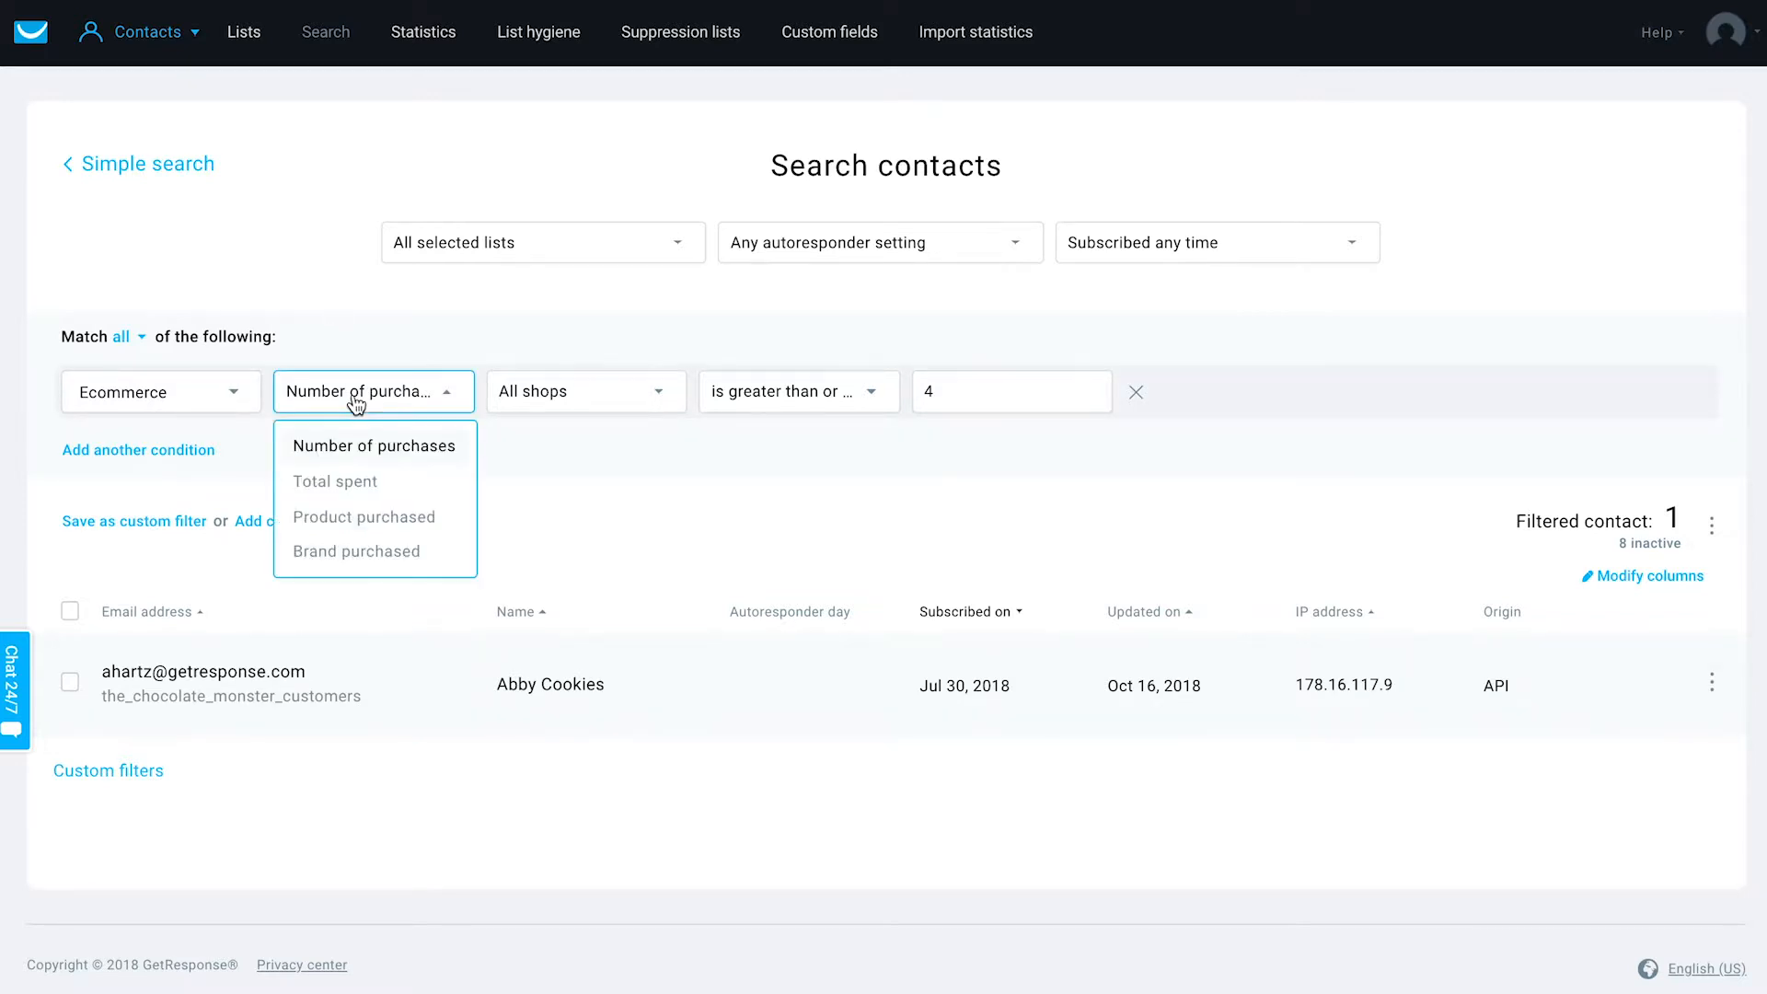
pyautogui.click(337, 497)
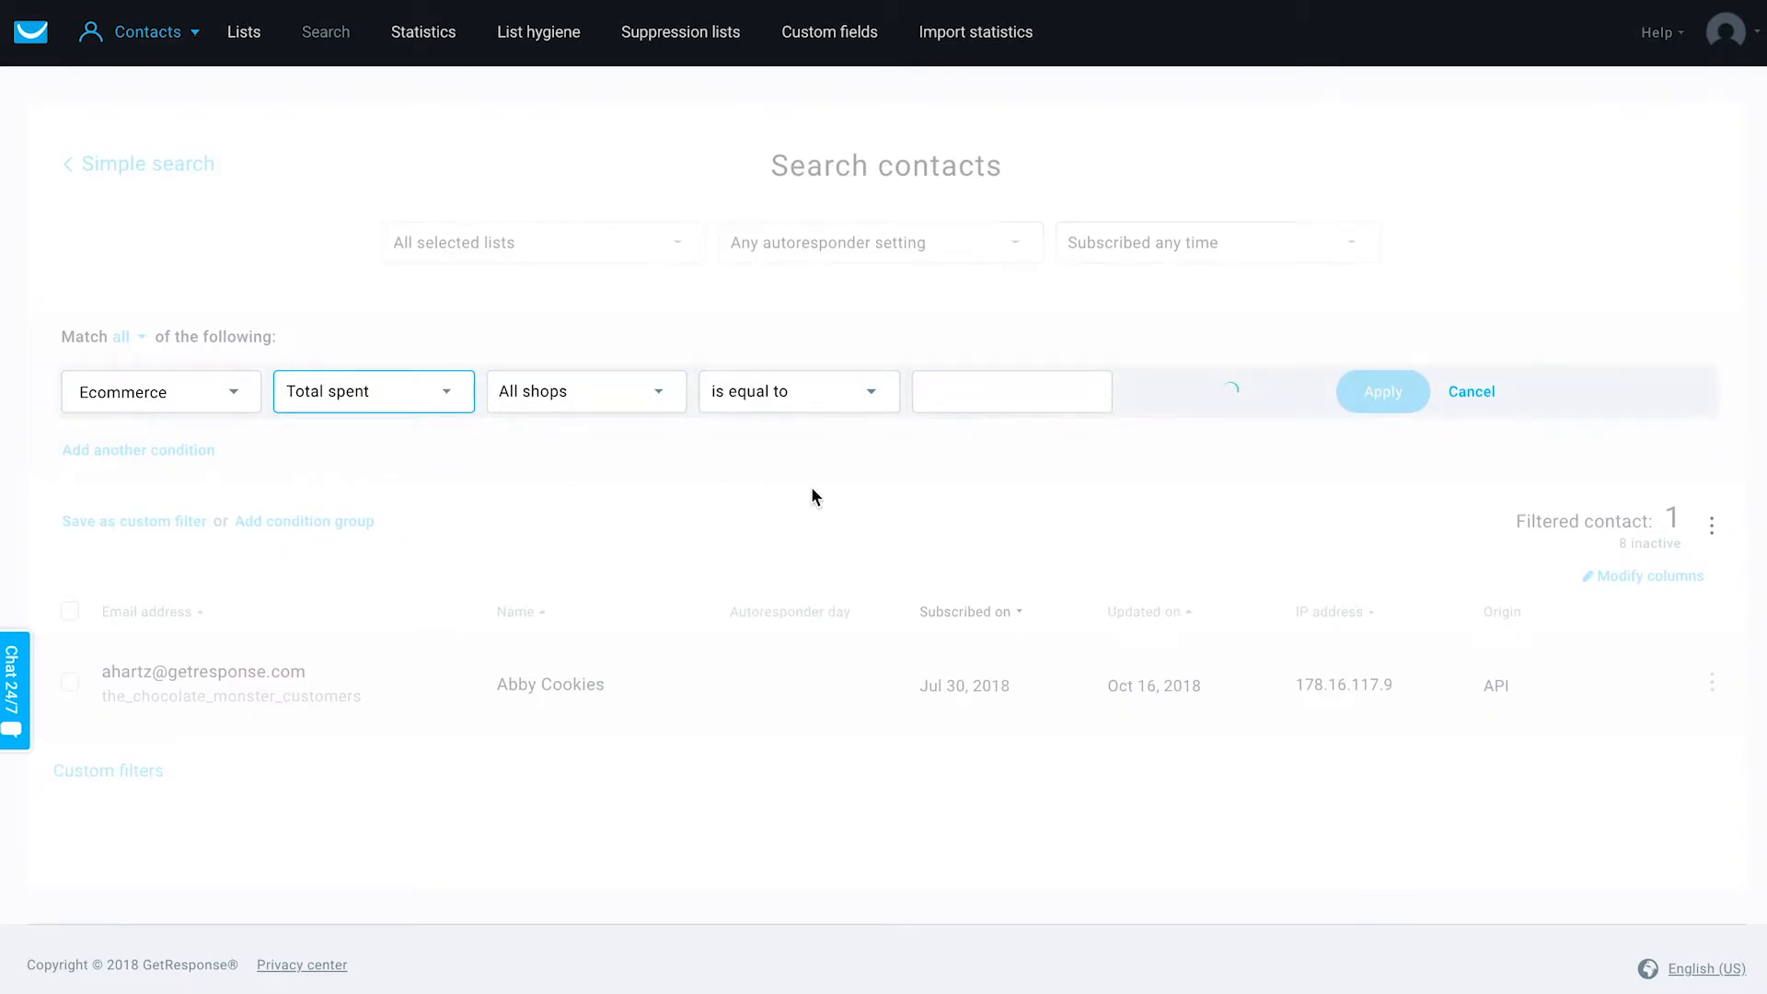
pyautogui.click(771, 396)
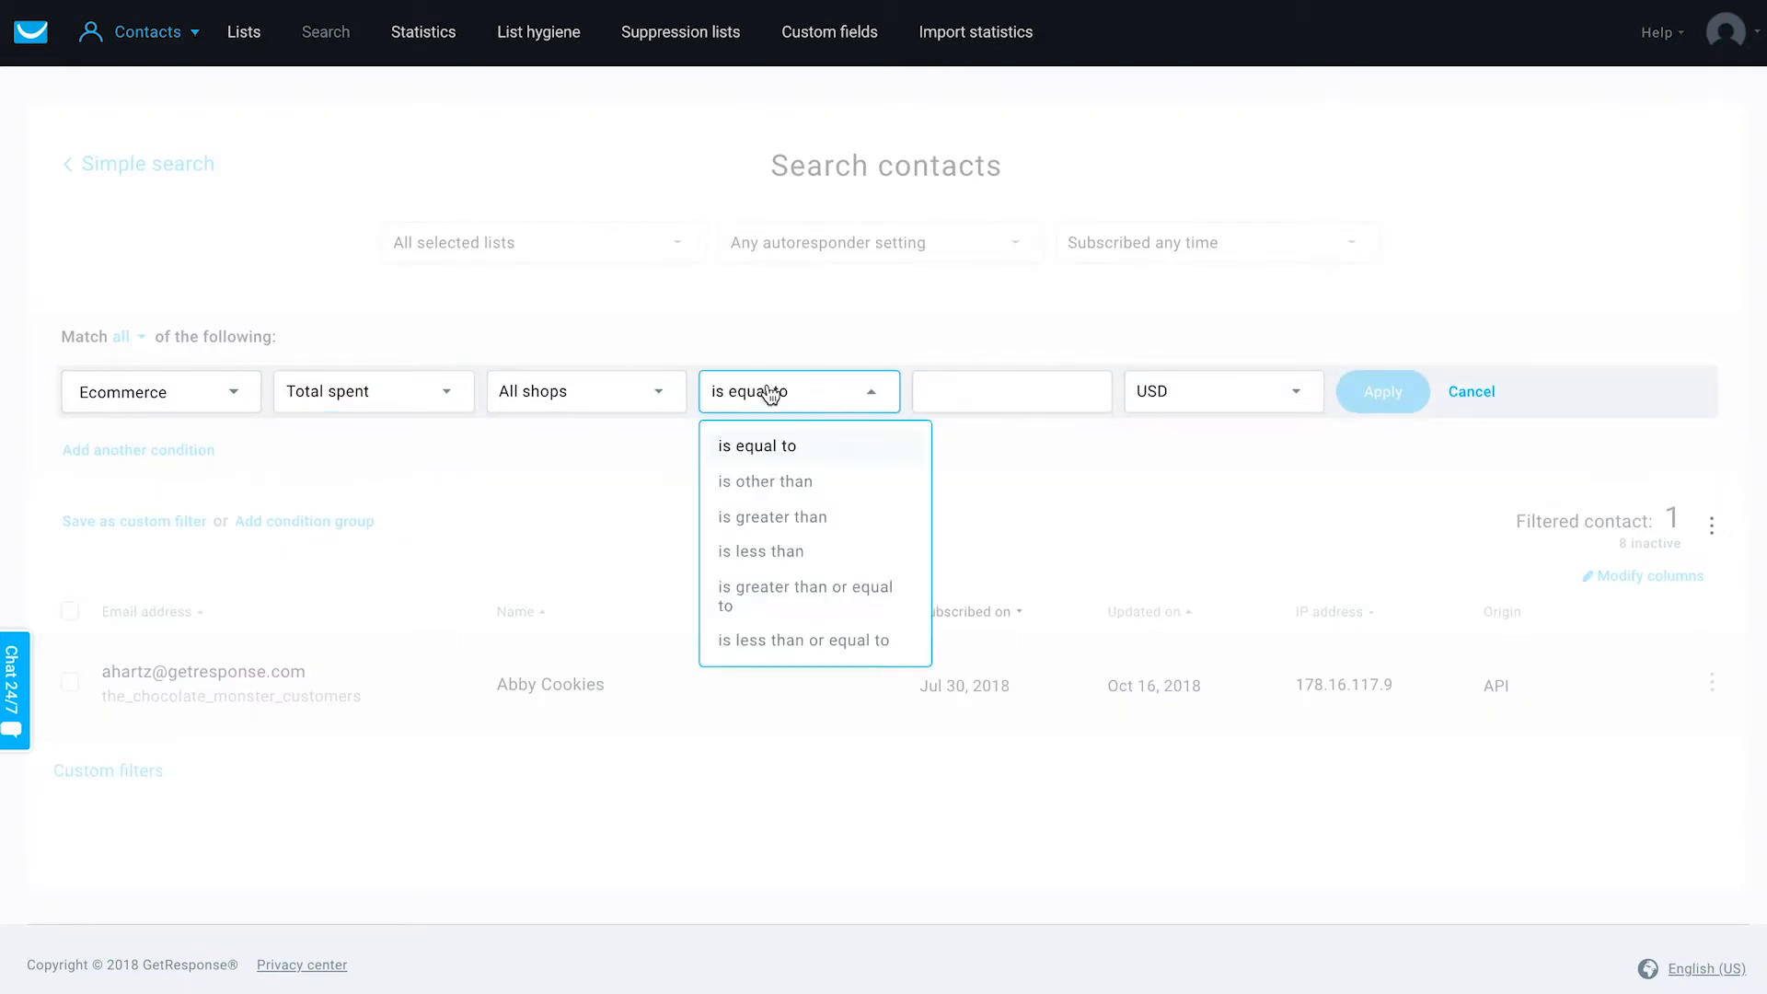
pyautogui.click(895, 578)
pyautogui.click(973, 383)
pyautogui.write('1')
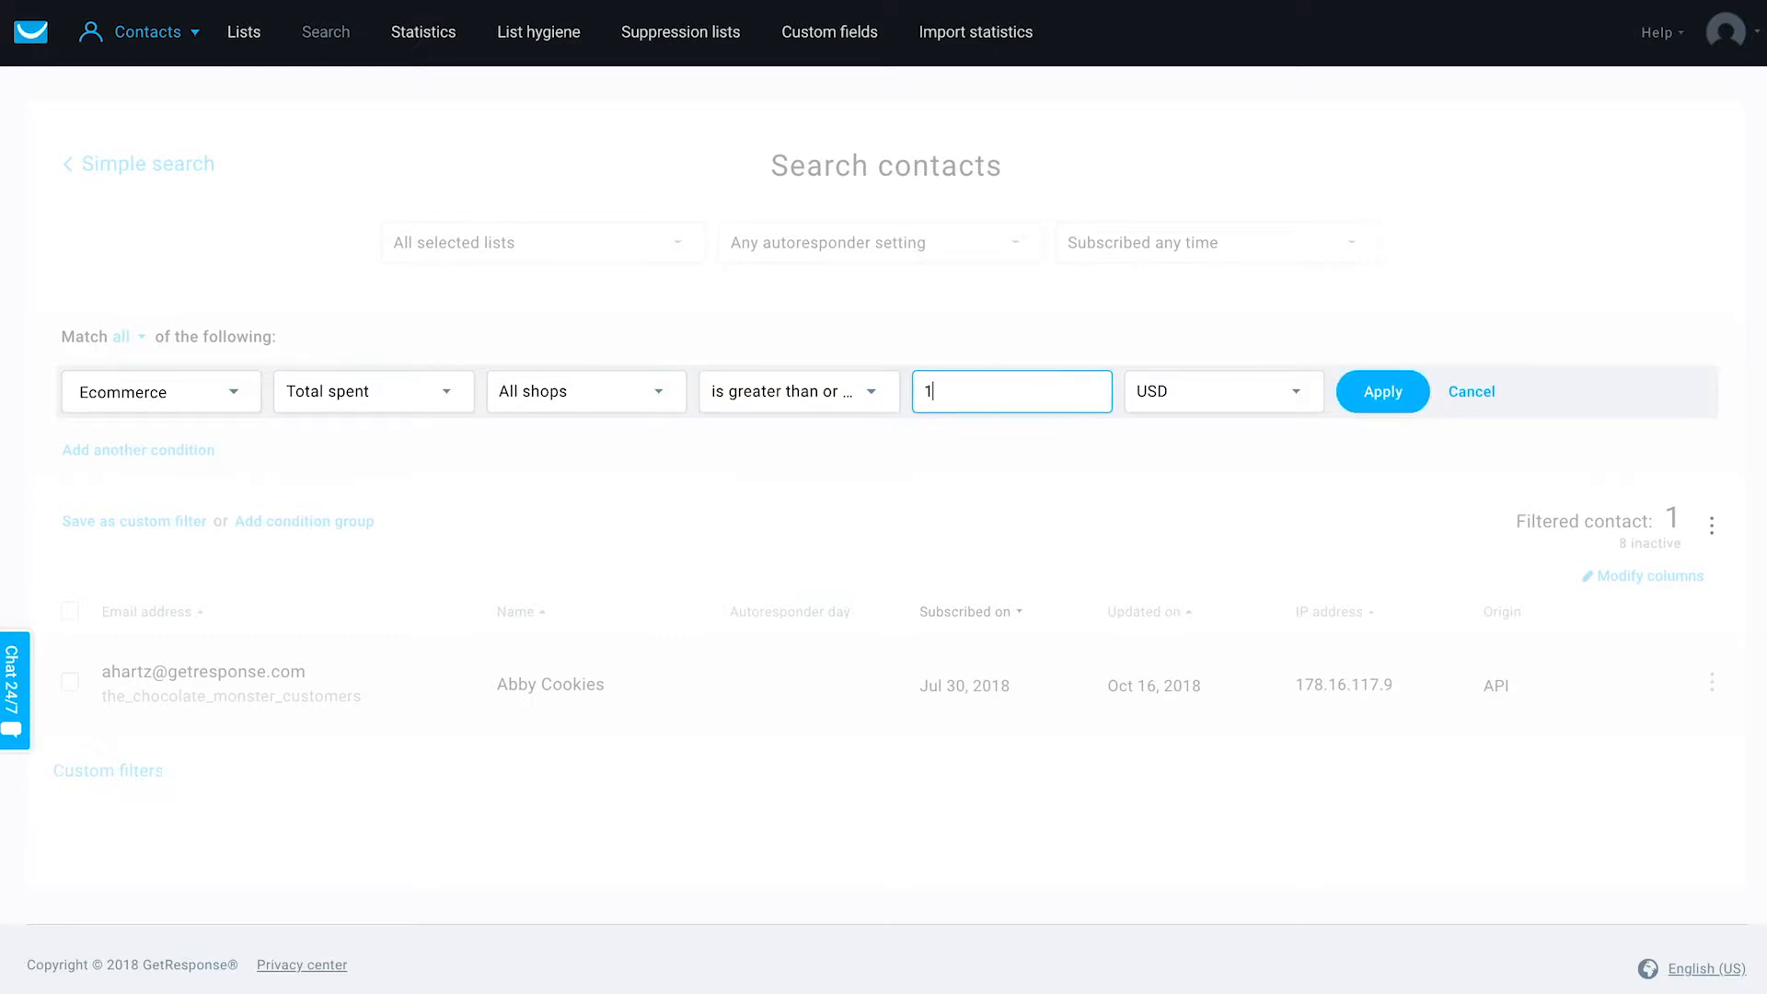
pyautogui.write('00')
pyautogui.click(334, 476)
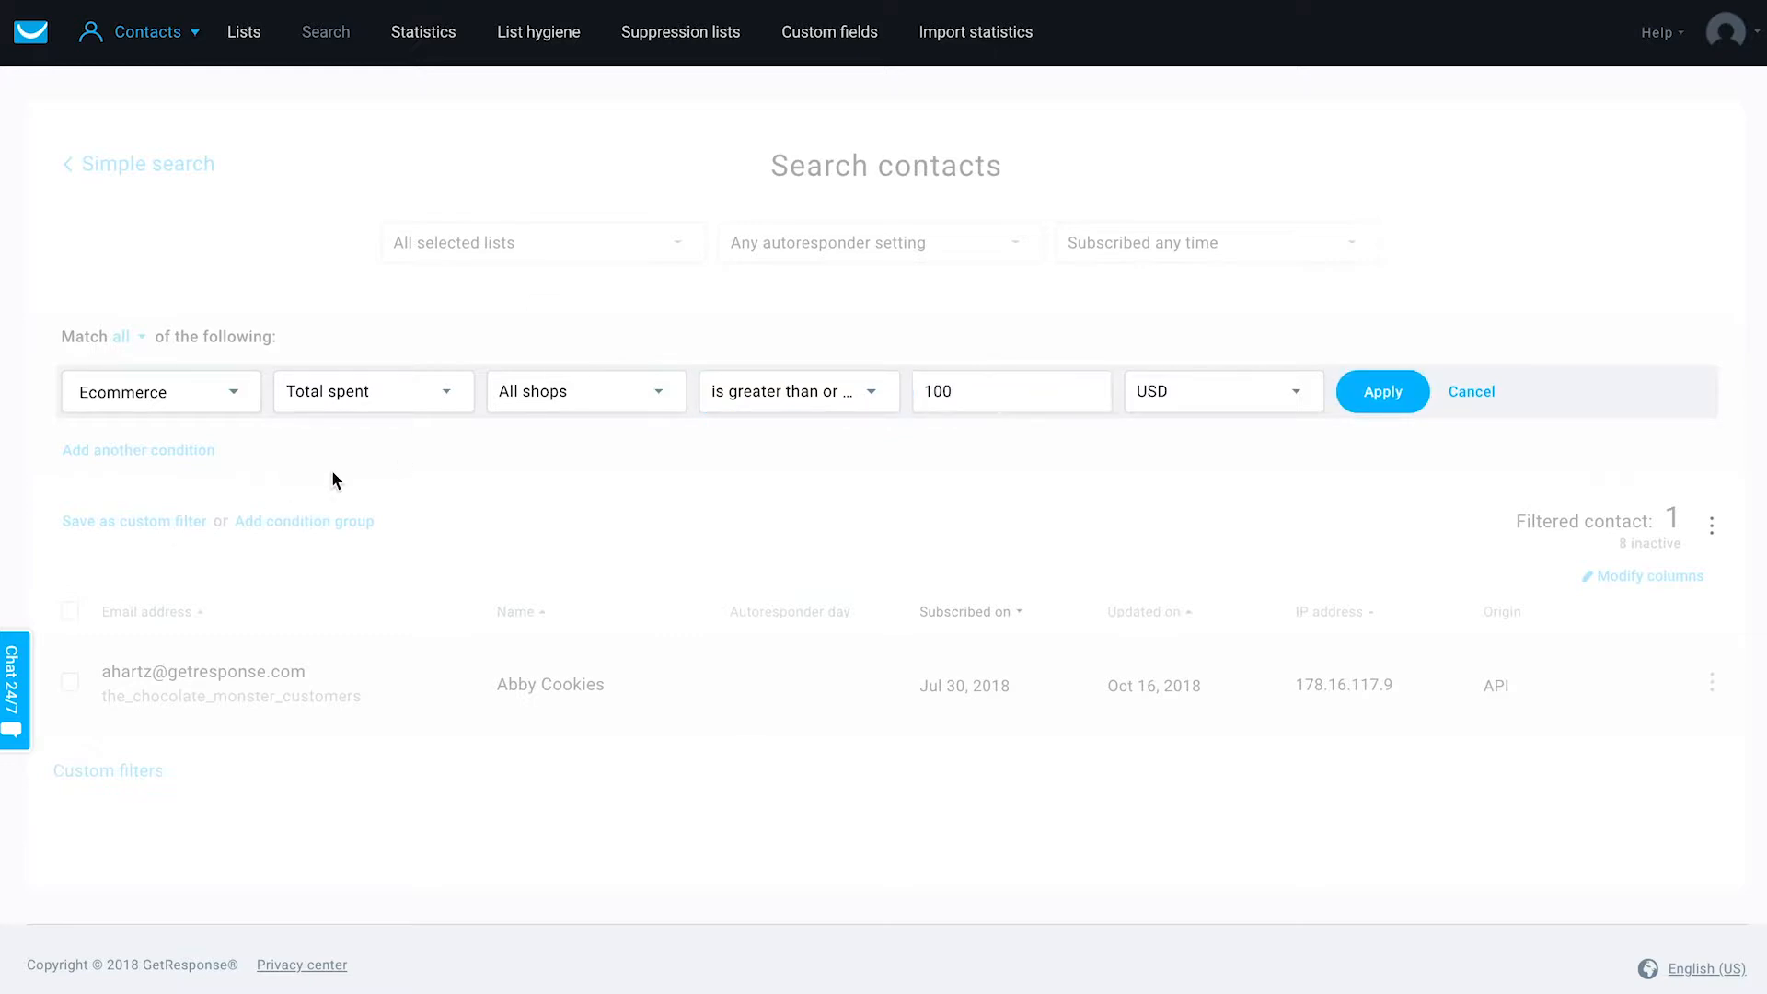
pyautogui.click(1416, 401)
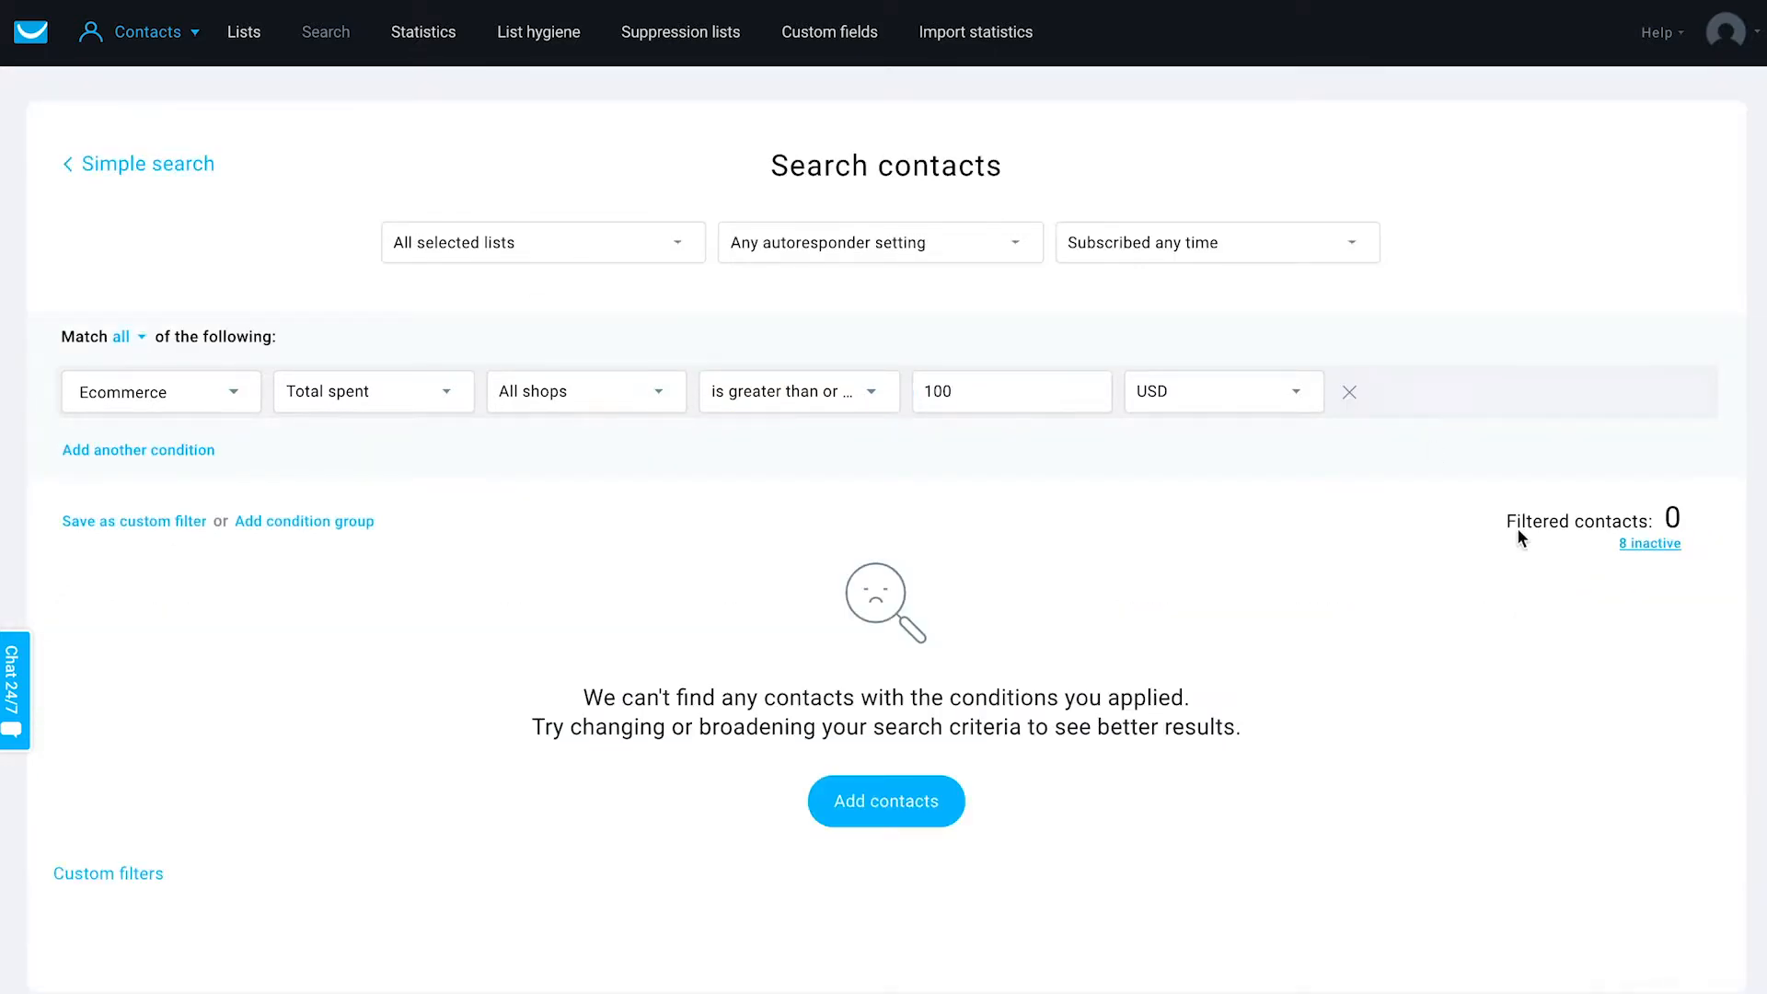
# - Save the current search conditions as a custom filter named 100_USD_offer
pyautogui.click(175, 536)
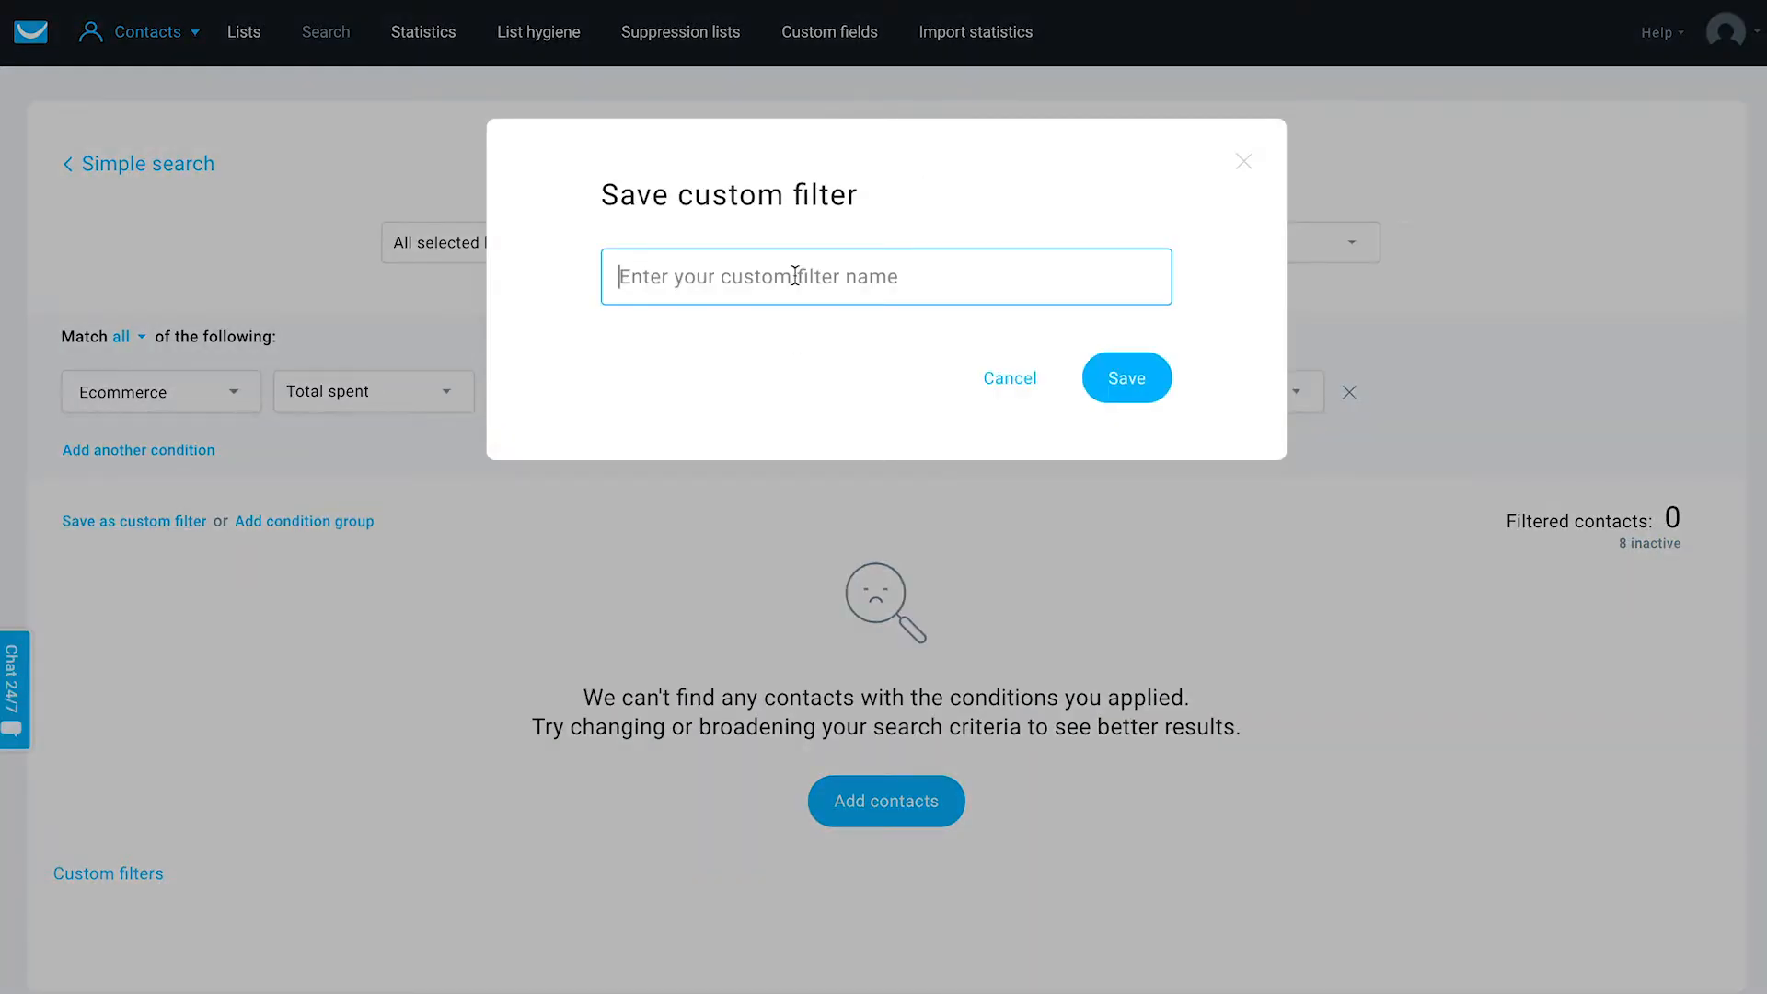
pyautogui.write('100')
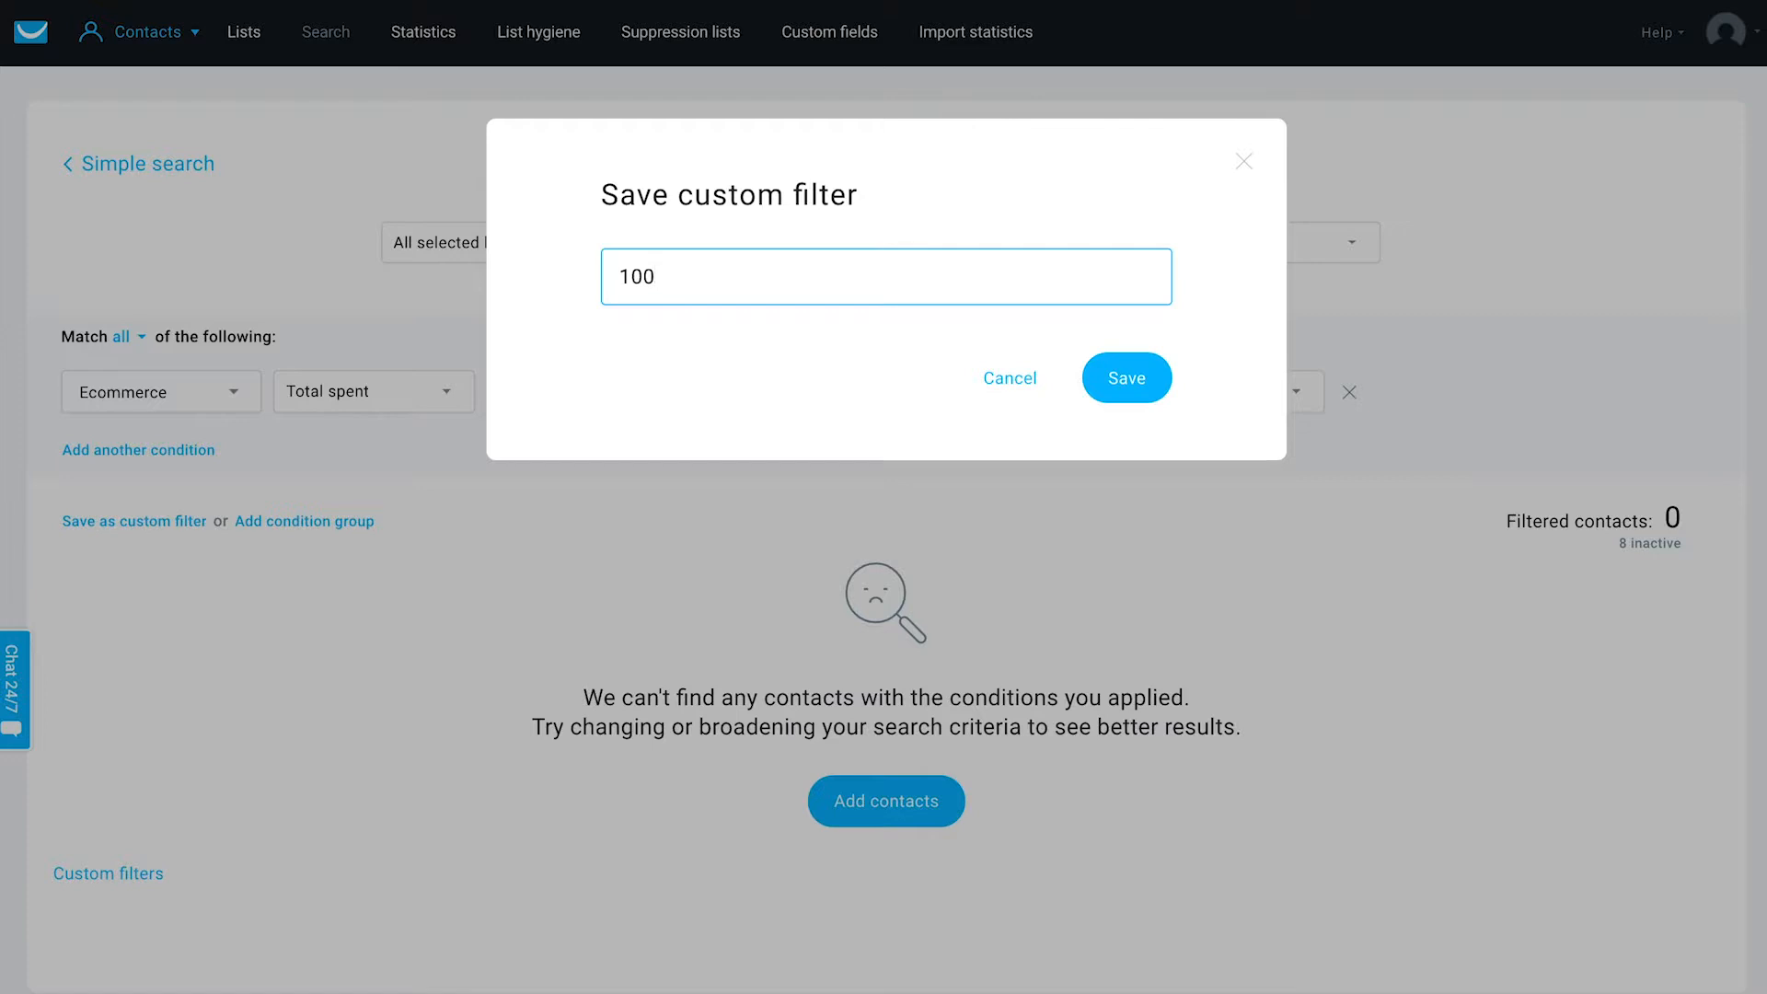
pyautogui.press('BackSpace')
pyautogui.press('BackSpace')
pyautogui.write('100_USD_offer')
pyautogui.click(1146, 379)
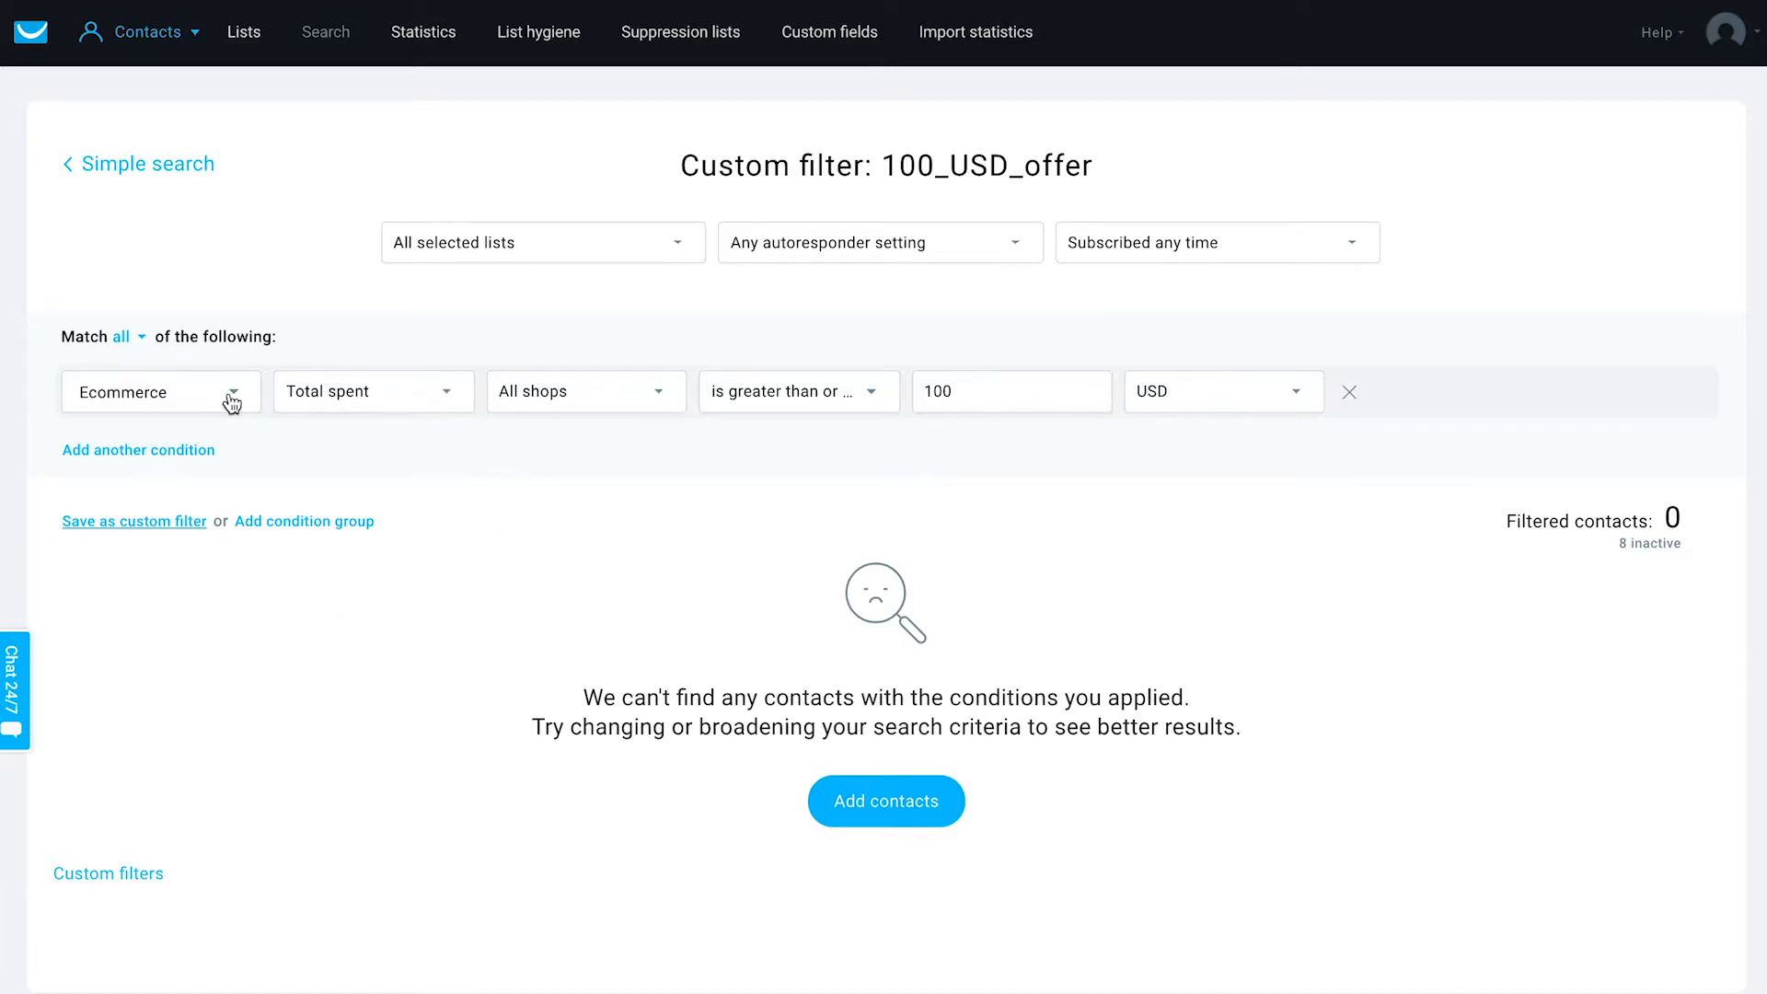
pyautogui.click(409, 396)
pyautogui.click(412, 448)
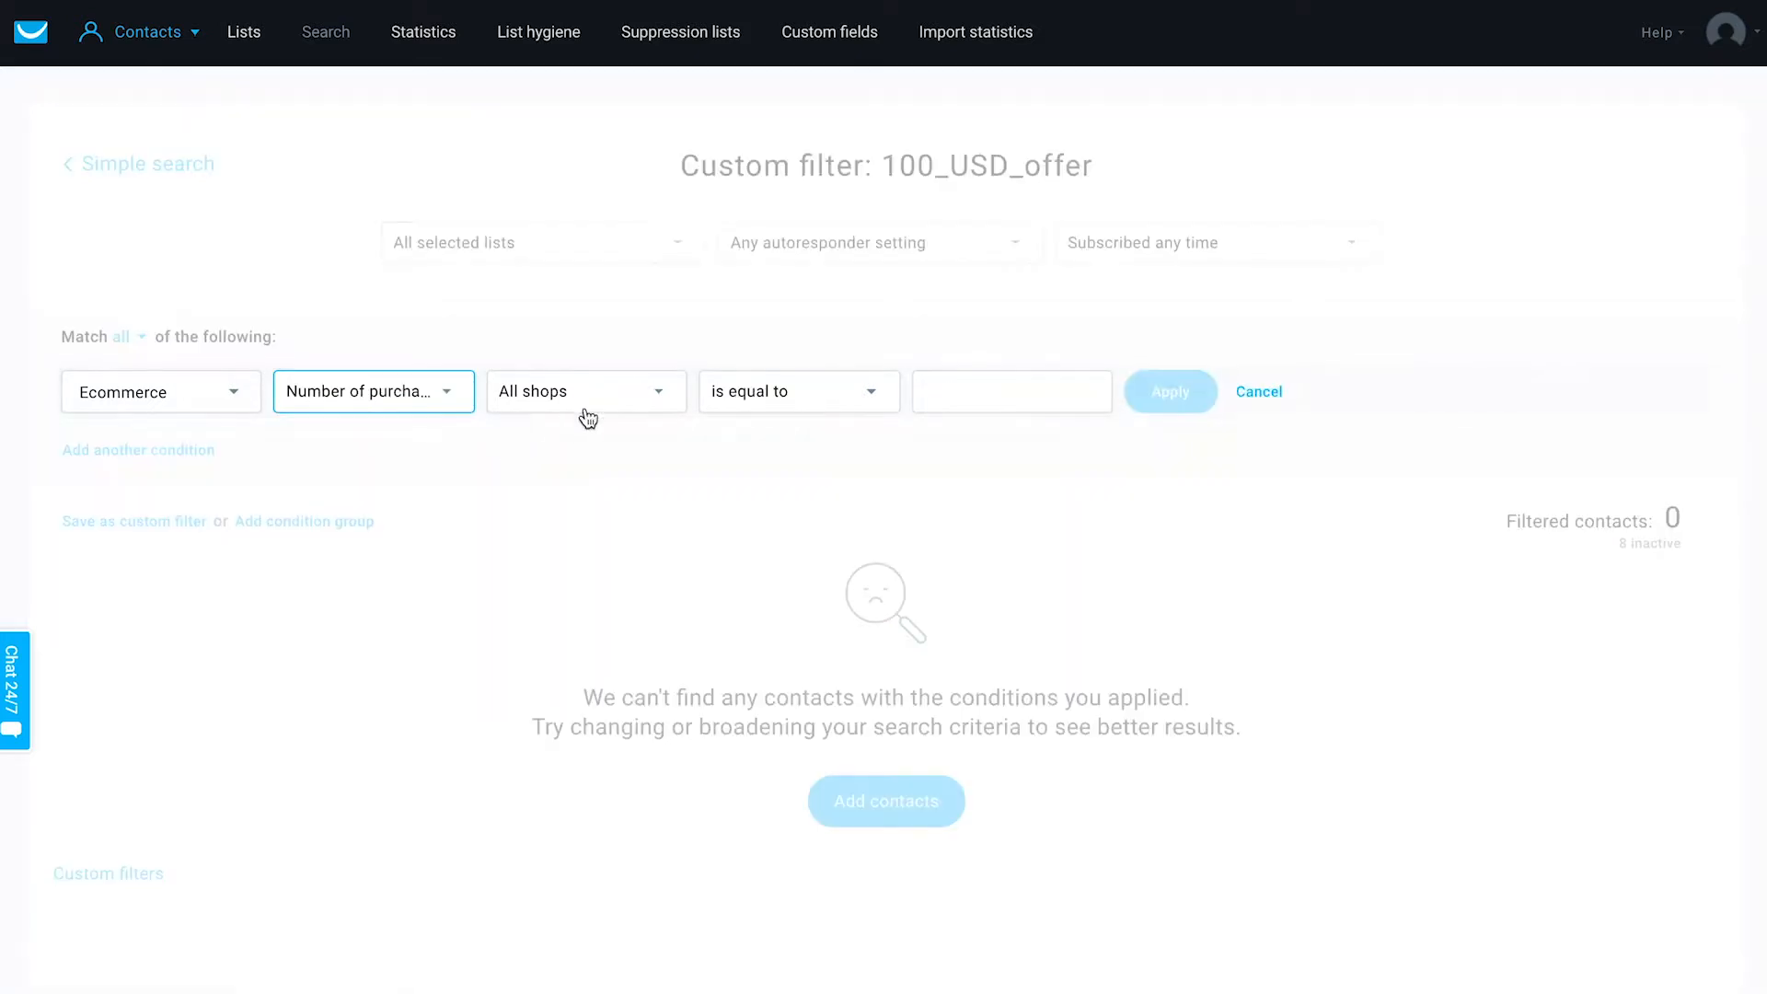
pyautogui.click(568, 396)
pyautogui.click(410, 421)
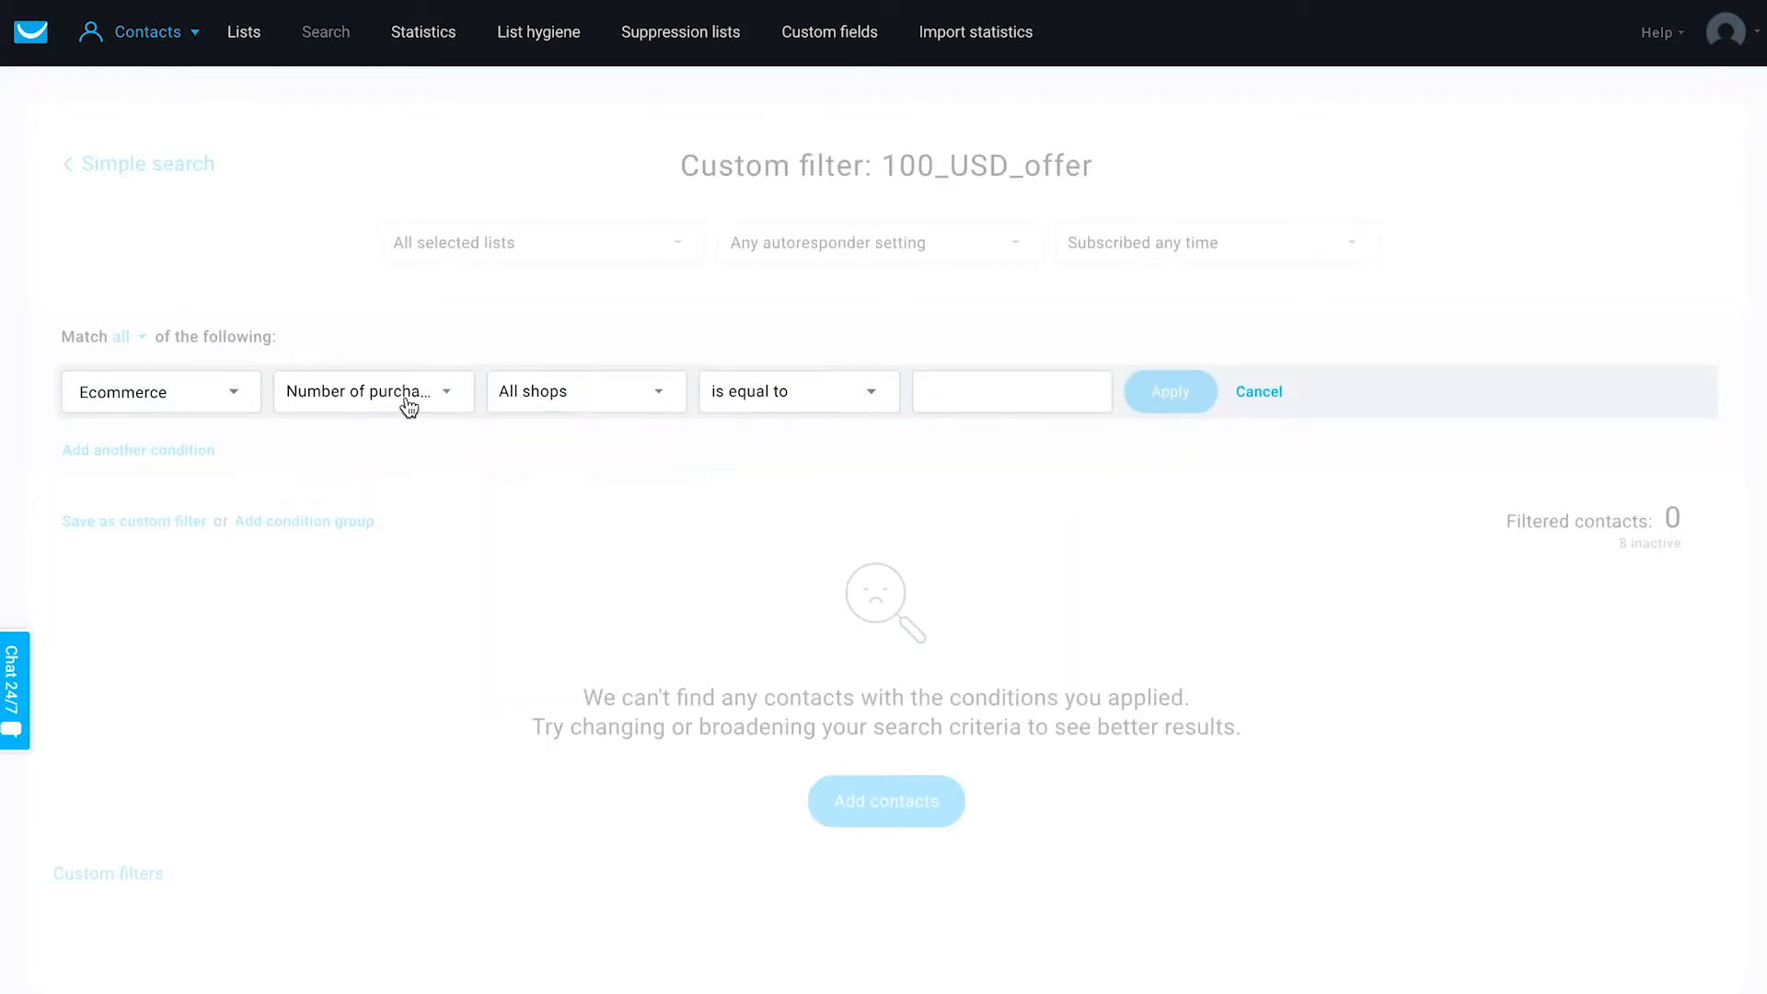
pyautogui.click(405, 403)
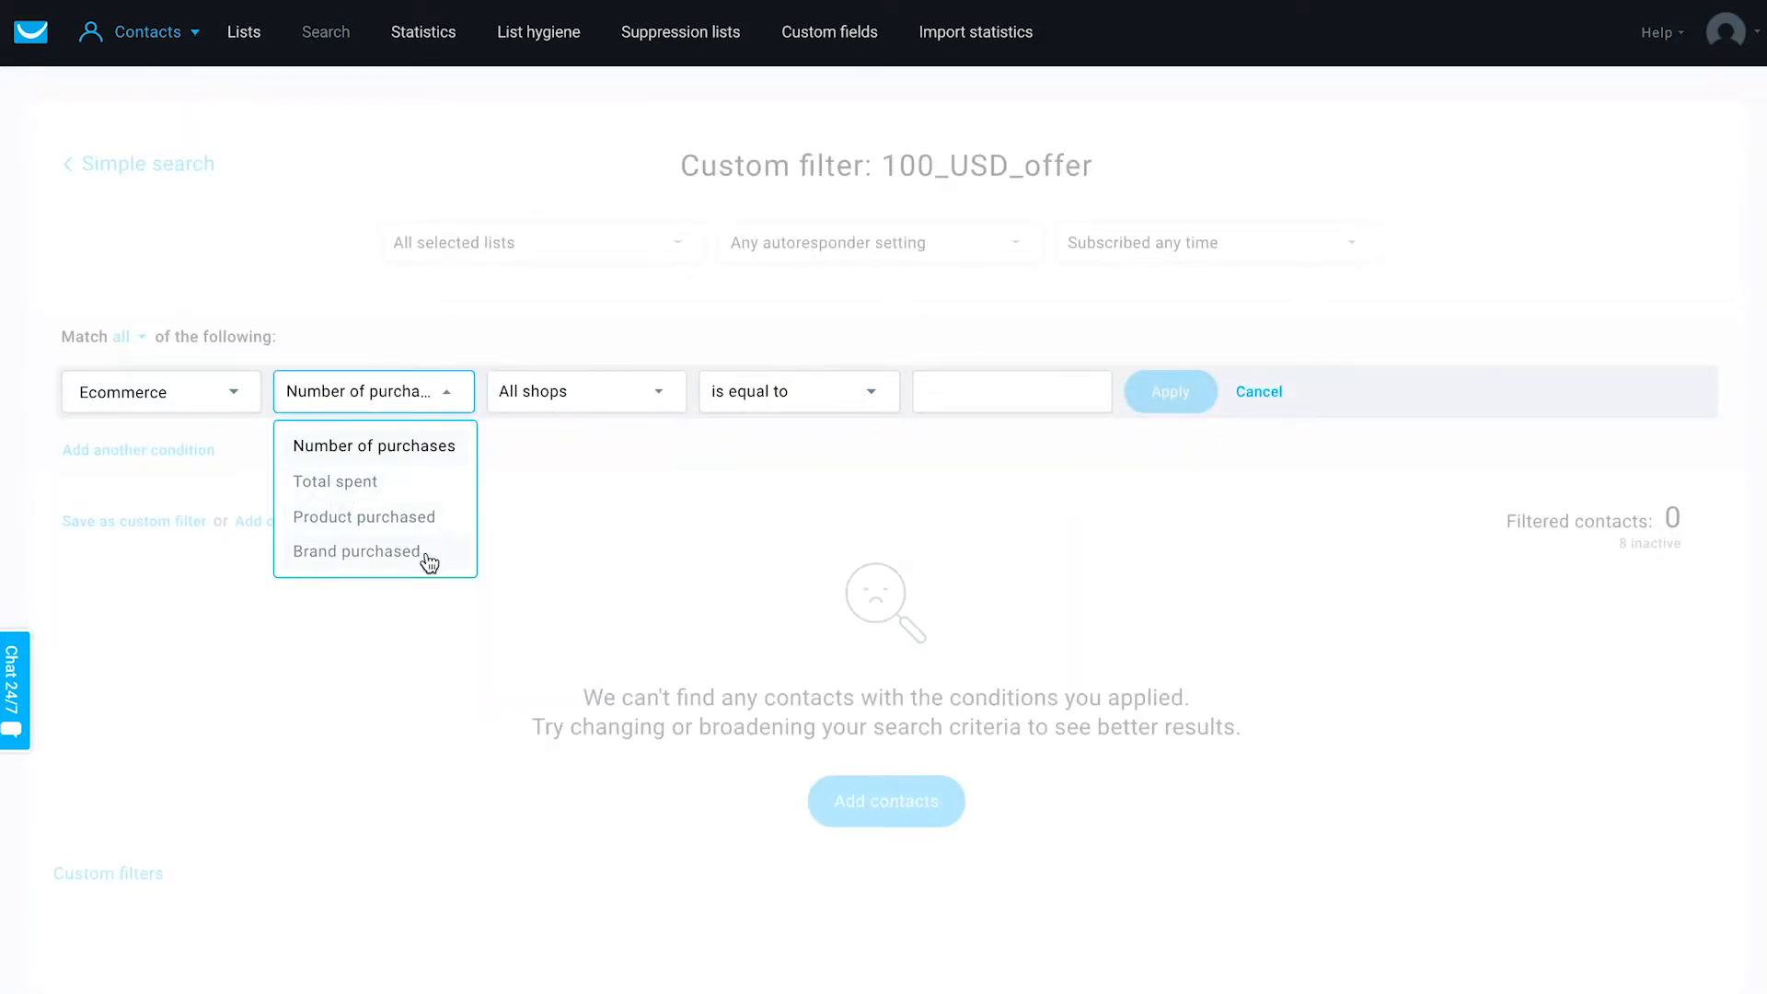
pyautogui.click(364, 648)
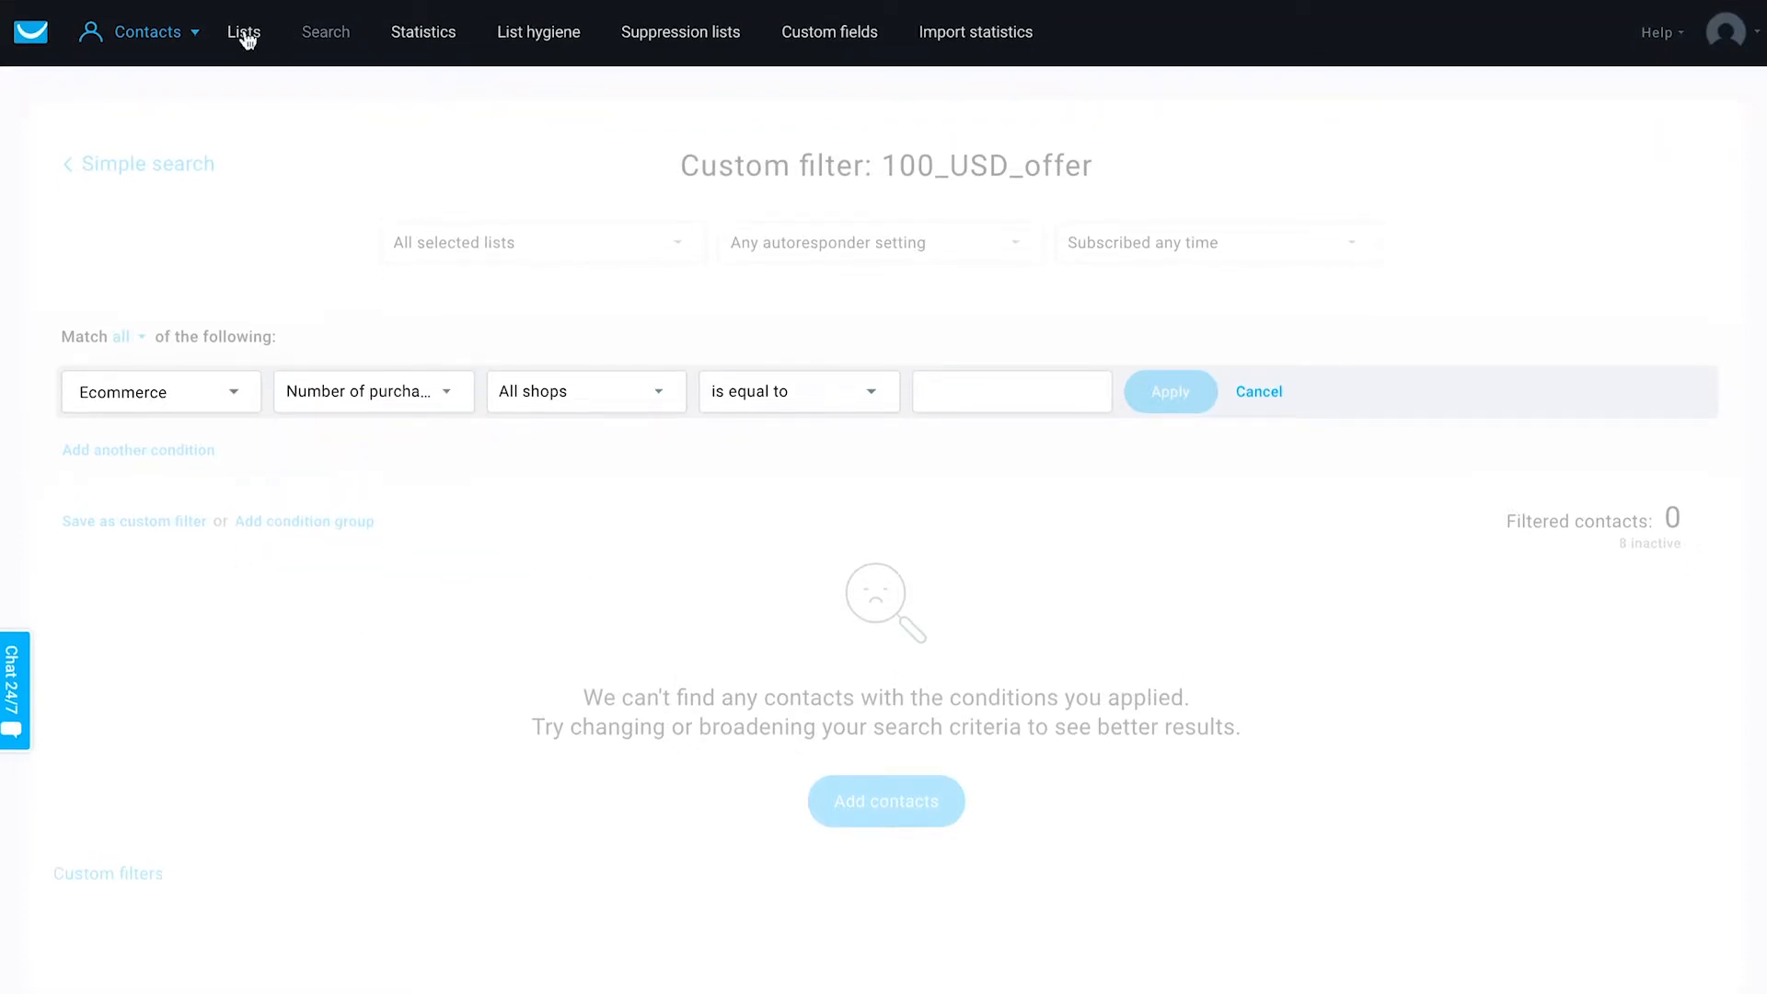
# - Go to the automation workflows, start creating a workflow and show the Abandoned cart templates
pyautogui.click(138, 55)
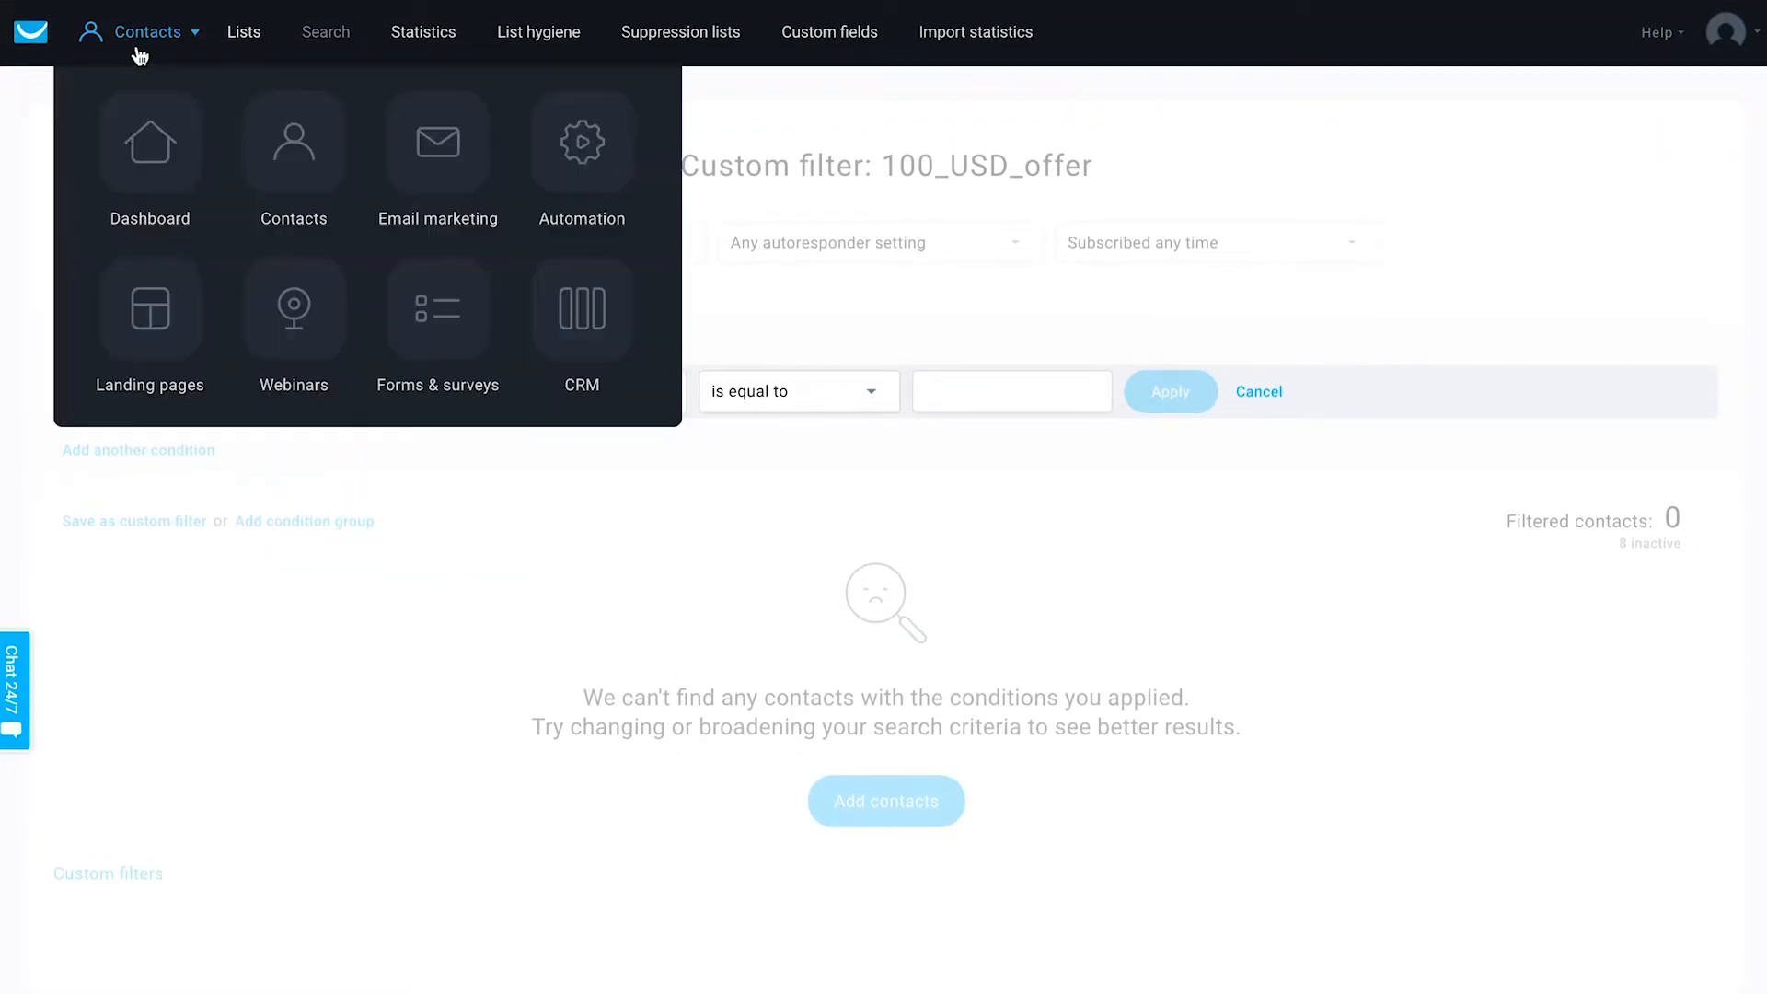
pyautogui.click(600, 170)
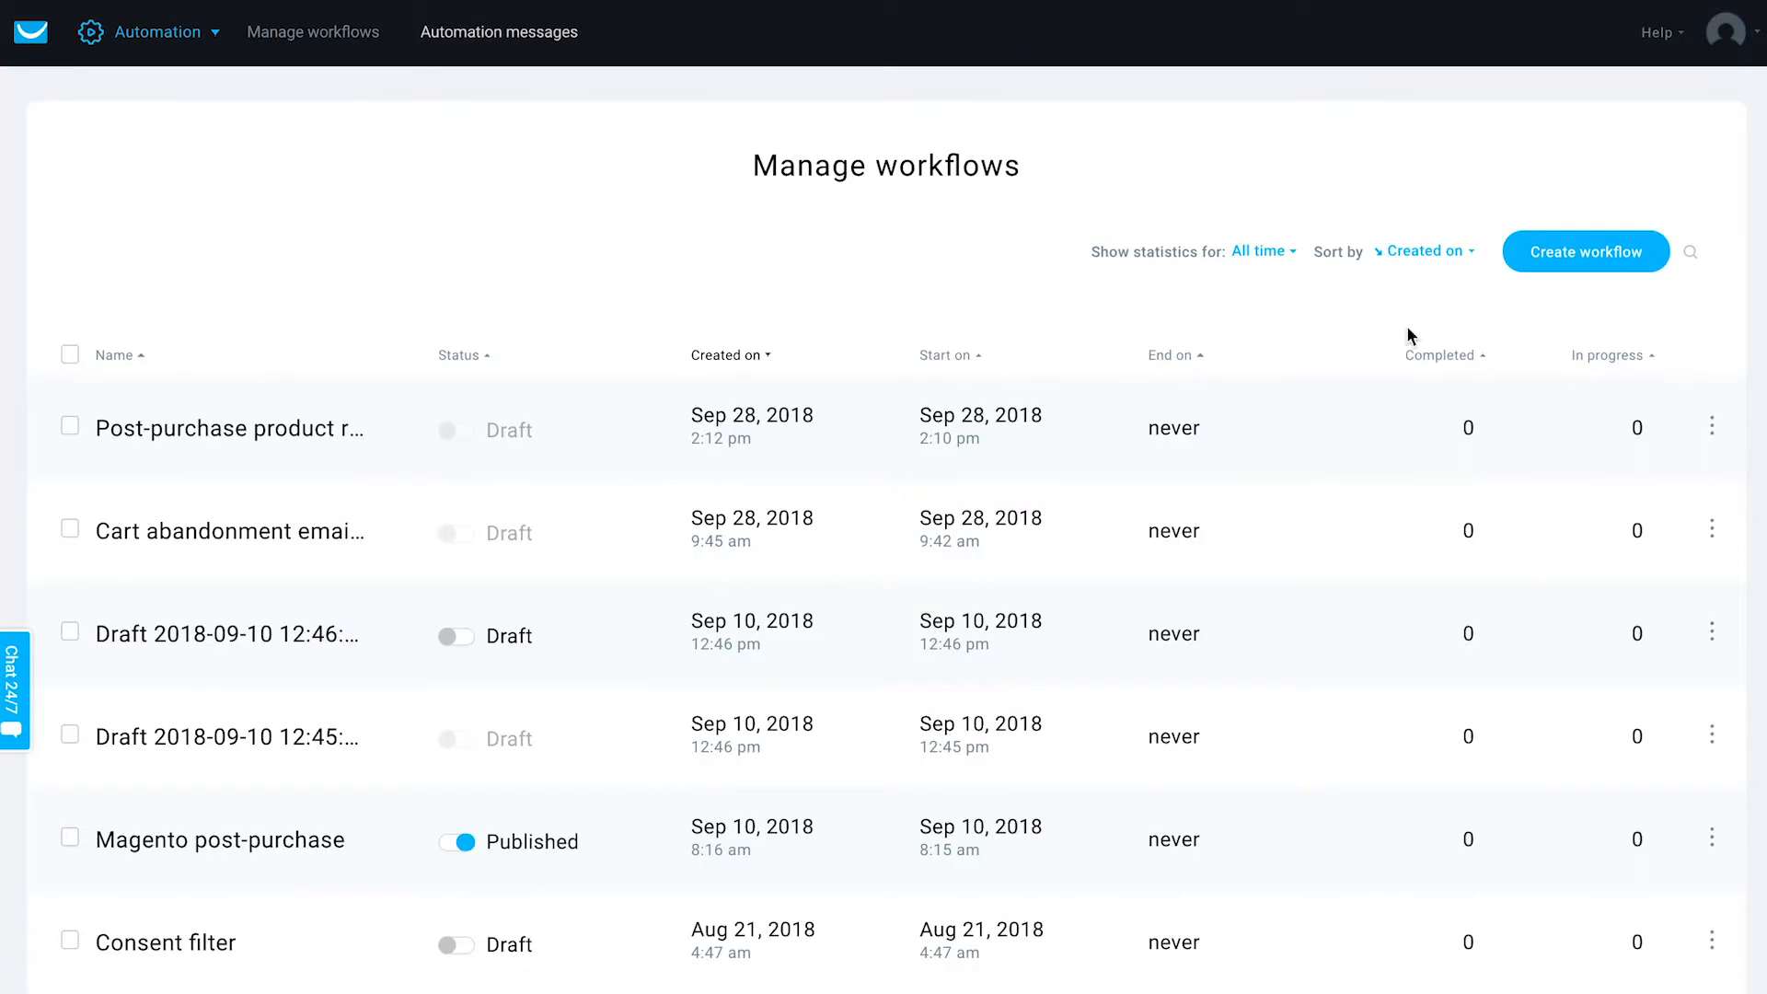
pyautogui.click(1564, 251)
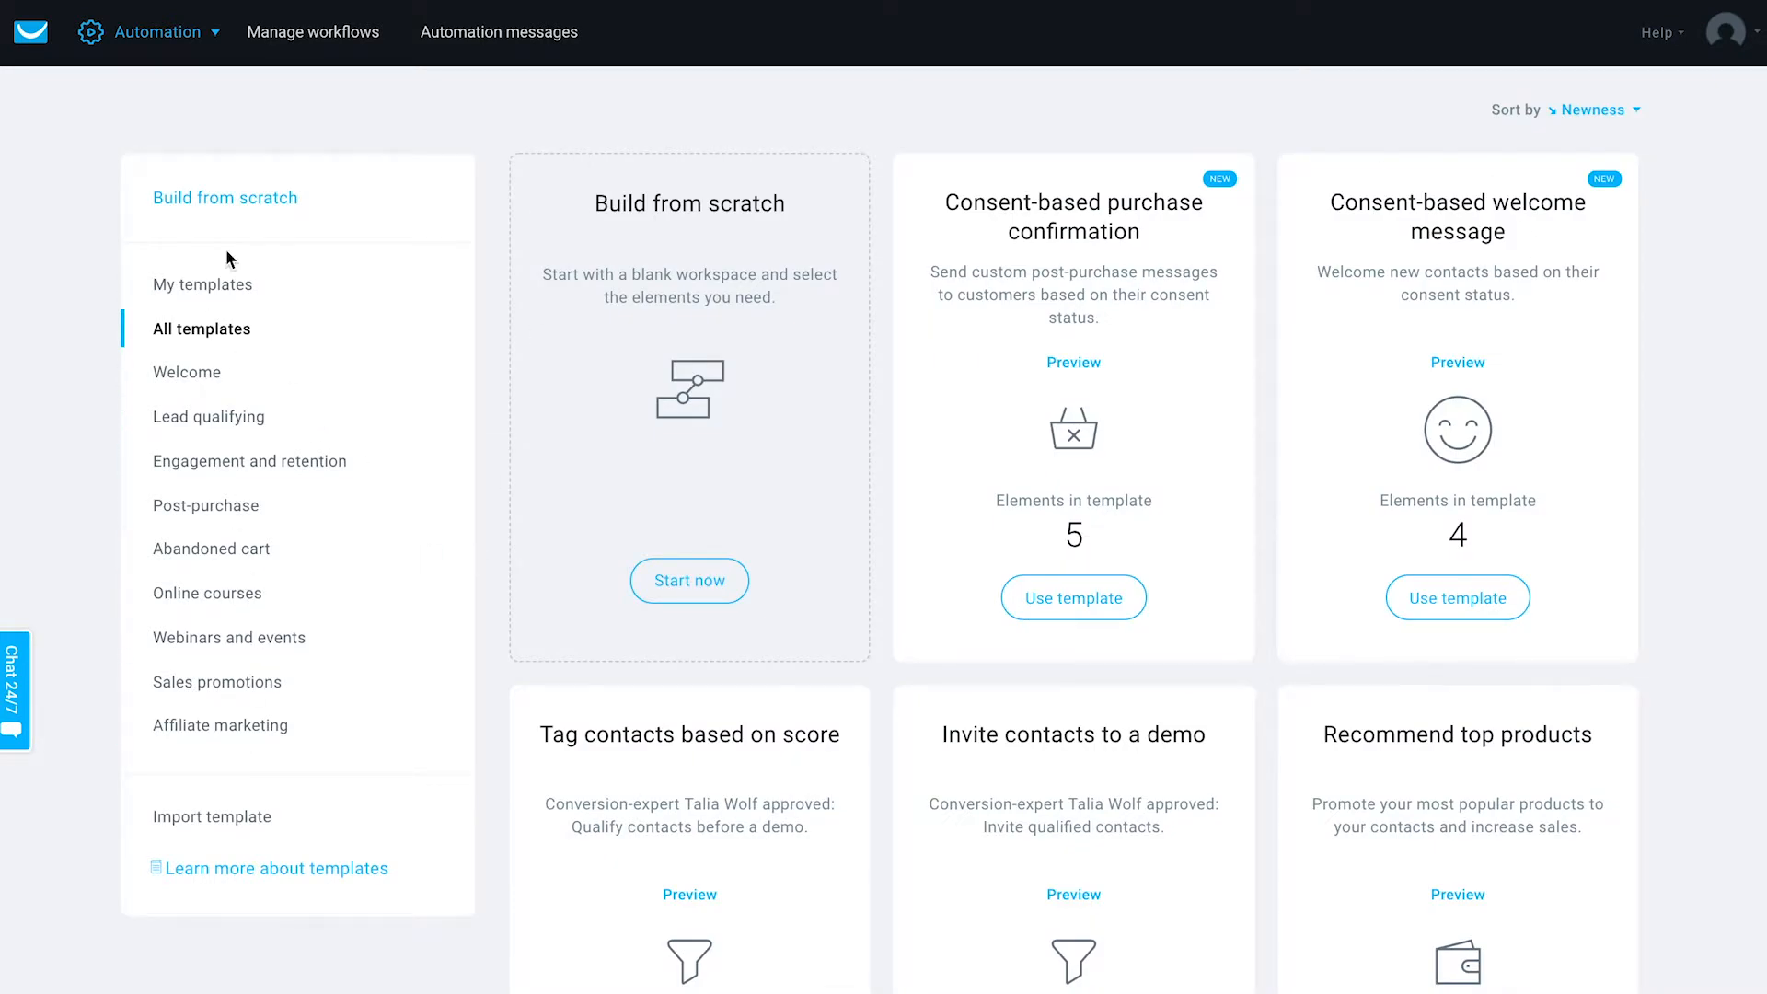
pyautogui.scroll(-1, 150, 556)
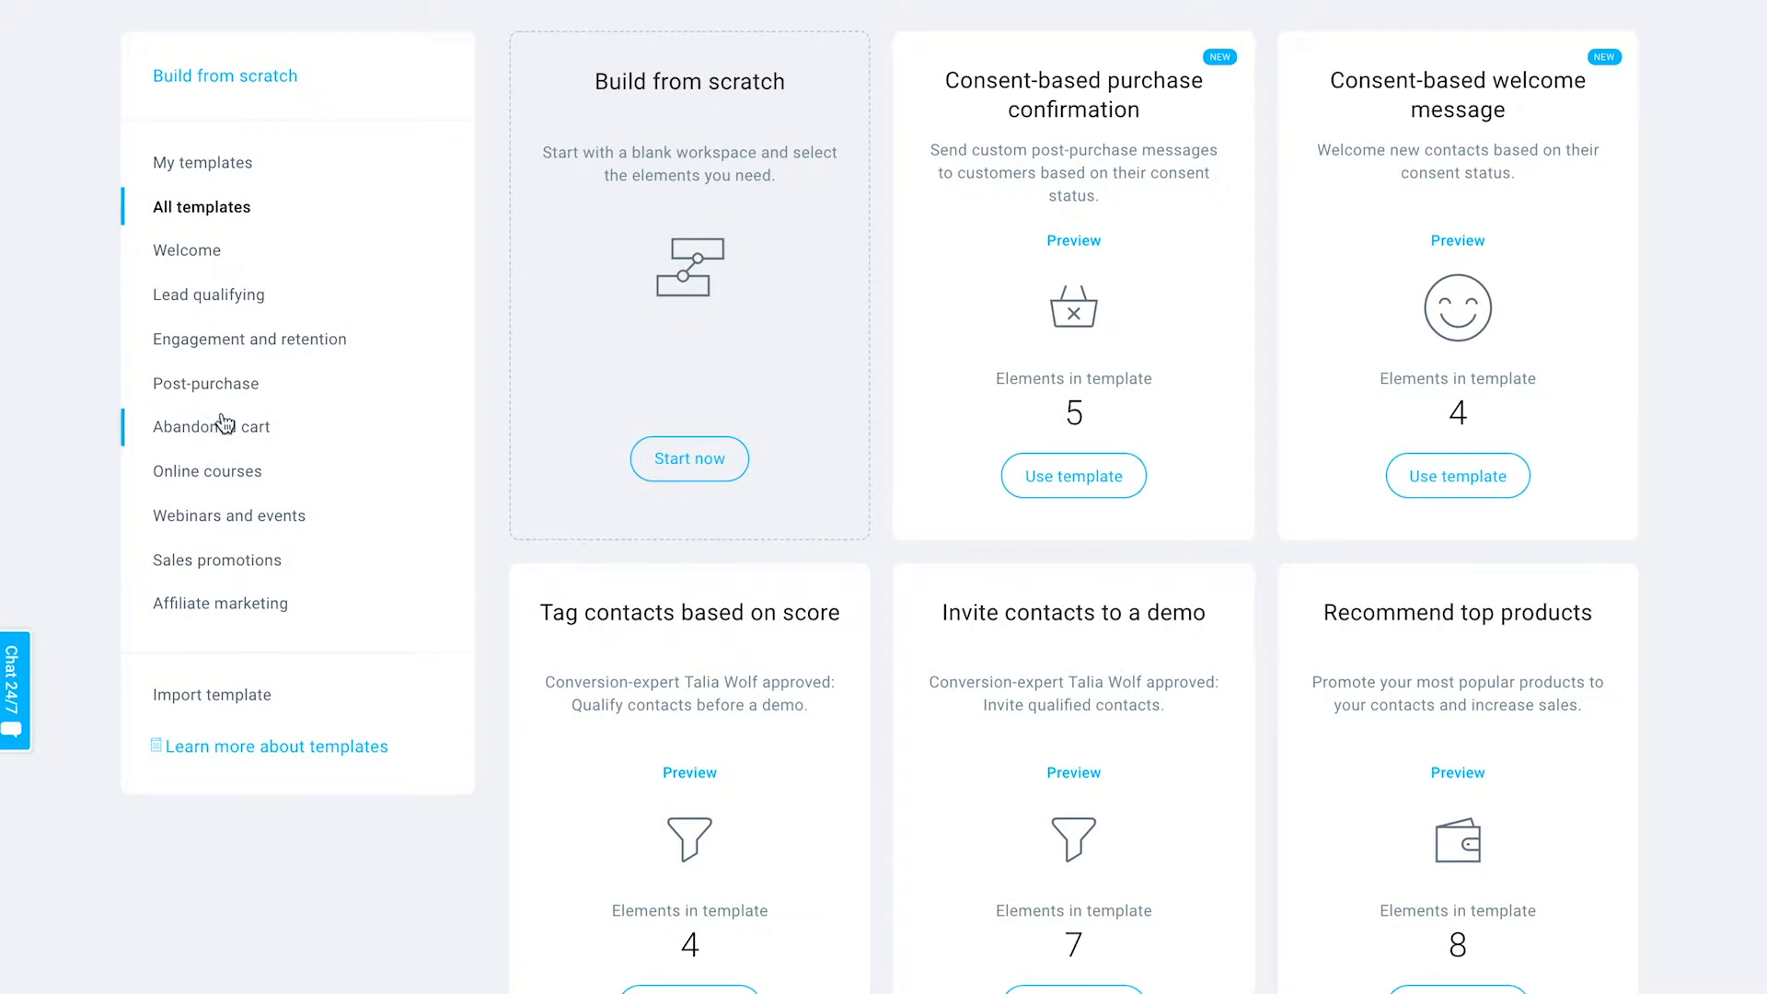
pyautogui.click(252, 426)
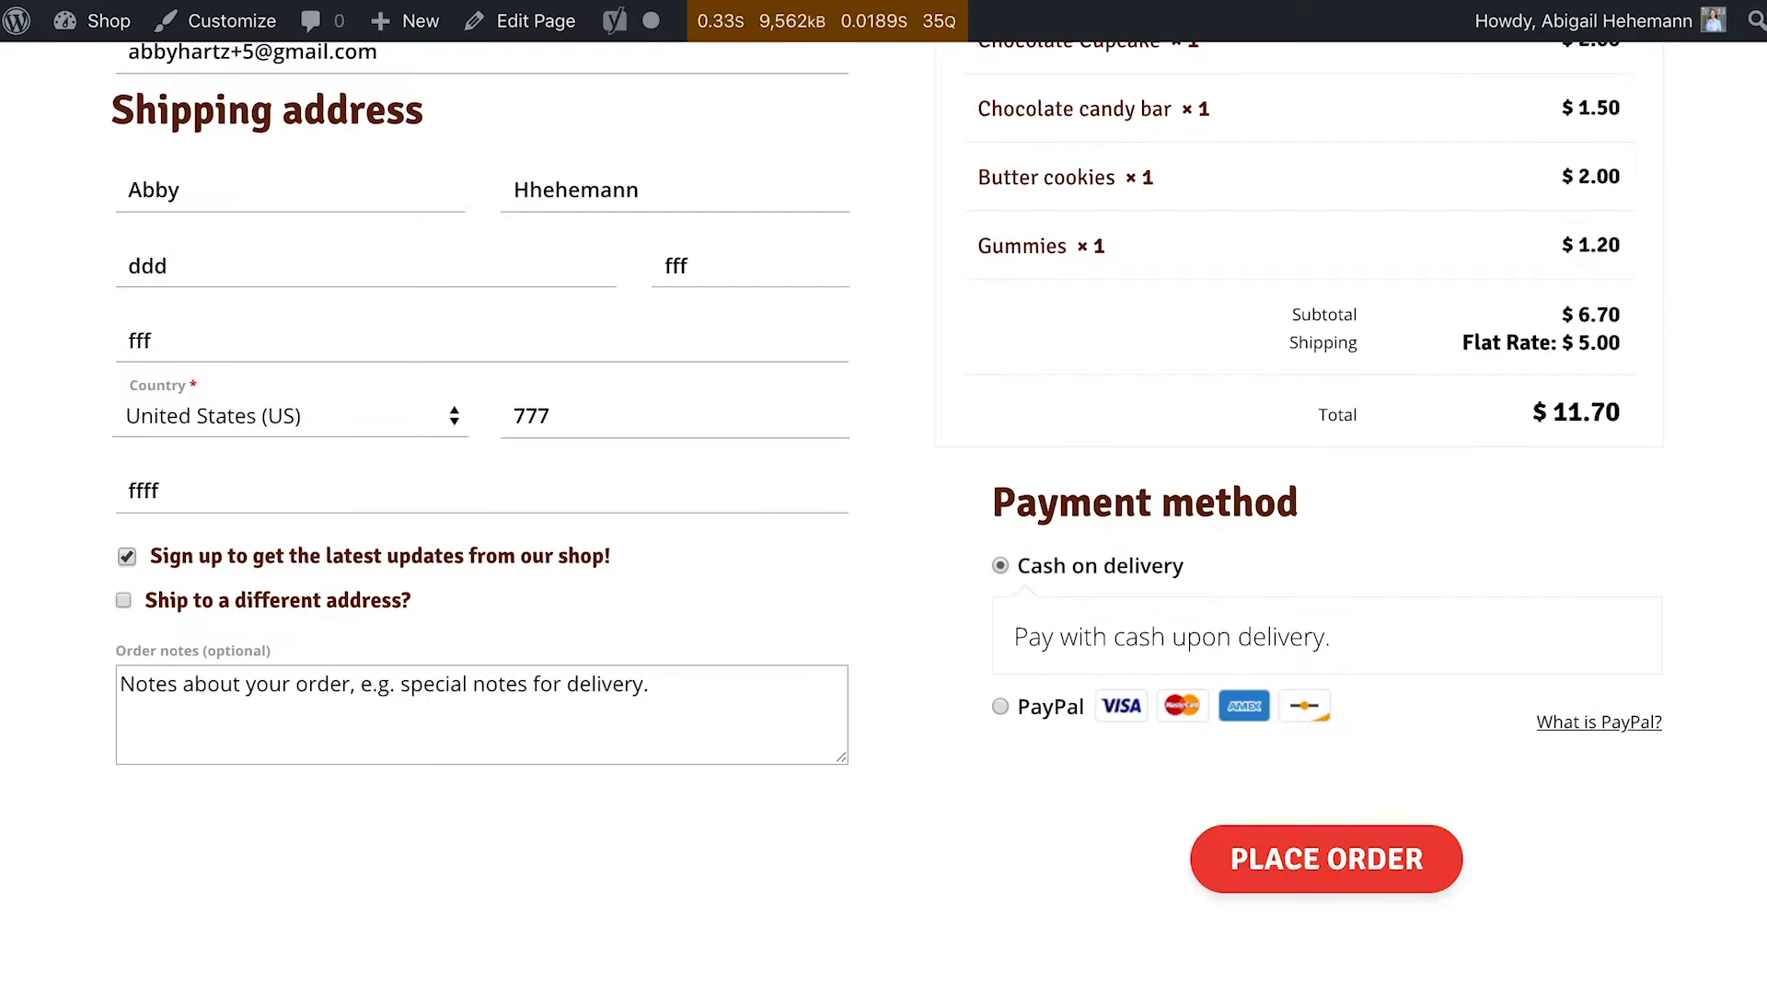
# - Preview the workflow of the Abandoned cart reminder template and close the preview
pyautogui.scroll(2, 1220, 240)
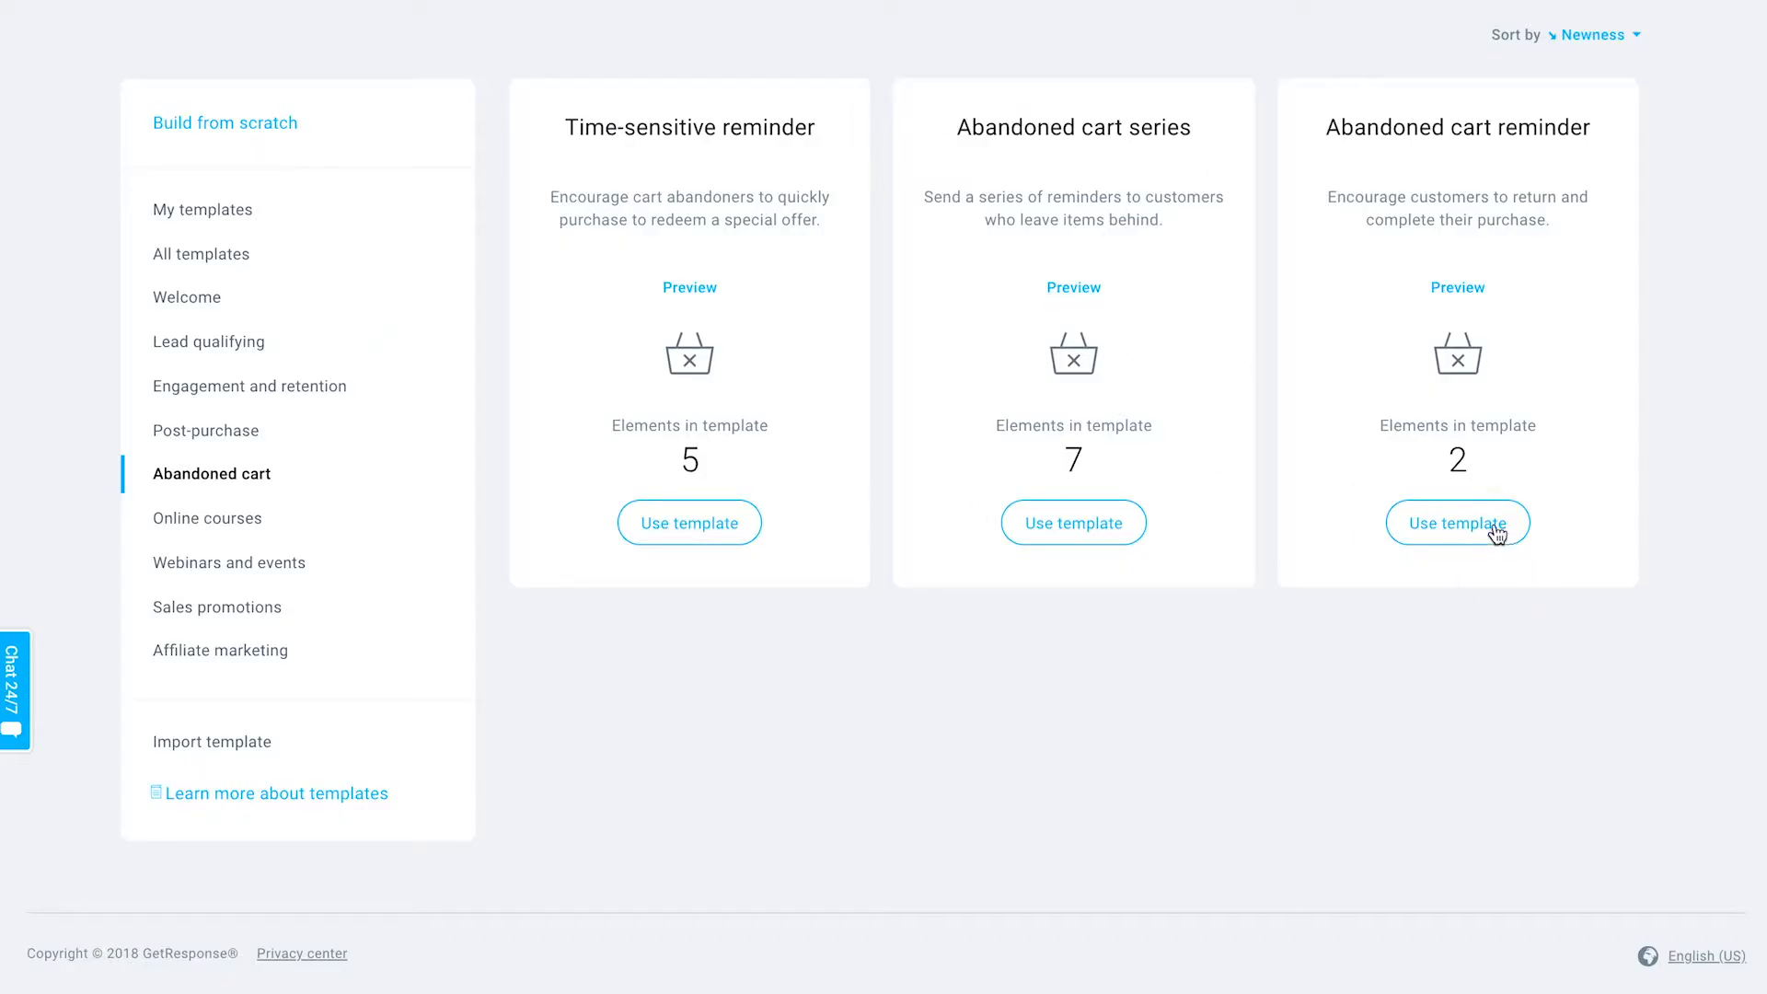
pyautogui.click(1463, 288)
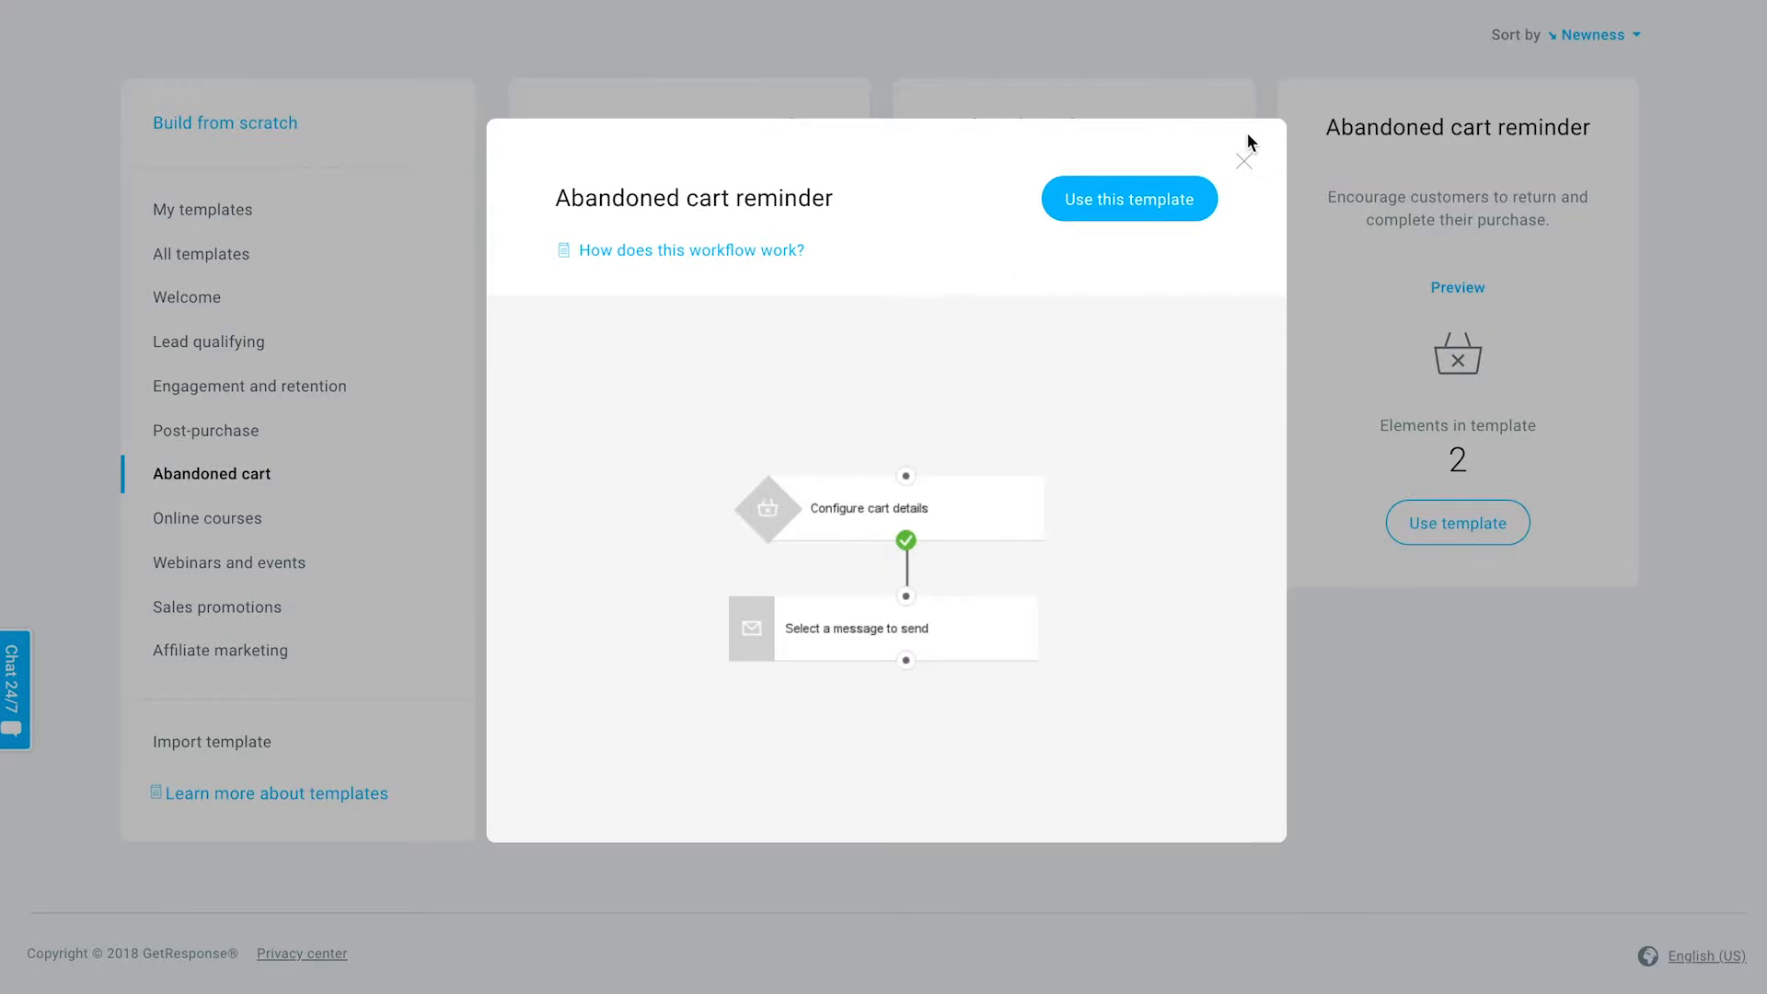
pyautogui.click(1244, 163)
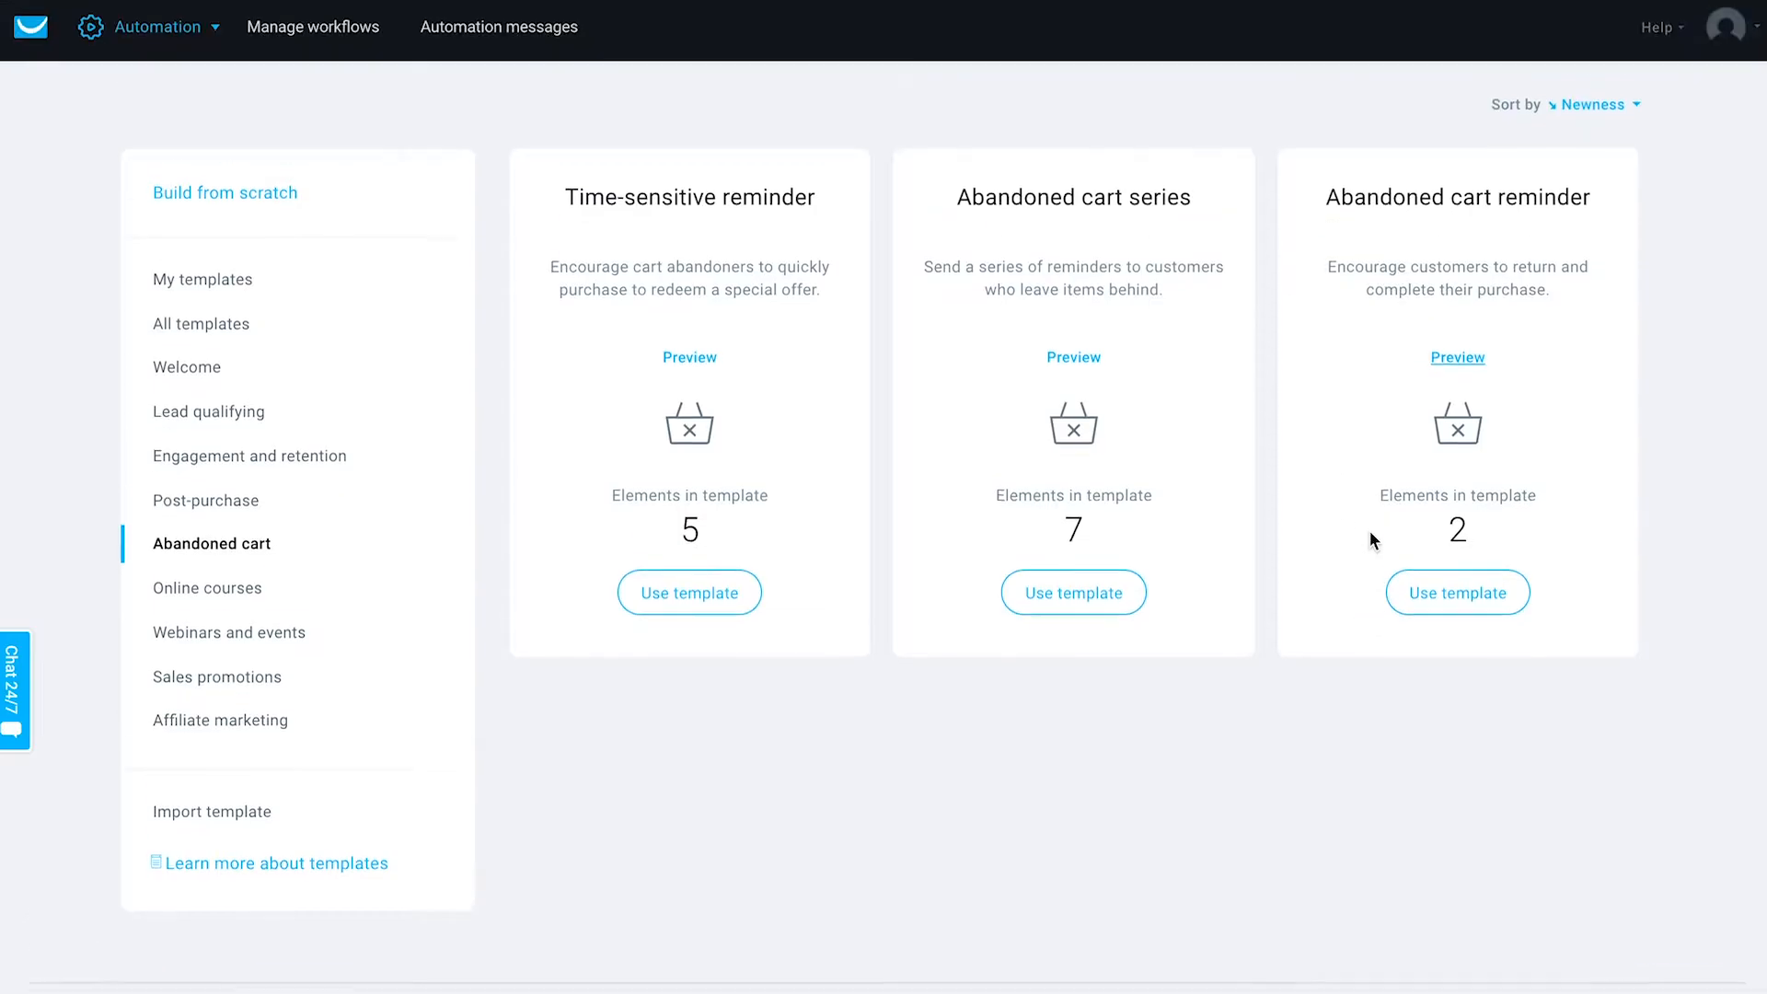
# - Create an automation message draft with "abandoned cart" as both its name and subject, and proceed to template selection
pyautogui.click(497, 40)
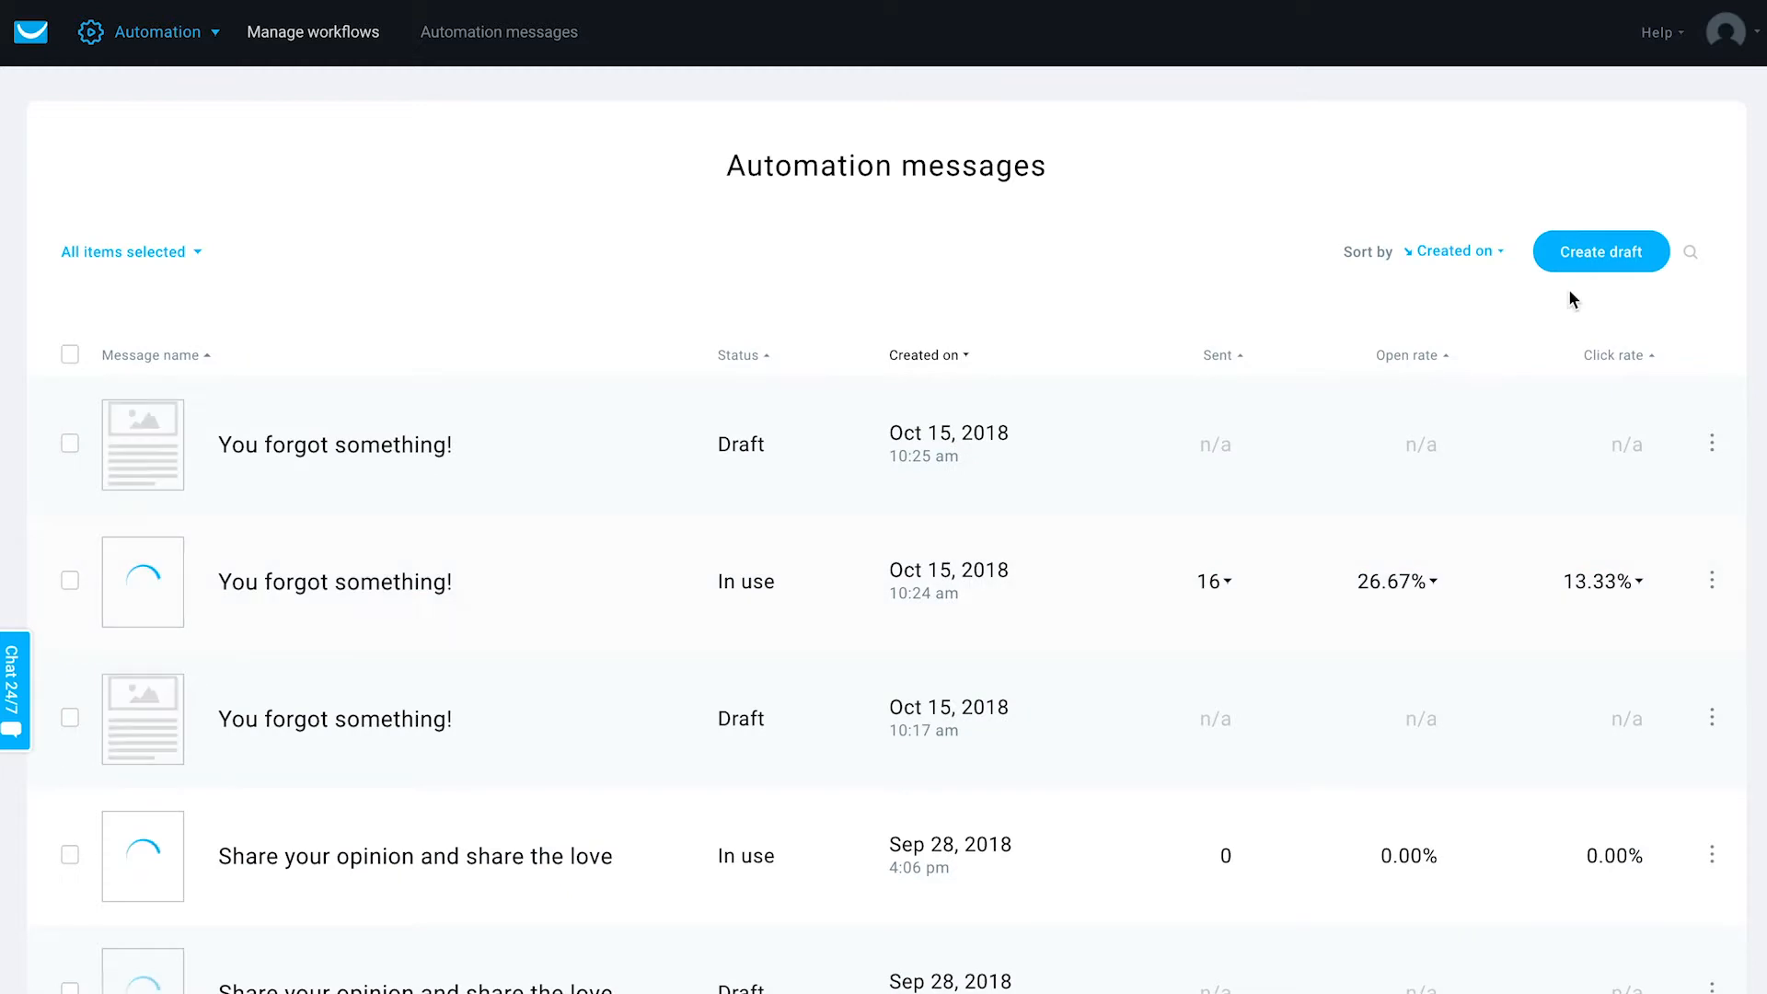
pyautogui.click(1596, 265)
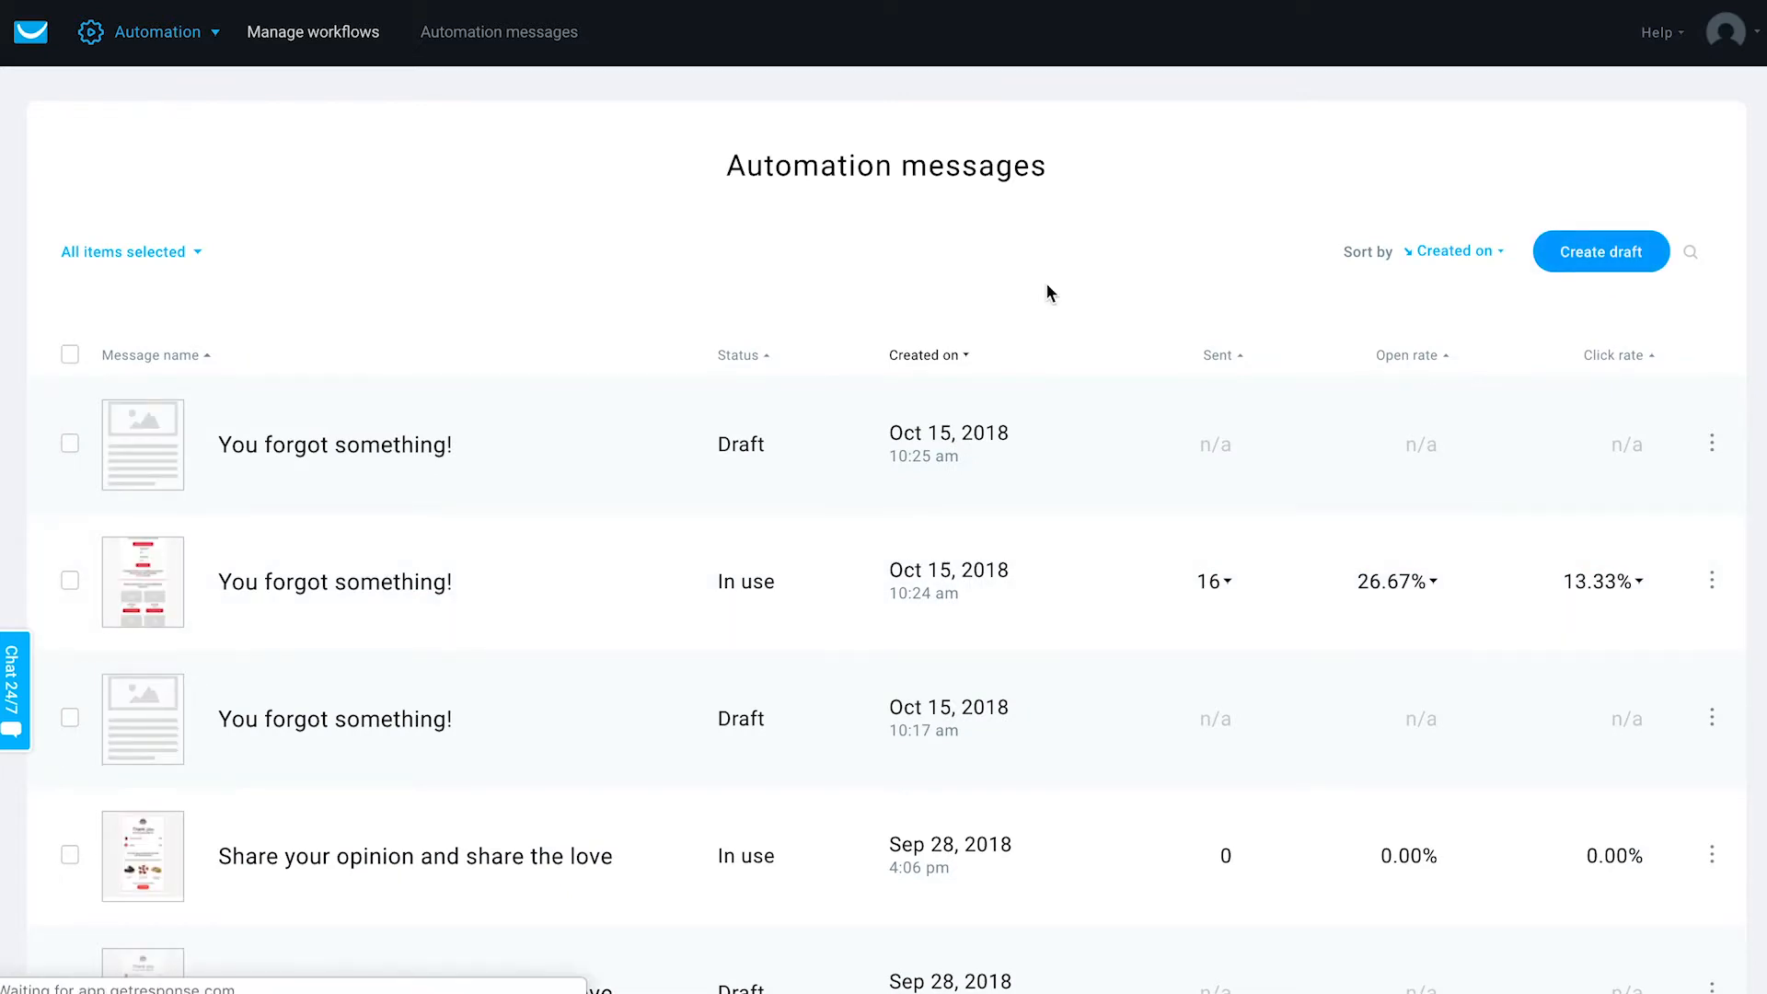
pyautogui.click(641, 278)
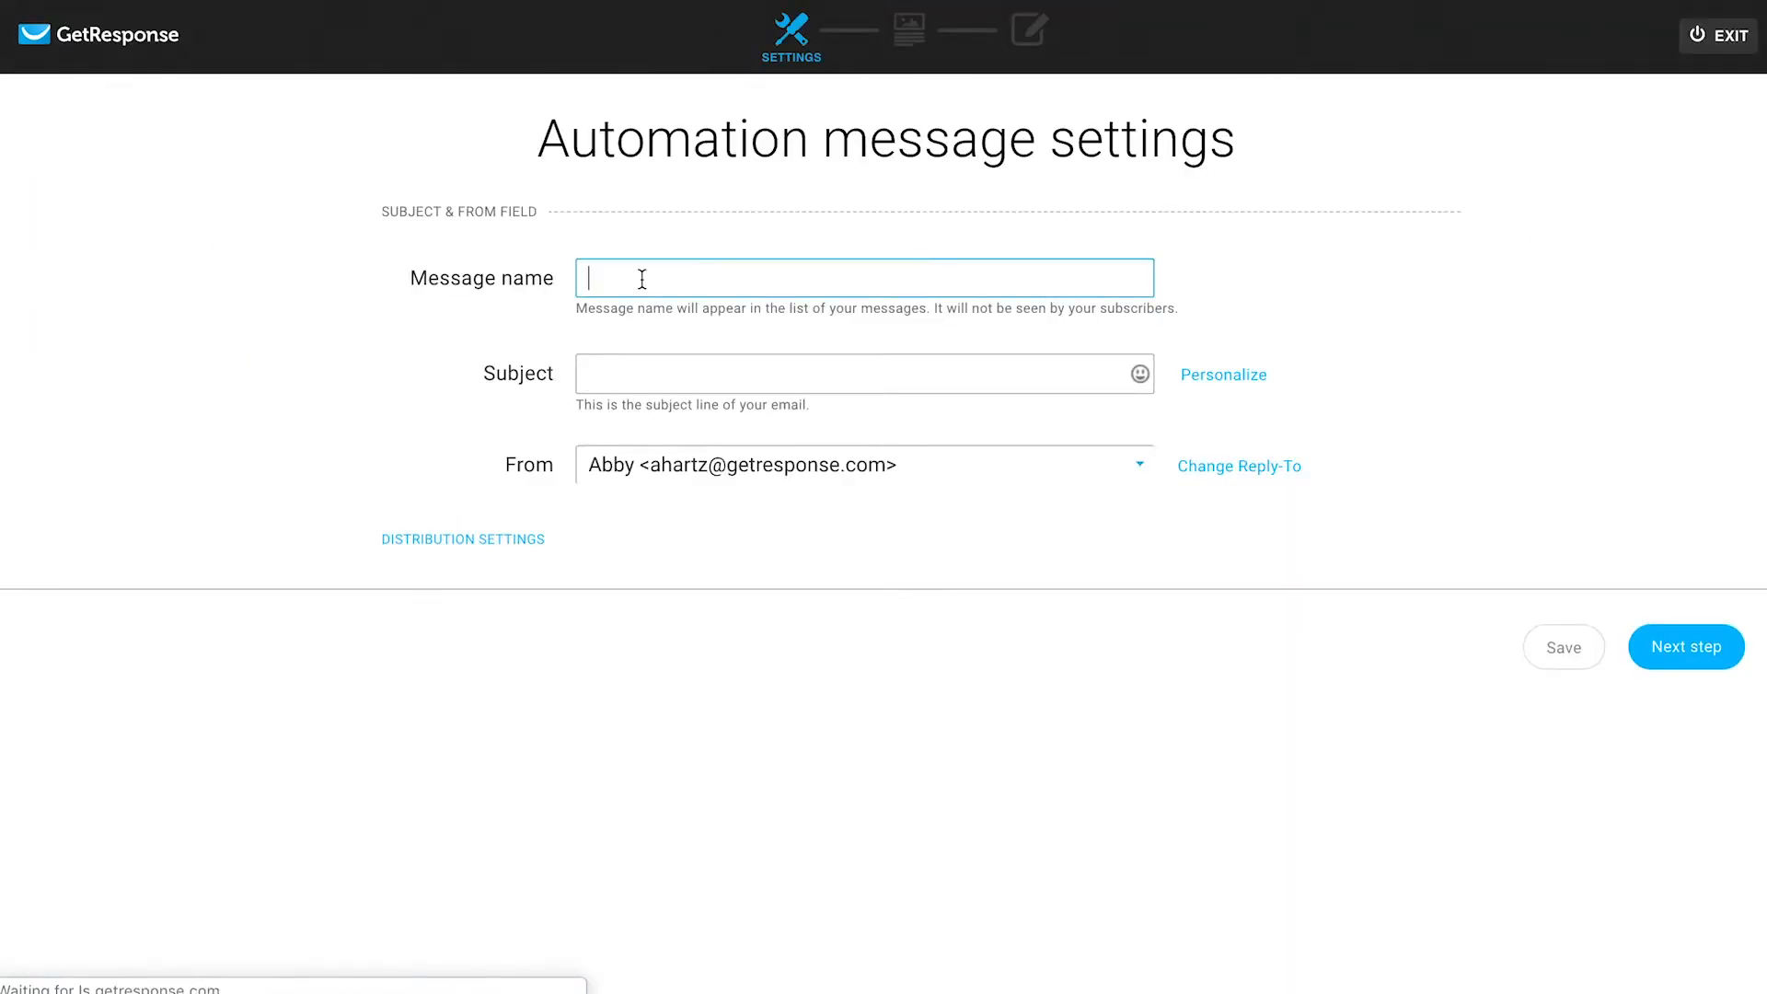
pyautogui.write('abandoned cart')
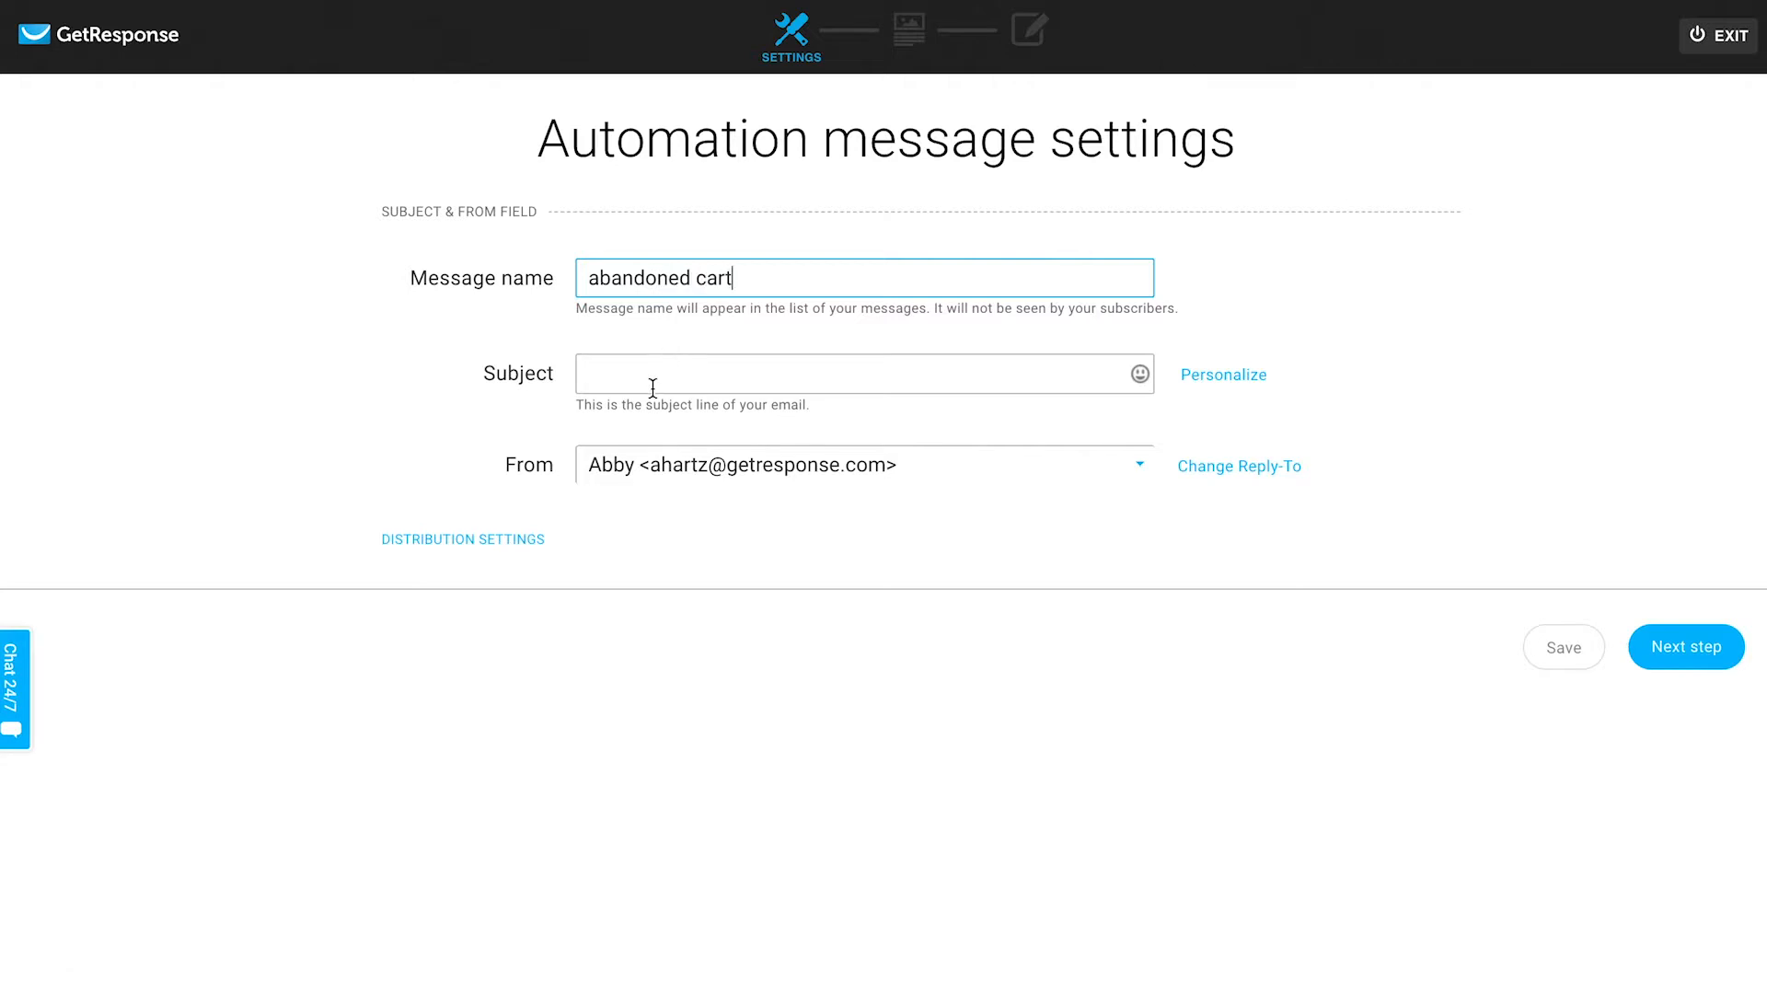
pyautogui.click(651, 385)
pyautogui.write('abandoned cart')
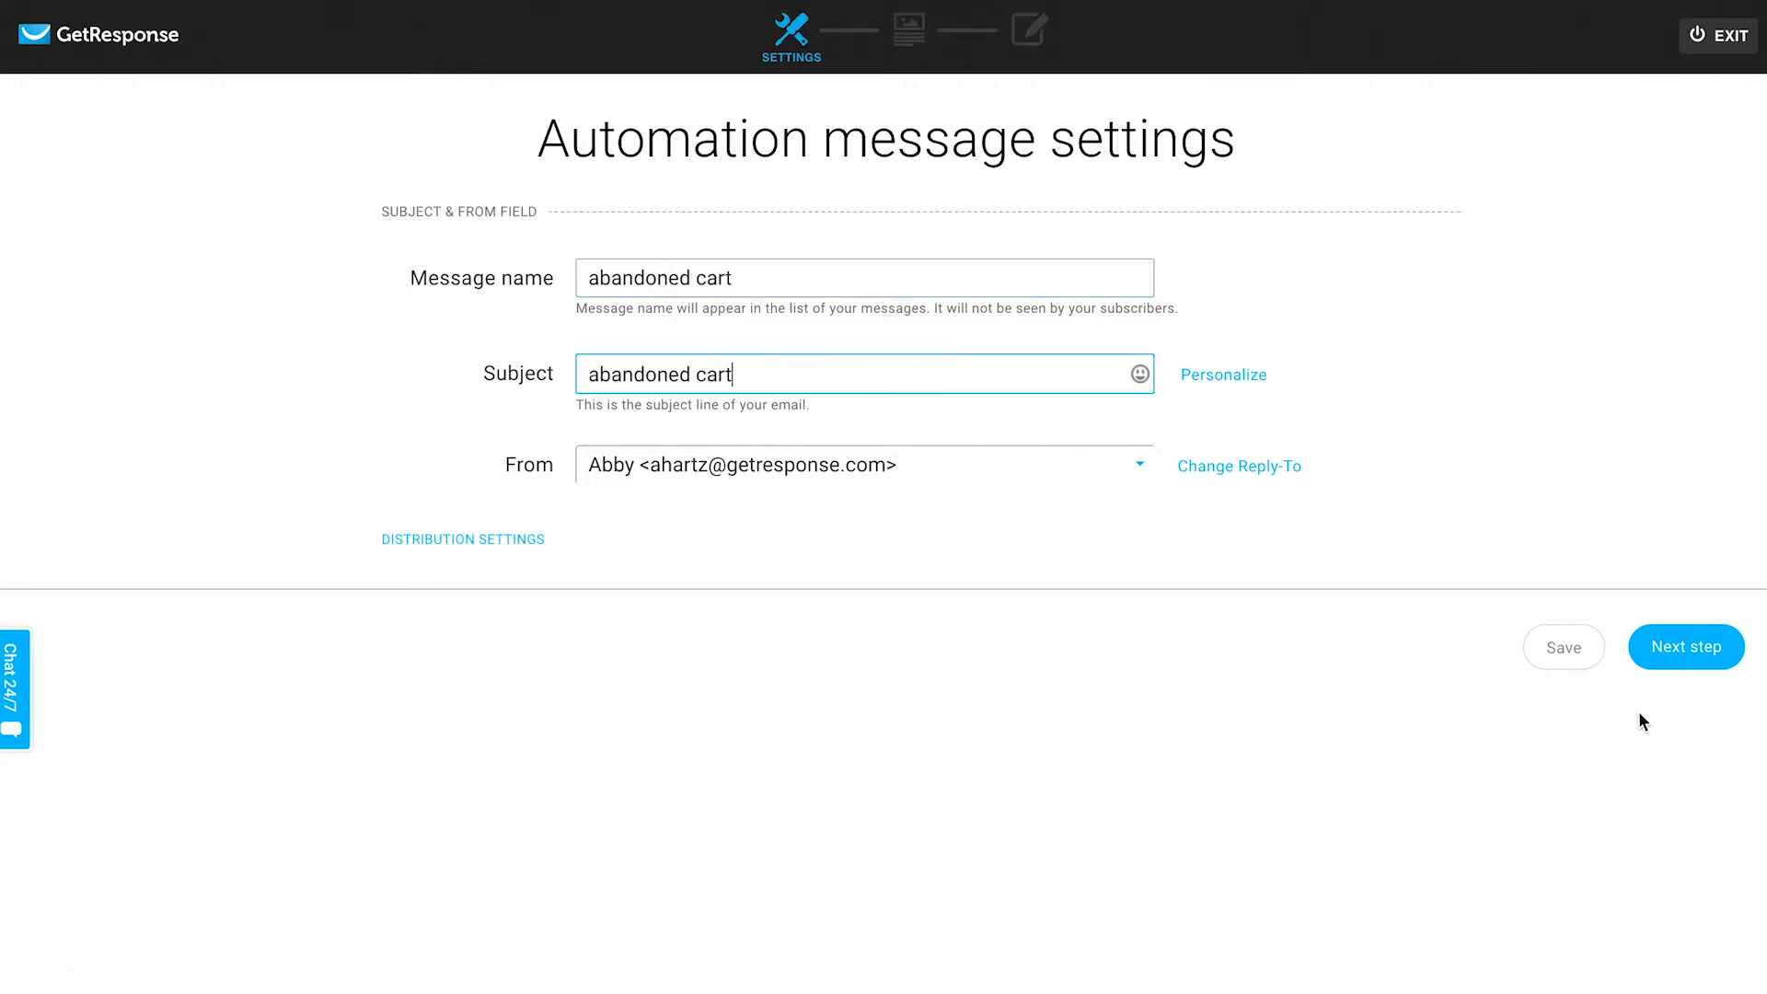
pyautogui.click(1694, 655)
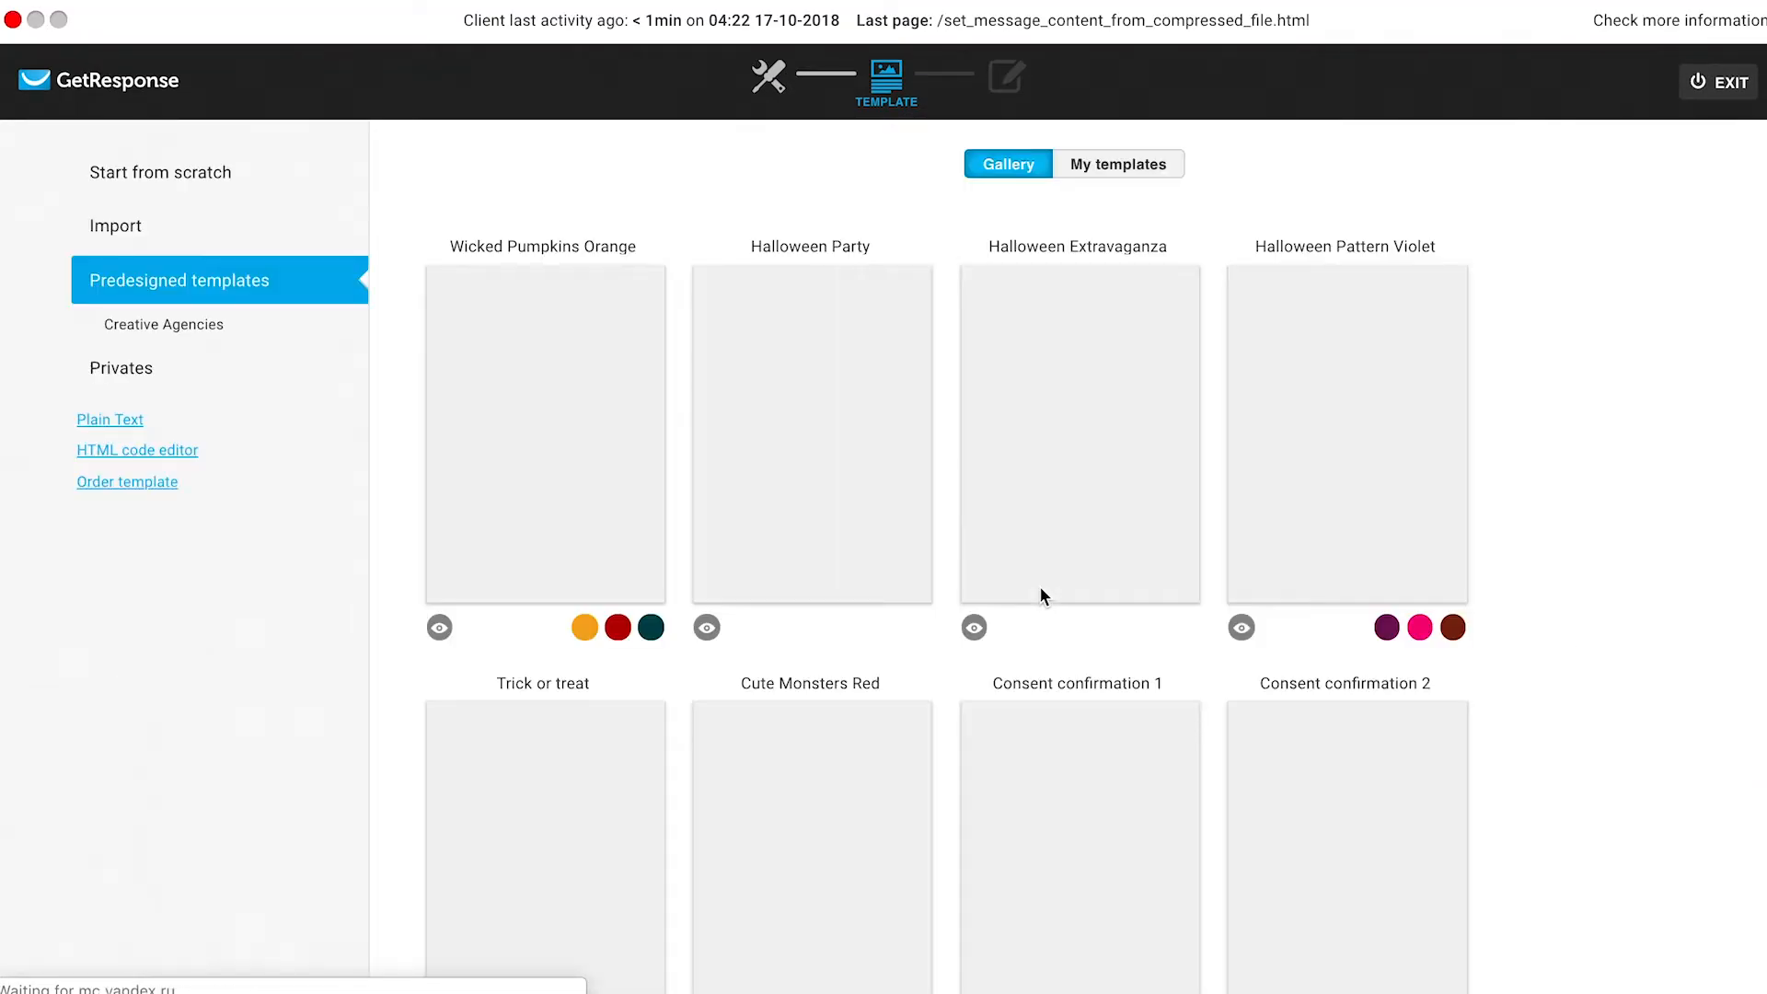
# - Choose the Baker's Bakery predesigned template for the message
pyautogui.scroll(-3, 990, 670)
pyautogui.scroll(-3, 988, 663)
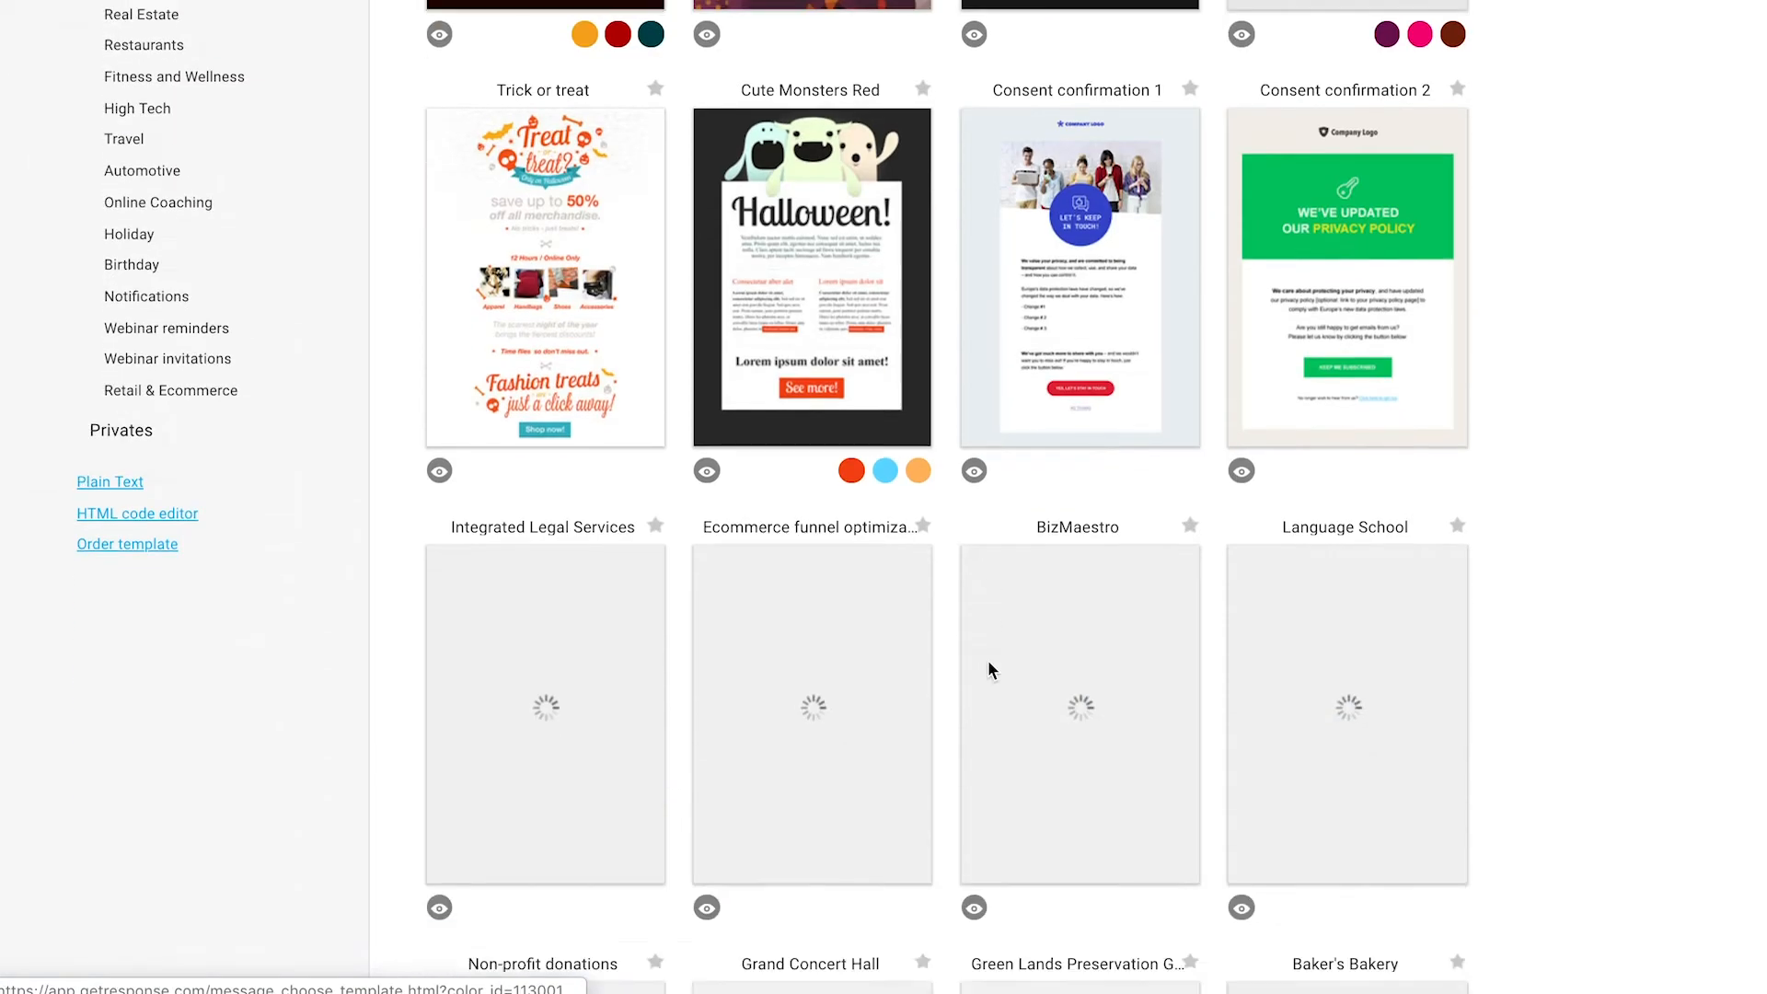
pyautogui.scroll(-4, 1195, 467)
pyautogui.scroll(-5, 1195, 467)
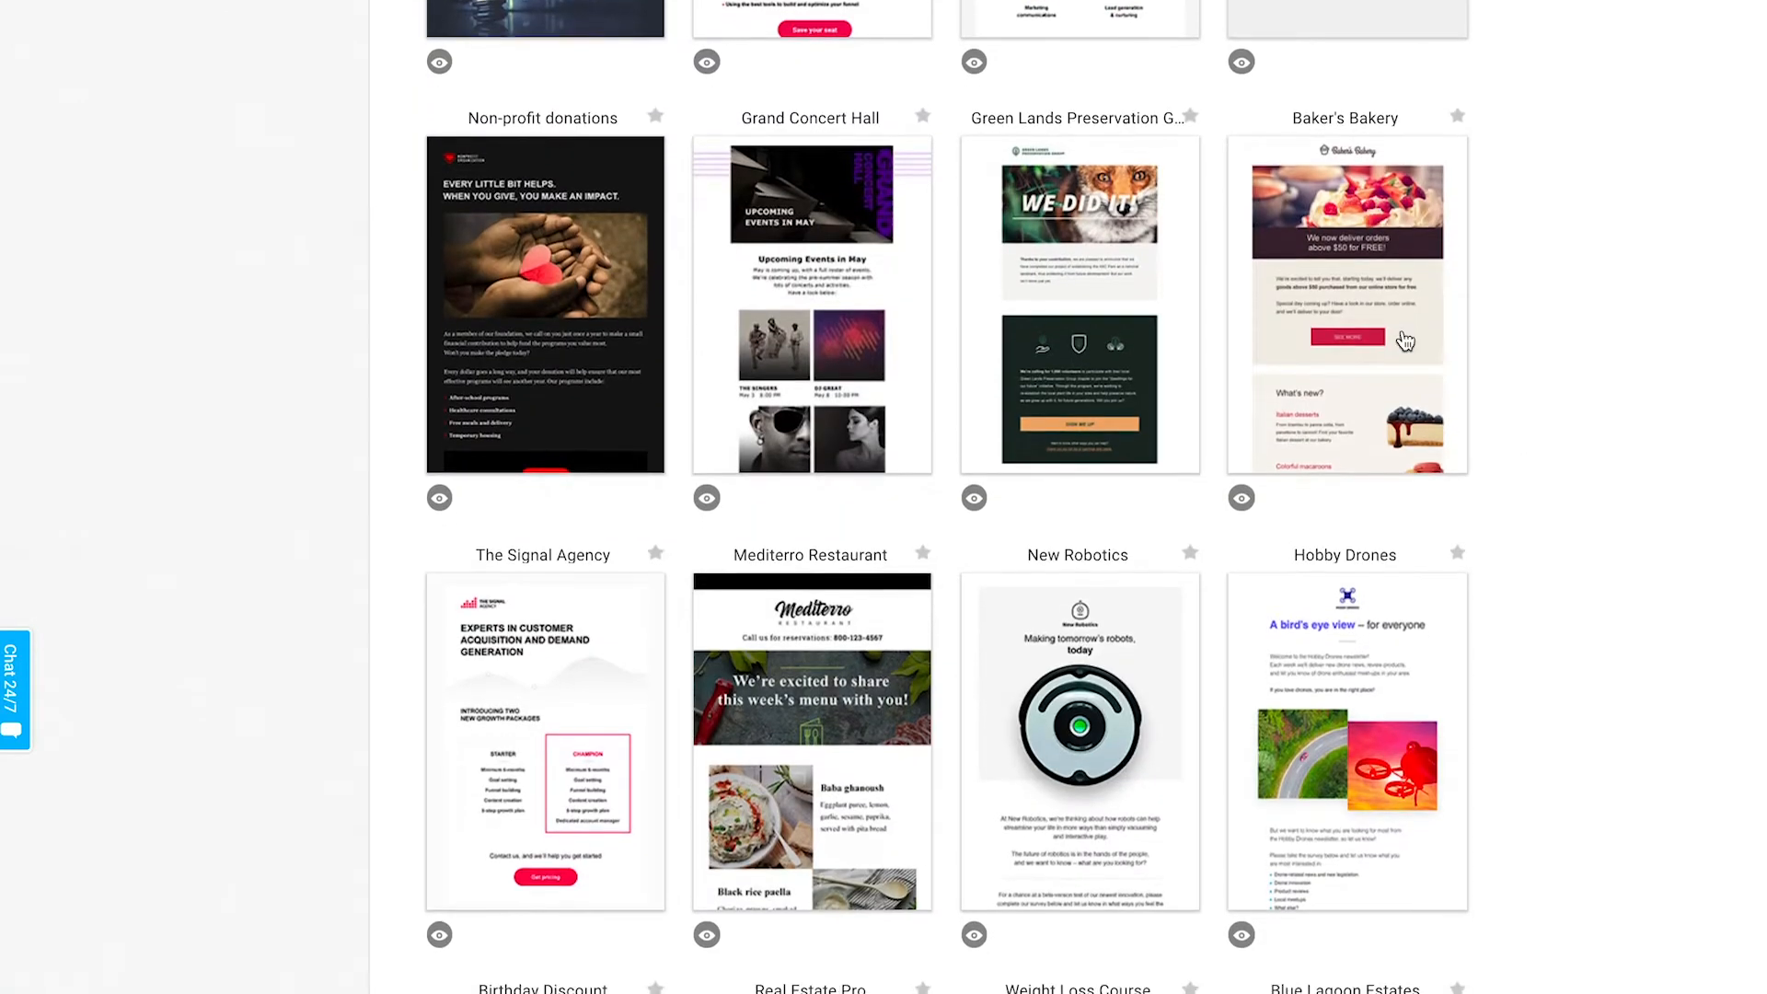
pyautogui.click(1363, 333)
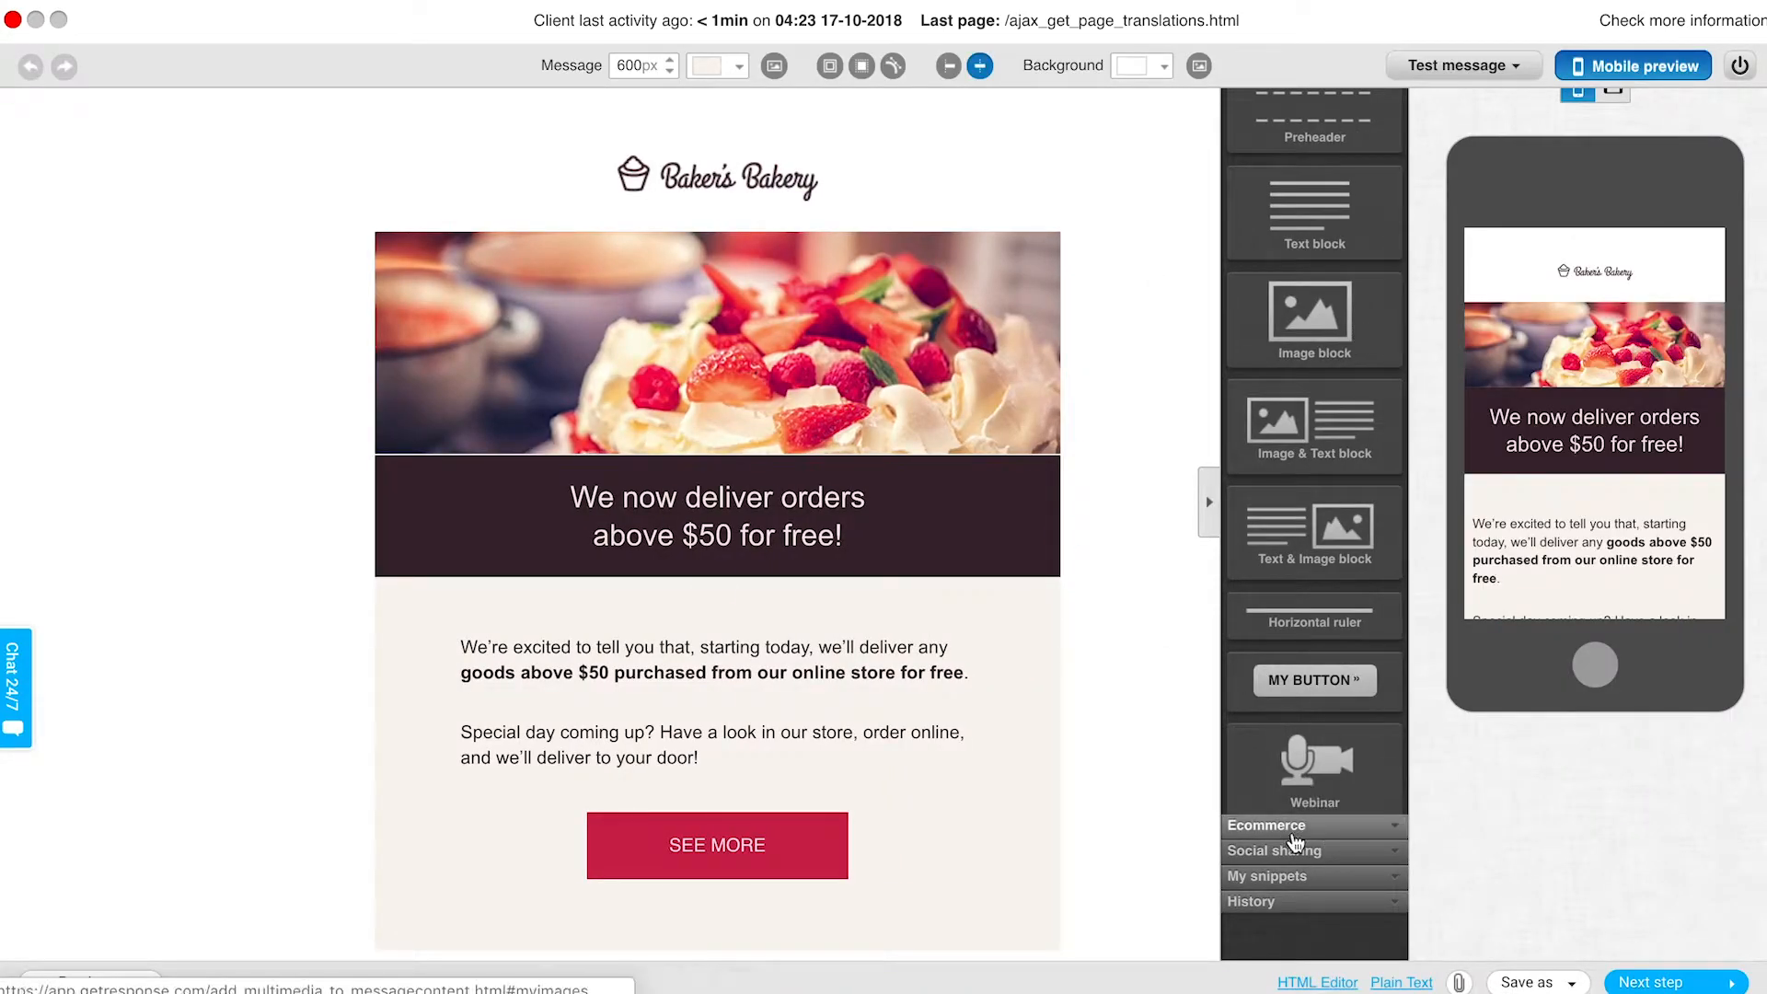
# - Insert the ecommerce Abandoned Cart block directly below the SEE MORE button in the message
pyautogui.click(1259, 833)
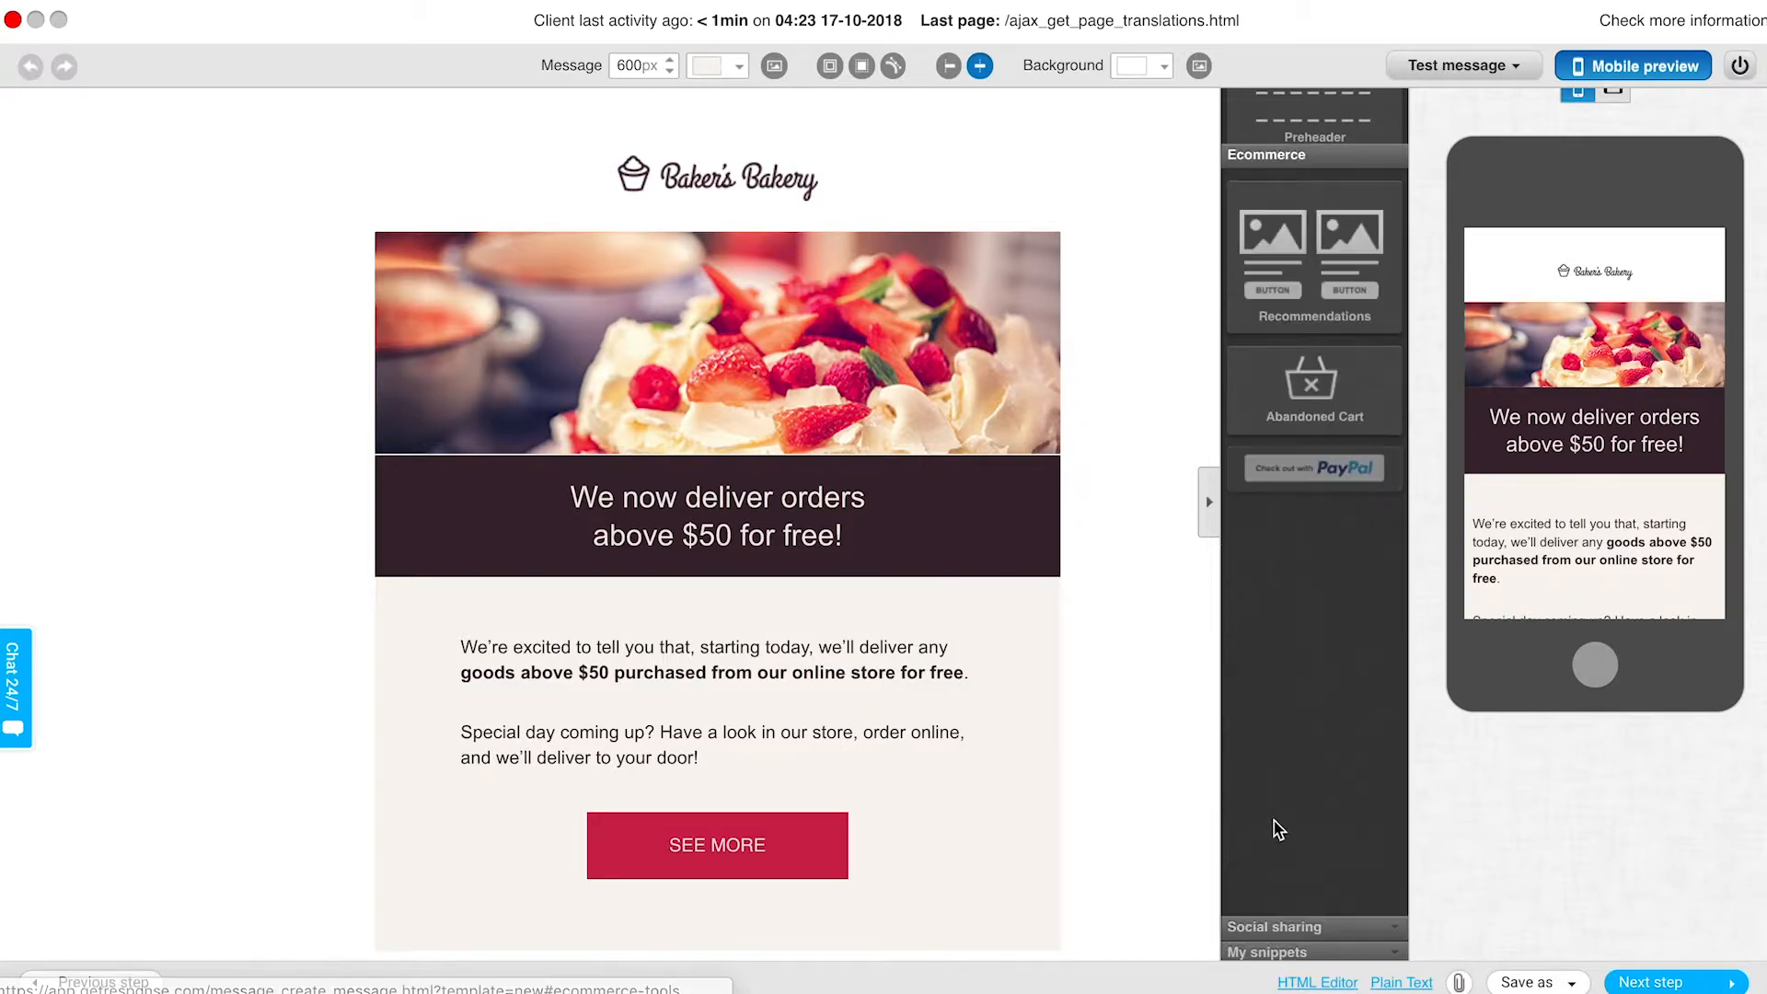
pyautogui.scroll(-5, 1020, 705)
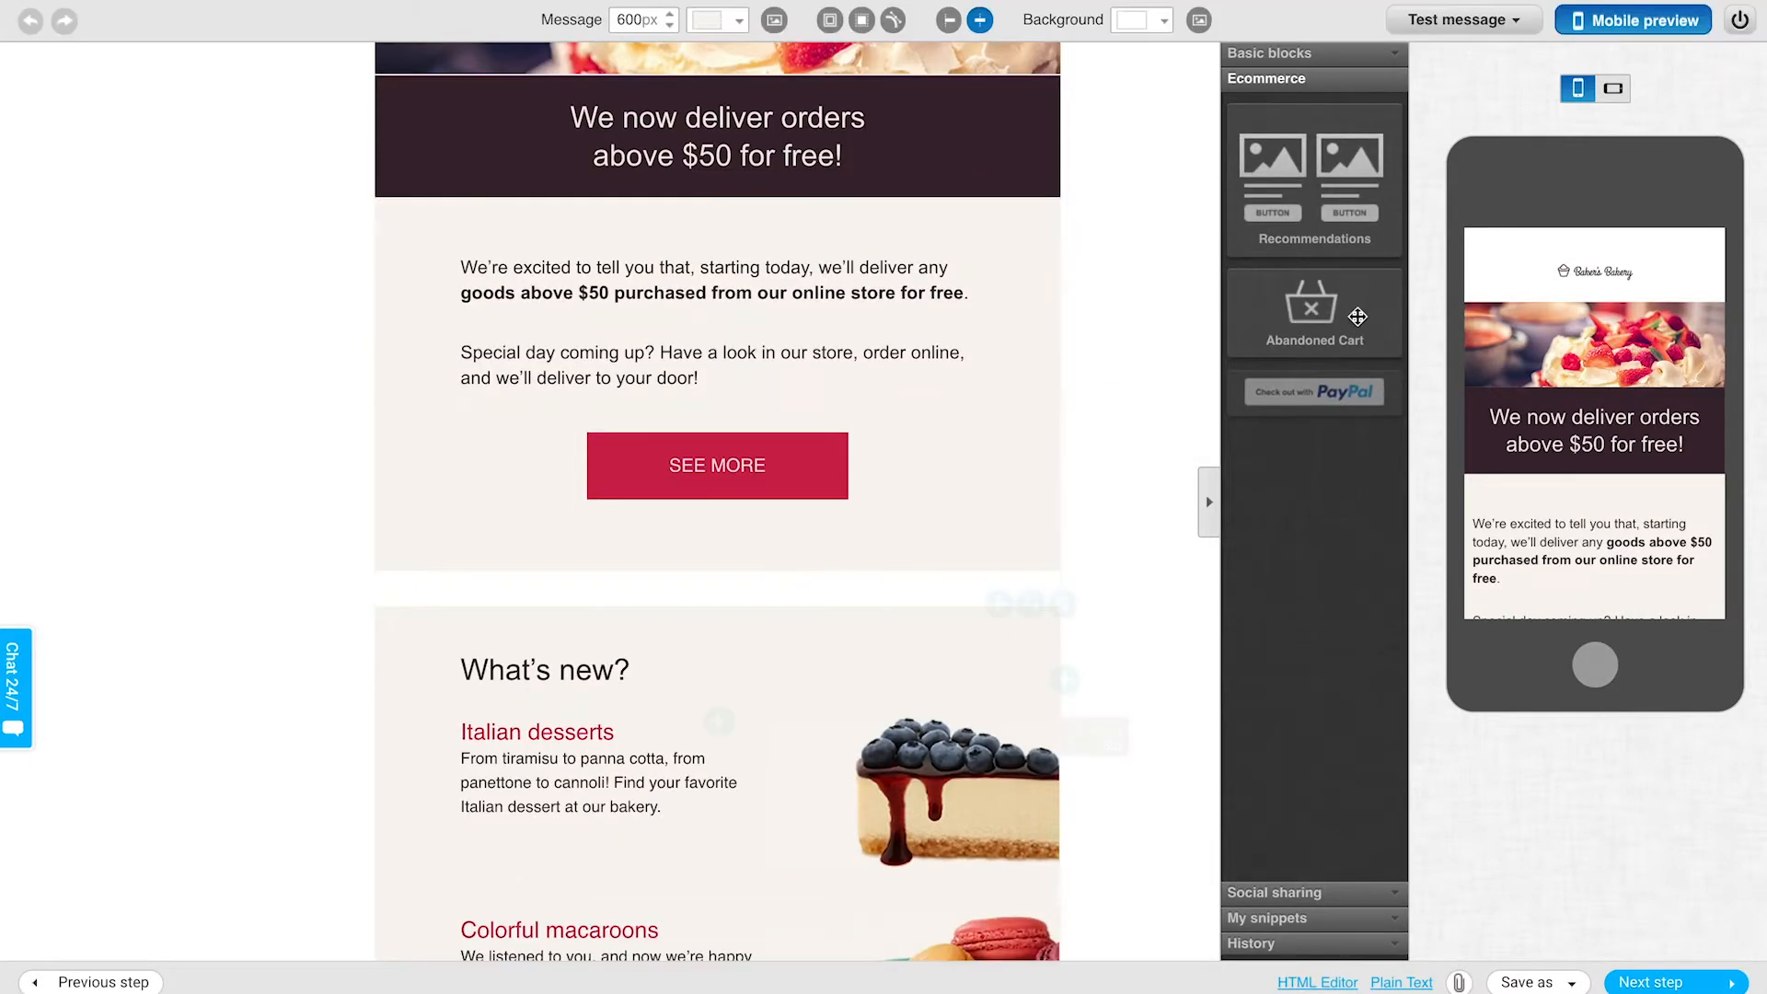
pyautogui.moveTo(1333, 335); pyautogui.dragTo(920, 552)
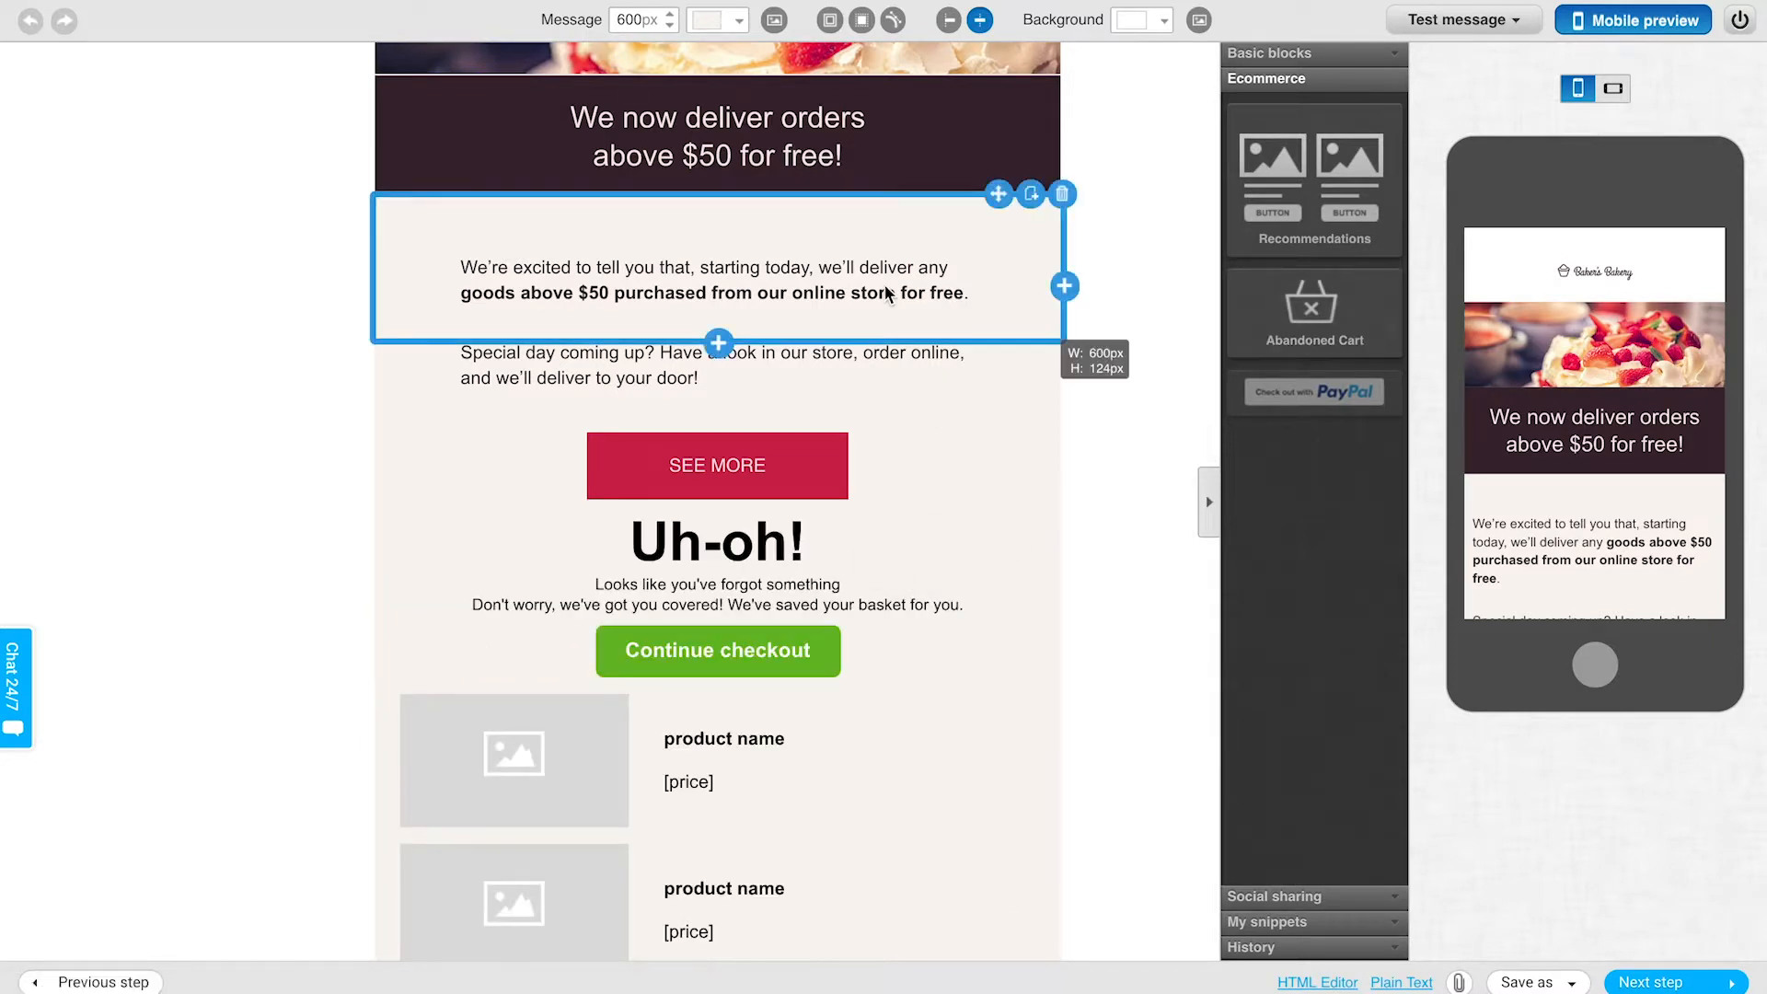
# - Delete the two delivery text blocks and the SEE MORE button above the abandoned cart block
pyautogui.click(1064, 197)
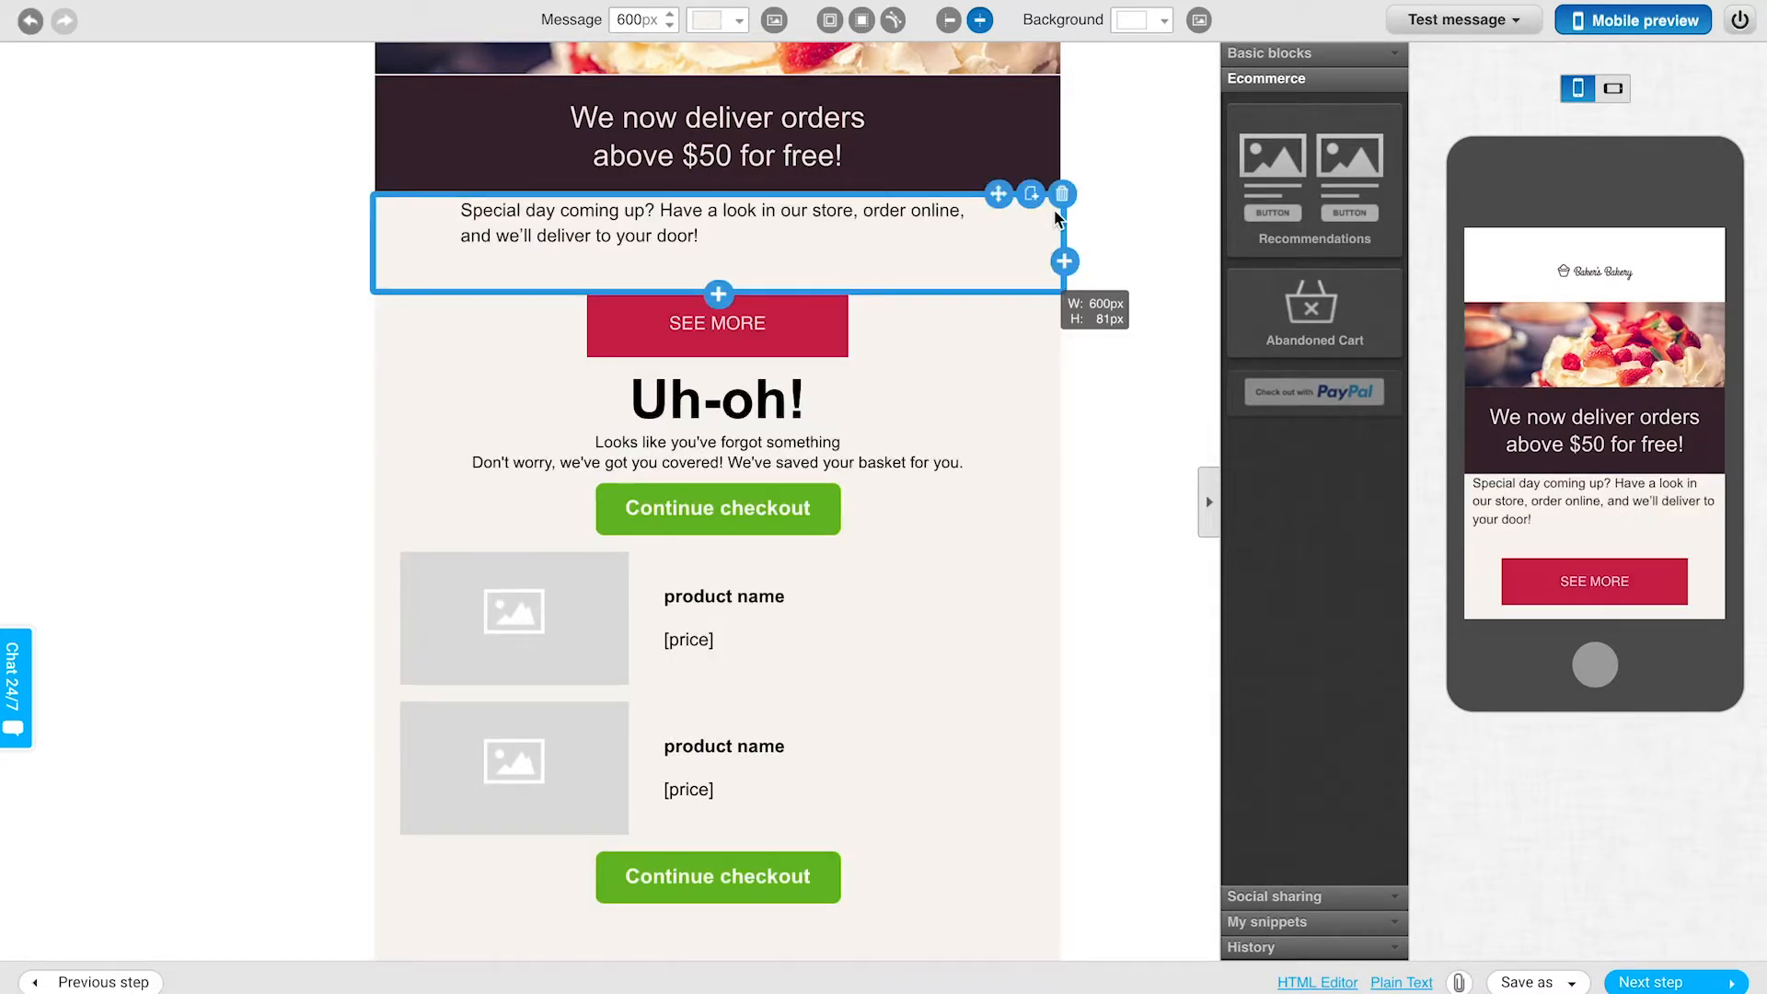
pyautogui.click(1063, 199)
pyautogui.click(818, 226)
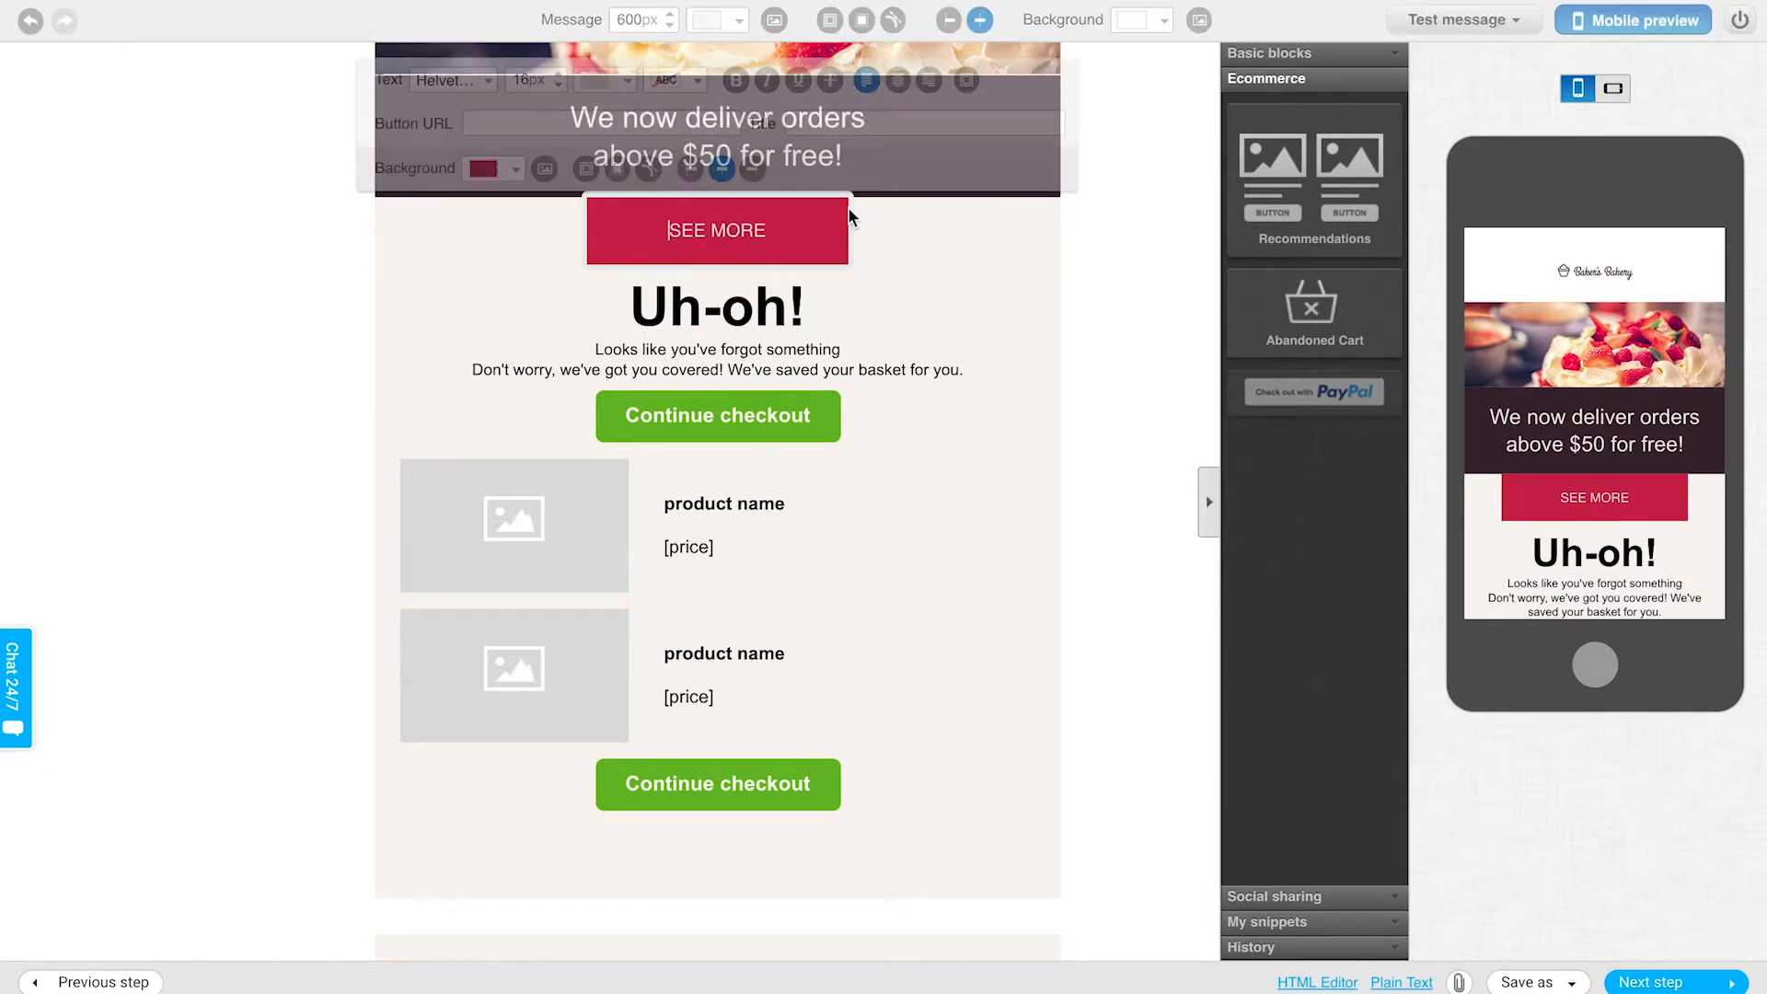
pyautogui.click(1108, 267)
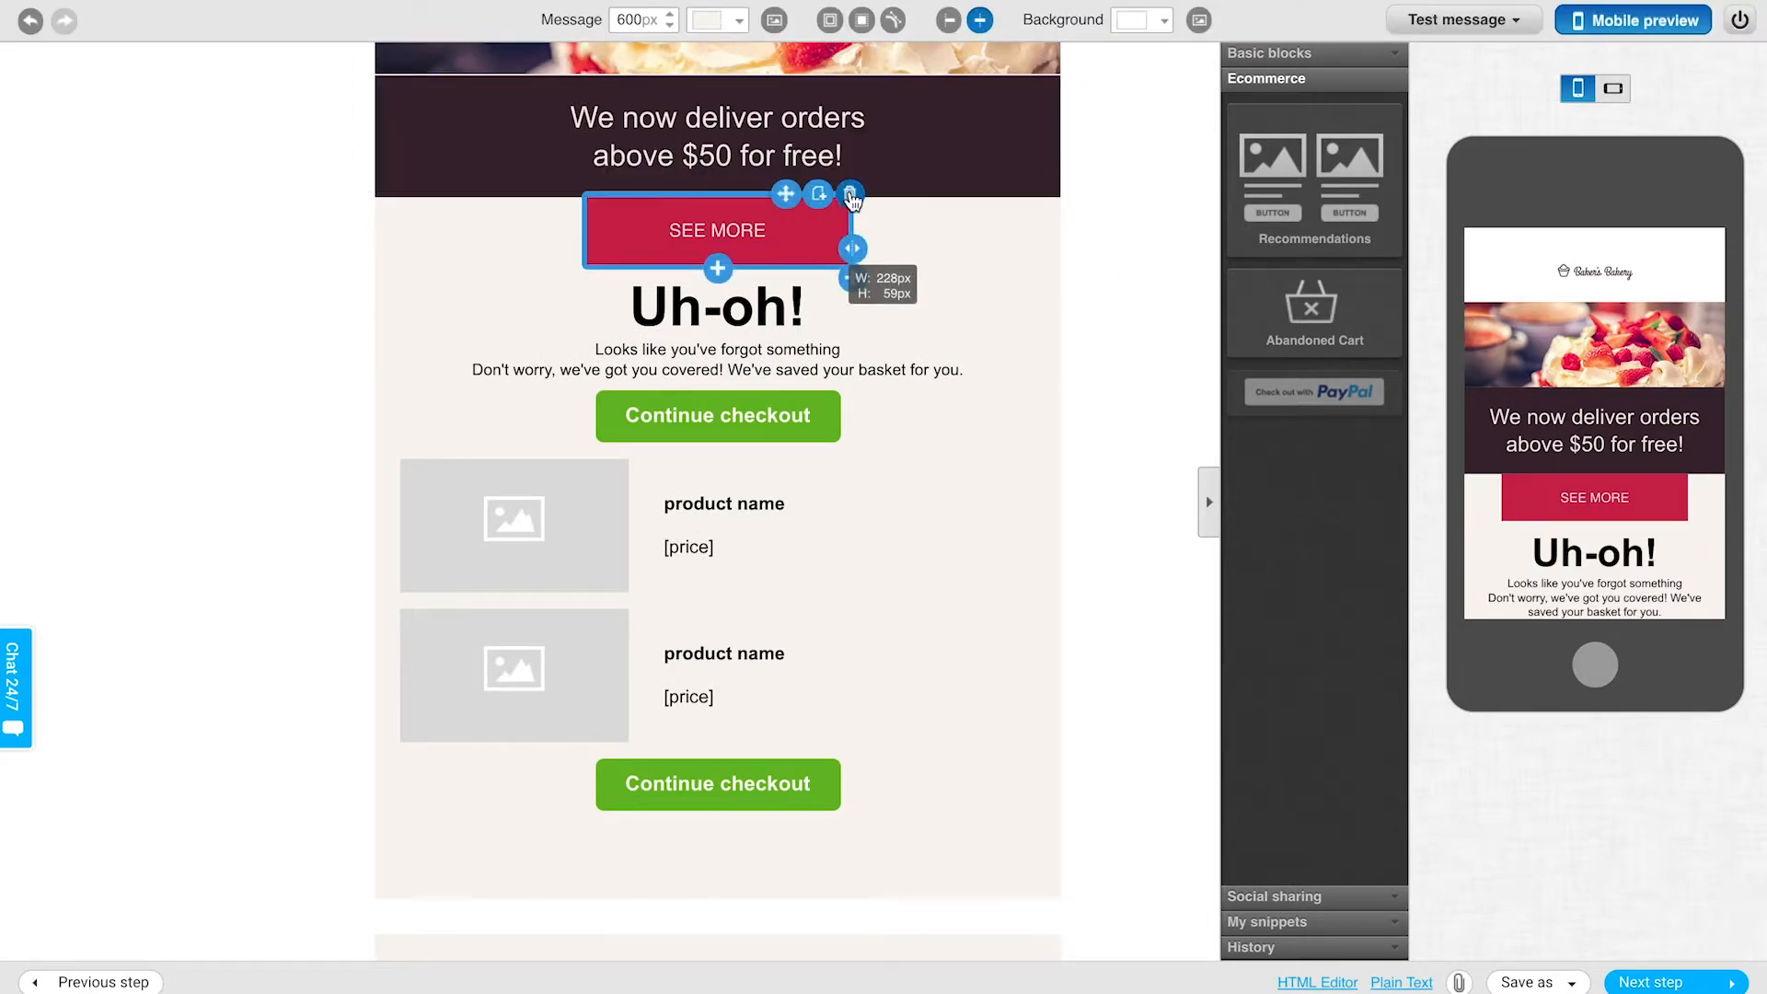
pyautogui.click(851, 199)
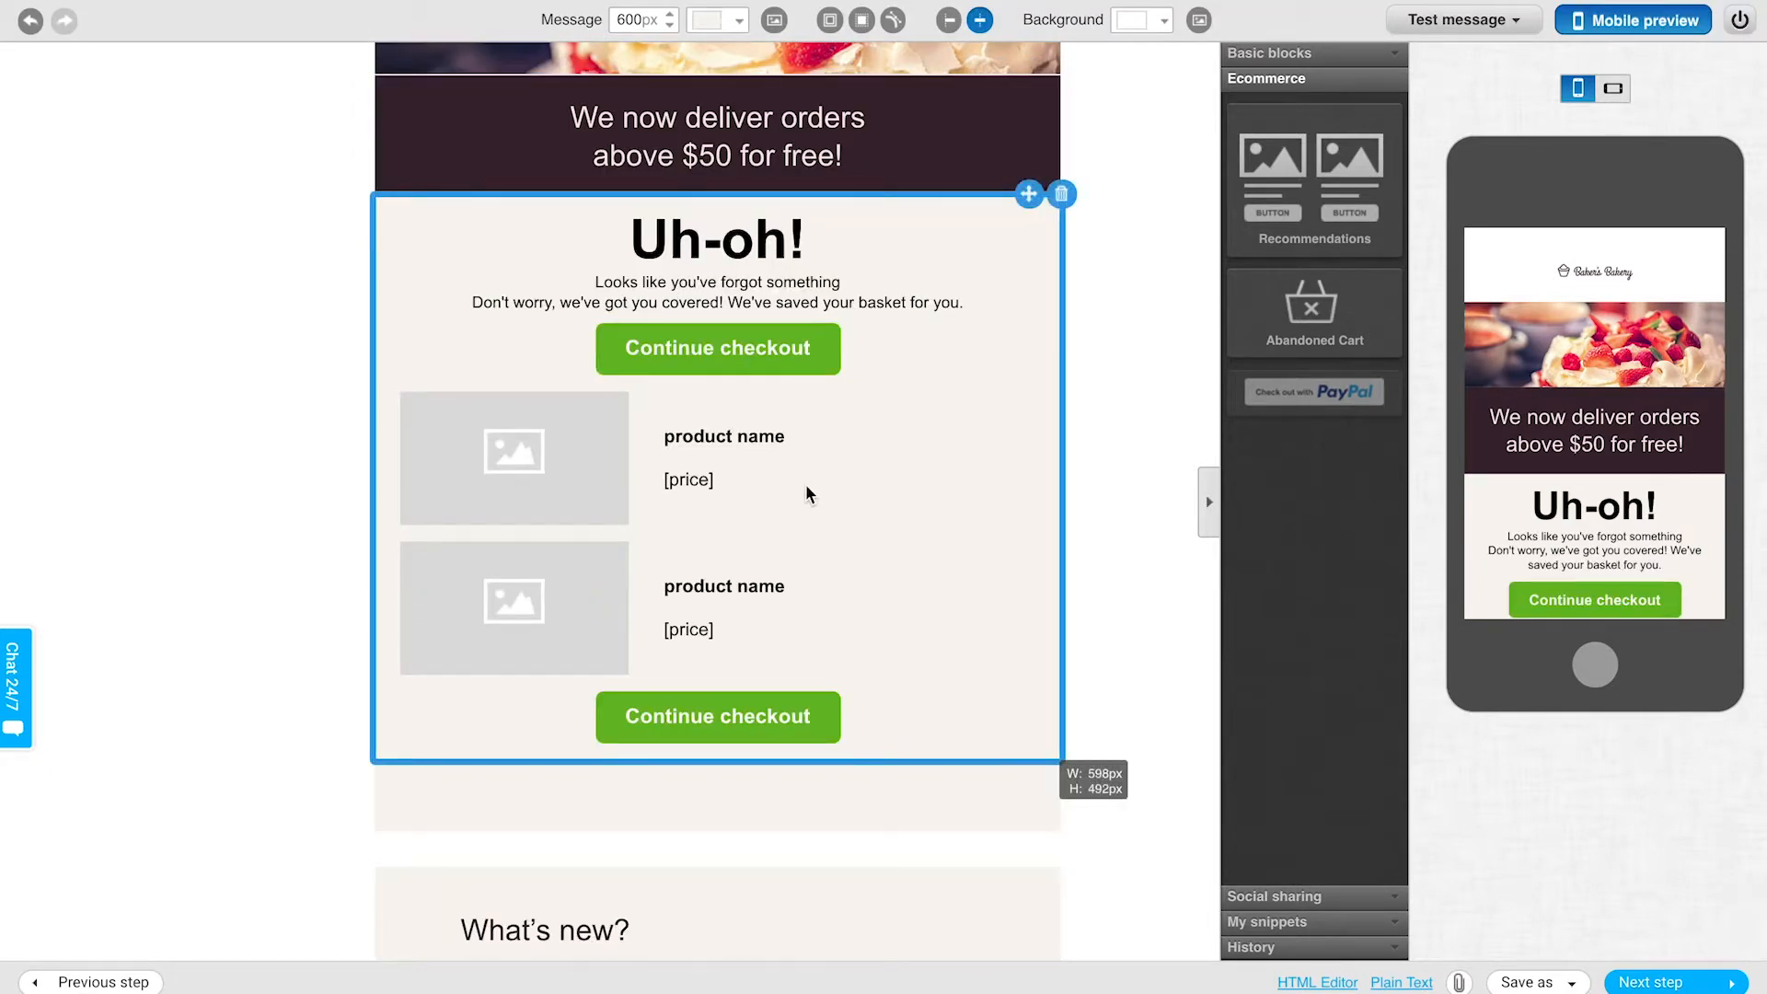
# - Examine the editing options for the product details, the Continue checkout button and the Uh-oh! text in the abandoned cart block
pyautogui.click(776, 475)
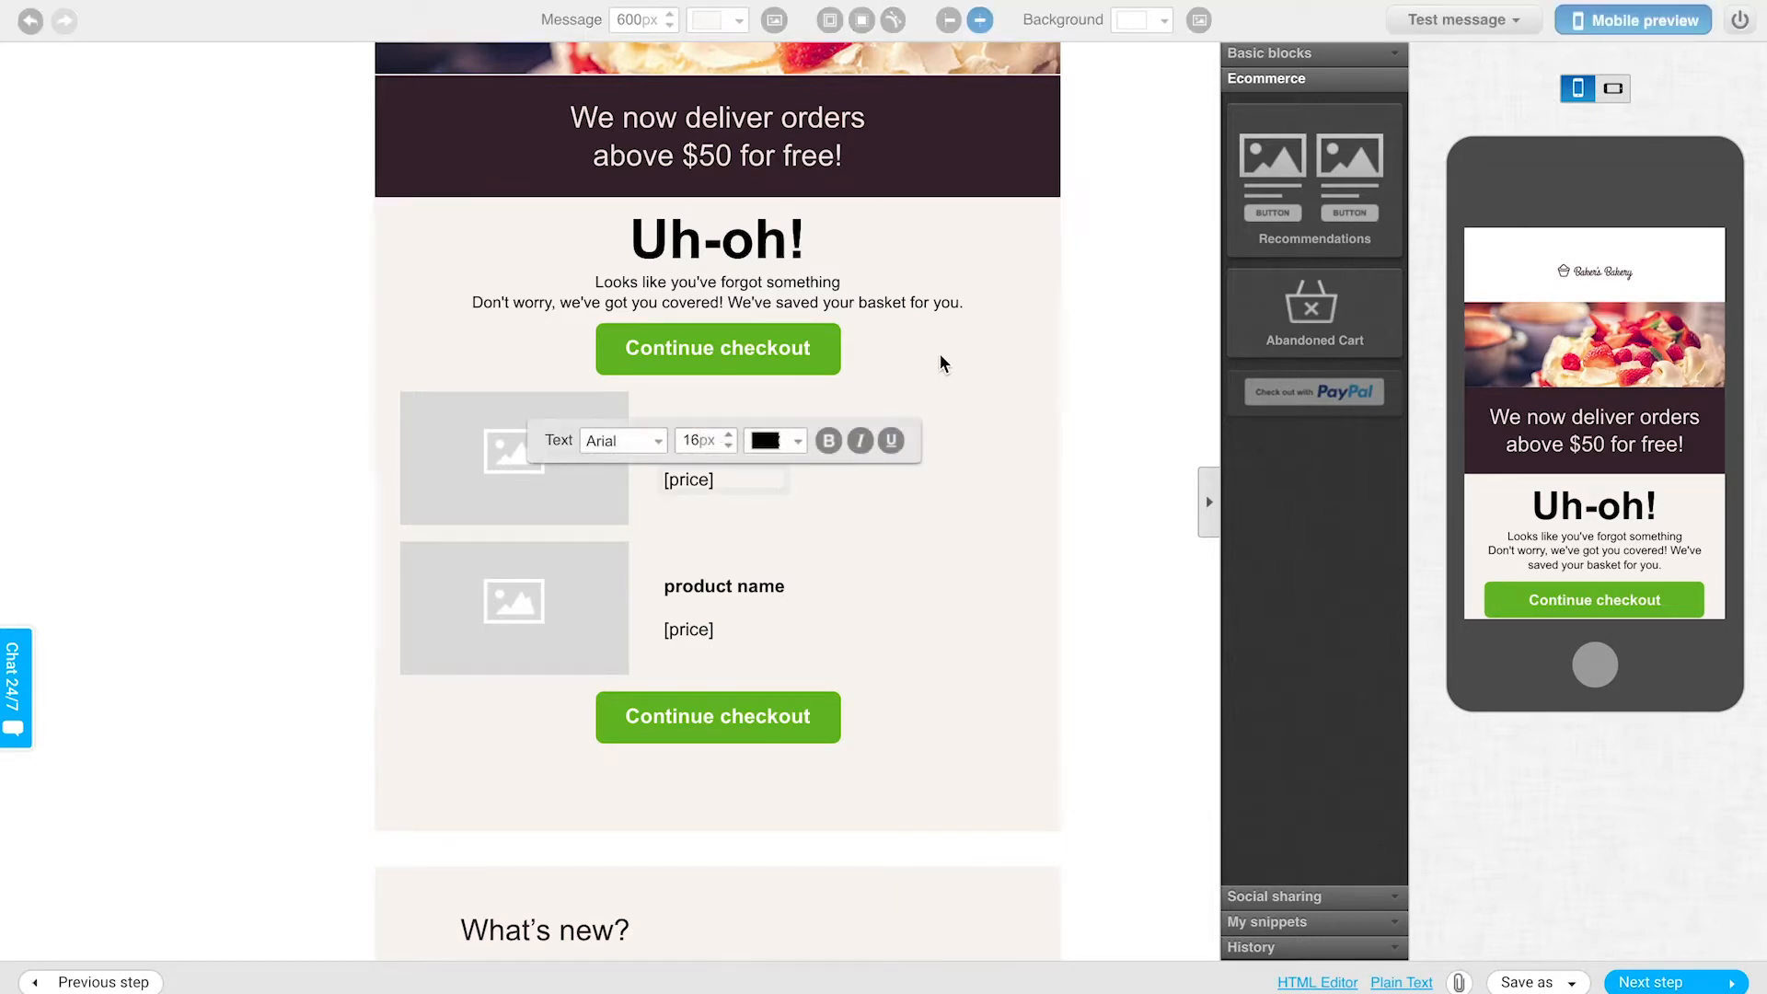
pyautogui.click(1160, 338)
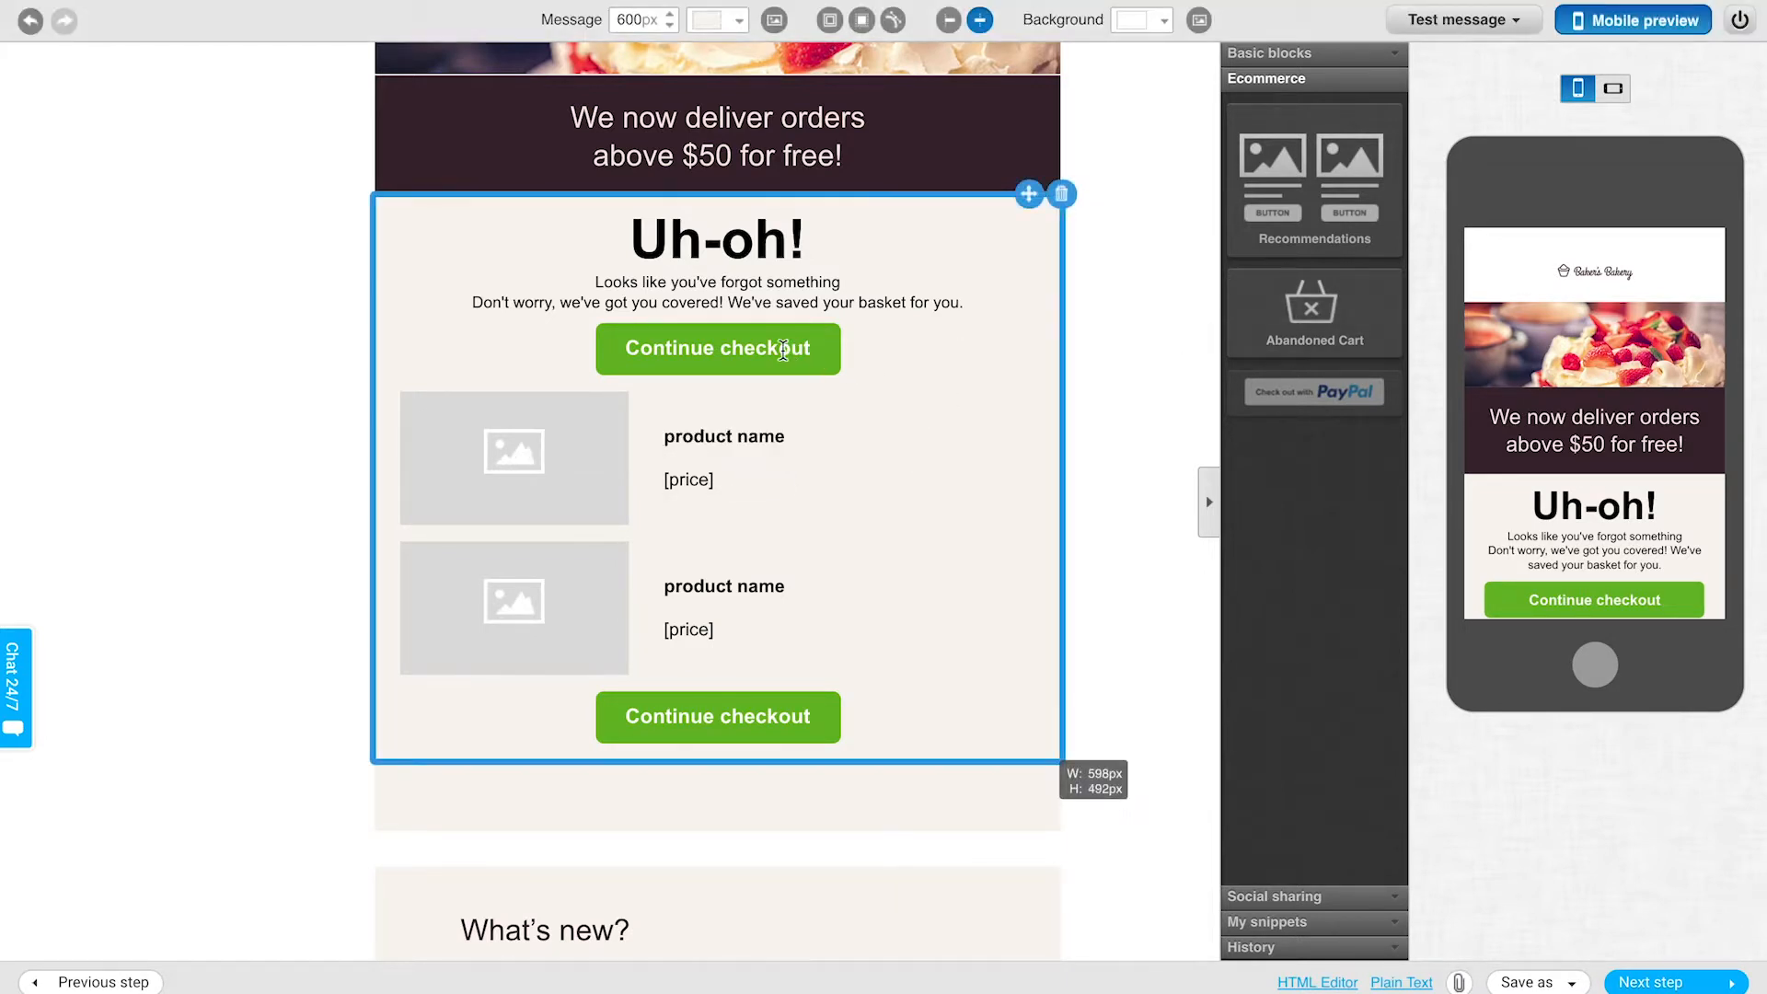
pyautogui.click(778, 348)
pyautogui.click(930, 241)
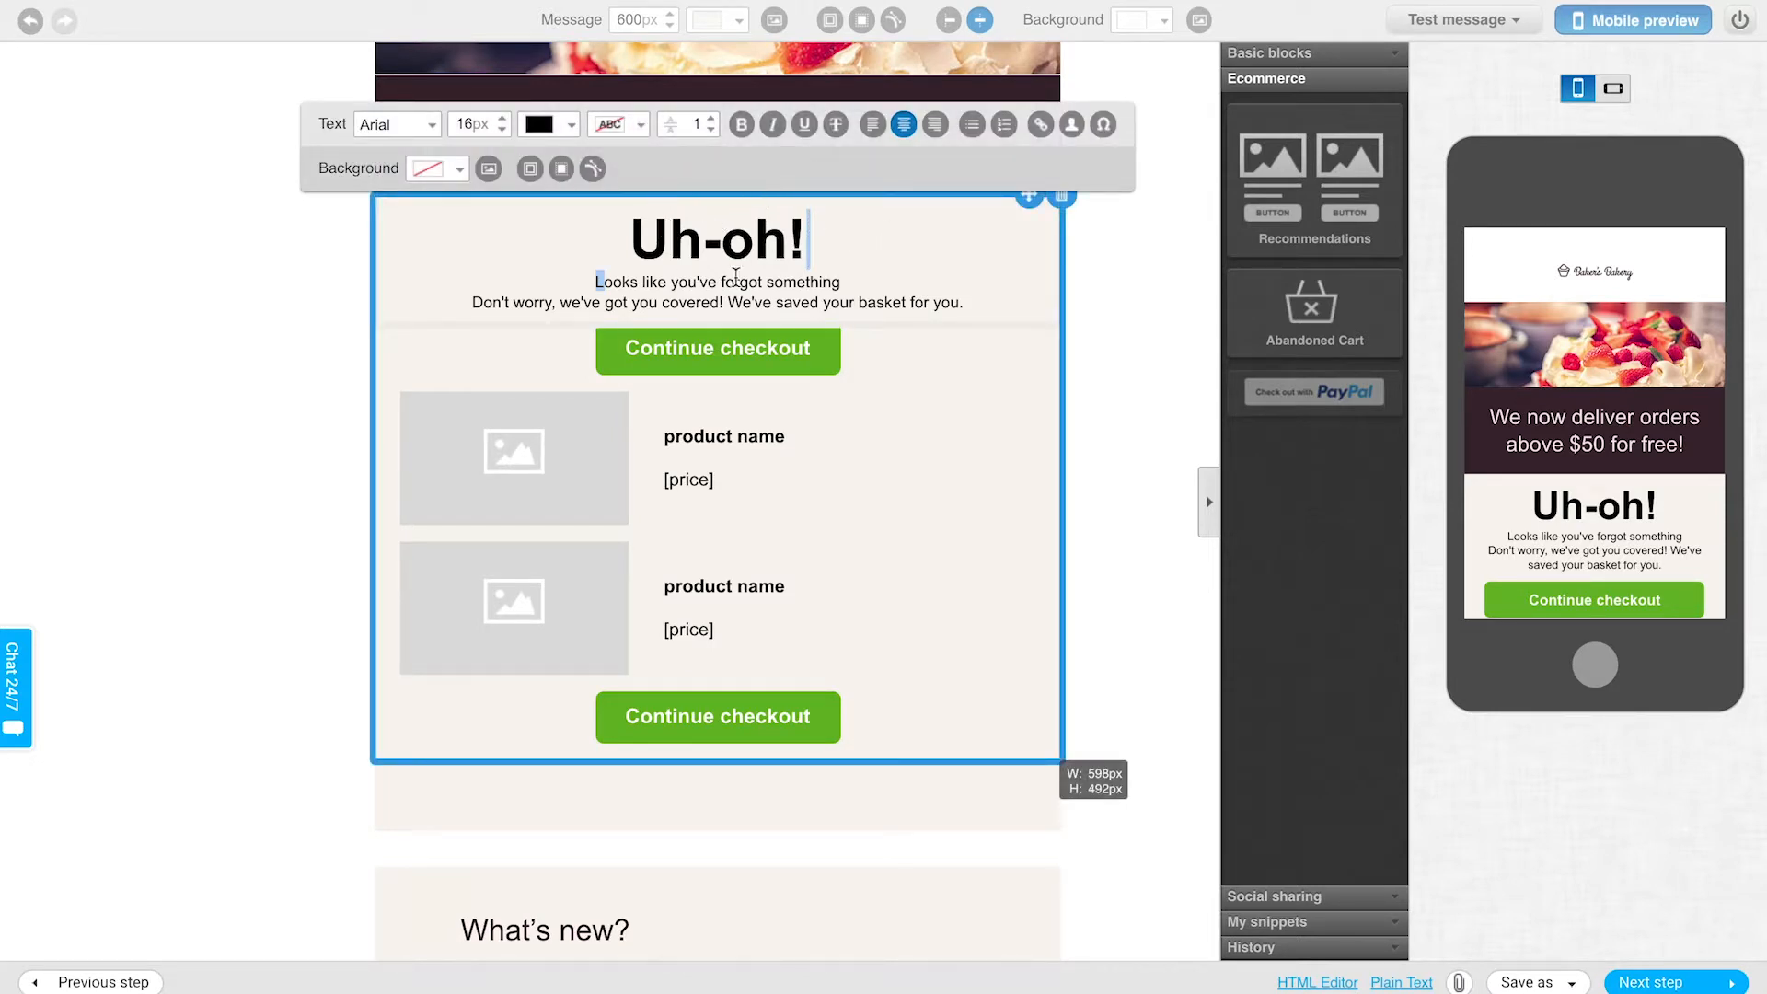
pyautogui.click(656, 302)
pyautogui.click(1151, 462)
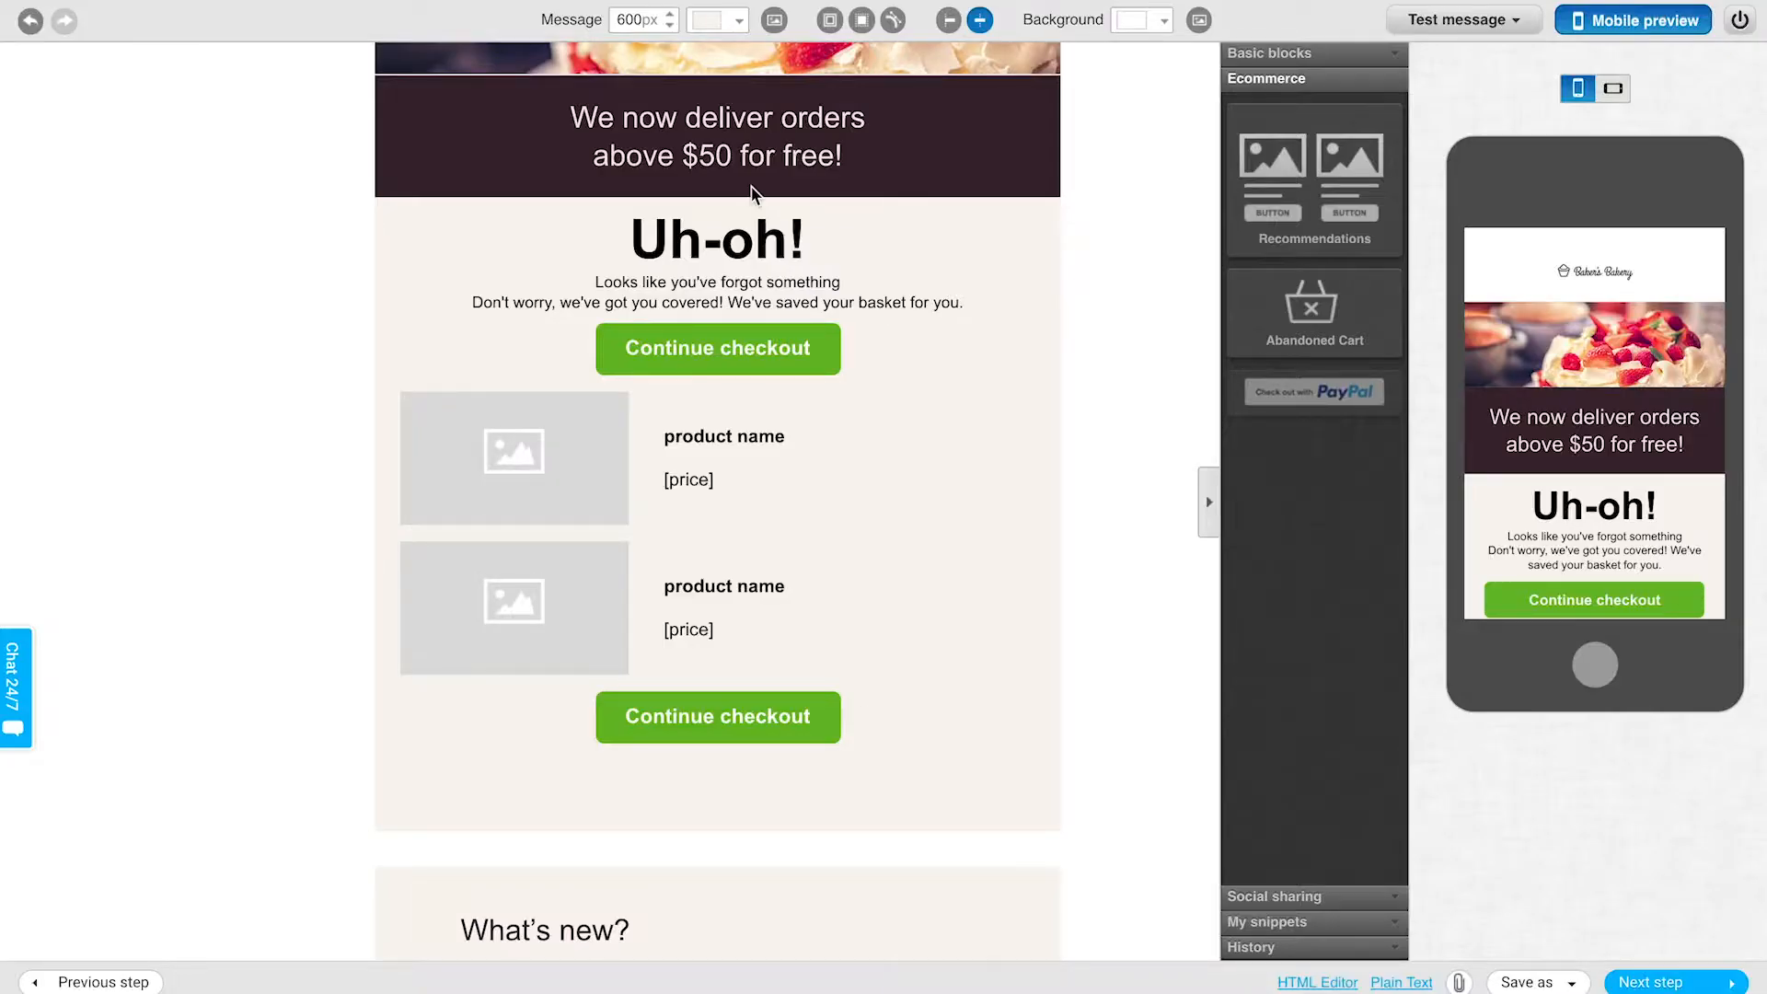
# - Finish the automation message and create a new workflow from the Abandoned cart reminder template
pyautogui.click(1664, 985)
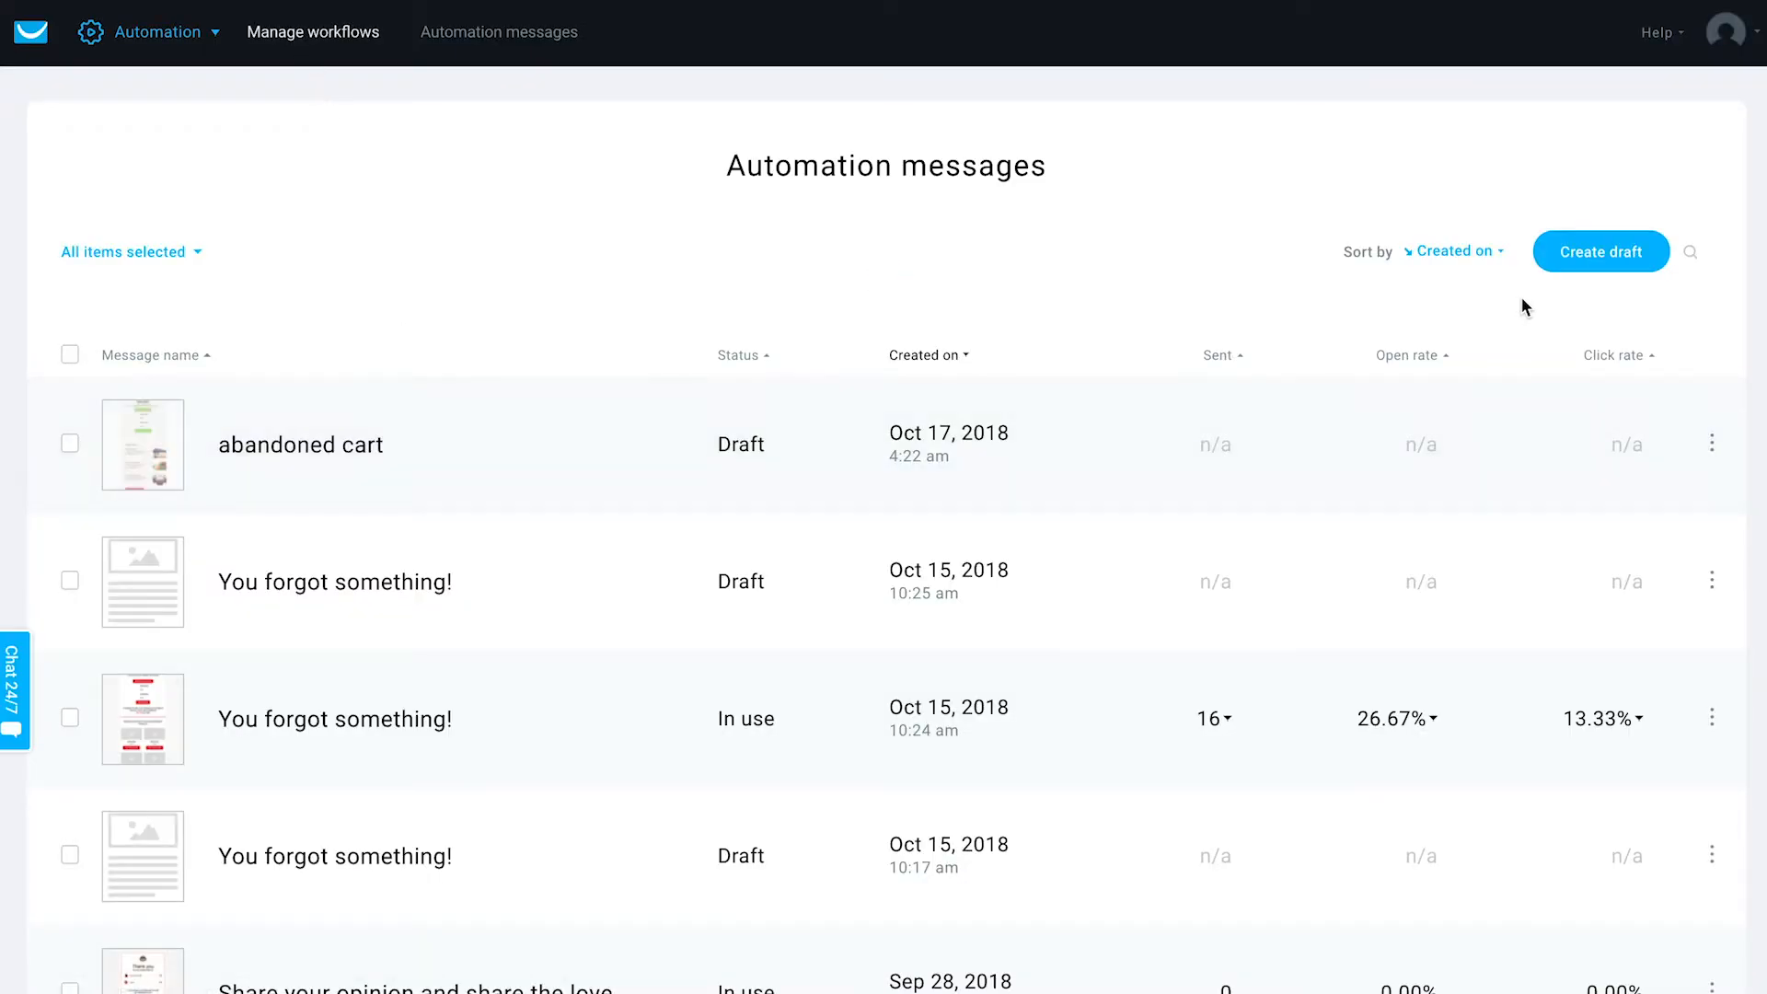
pyautogui.click(334, 46)
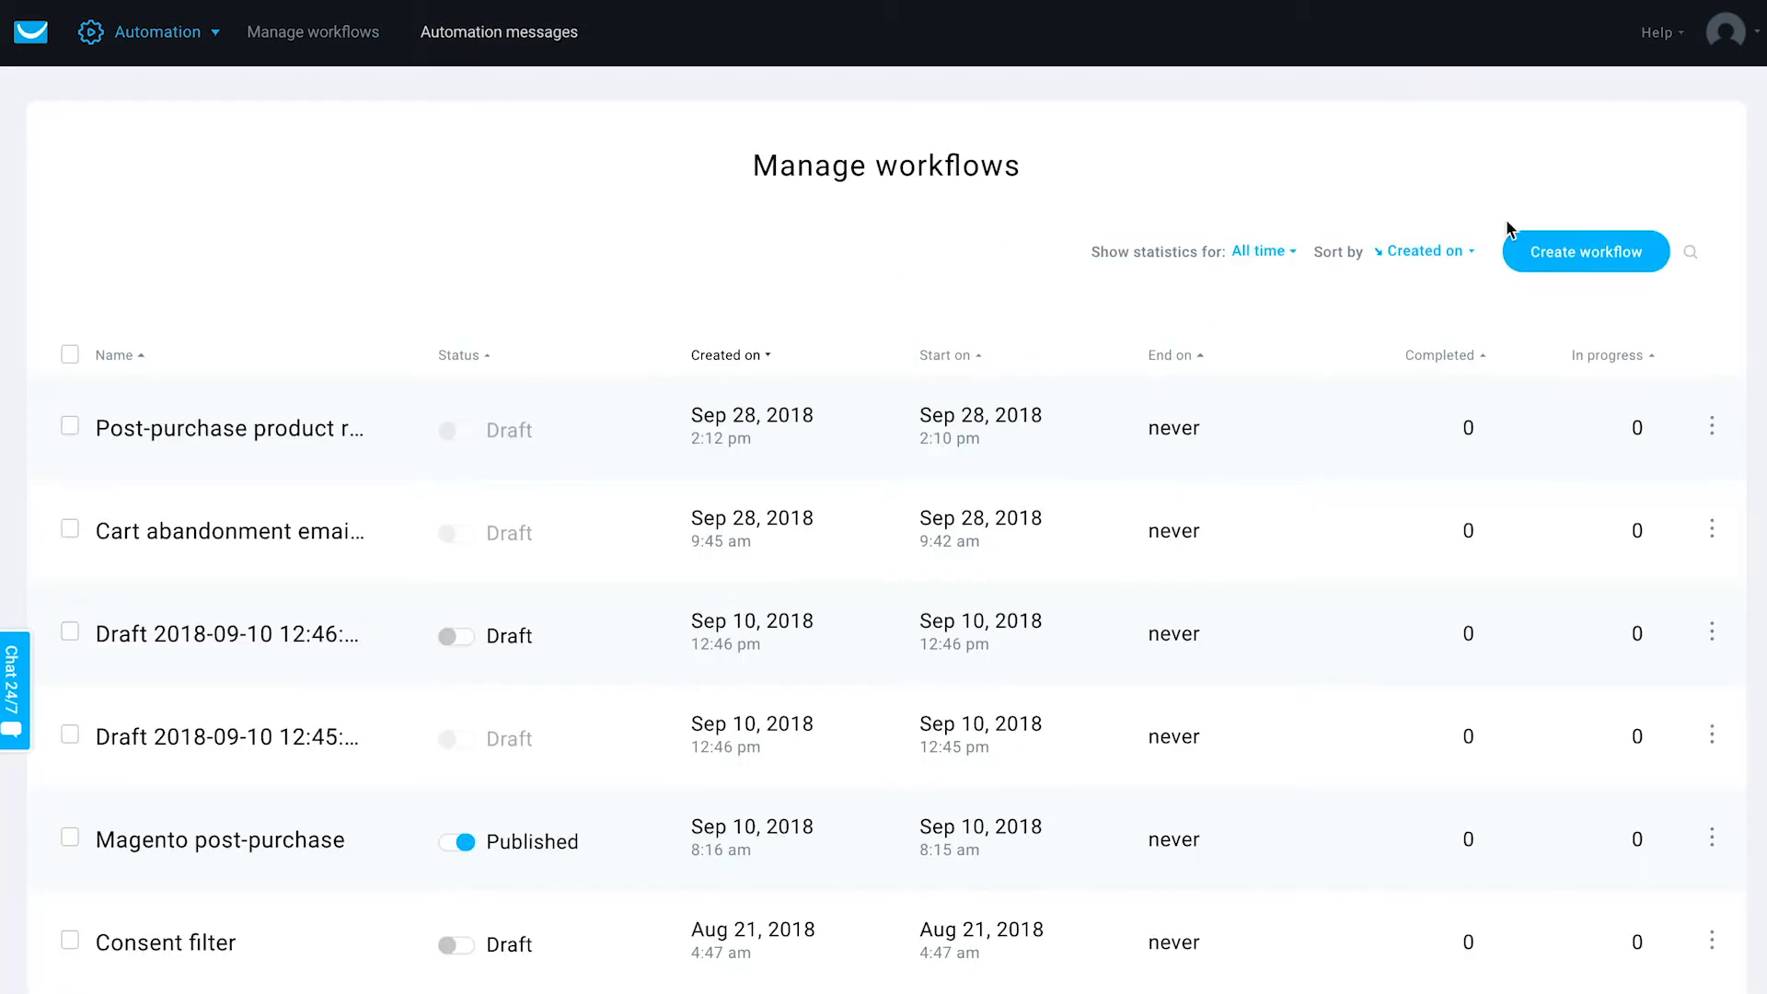
pyautogui.click(1550, 276)
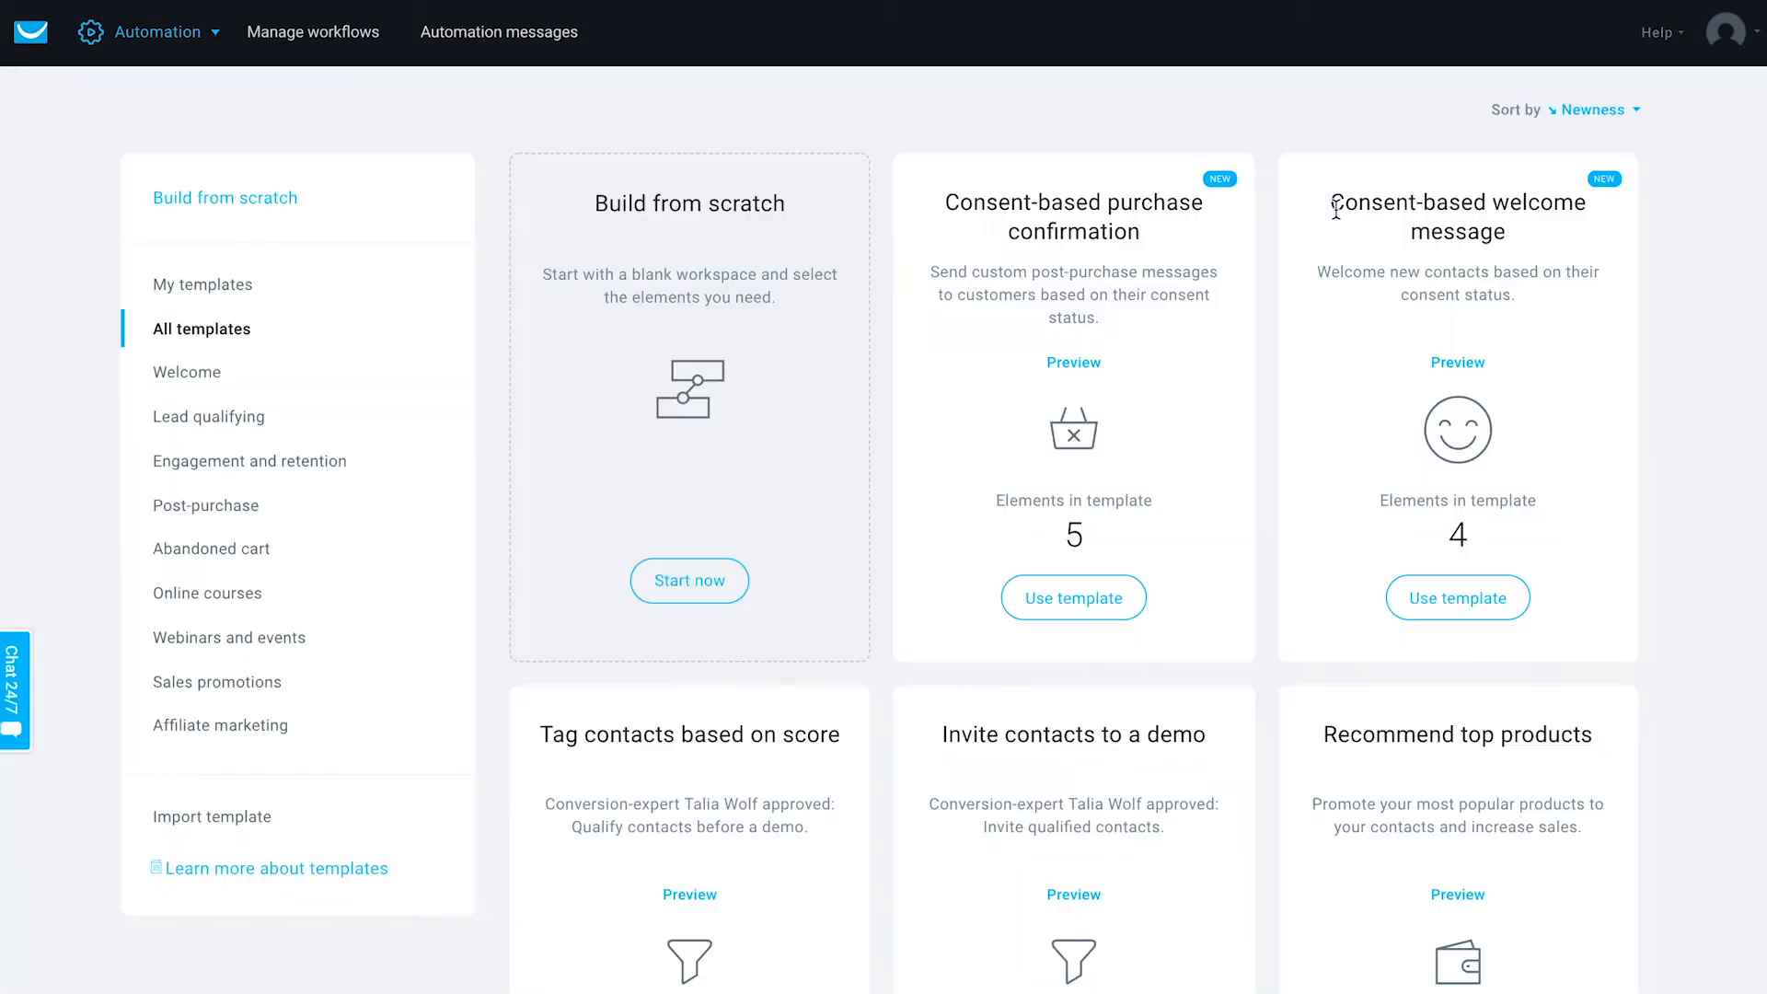
pyautogui.click(215, 556)
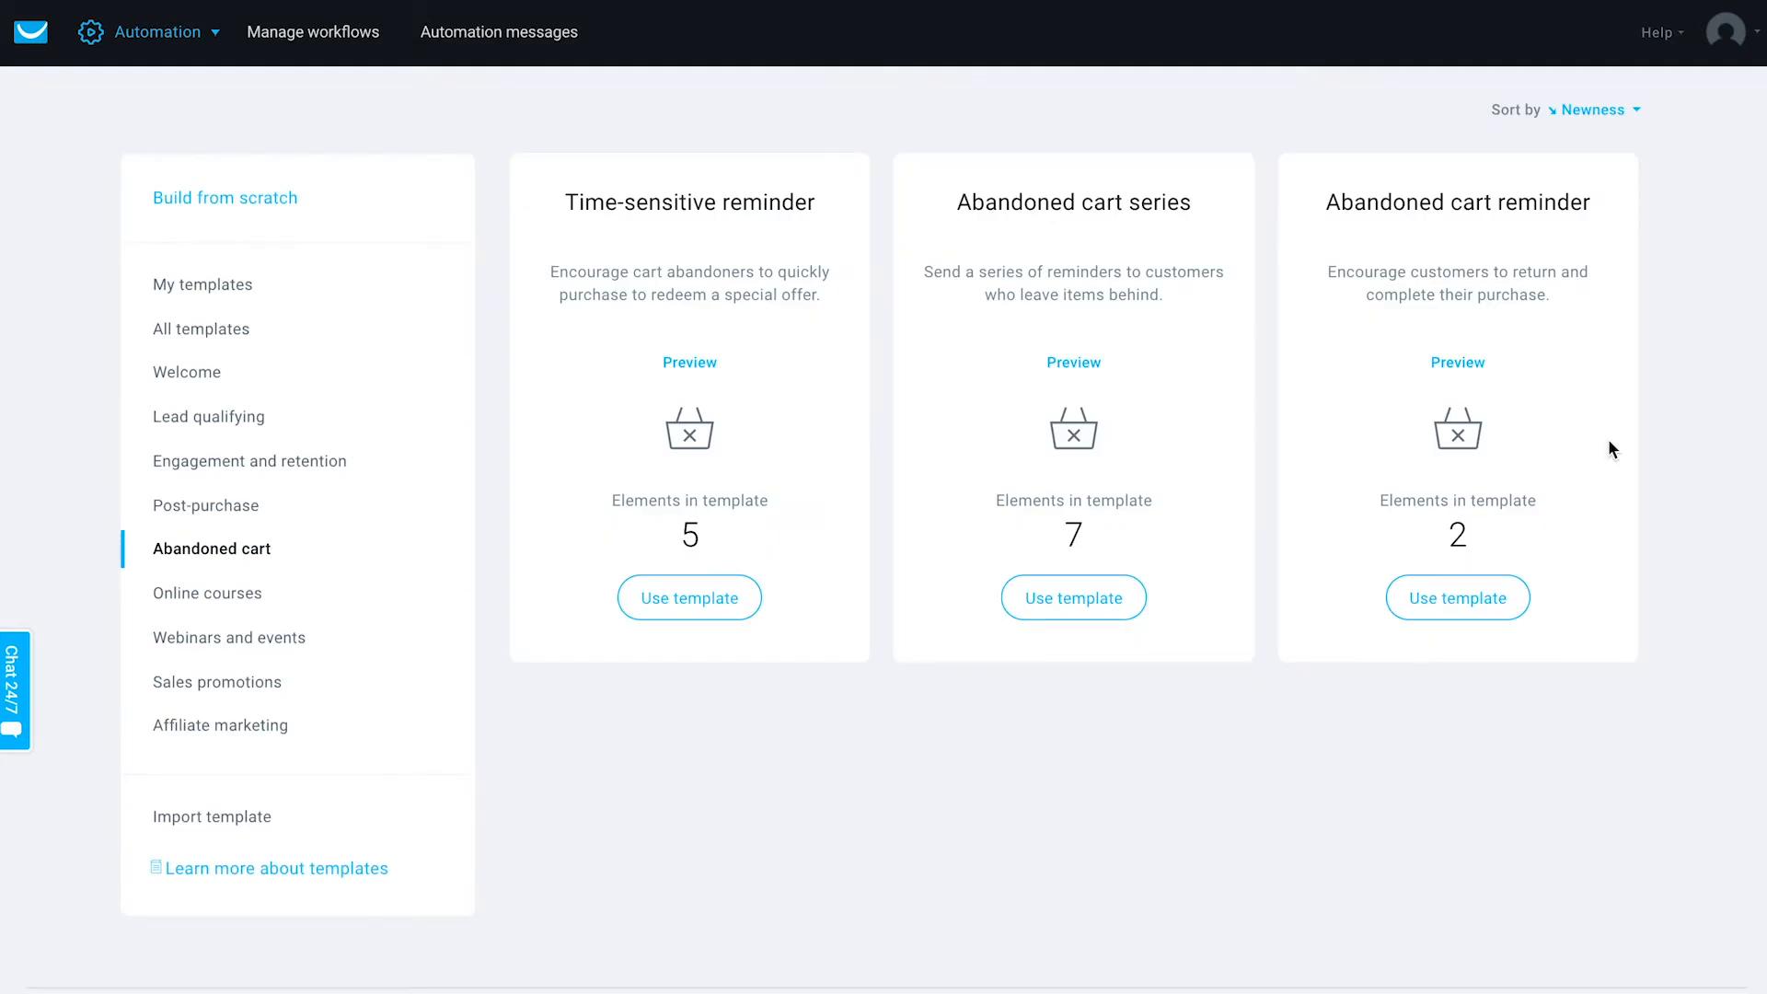
pyautogui.click(1458, 608)
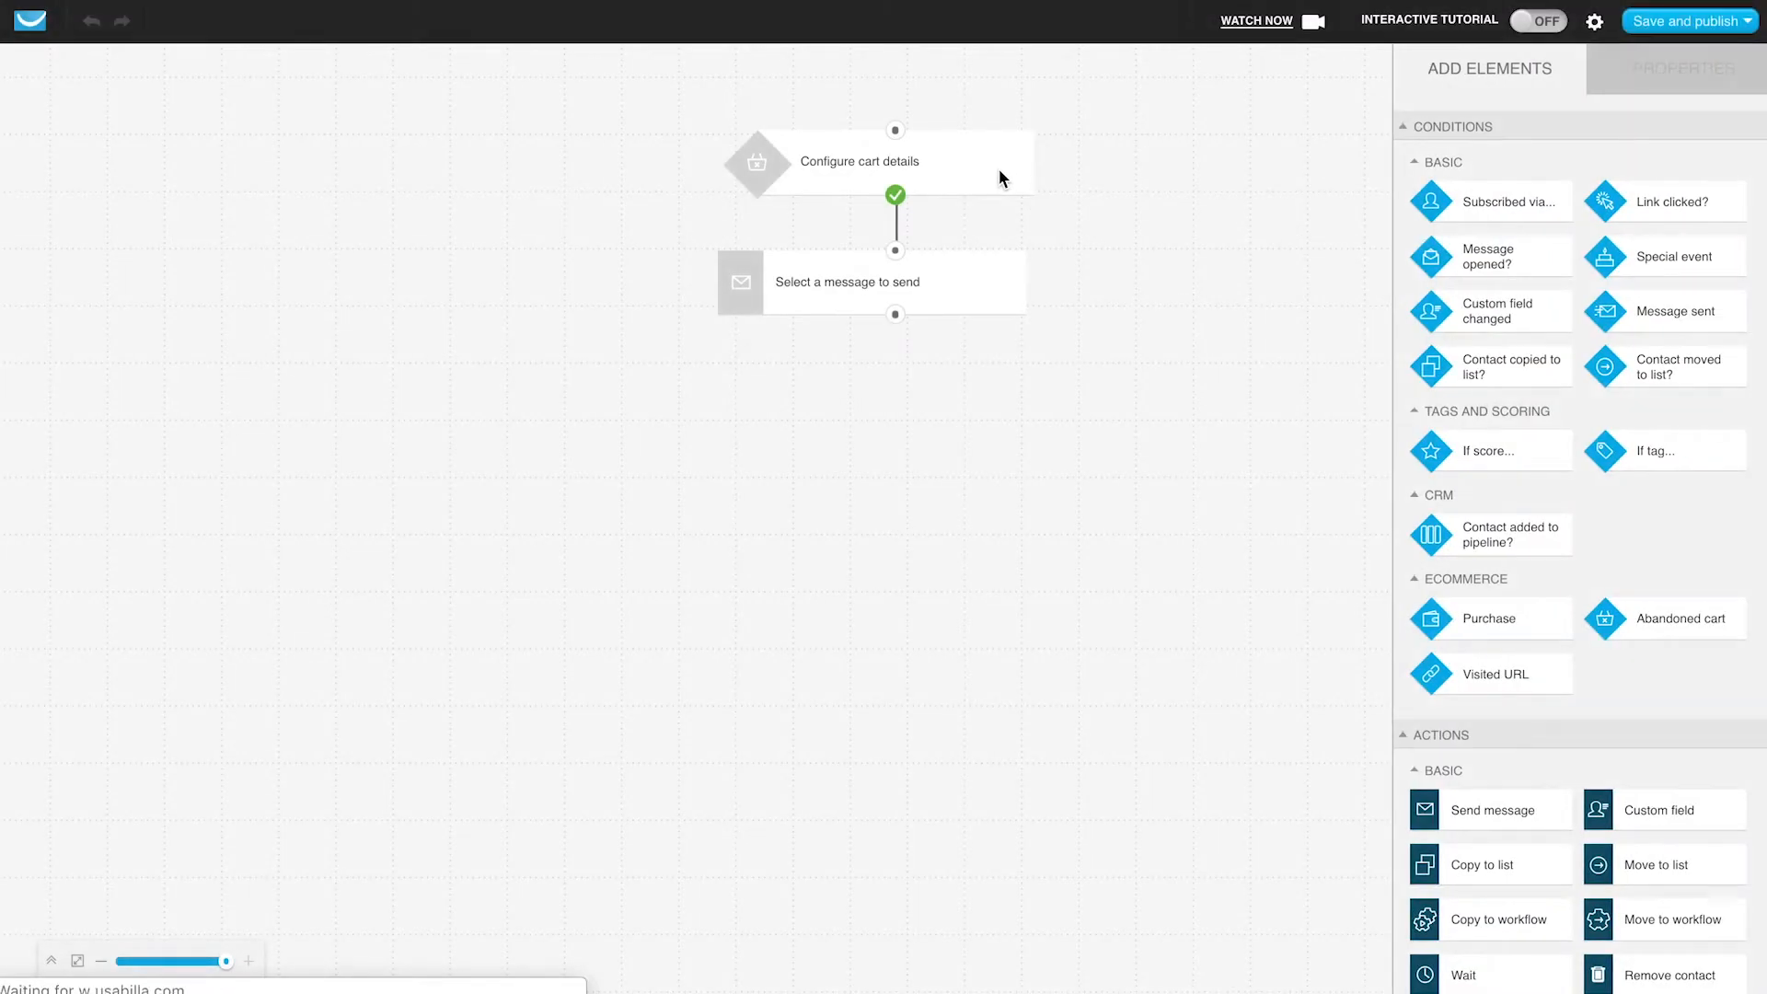
# - Configure the abandoned cart condition with API integration, the New Chocolate Monster store and an abandonment delay of 2 hours and 0 minutes
pyautogui.click(999, 171)
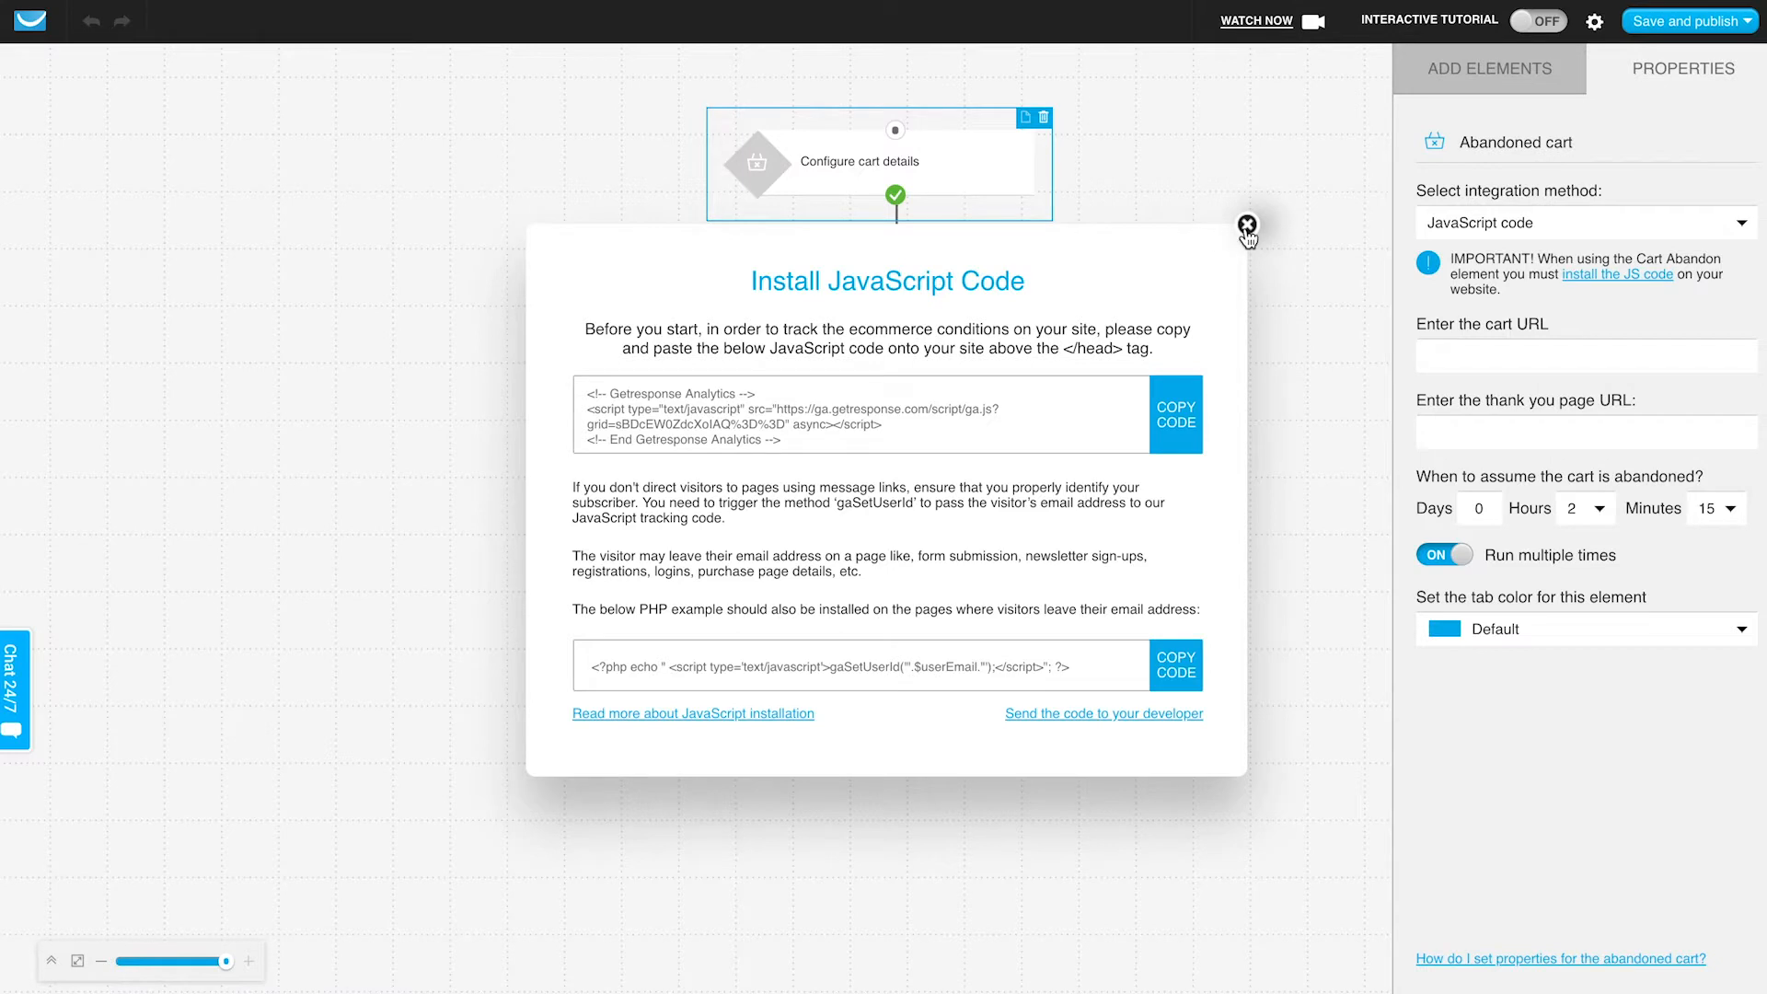
pyautogui.click(1247, 226)
pyautogui.click(1500, 224)
pyautogui.click(1453, 287)
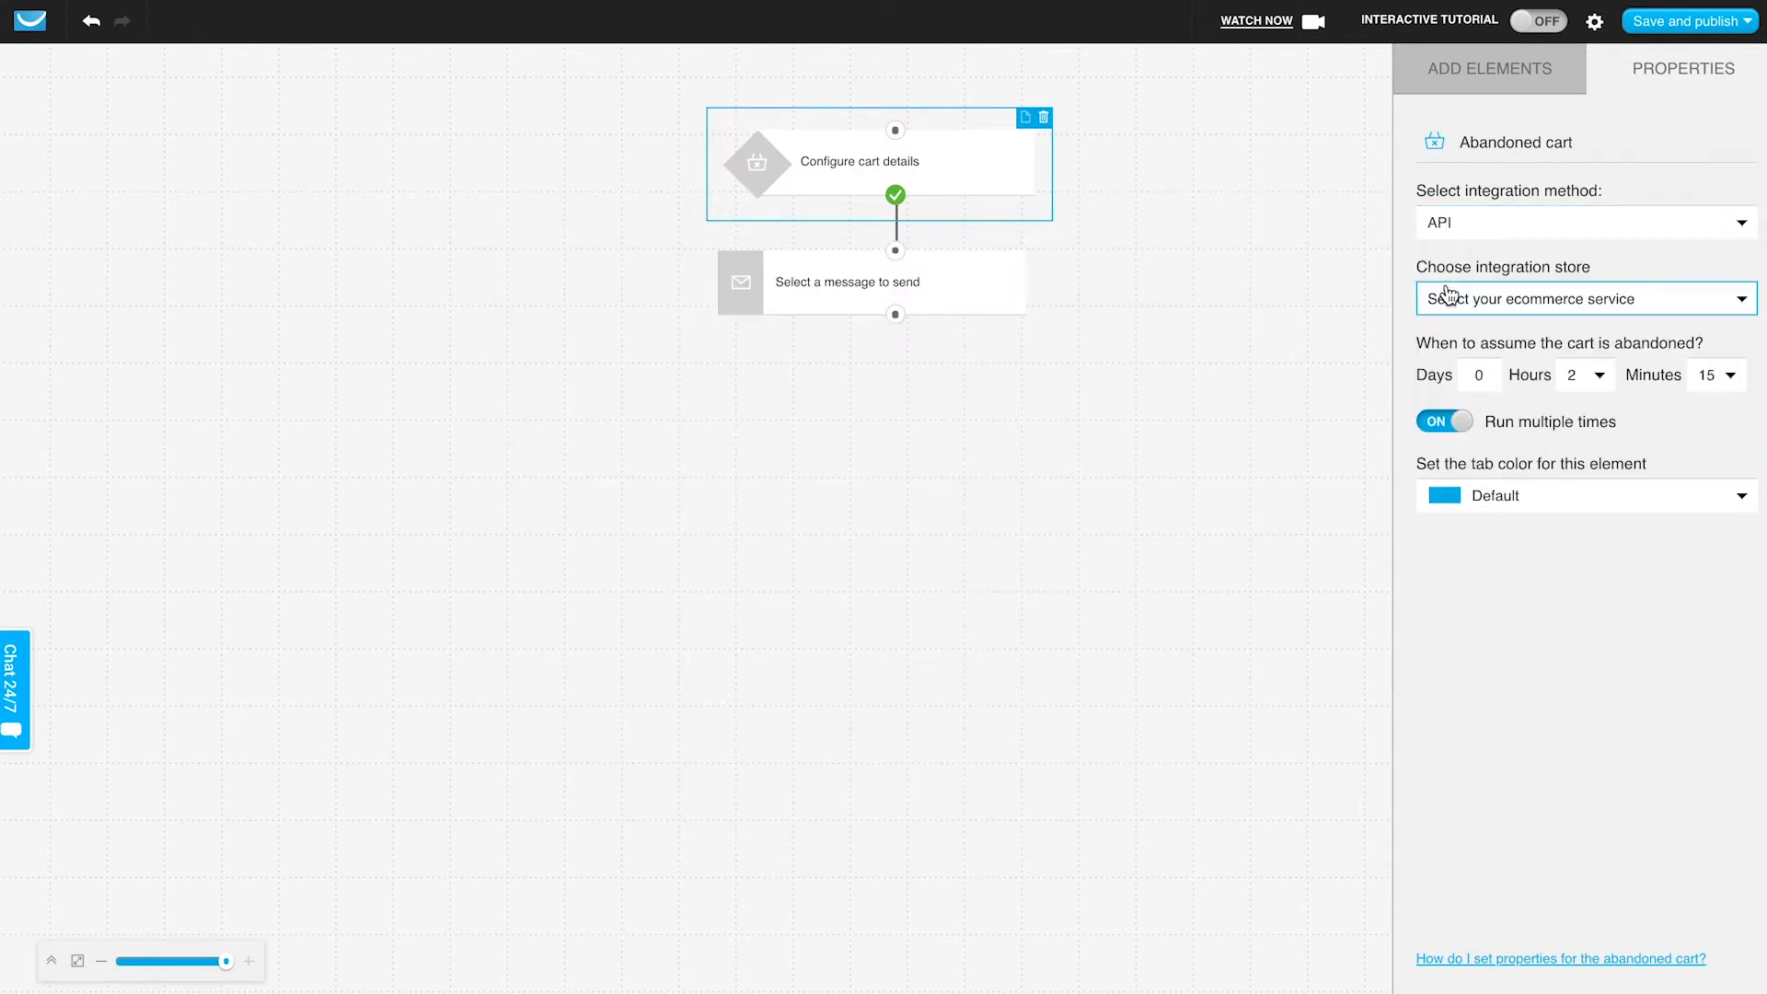
pyautogui.click(1449, 299)
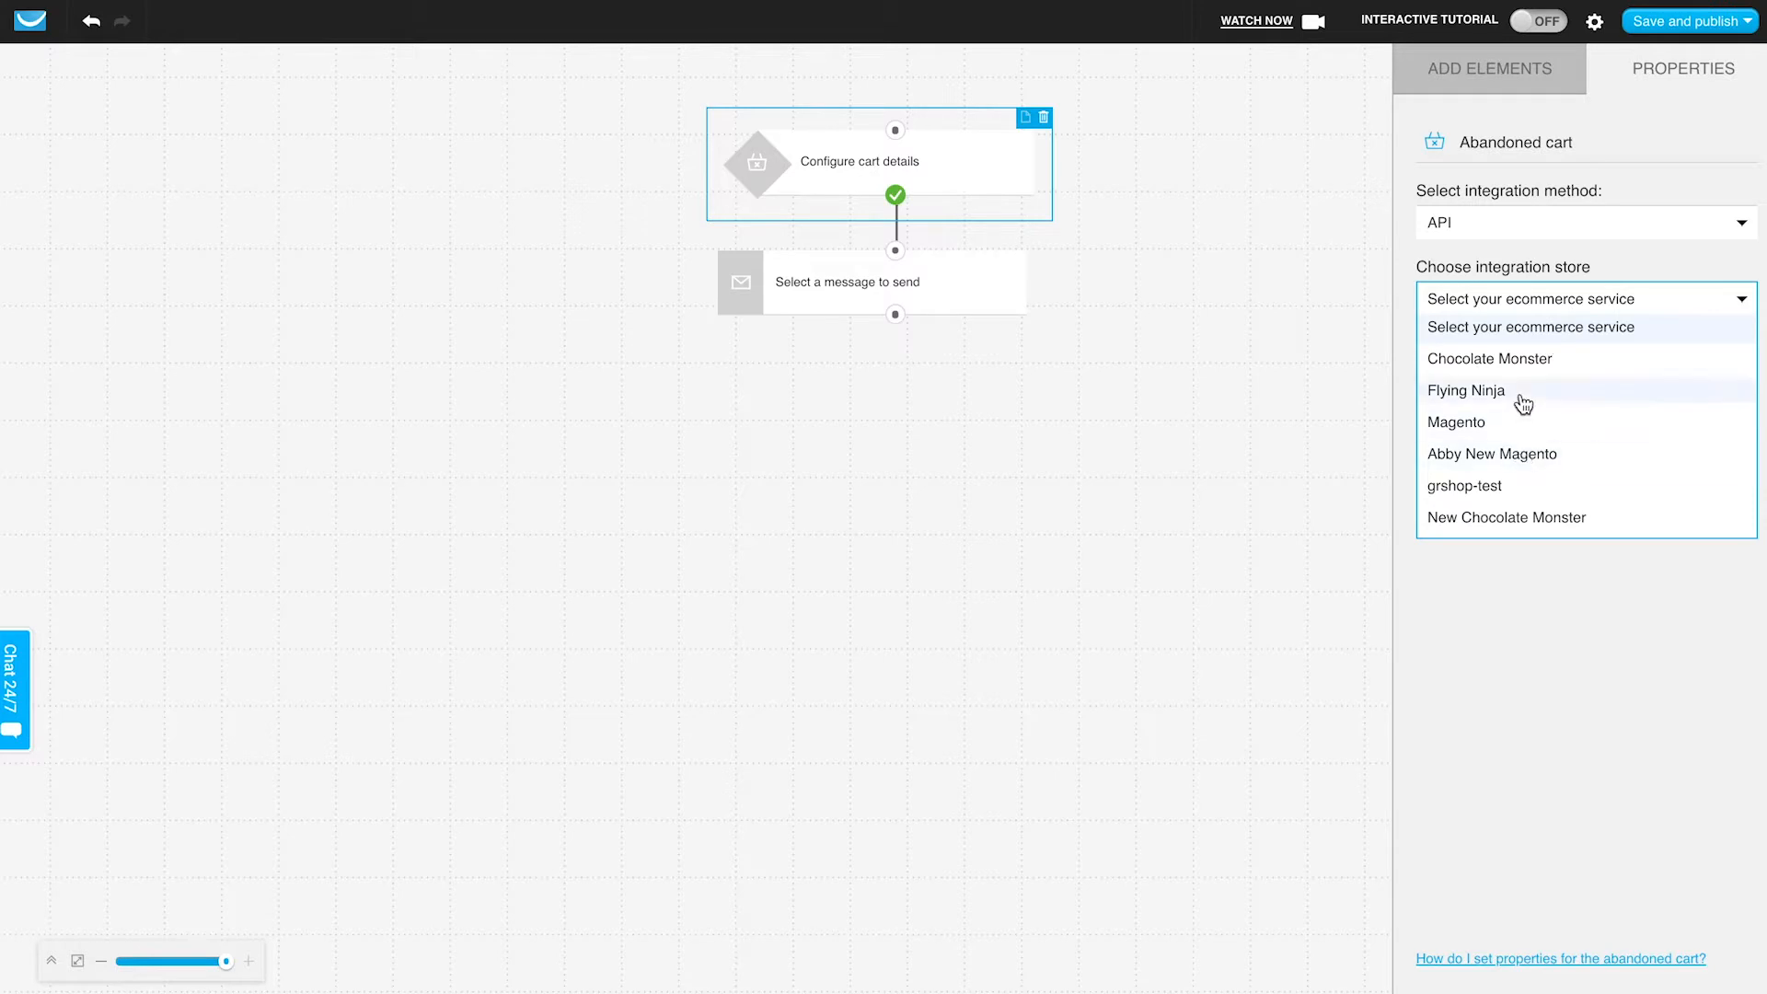
pyautogui.click(1489, 517)
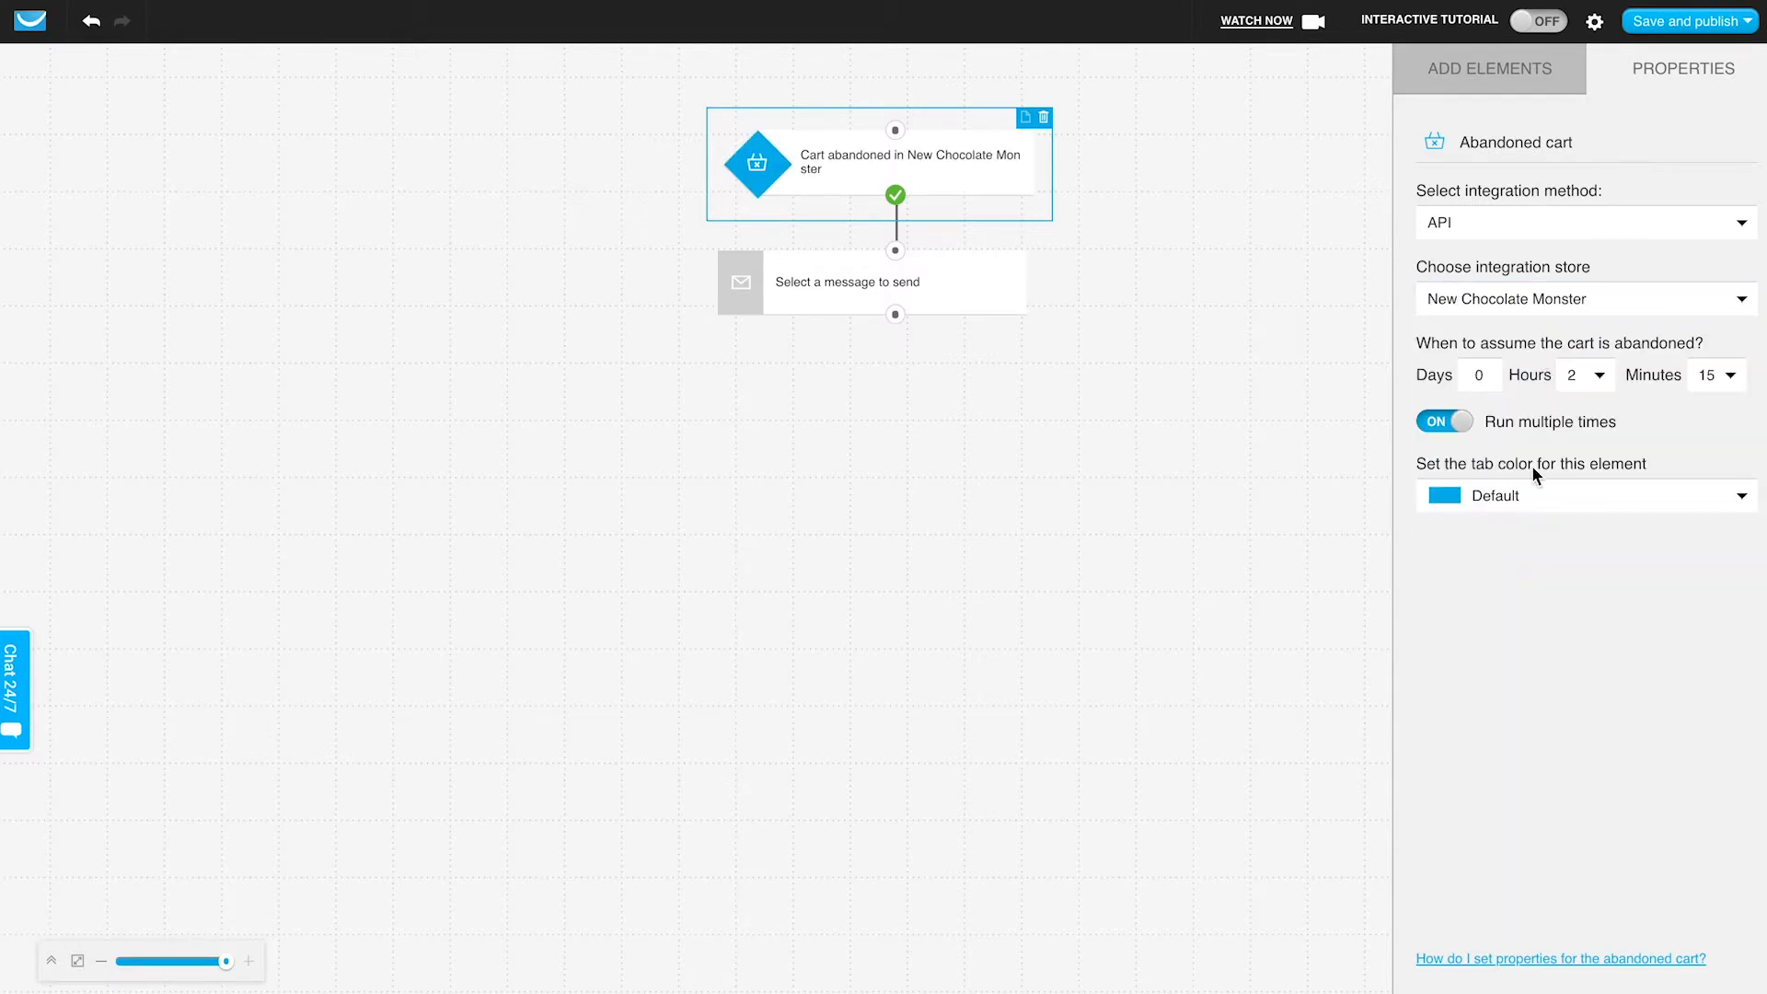
pyautogui.click(1721, 375)
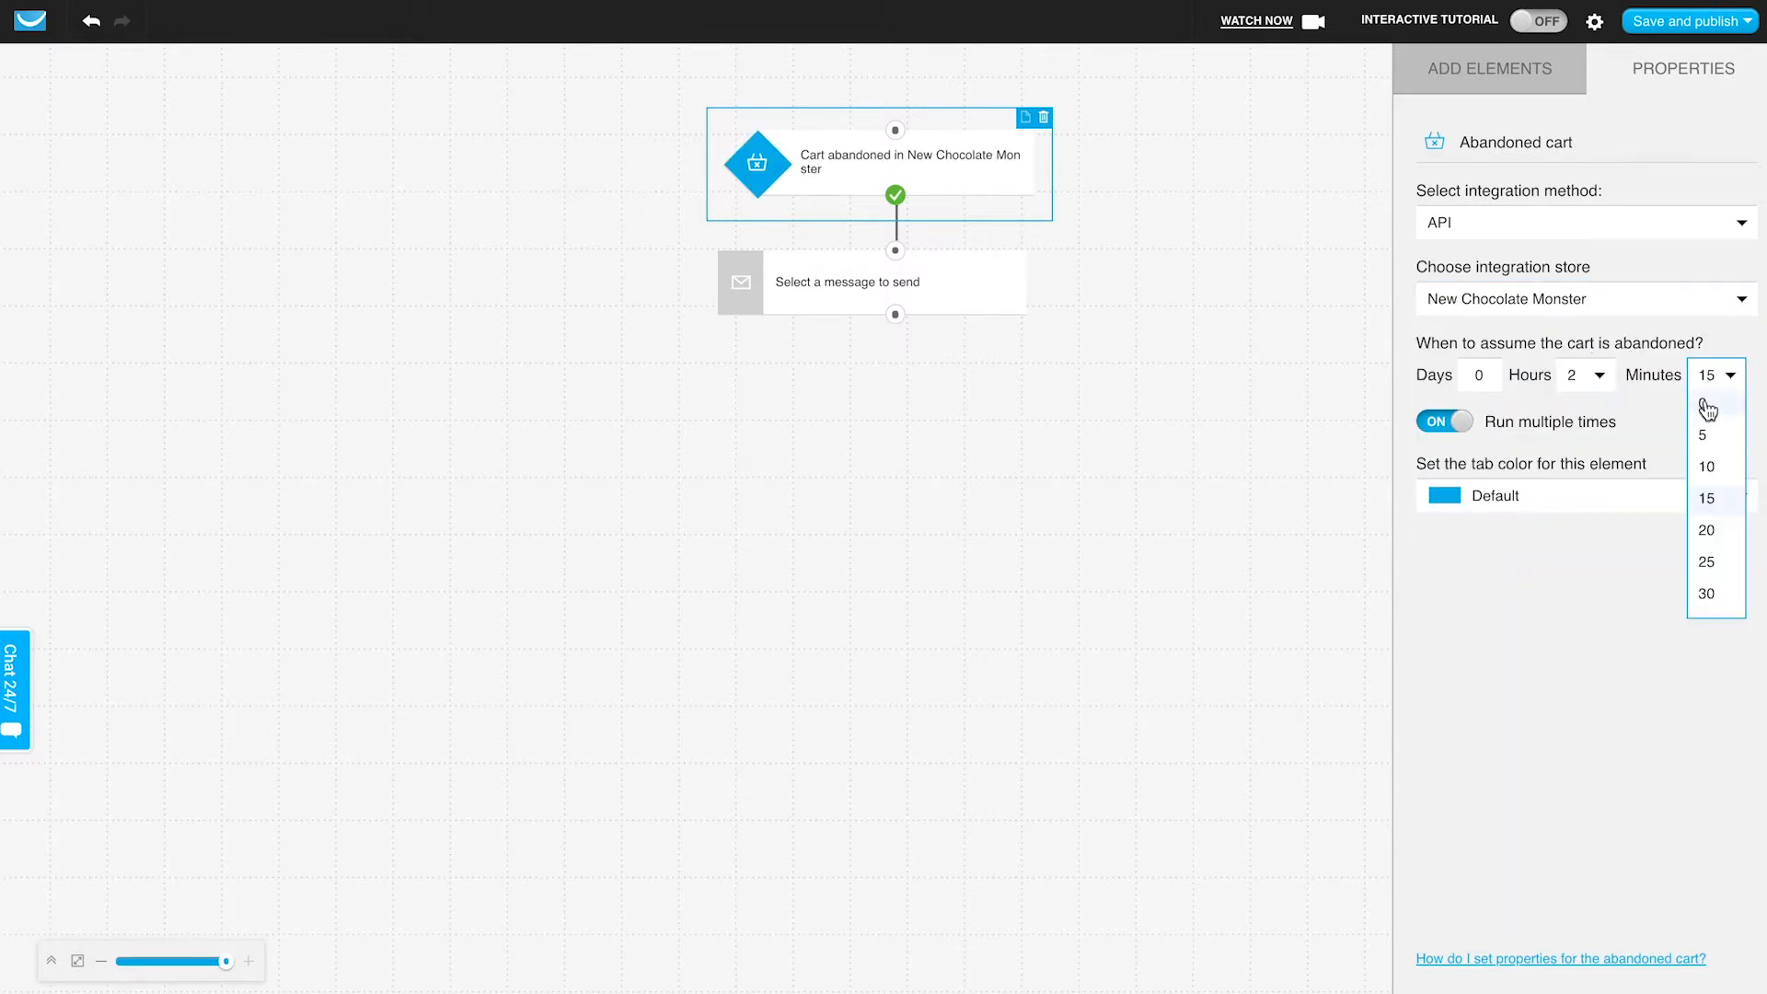
pyautogui.click(1704, 402)
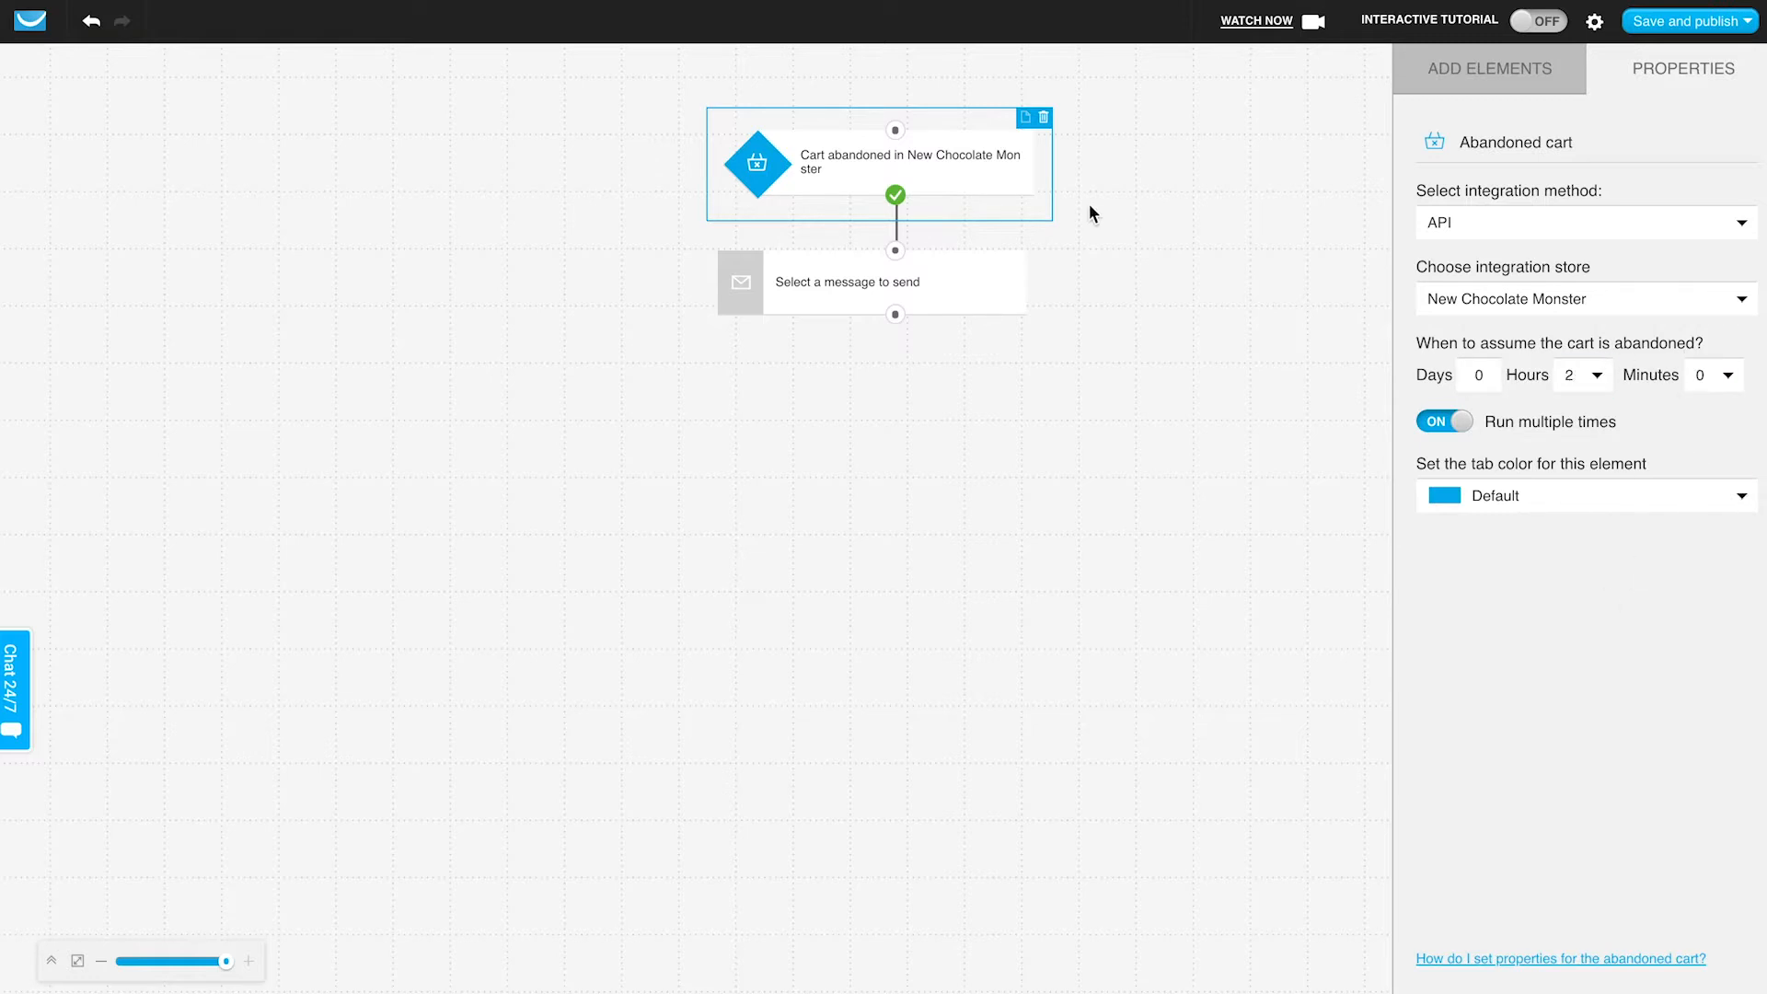
# - Set the send message element to use the abandoned cart message from the drafts
pyautogui.click(877, 282)
pyautogui.click(1538, 224)
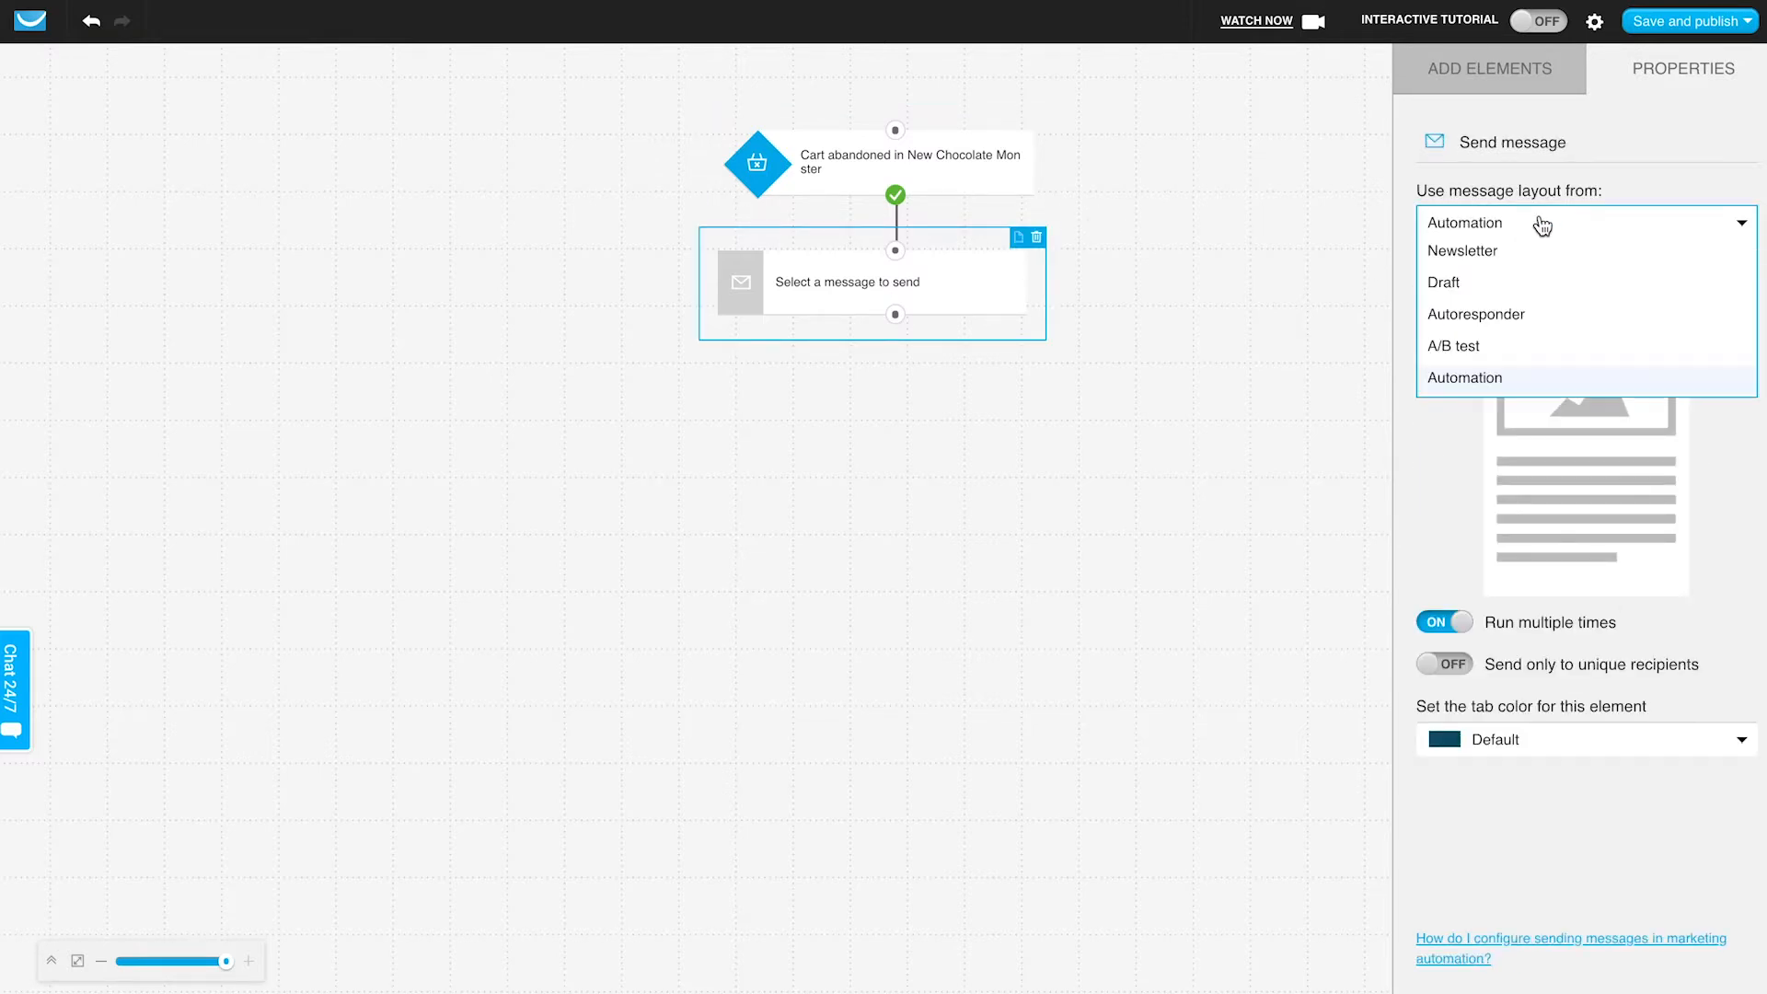
pyautogui.click(1471, 283)
pyautogui.click(1511, 272)
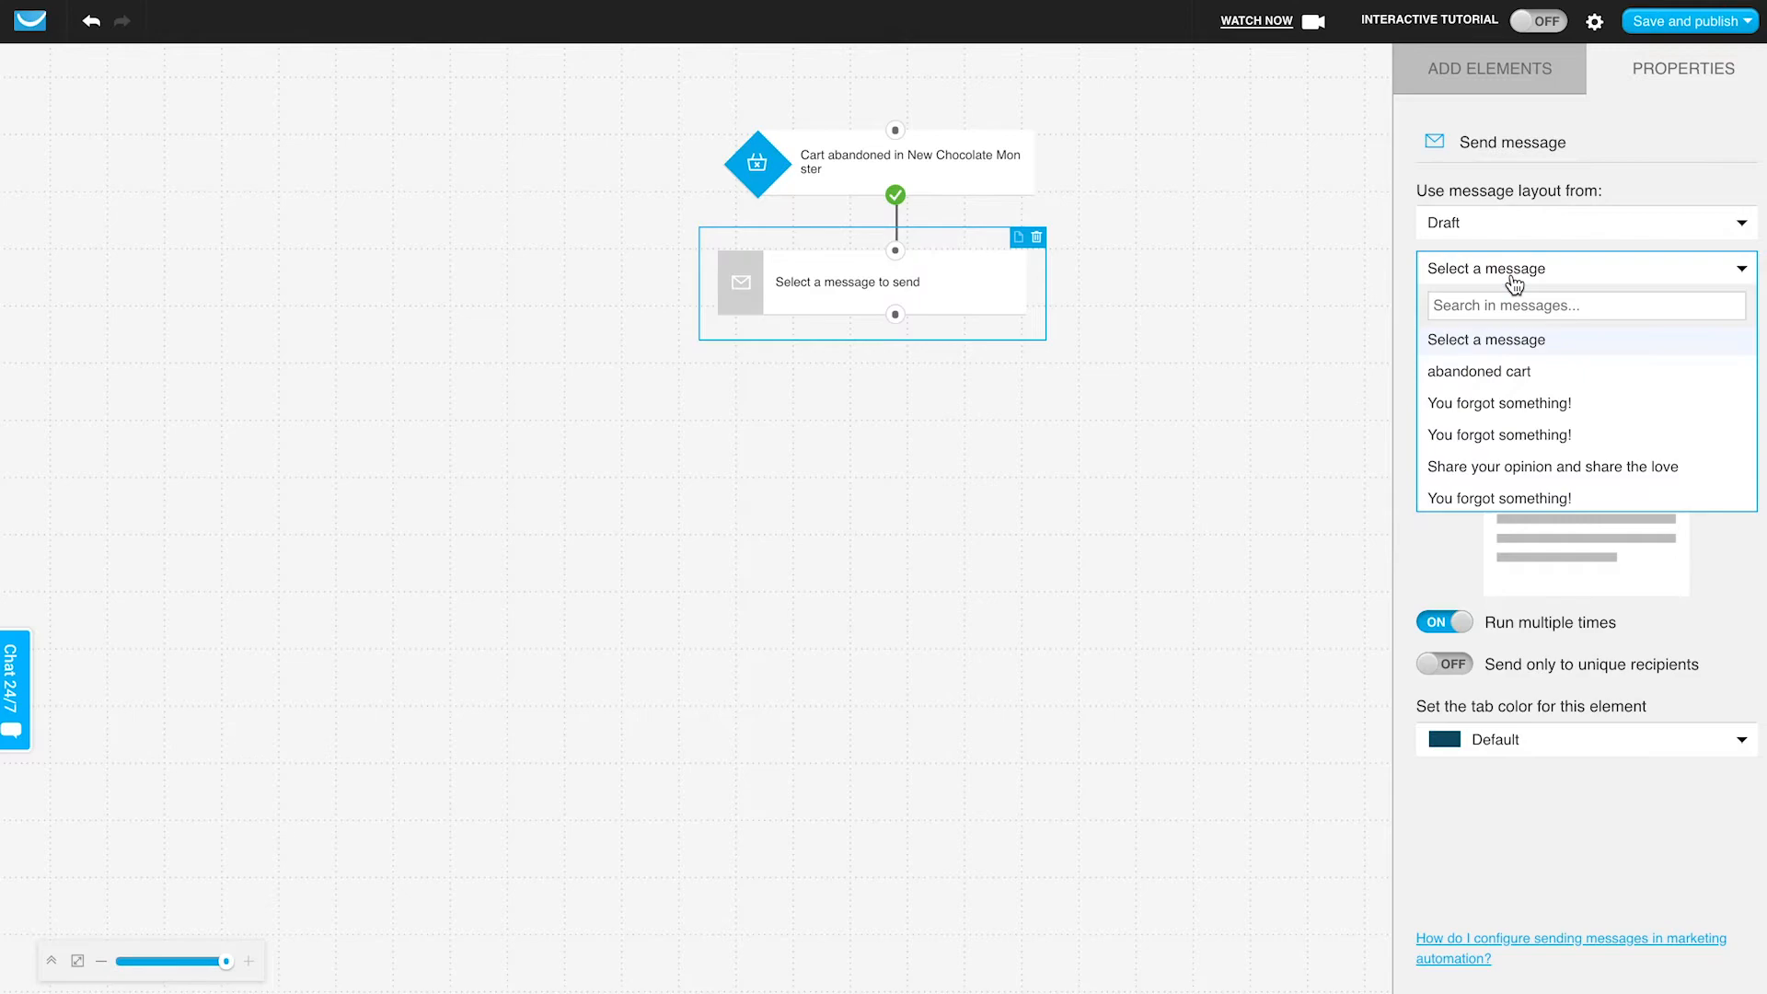
pyautogui.click(1519, 371)
pyautogui.click(1106, 566)
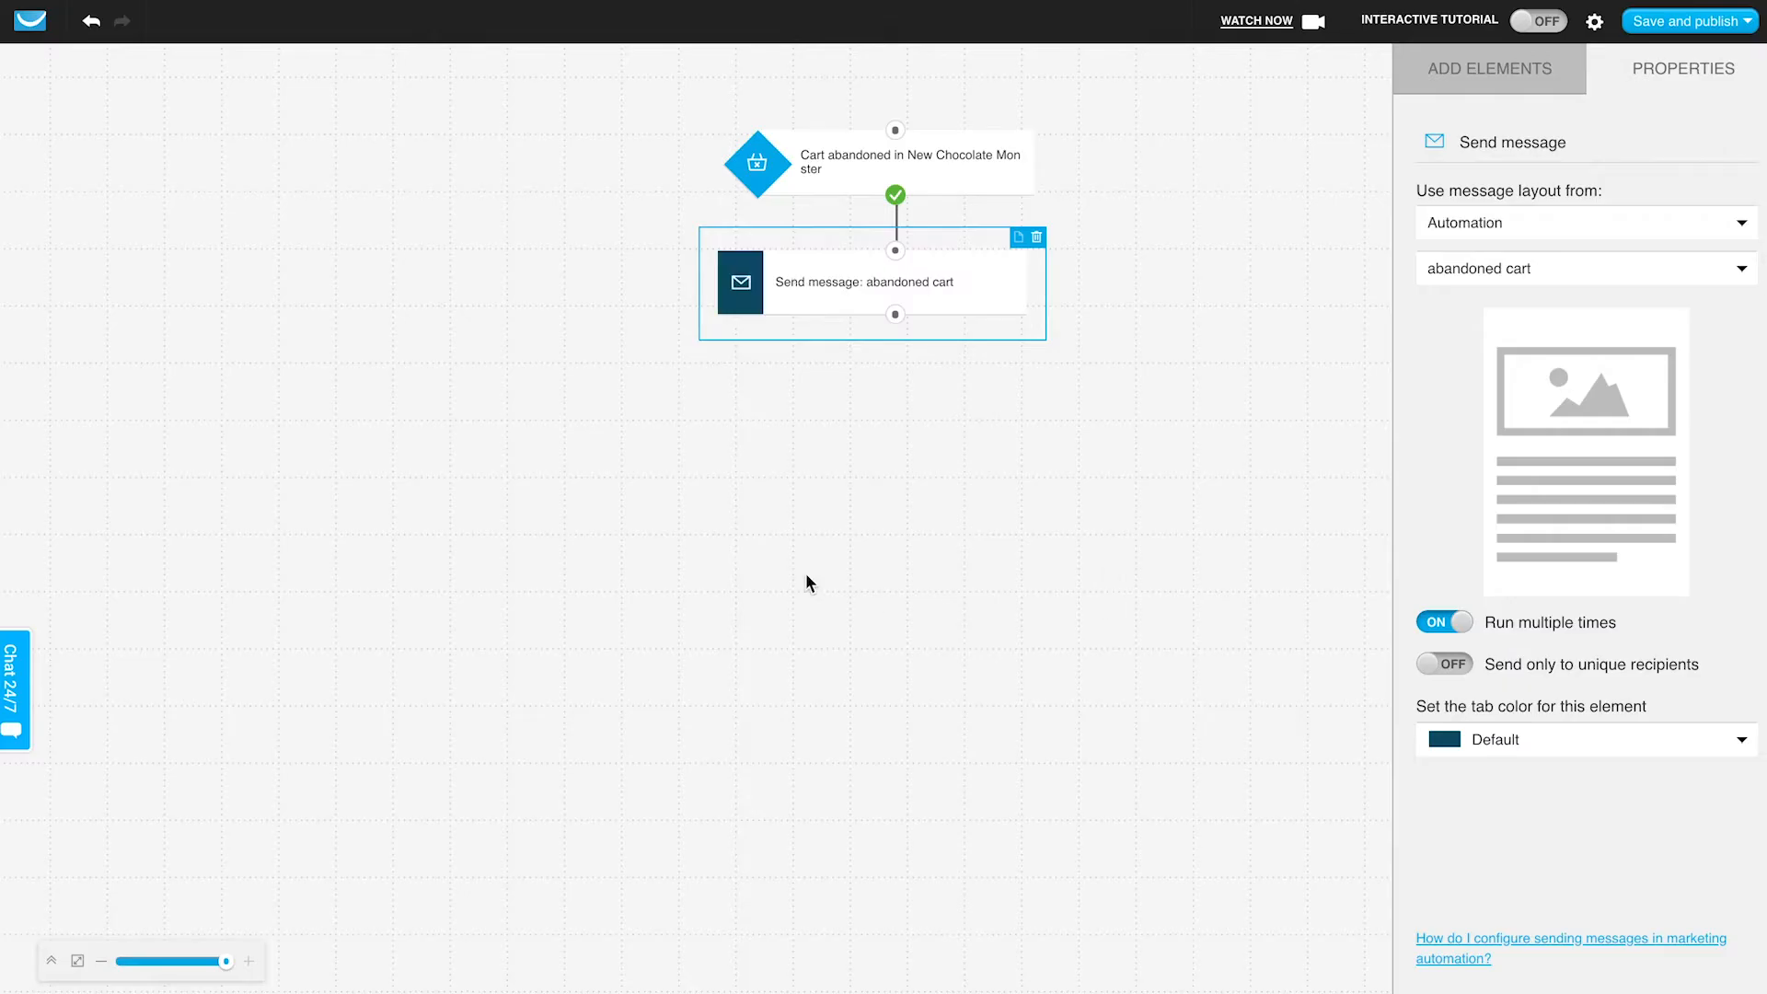
# - Save and publish the abandoned cart workflow
pyautogui.click(806, 582)
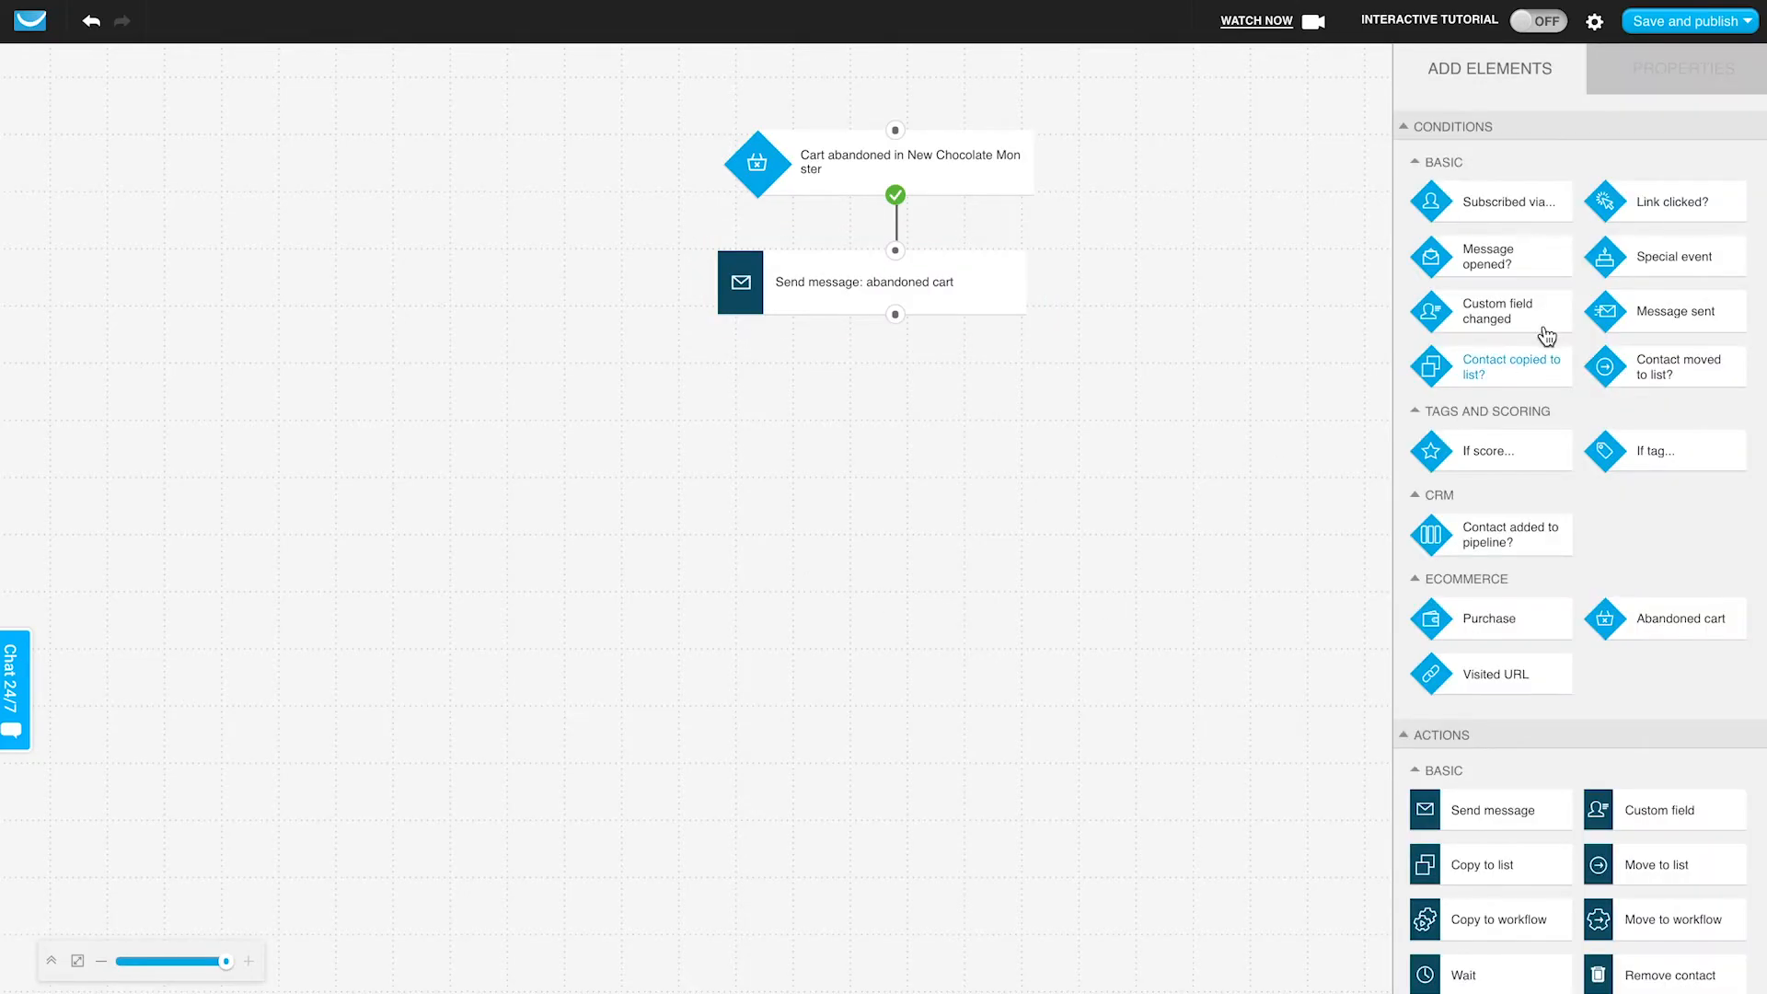
pyautogui.click(1746, 22)
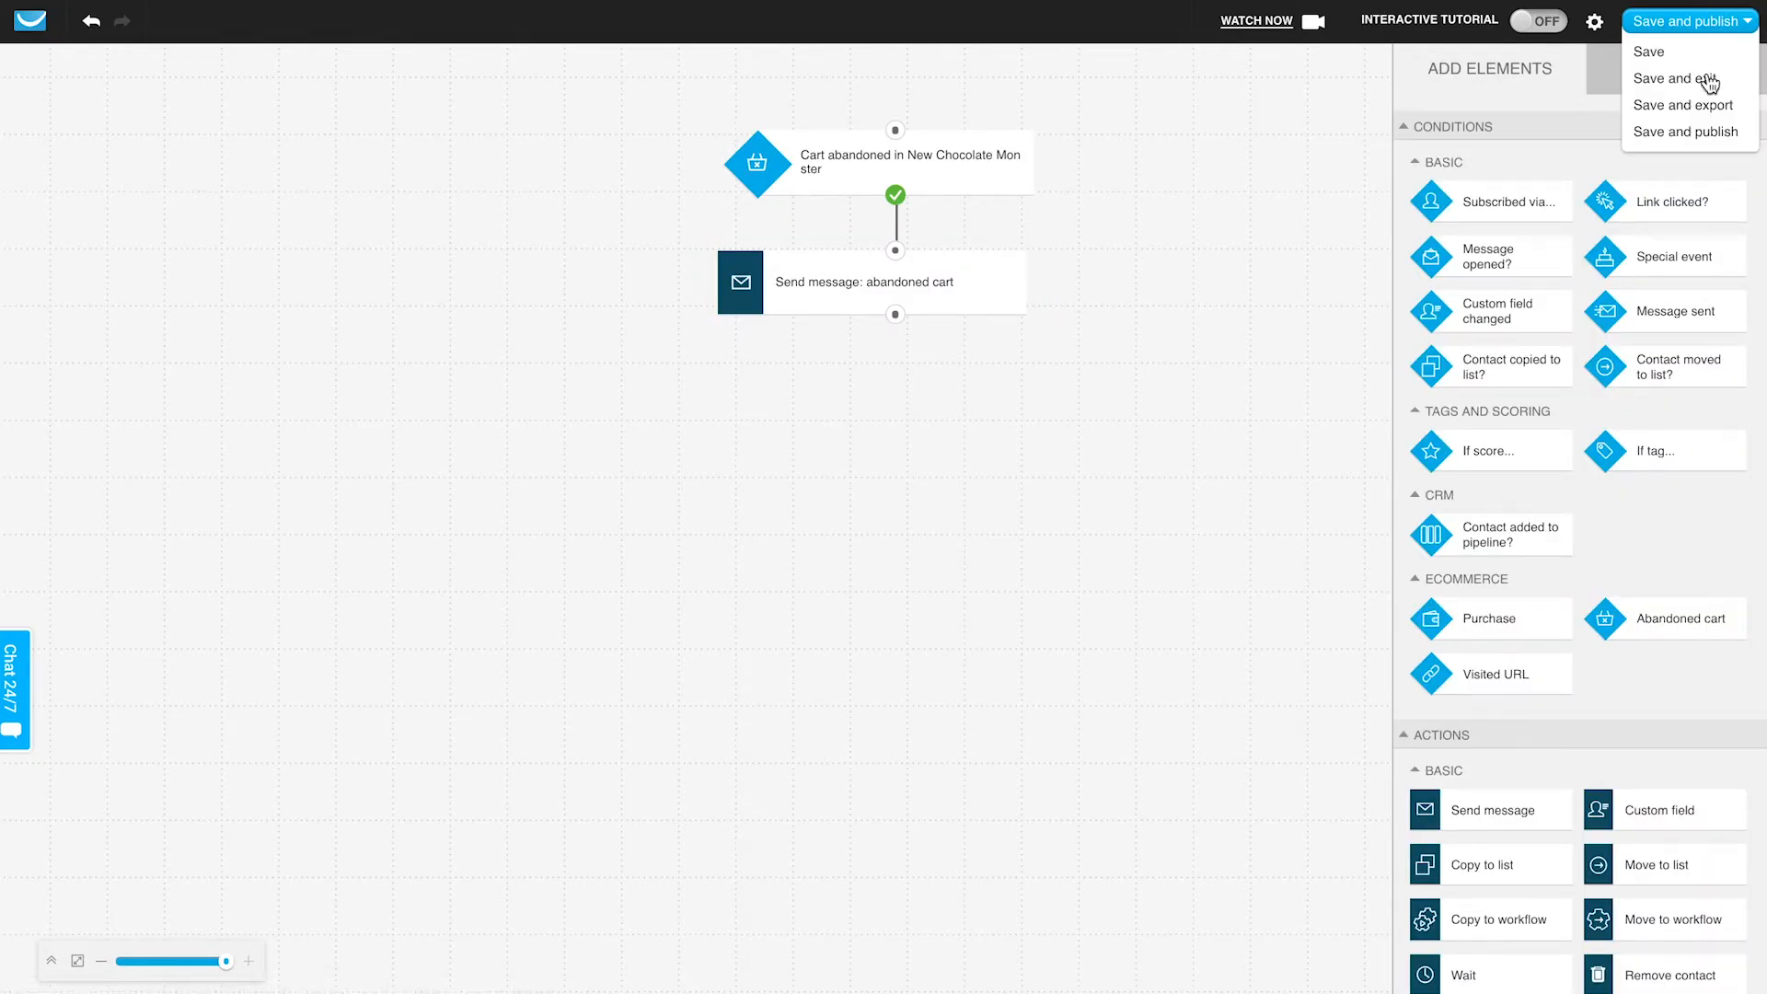
pyautogui.click(1697, 138)
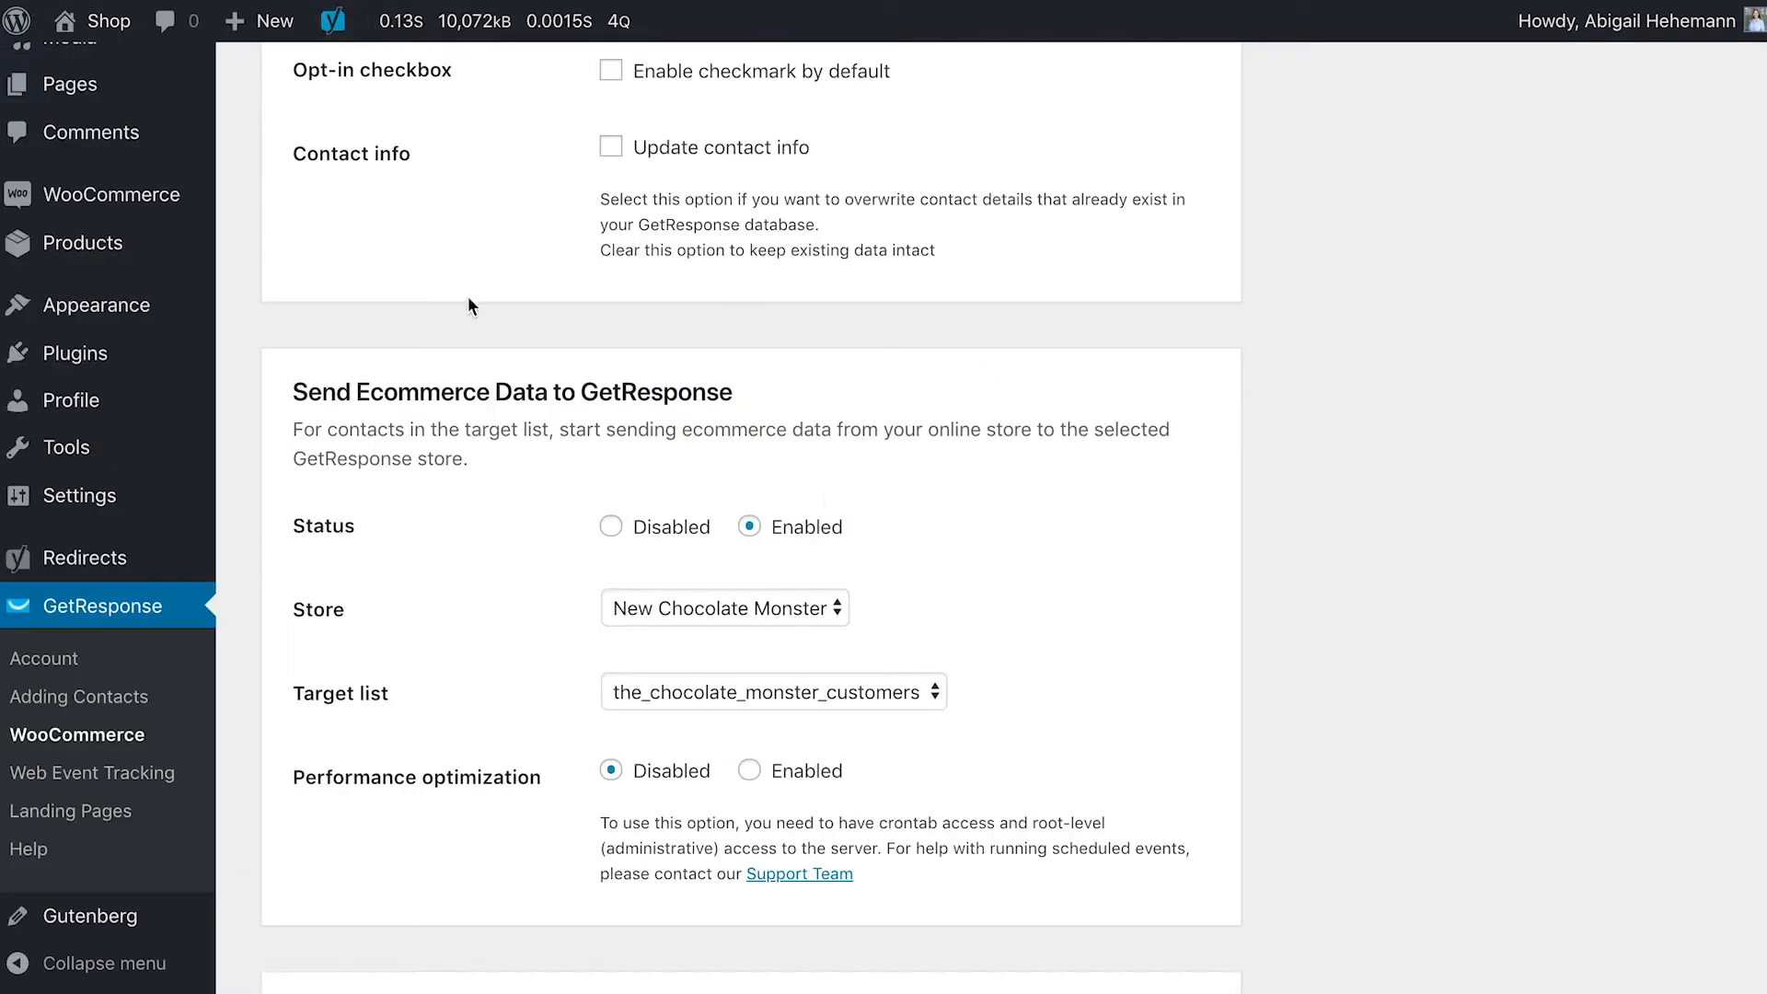
# - Review the WooCommerce settings of the GetResponse plugin in WordPress and open its Web Event Tracking settings
pyautogui.scroll(-2, 753, 612)
pyautogui.scroll(15, 858, 709)
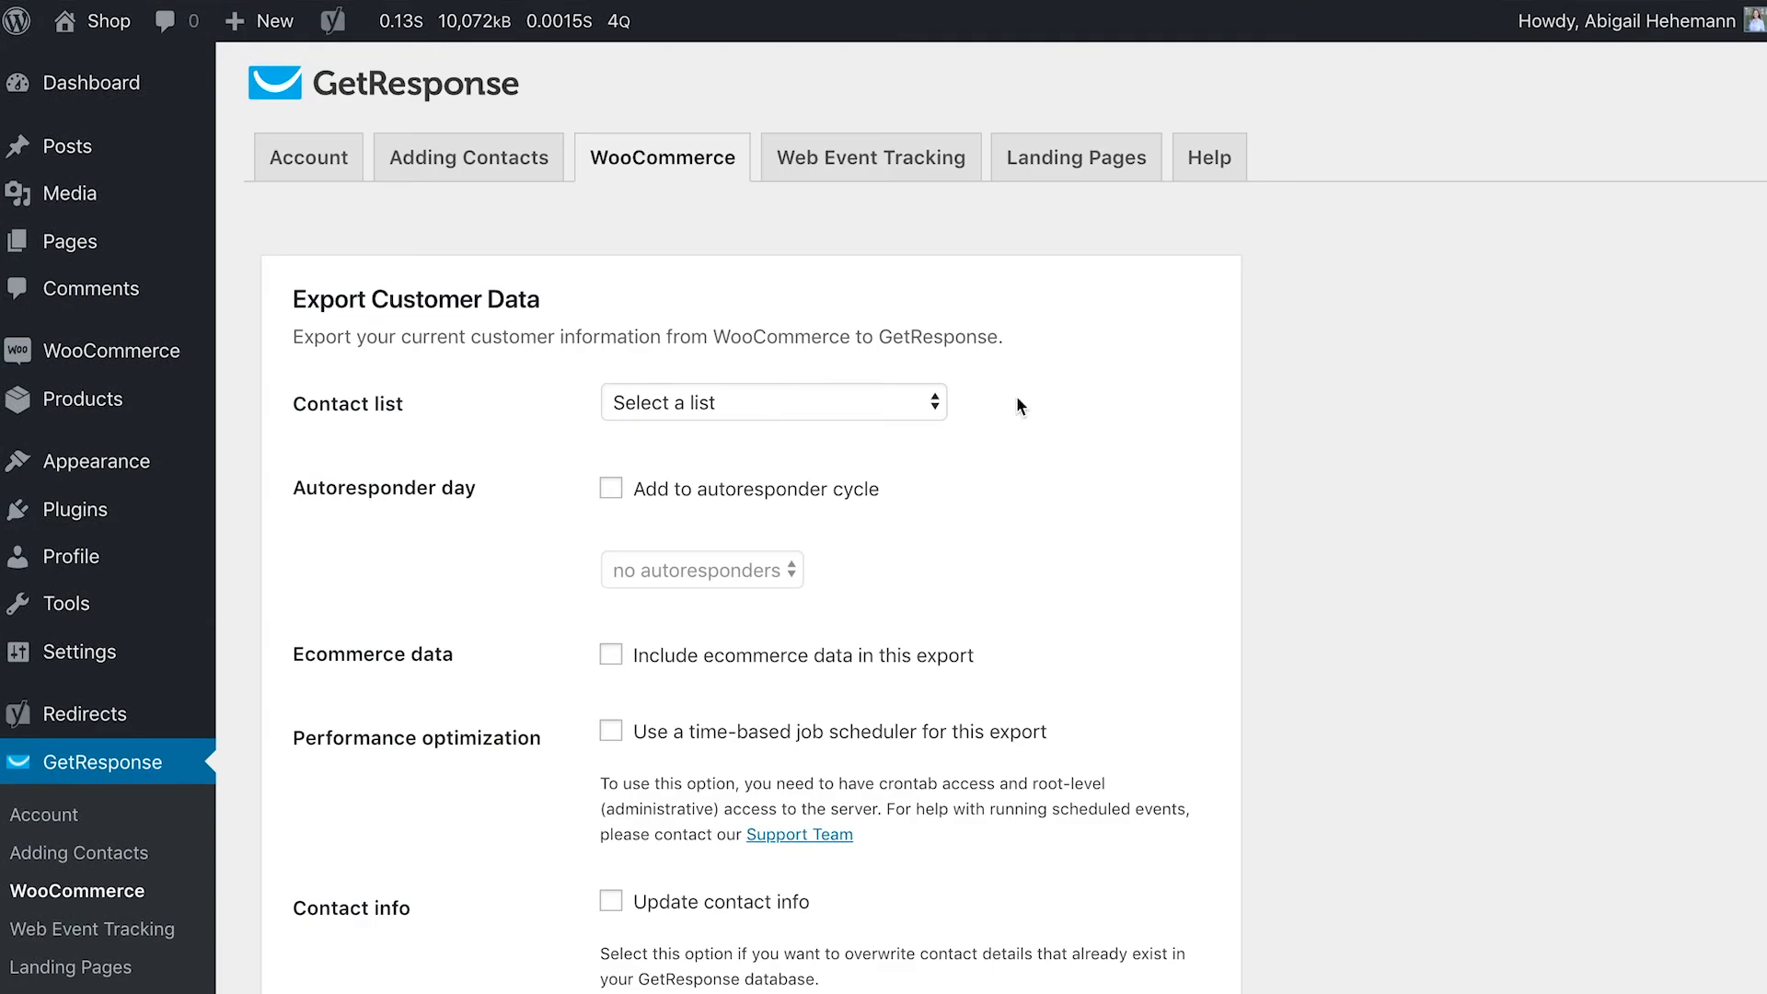
pyautogui.click(879, 160)
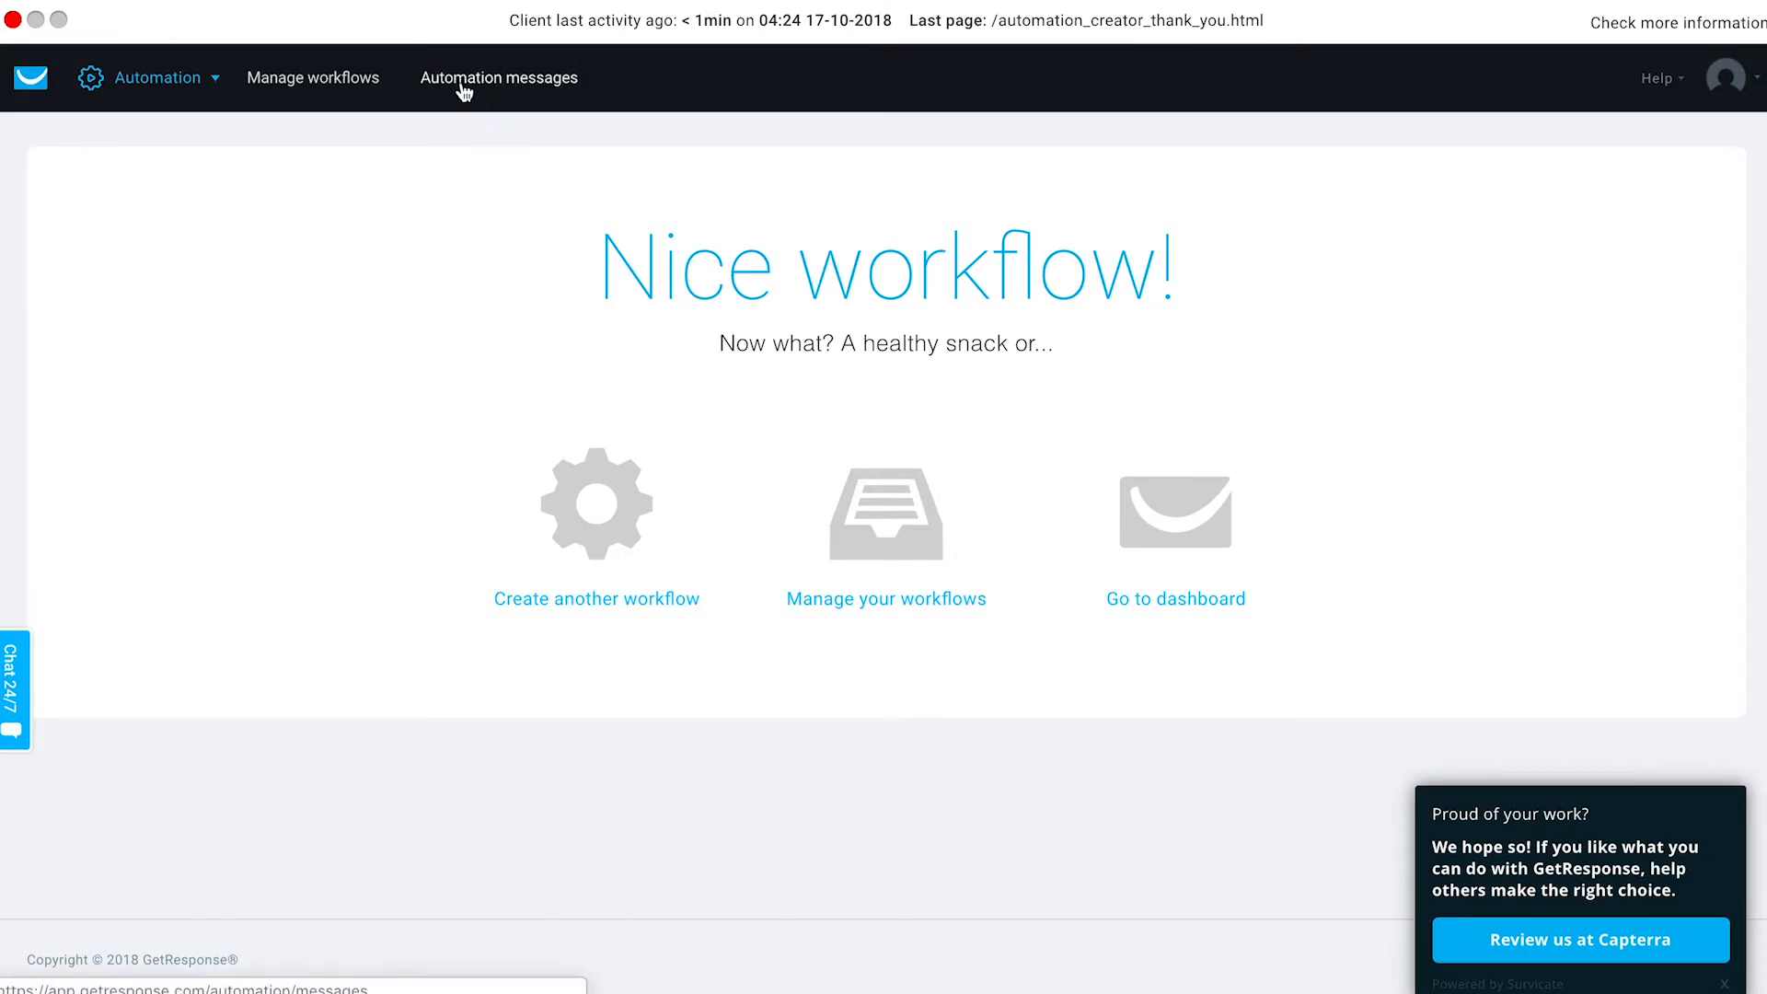
# - Start another workflow in GetResponse and look through the Sales promotions and Post-purchase templates
pyautogui.click(324, 92)
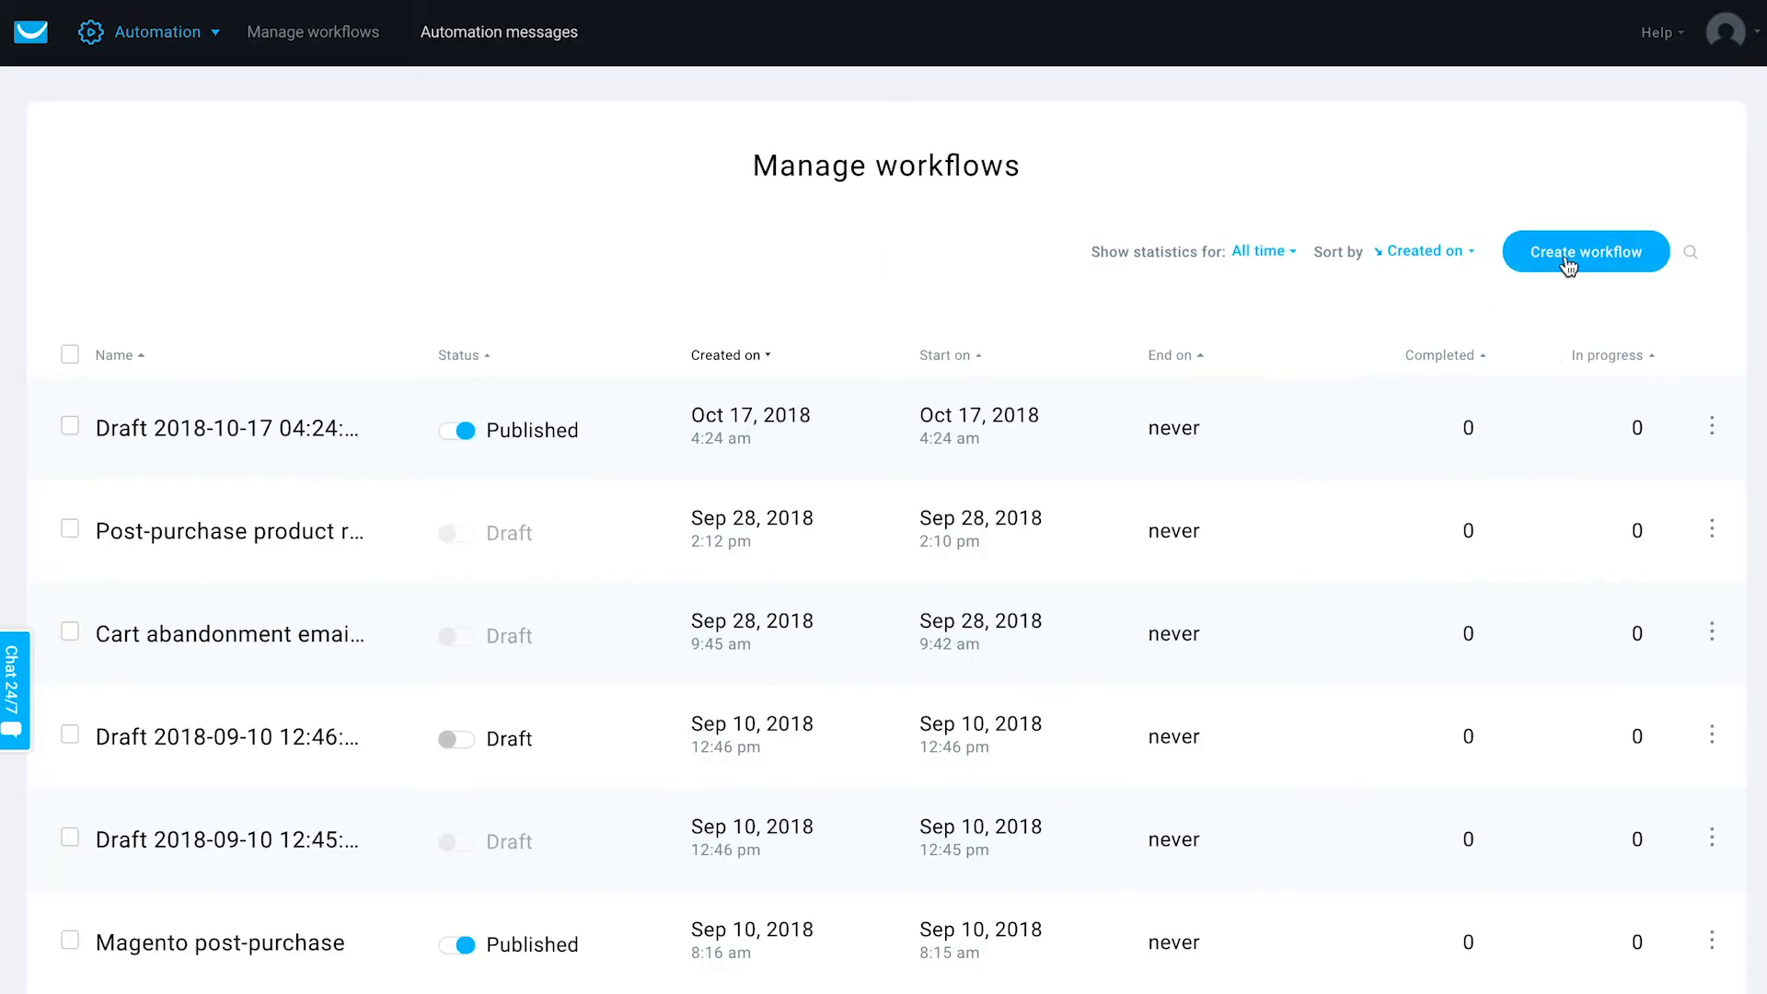
pyautogui.click(1569, 263)
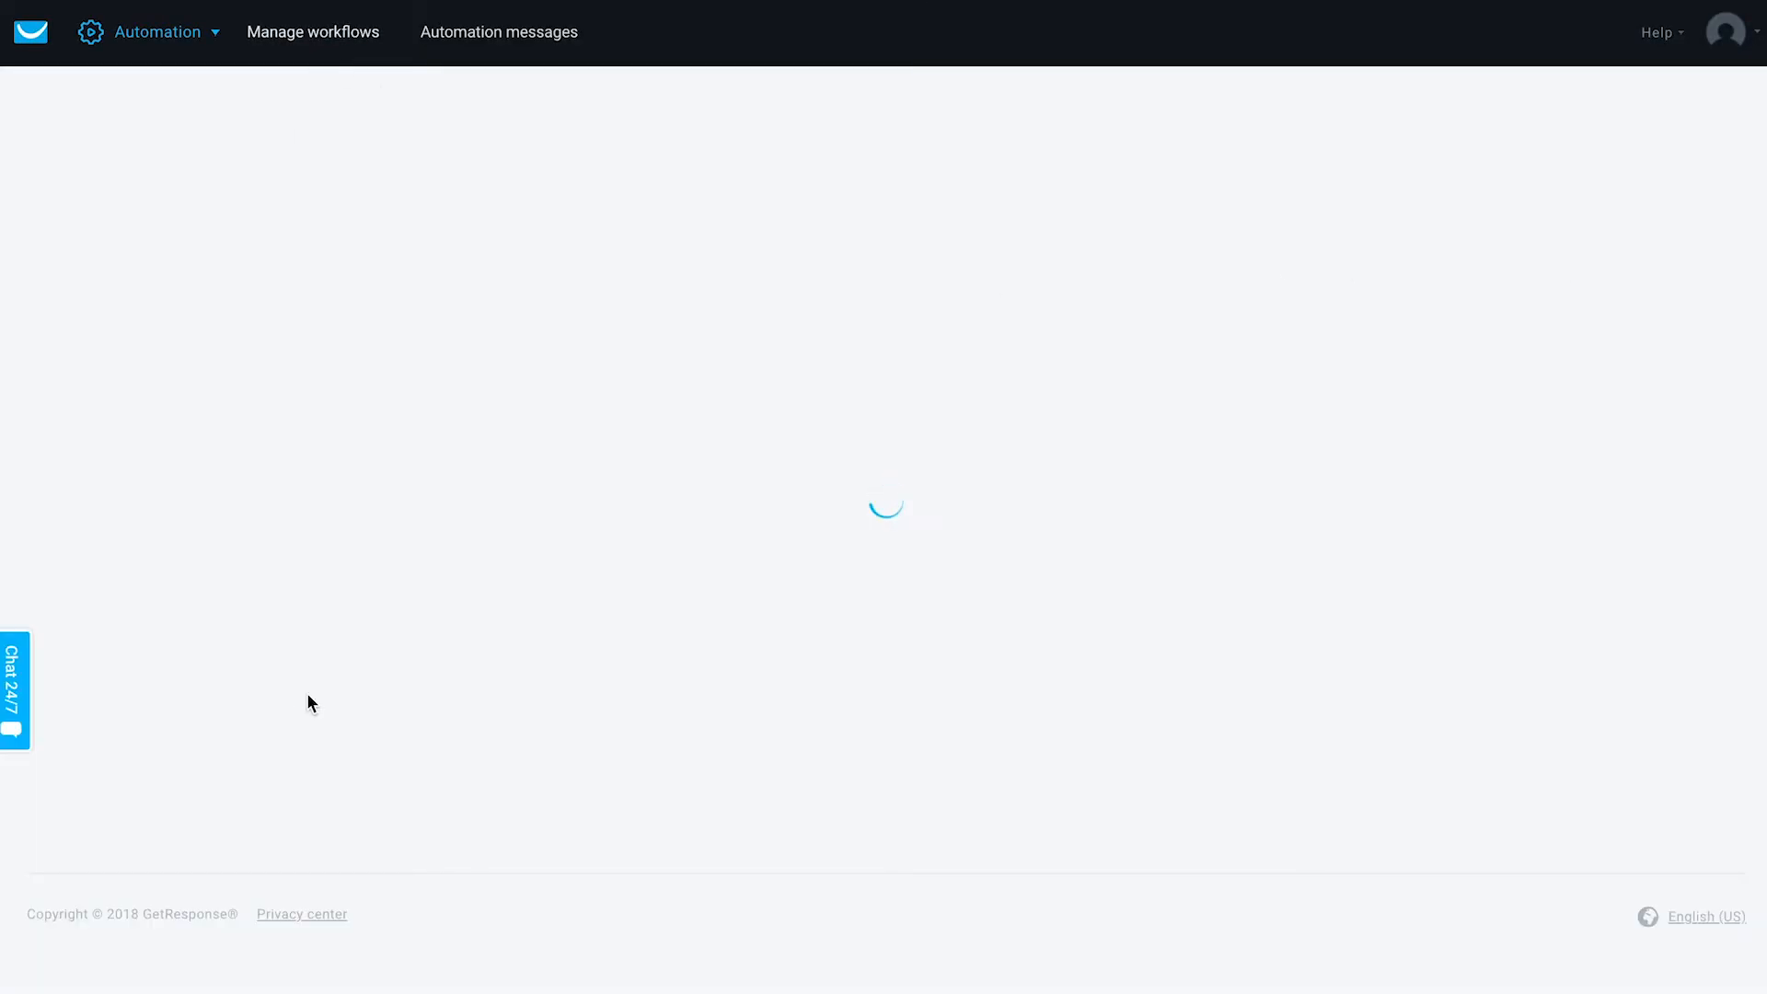
pyautogui.click(236, 681)
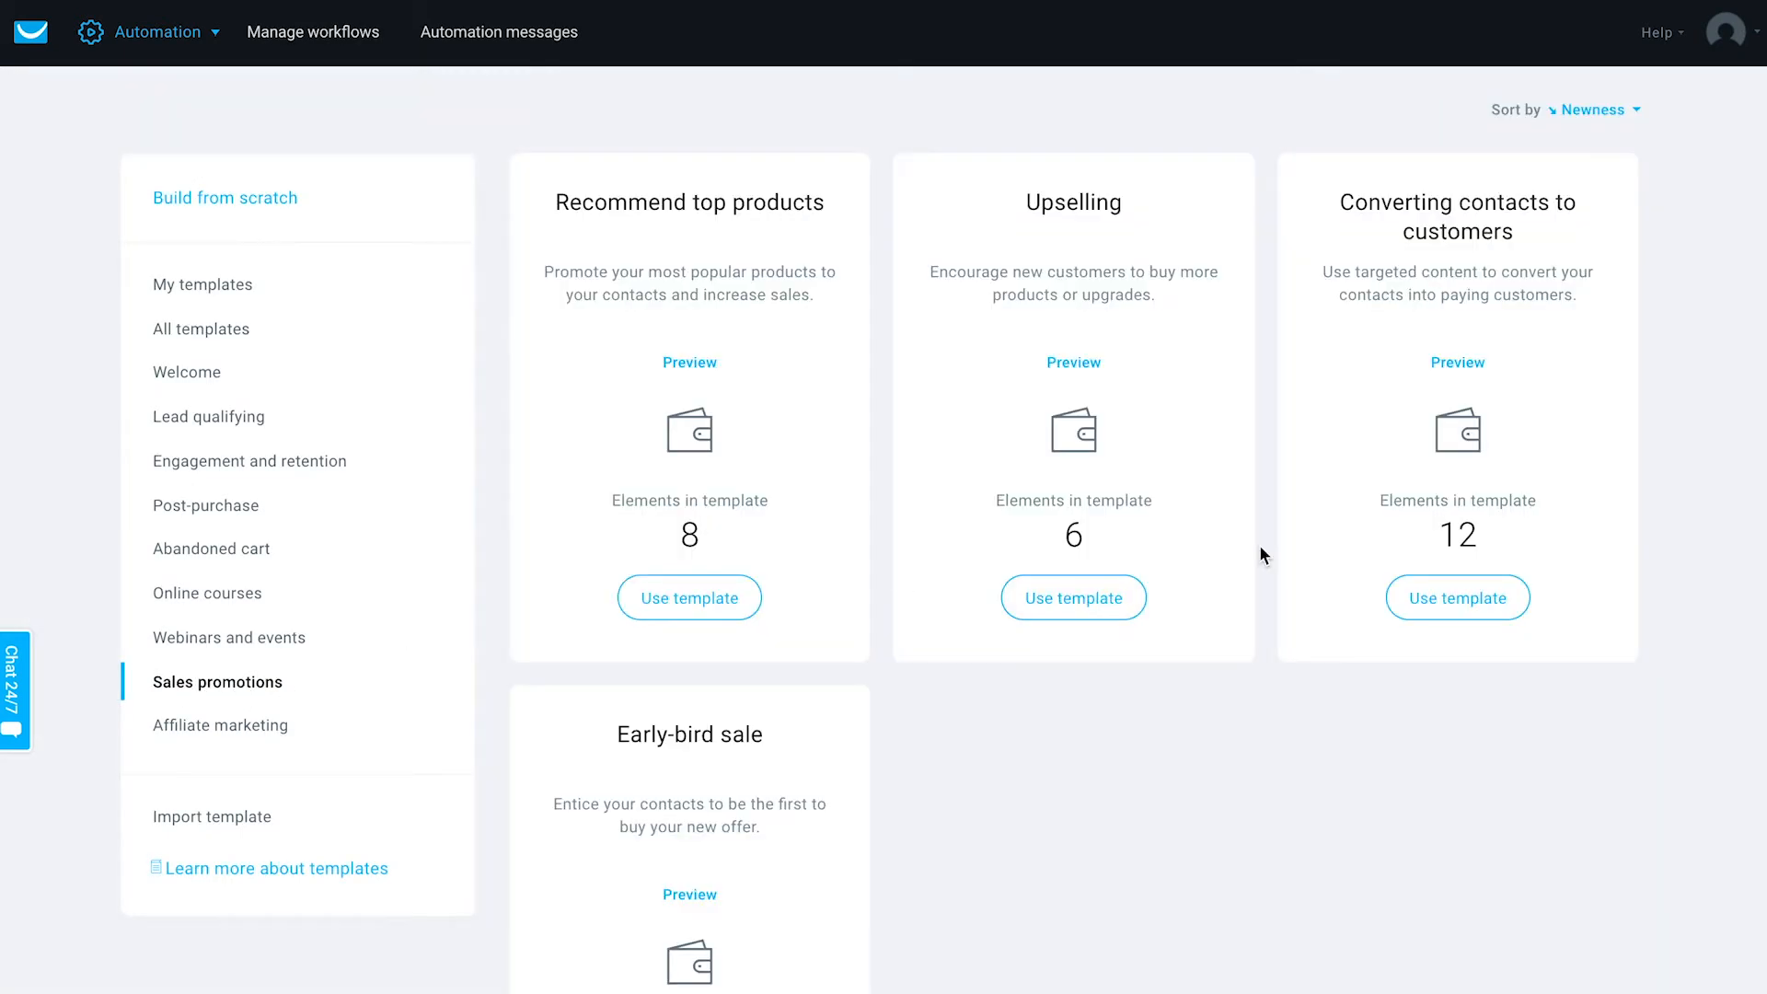
pyautogui.click(231, 512)
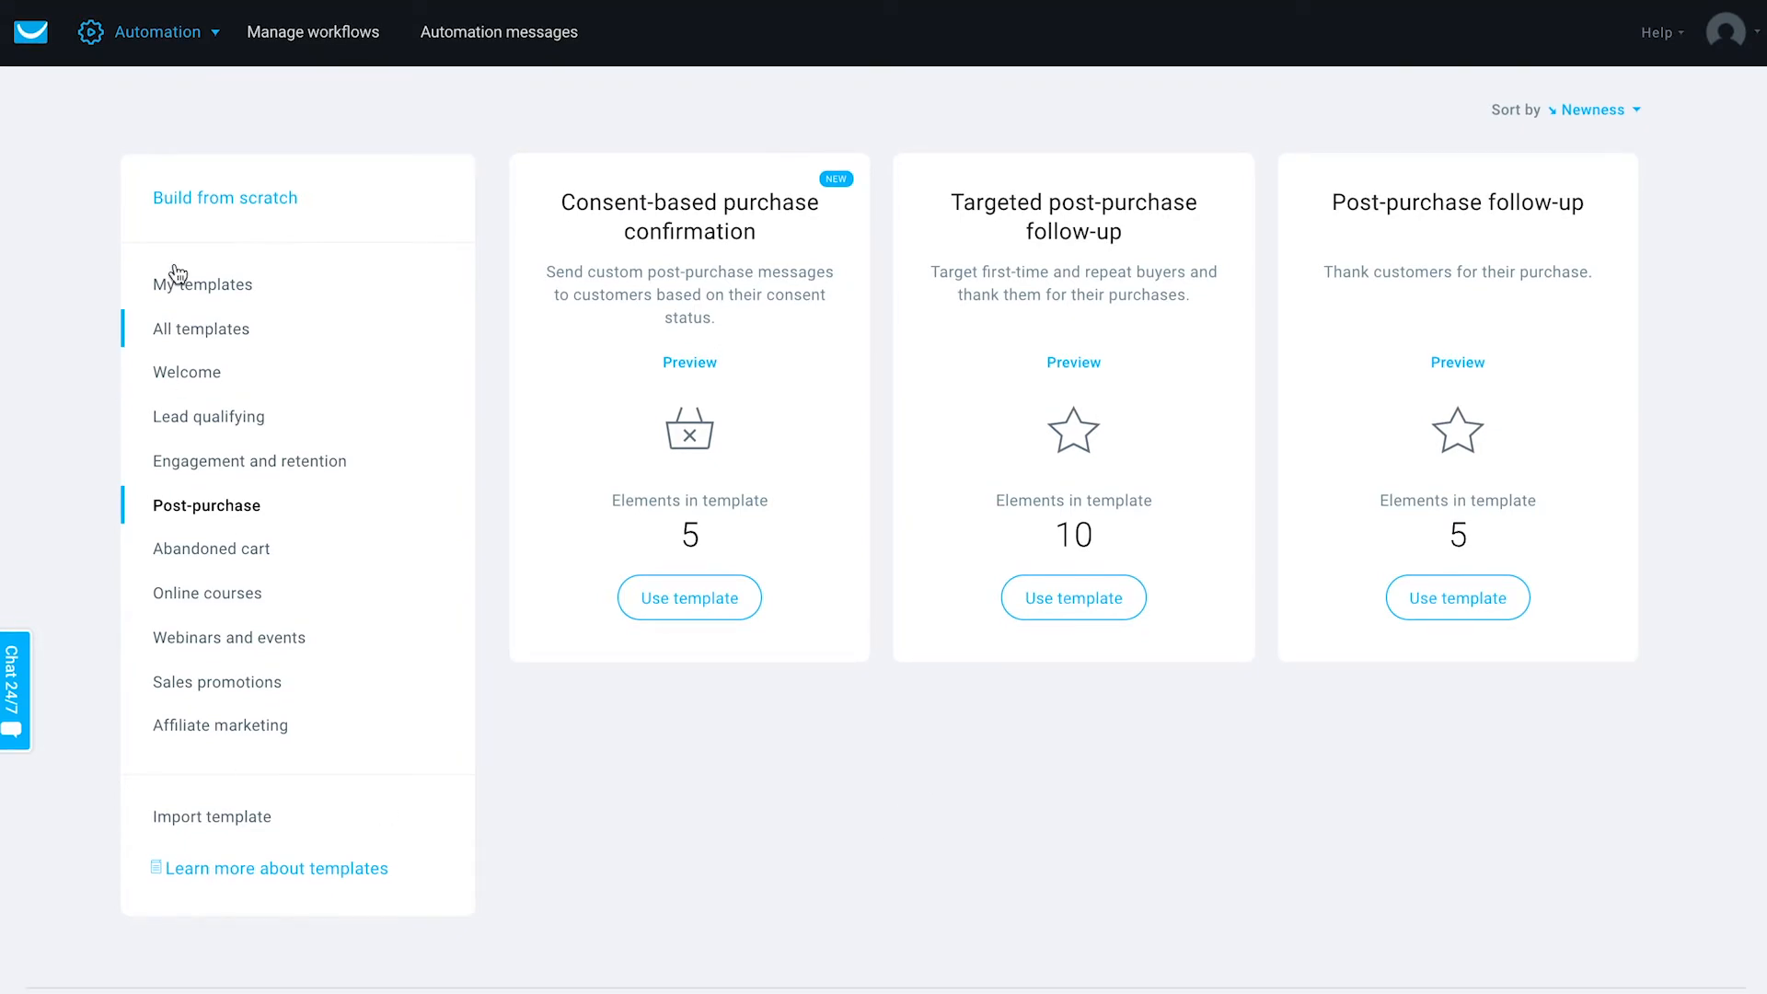
# - Create a new email marketing newsletter with the Drag-and-Drop Email Editor
pyautogui.click(166, 47)
pyautogui.moveTo(188, 48)
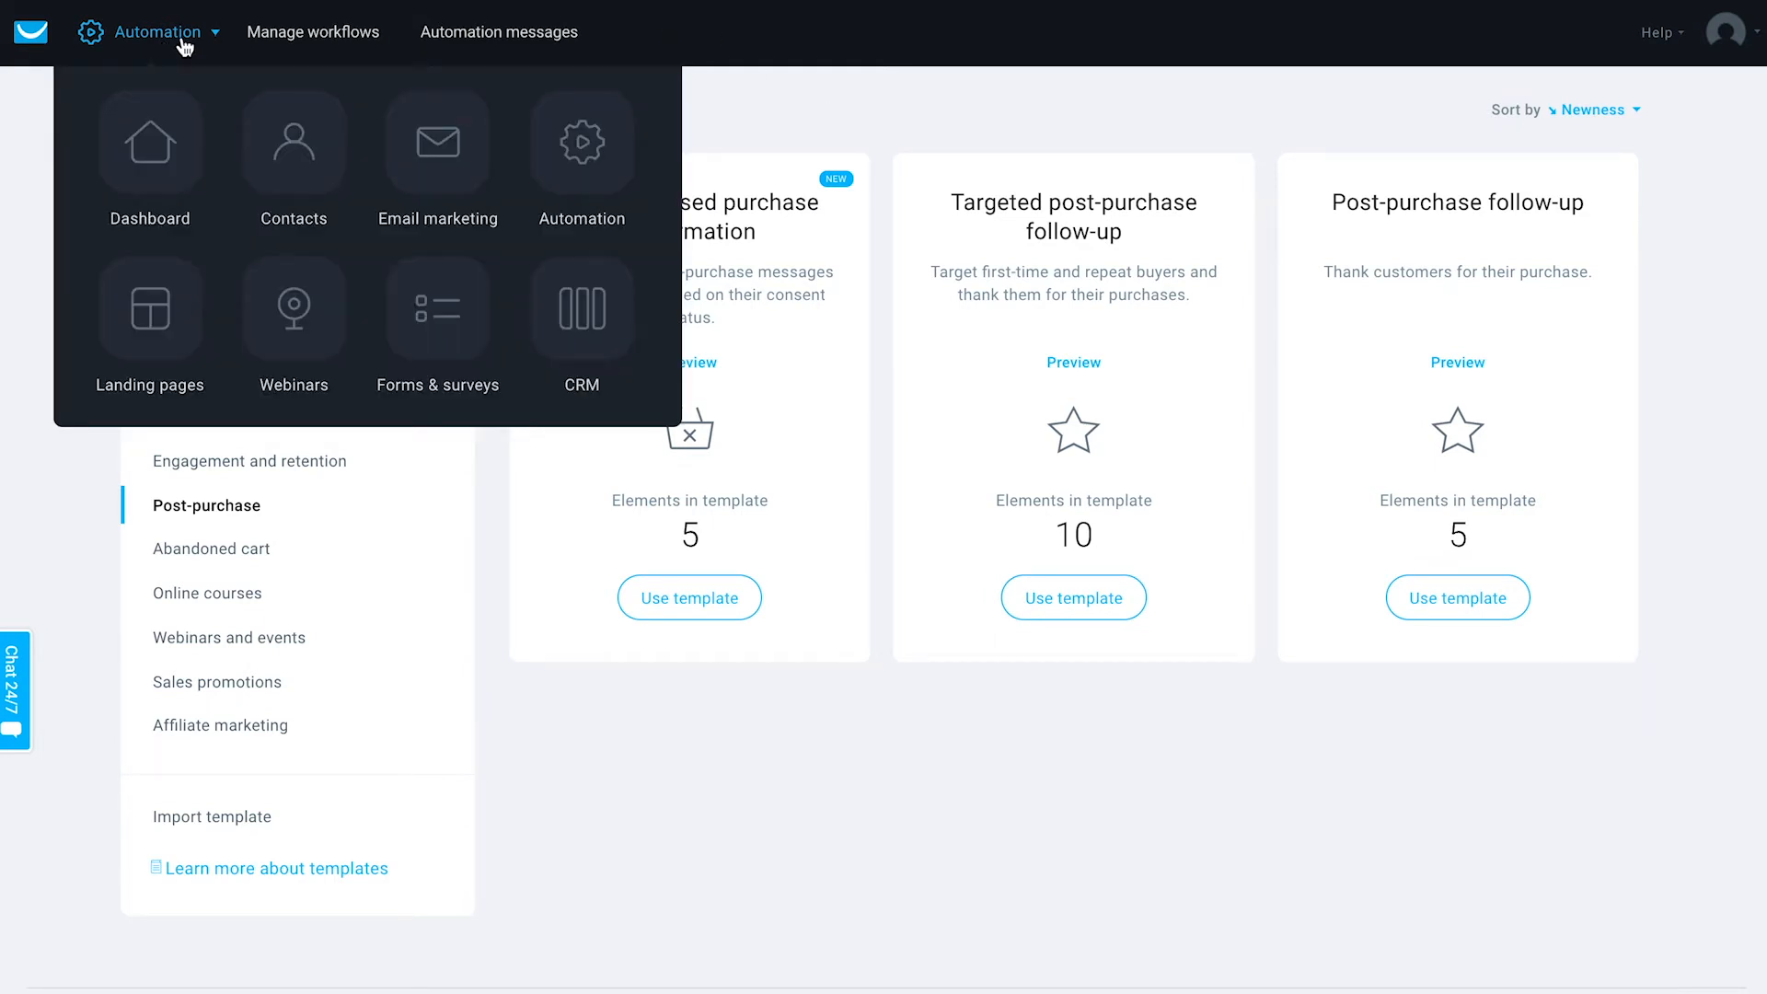
pyautogui.click(440, 145)
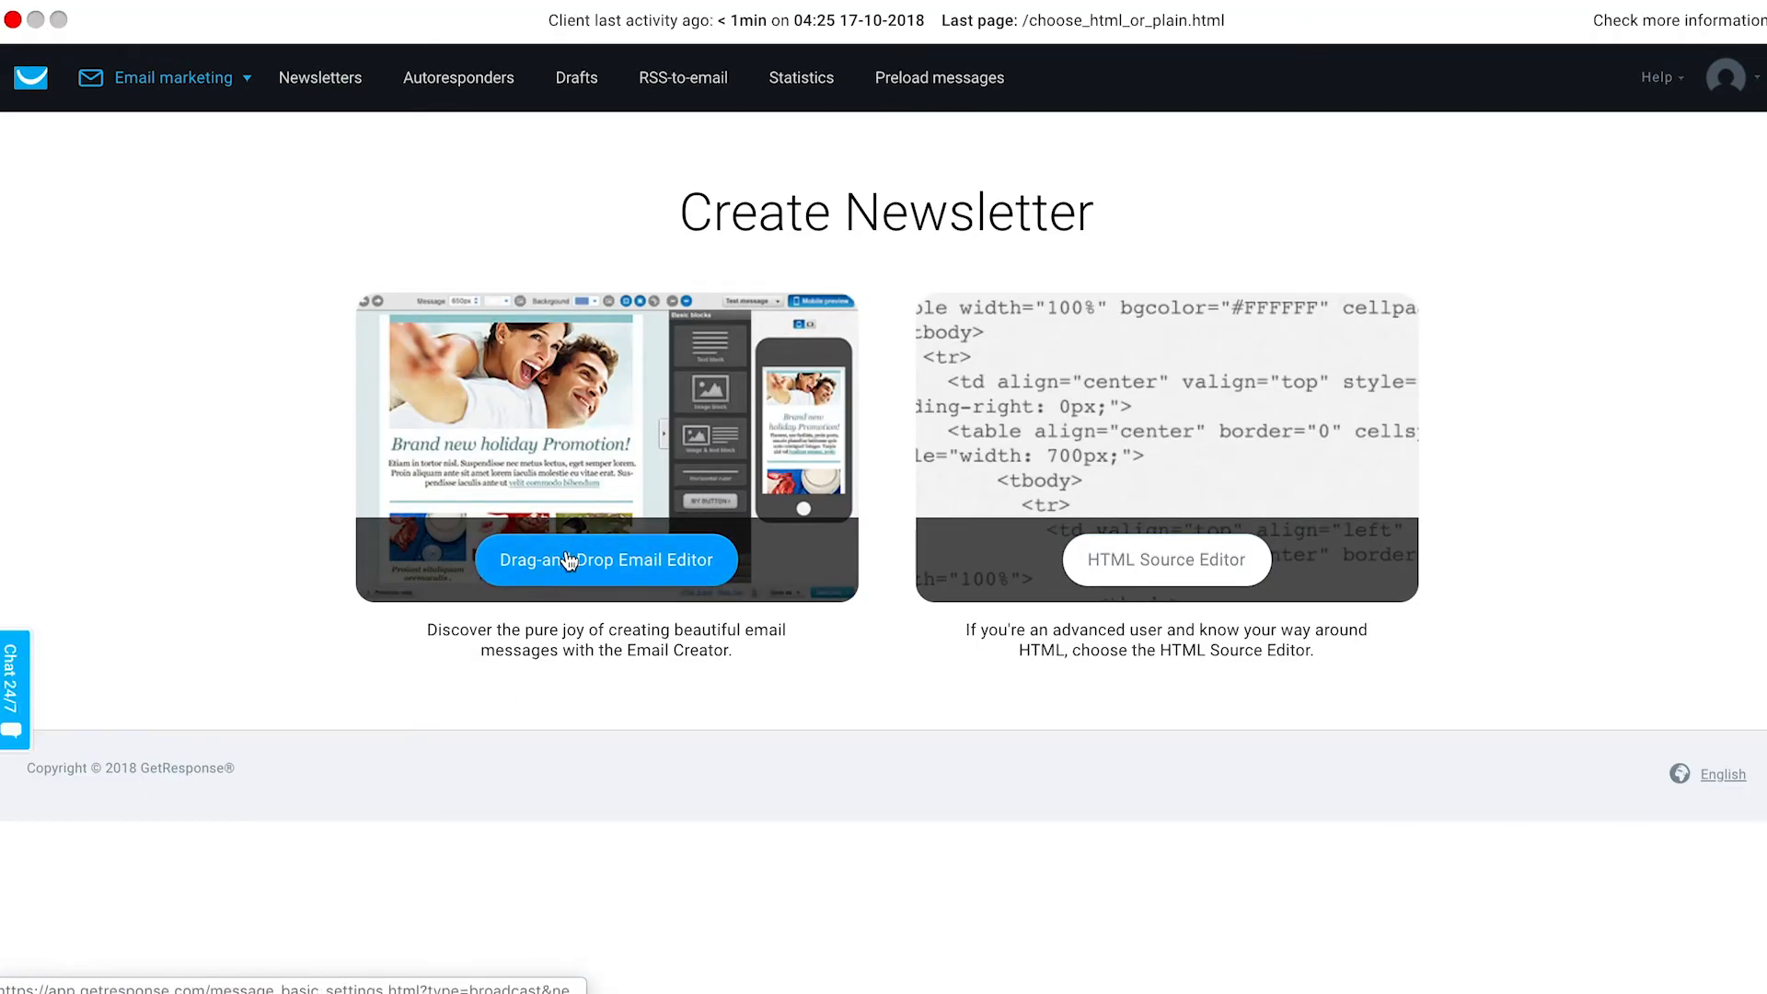
pyautogui.click(573, 561)
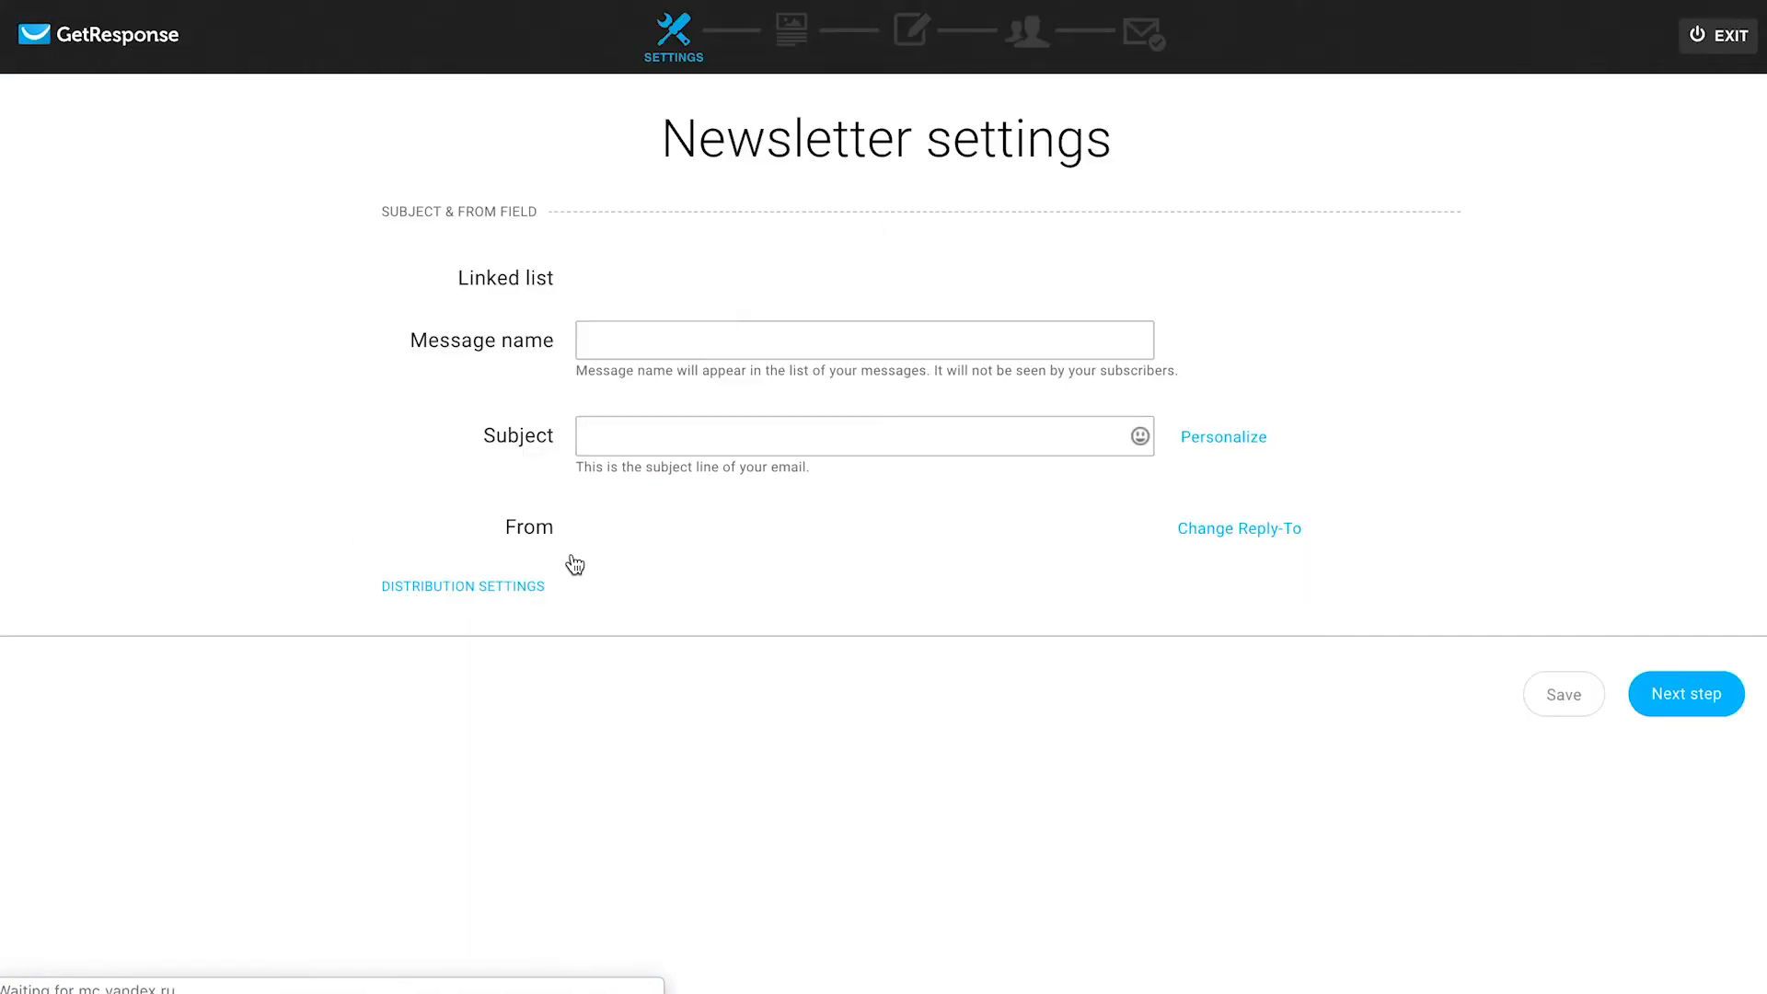
# - Link the newsletter to the_chocolate_monster_customers list, enter "You're gonna love this!" as message name and subject, and continue to template selection
pyautogui.click(674, 291)
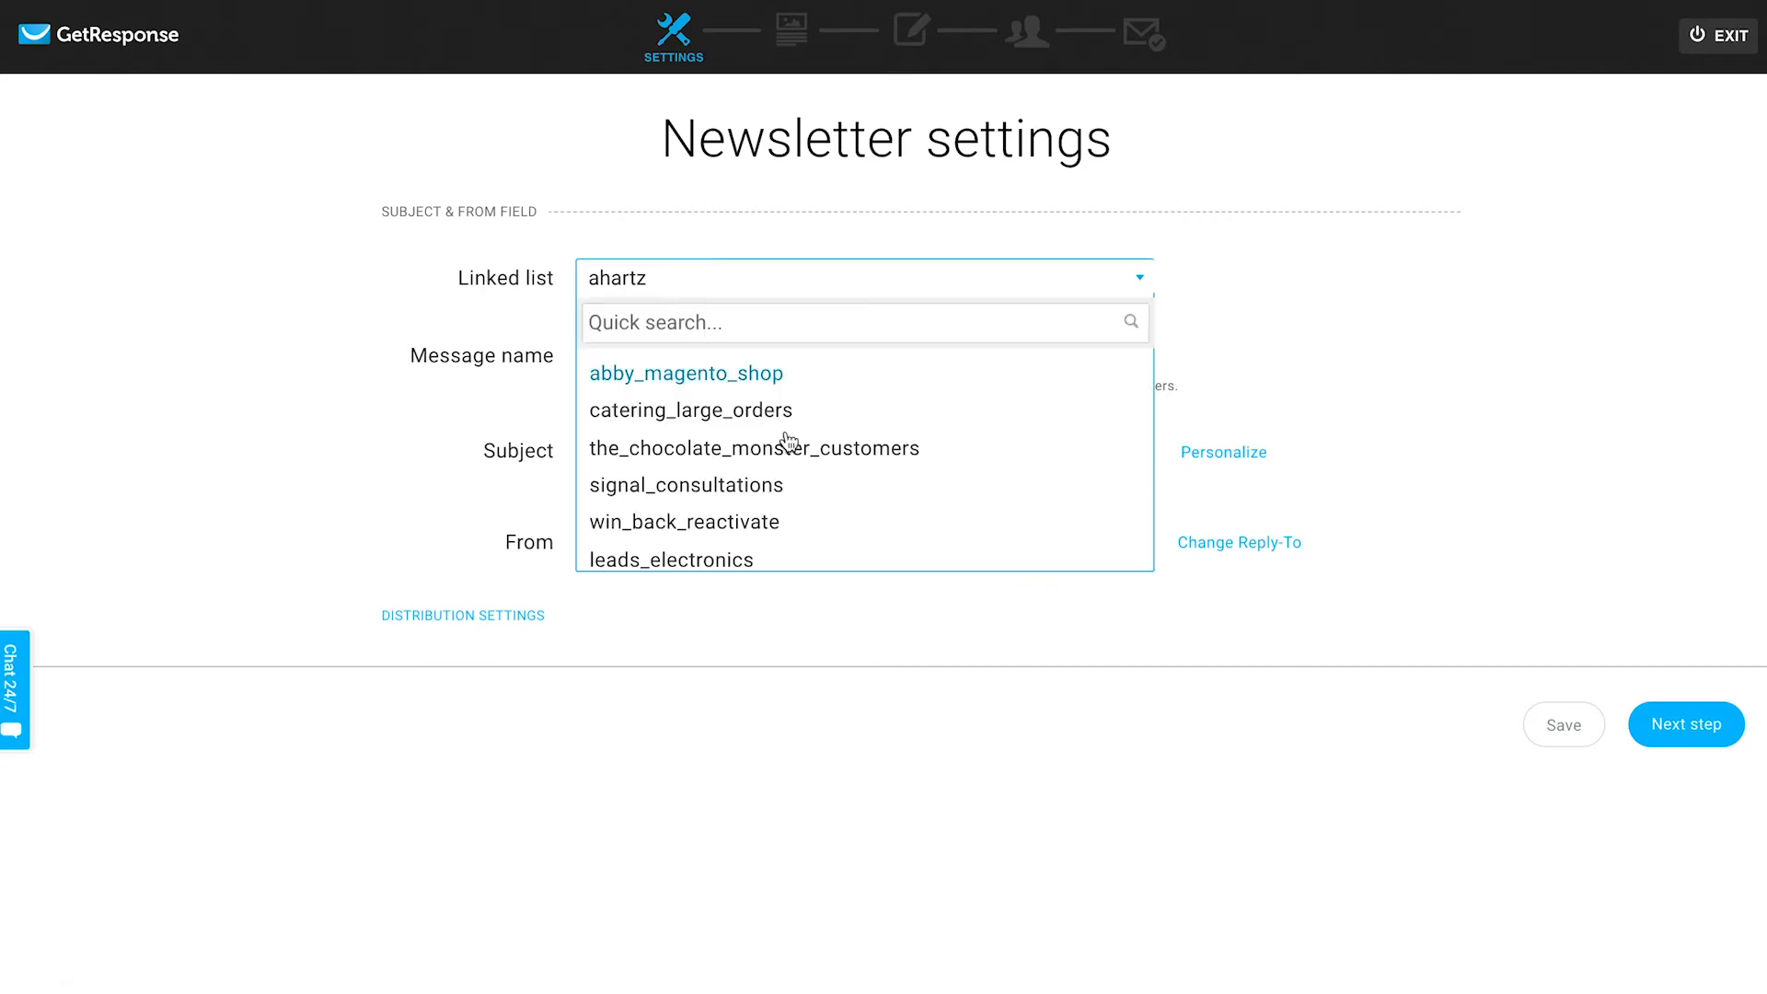
pyautogui.click(789, 444)
pyautogui.click(755, 359)
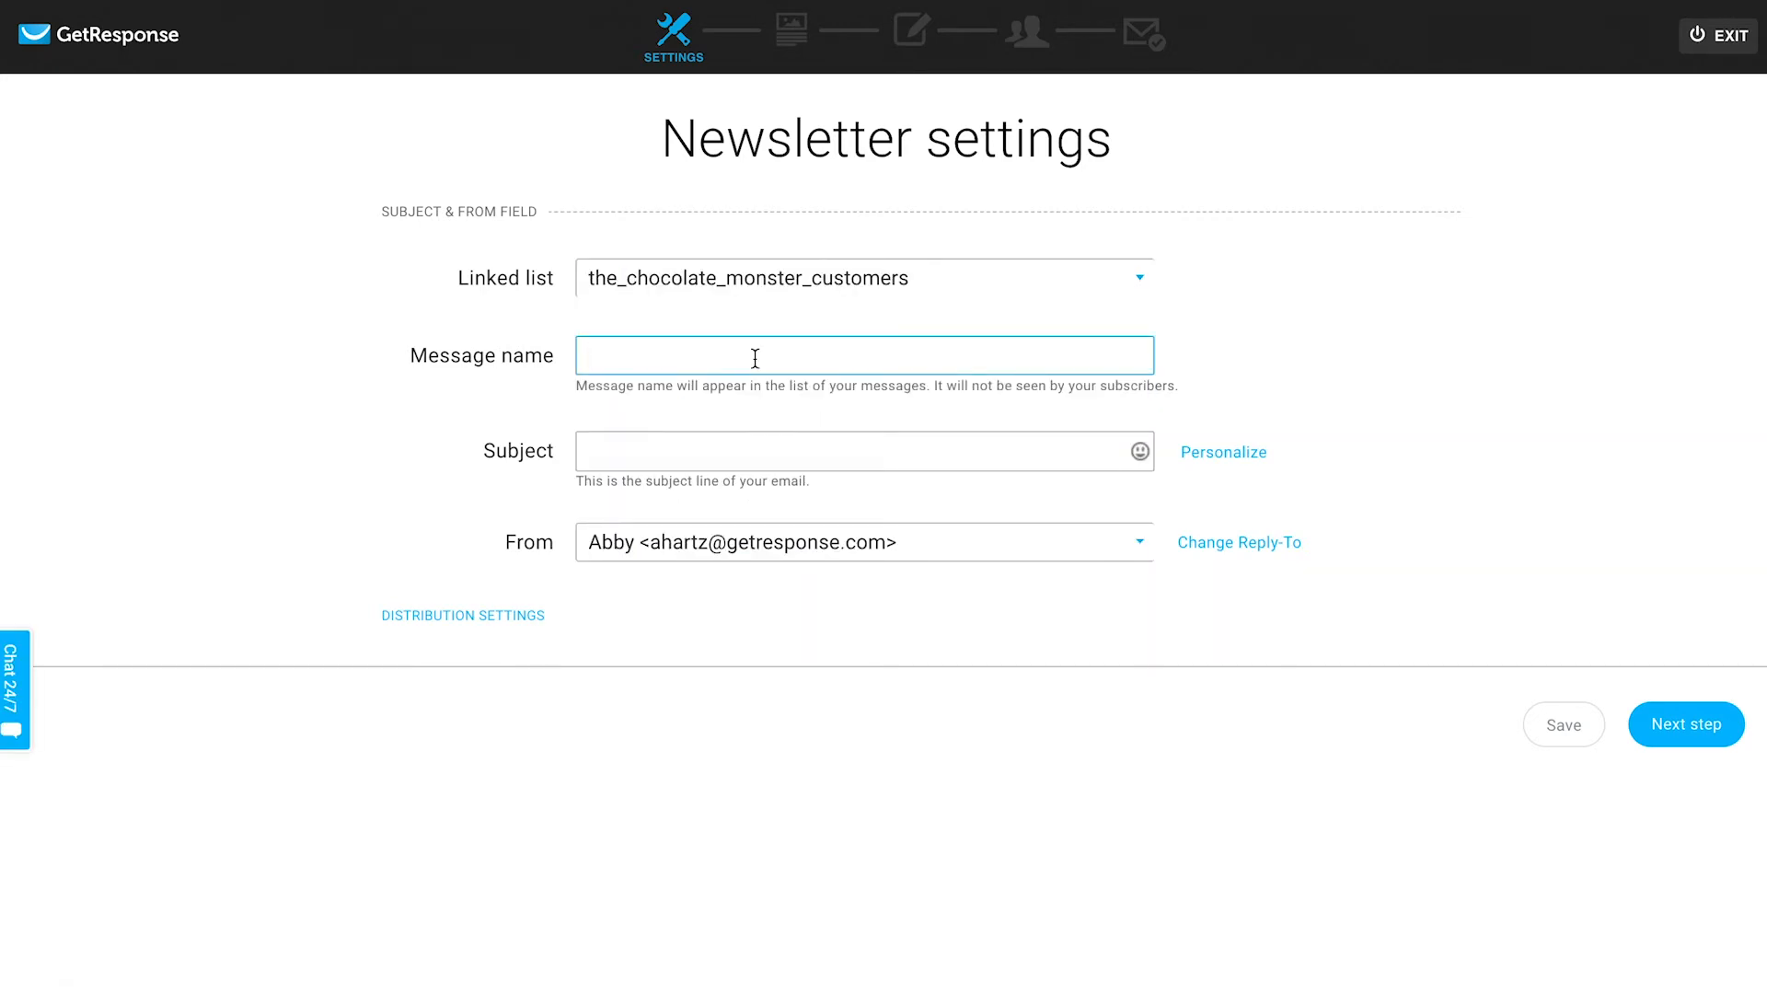
pyautogui.write("You're gonna love this!")
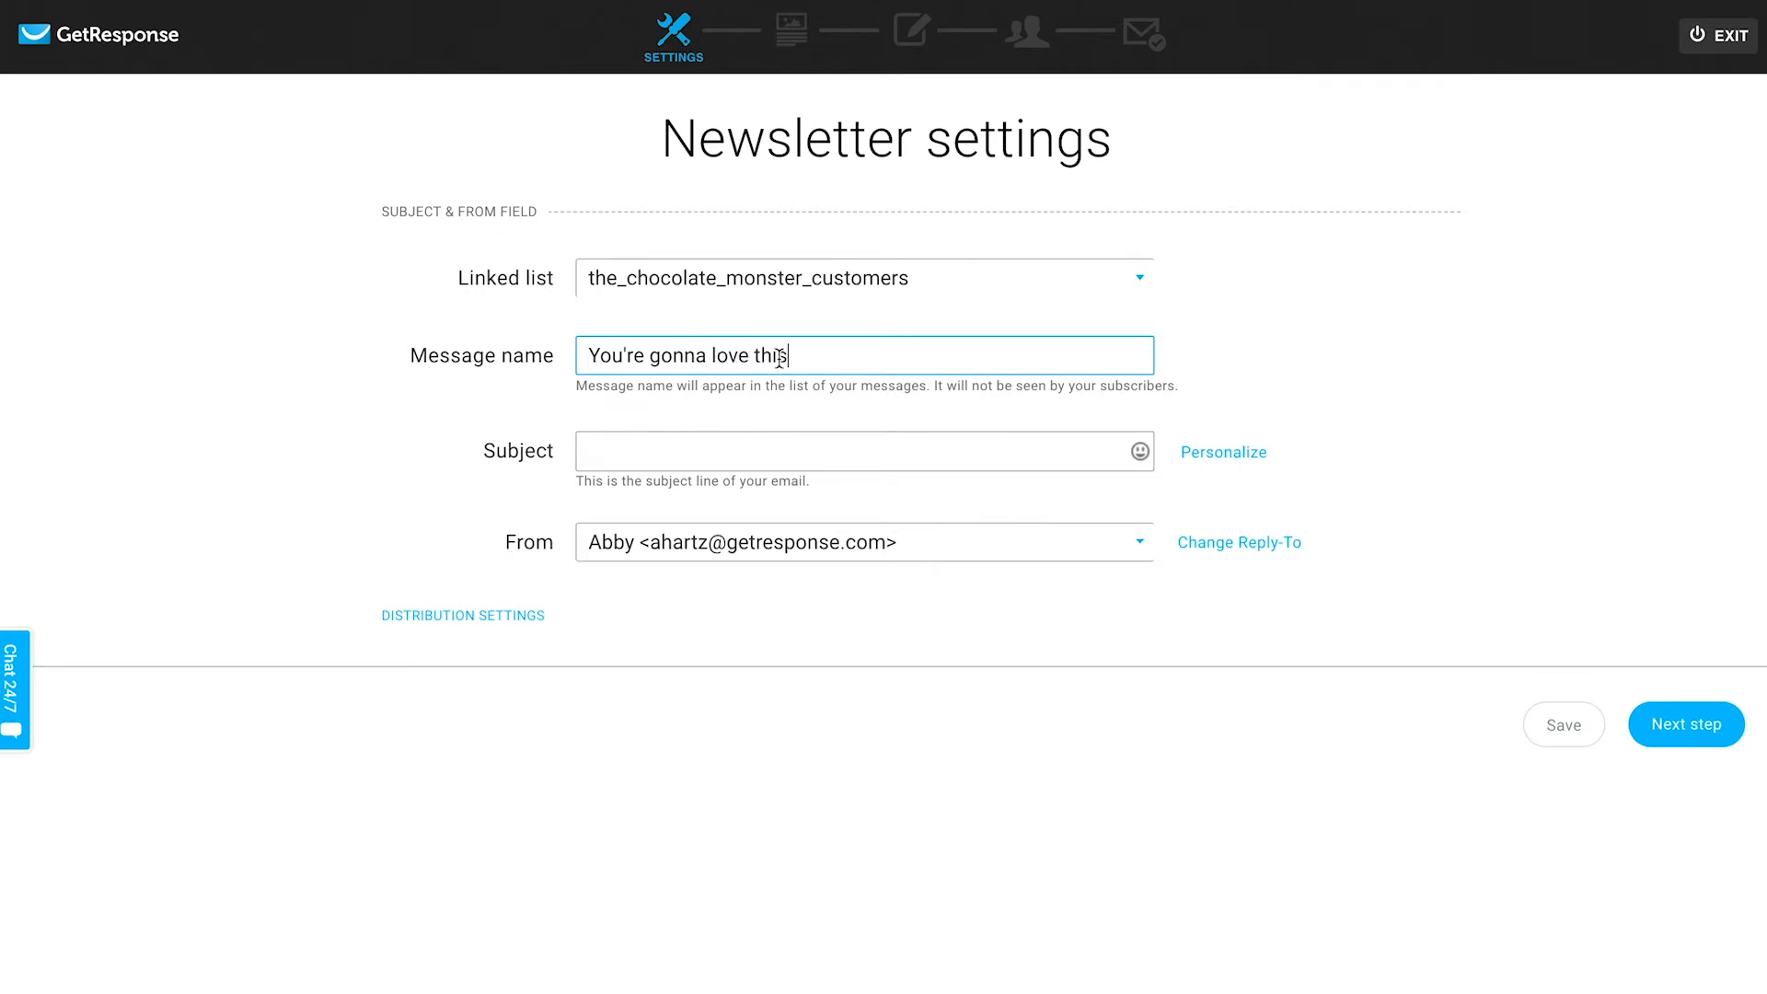
pyautogui.hotkey('ctrl', 'a')
pyautogui.hotkey('ctrl', 'c')
pyautogui.click(805, 462)
pyautogui.hotkey('ctrl', 'v')
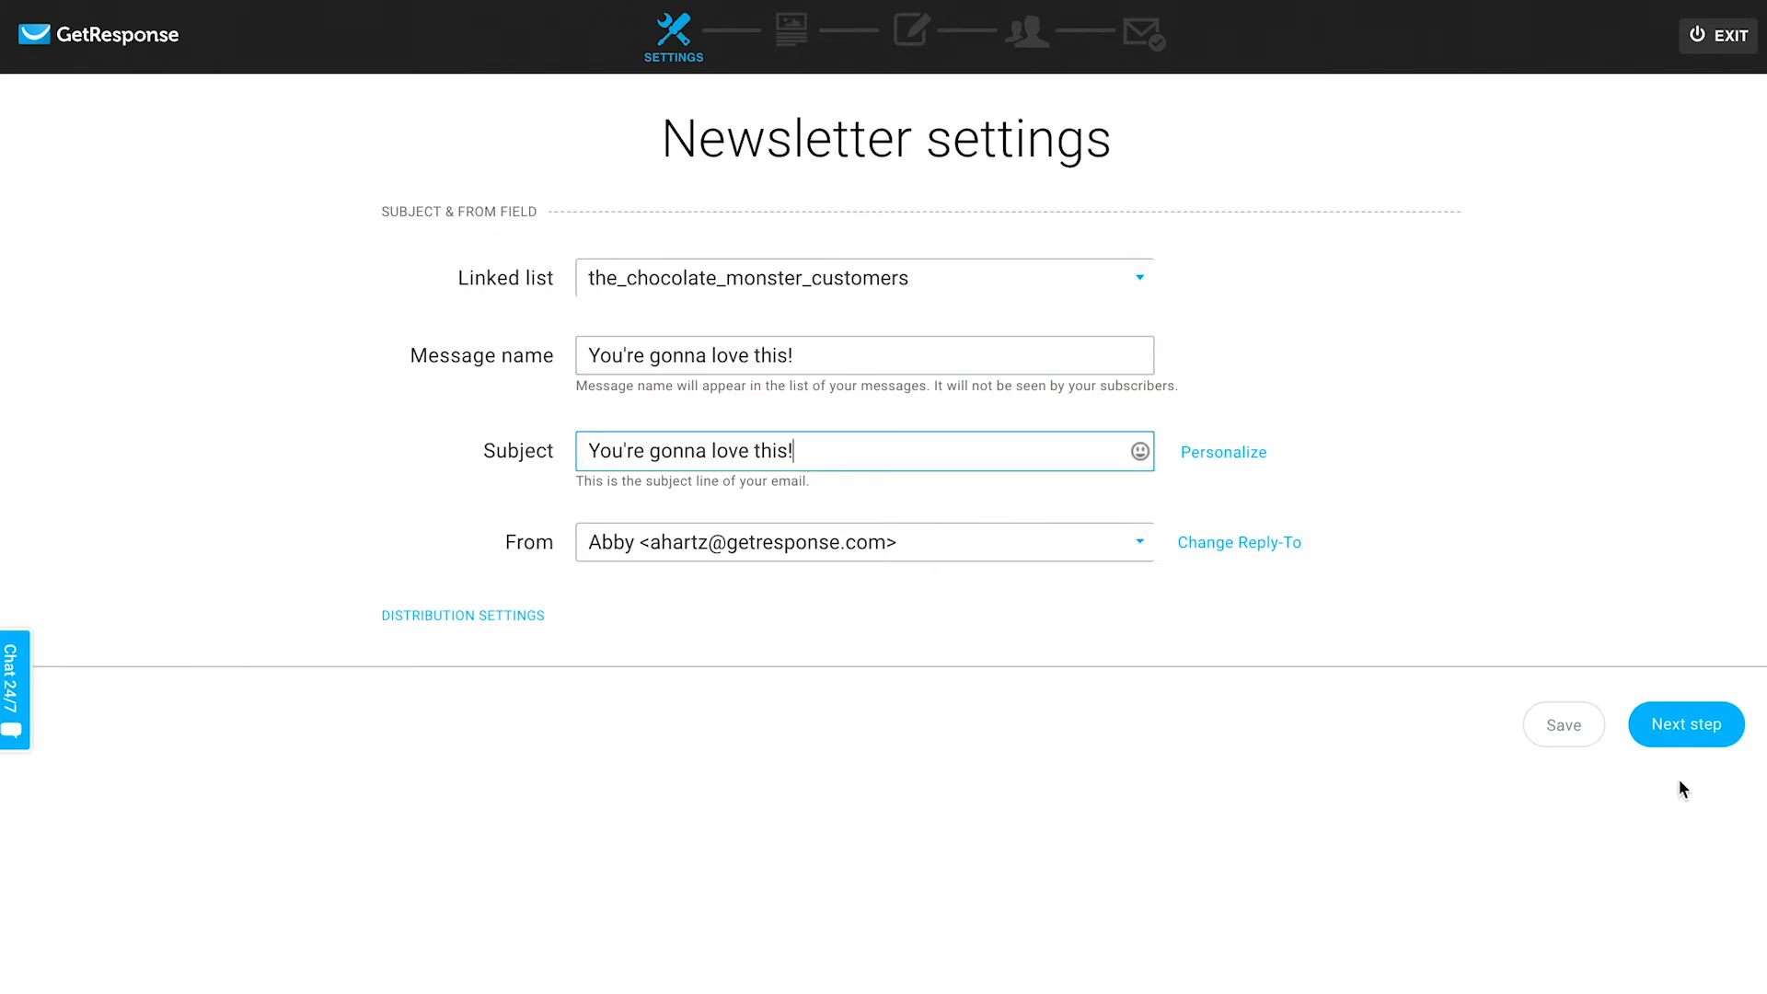
pyautogui.click(1657, 727)
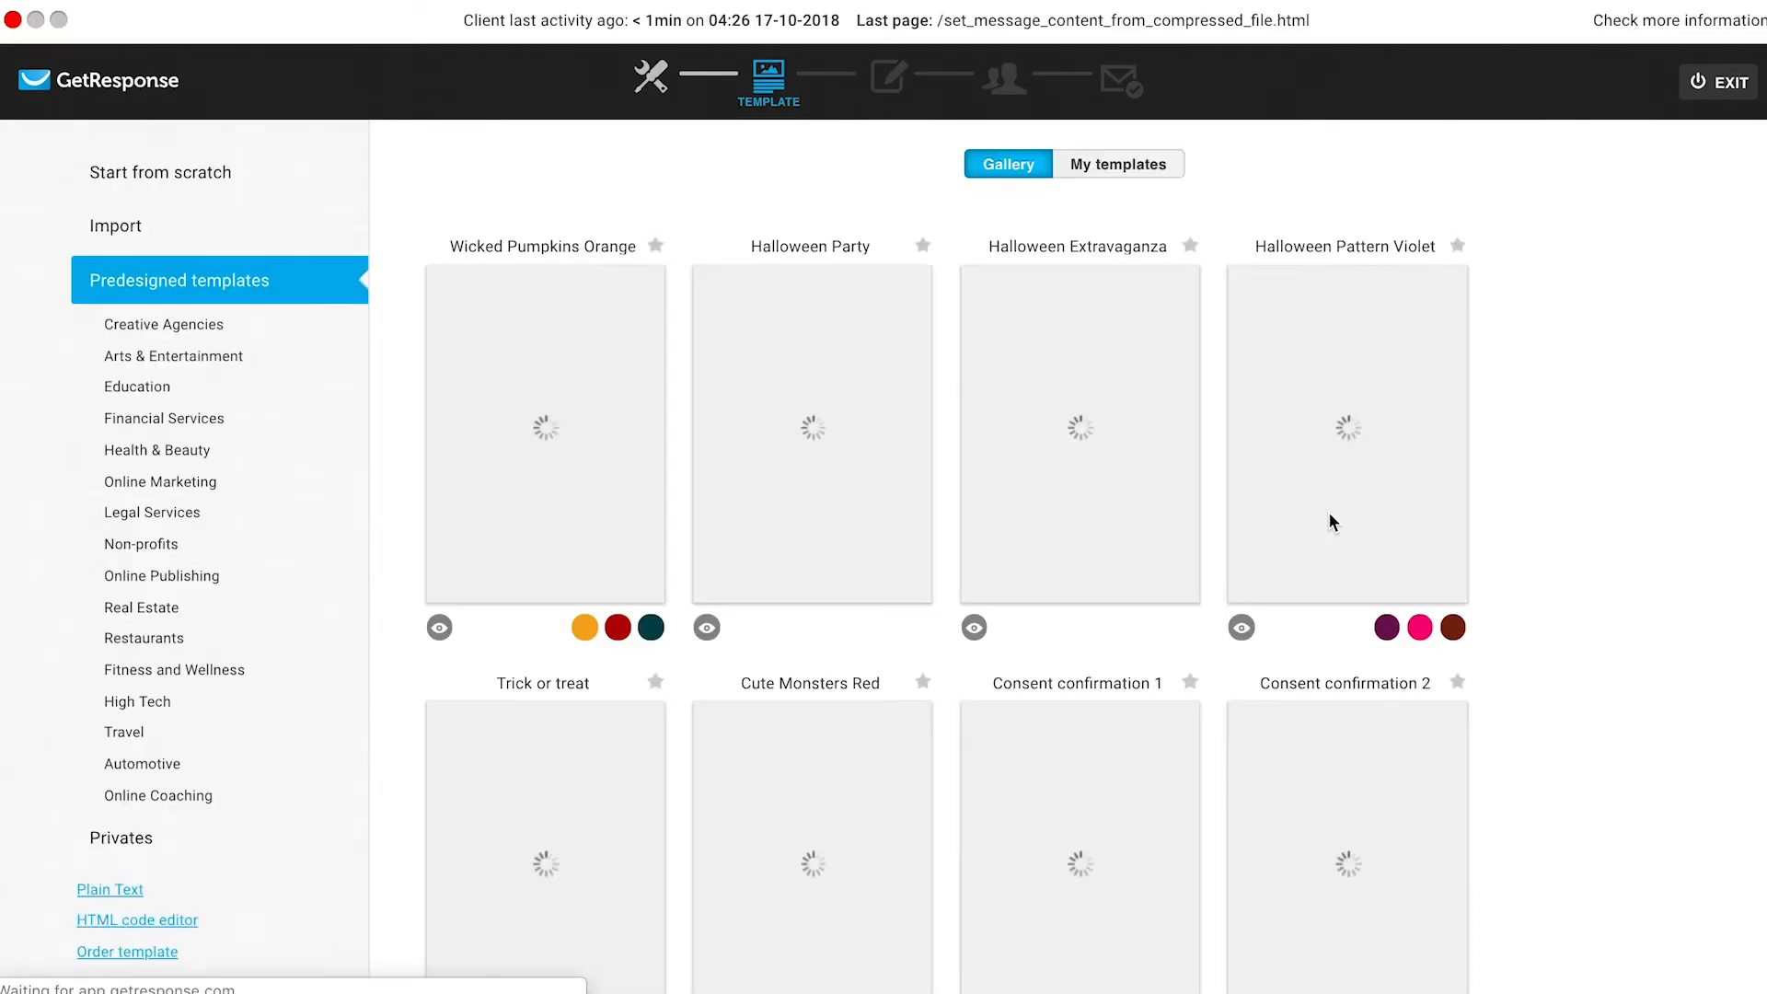
# - Choose the Birthday Discount predesigned template for the newsletter
pyautogui.scroll(-10, 1673, 732)
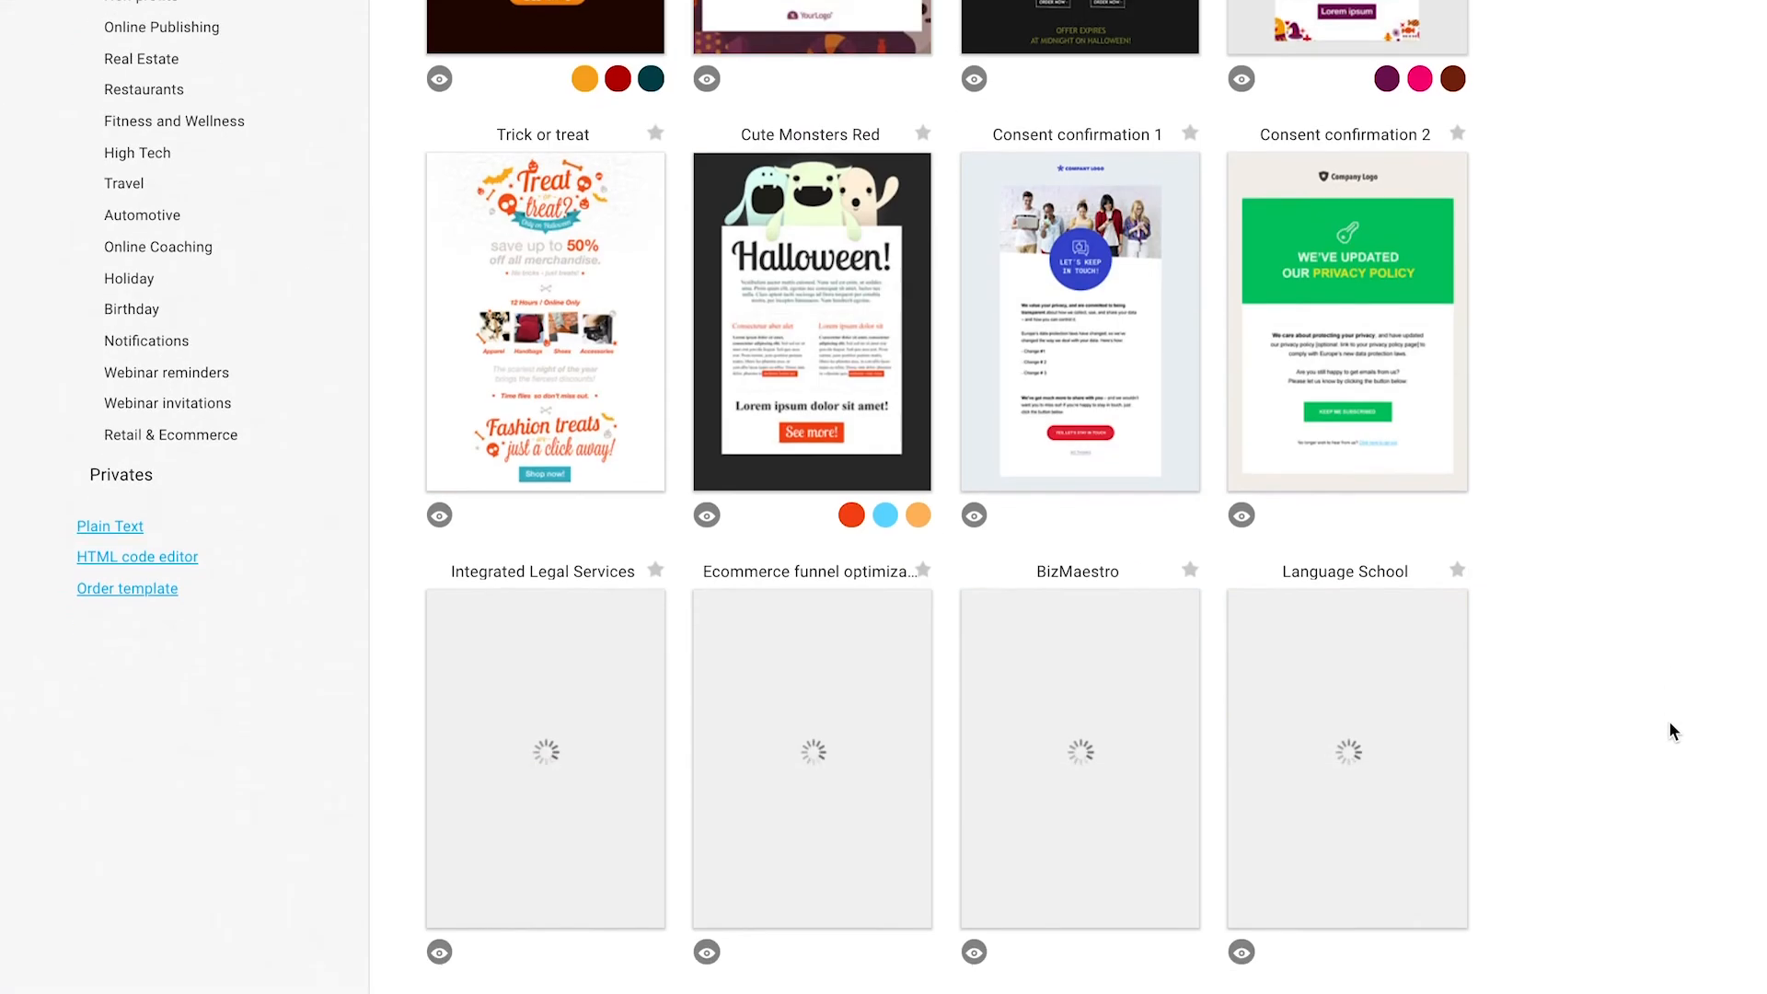
pyautogui.scroll(-3, 1673, 732)
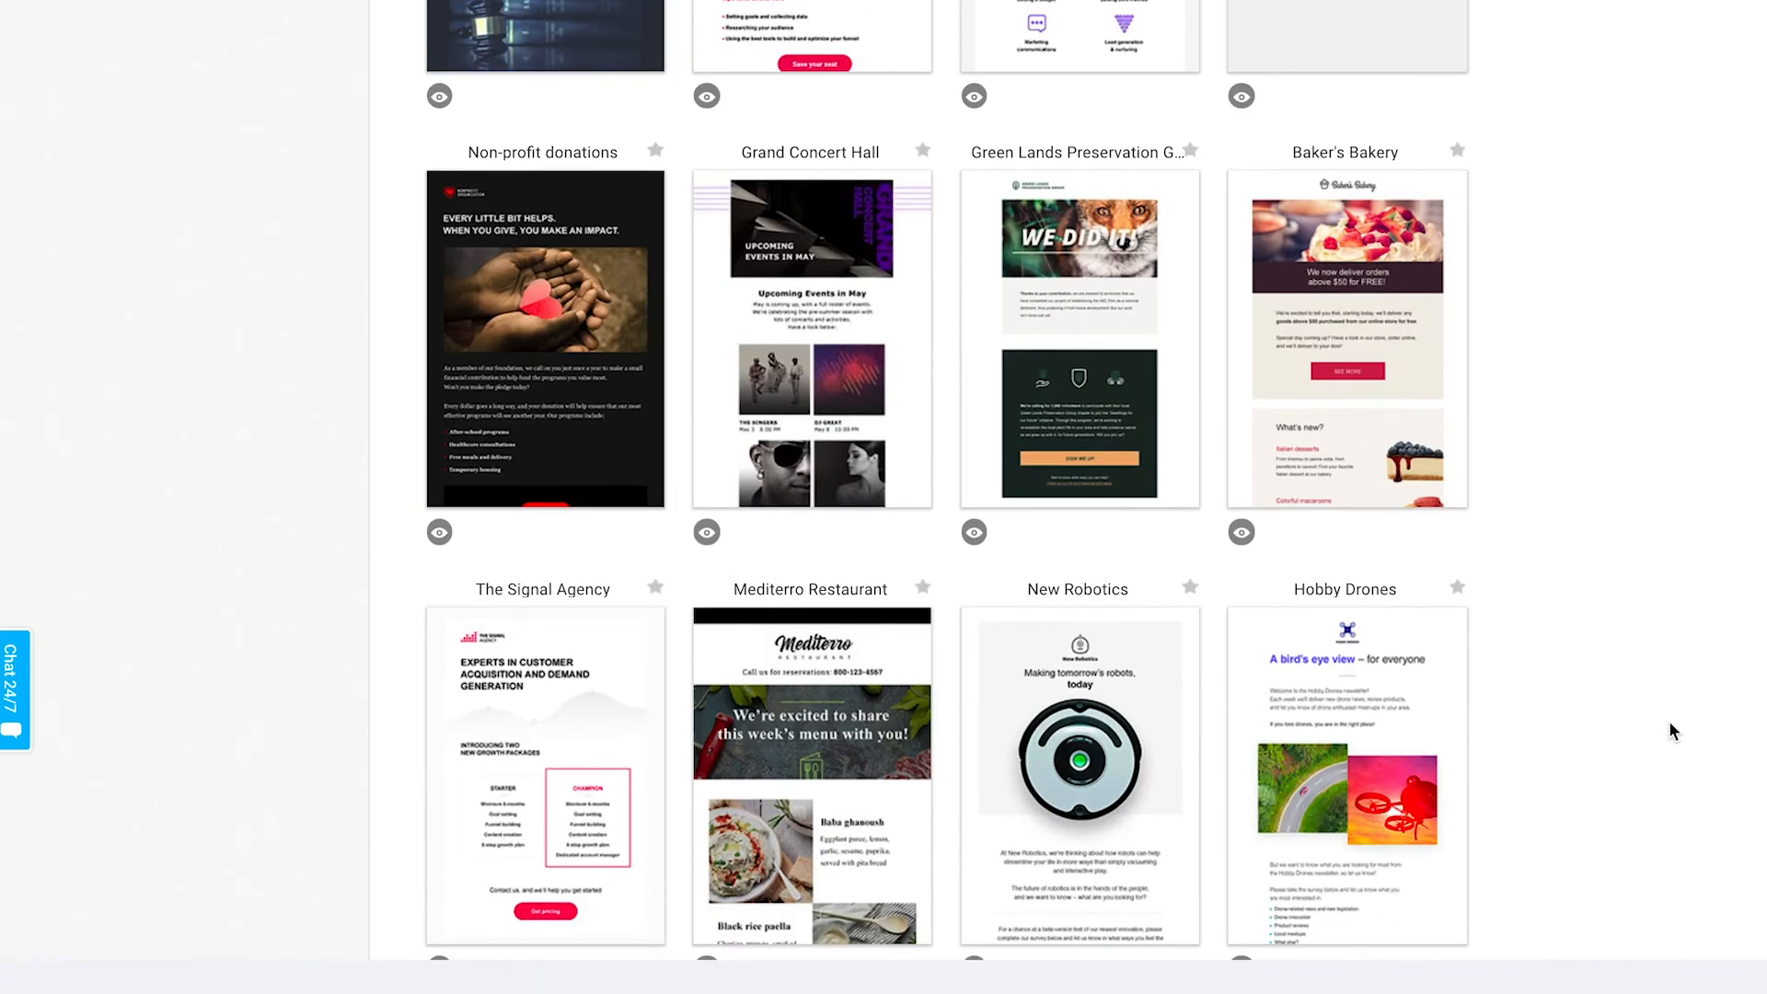
pyautogui.scroll(-5, 1674, 732)
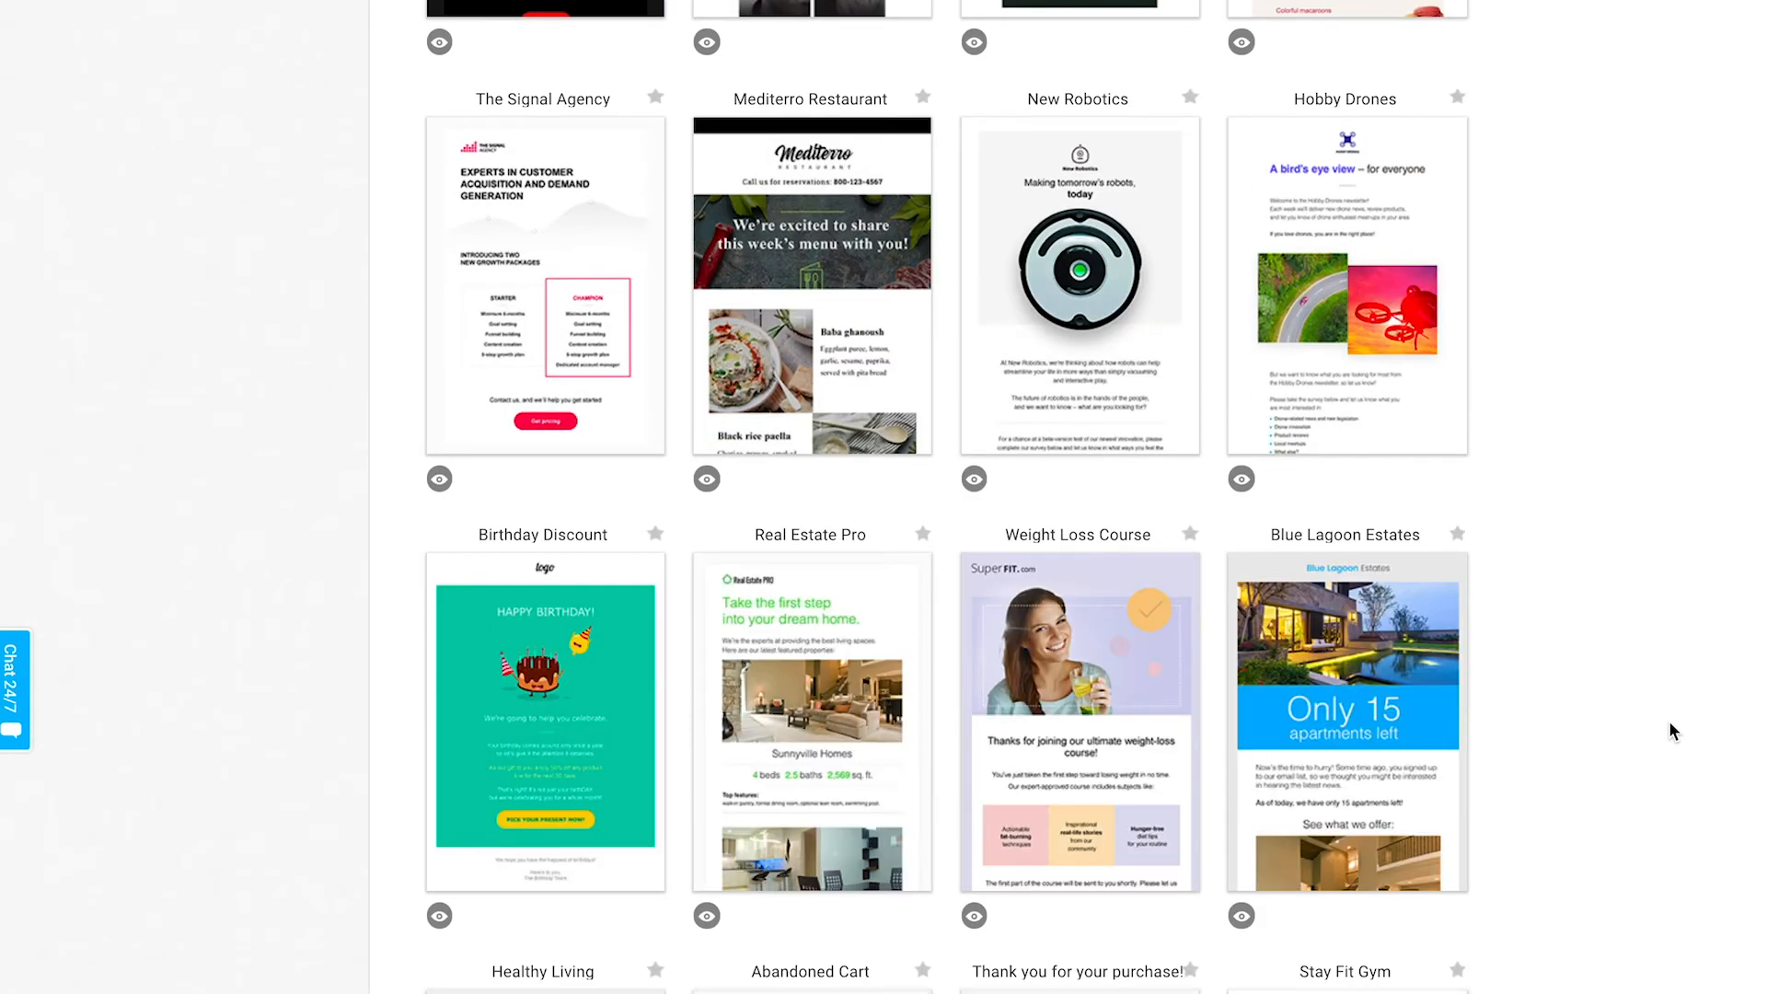
pyautogui.scroll(-2, 1667, 730)
pyautogui.click(563, 572)
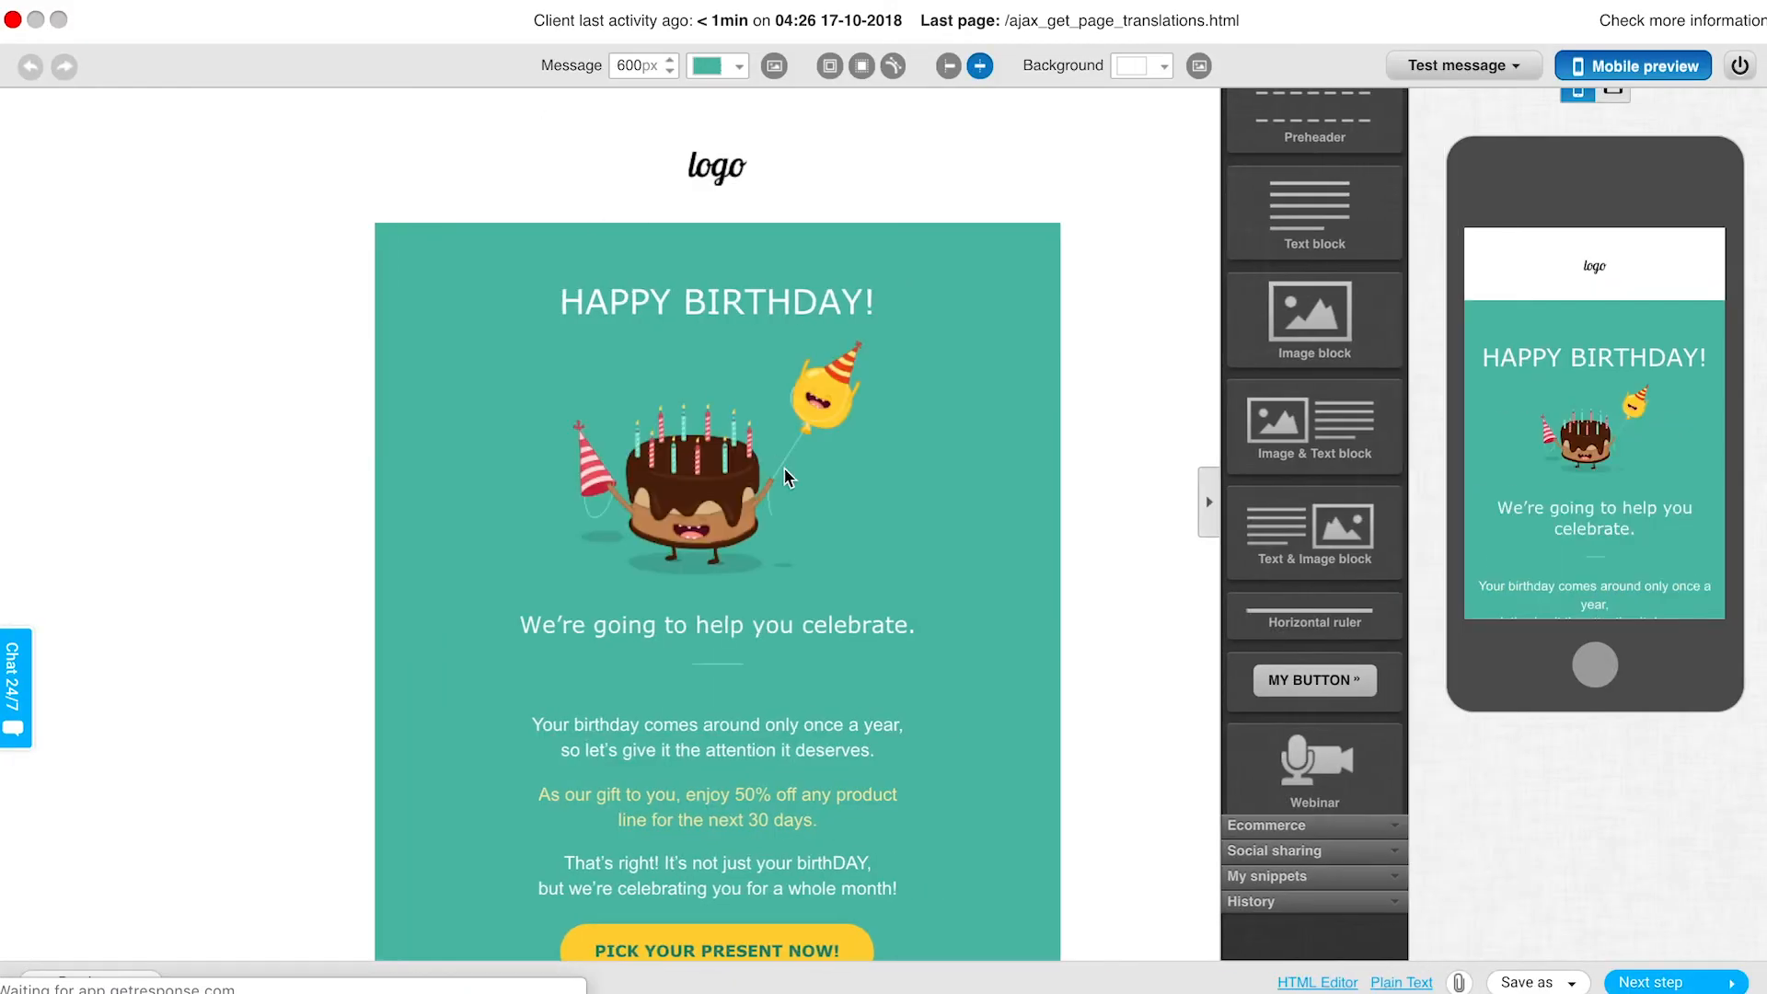
# - Clear the heading text above the cake image in the newsletter
pyautogui.click(793, 300)
pyautogui.tripleClick(793, 300)
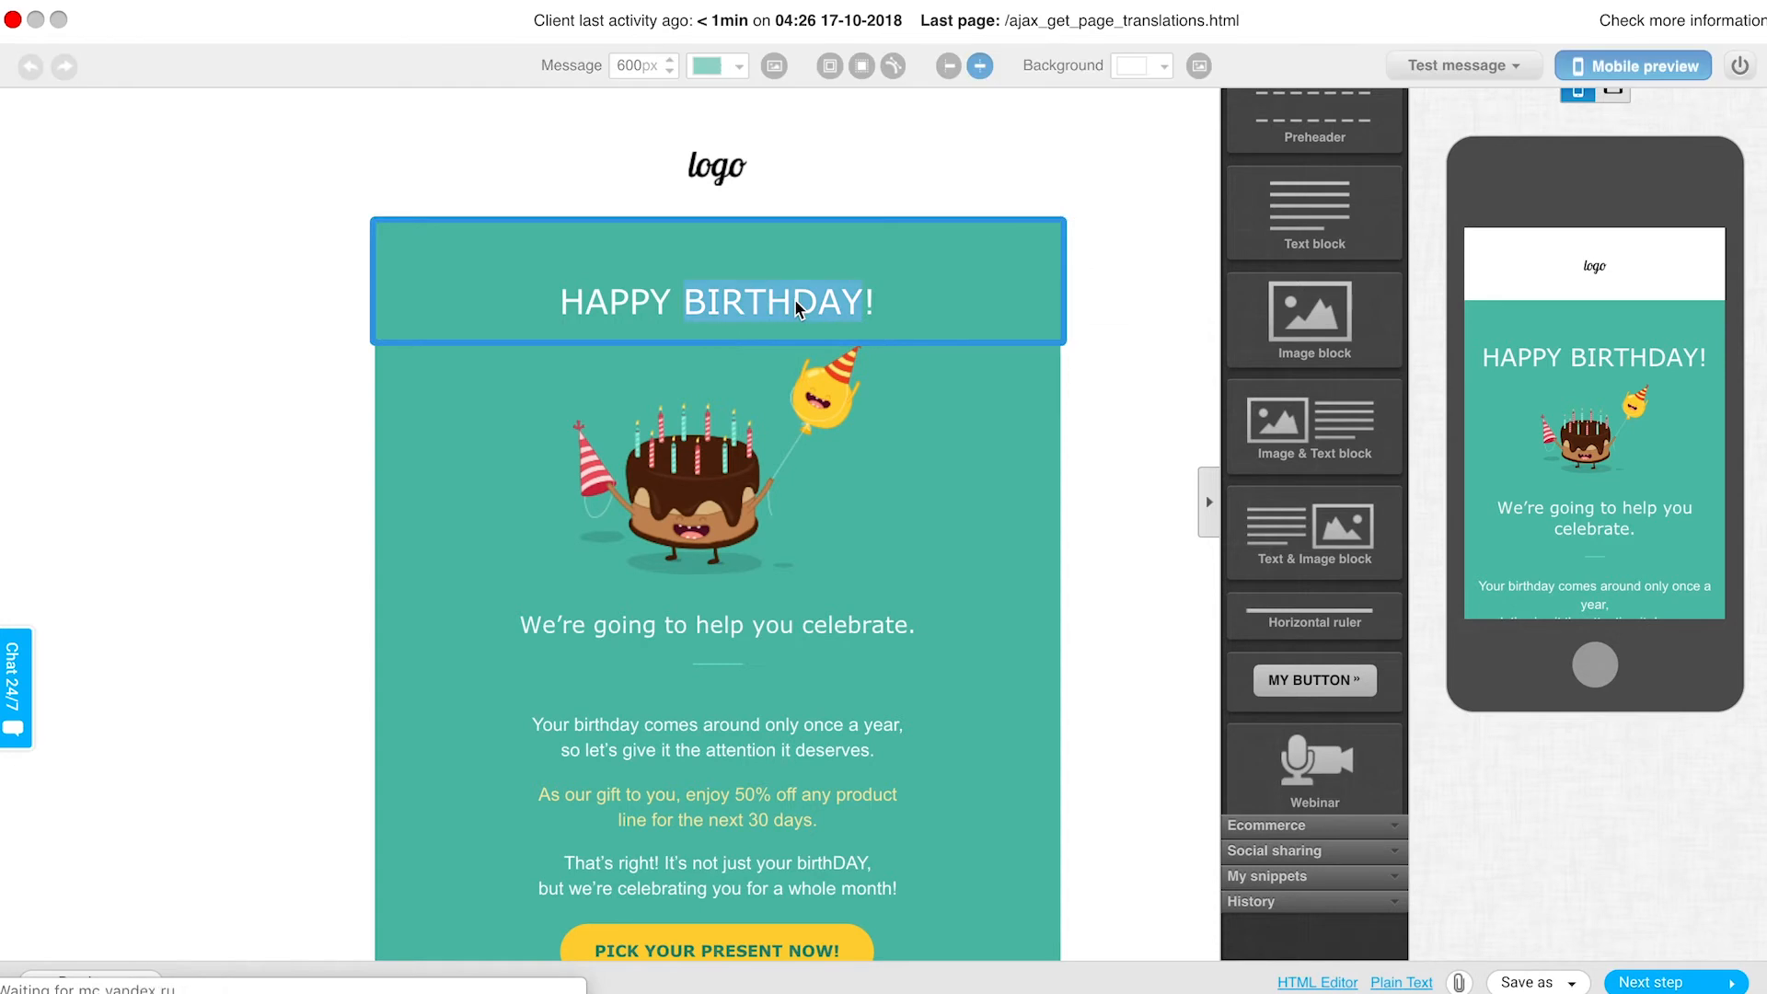
pyautogui.press('BackSpace')
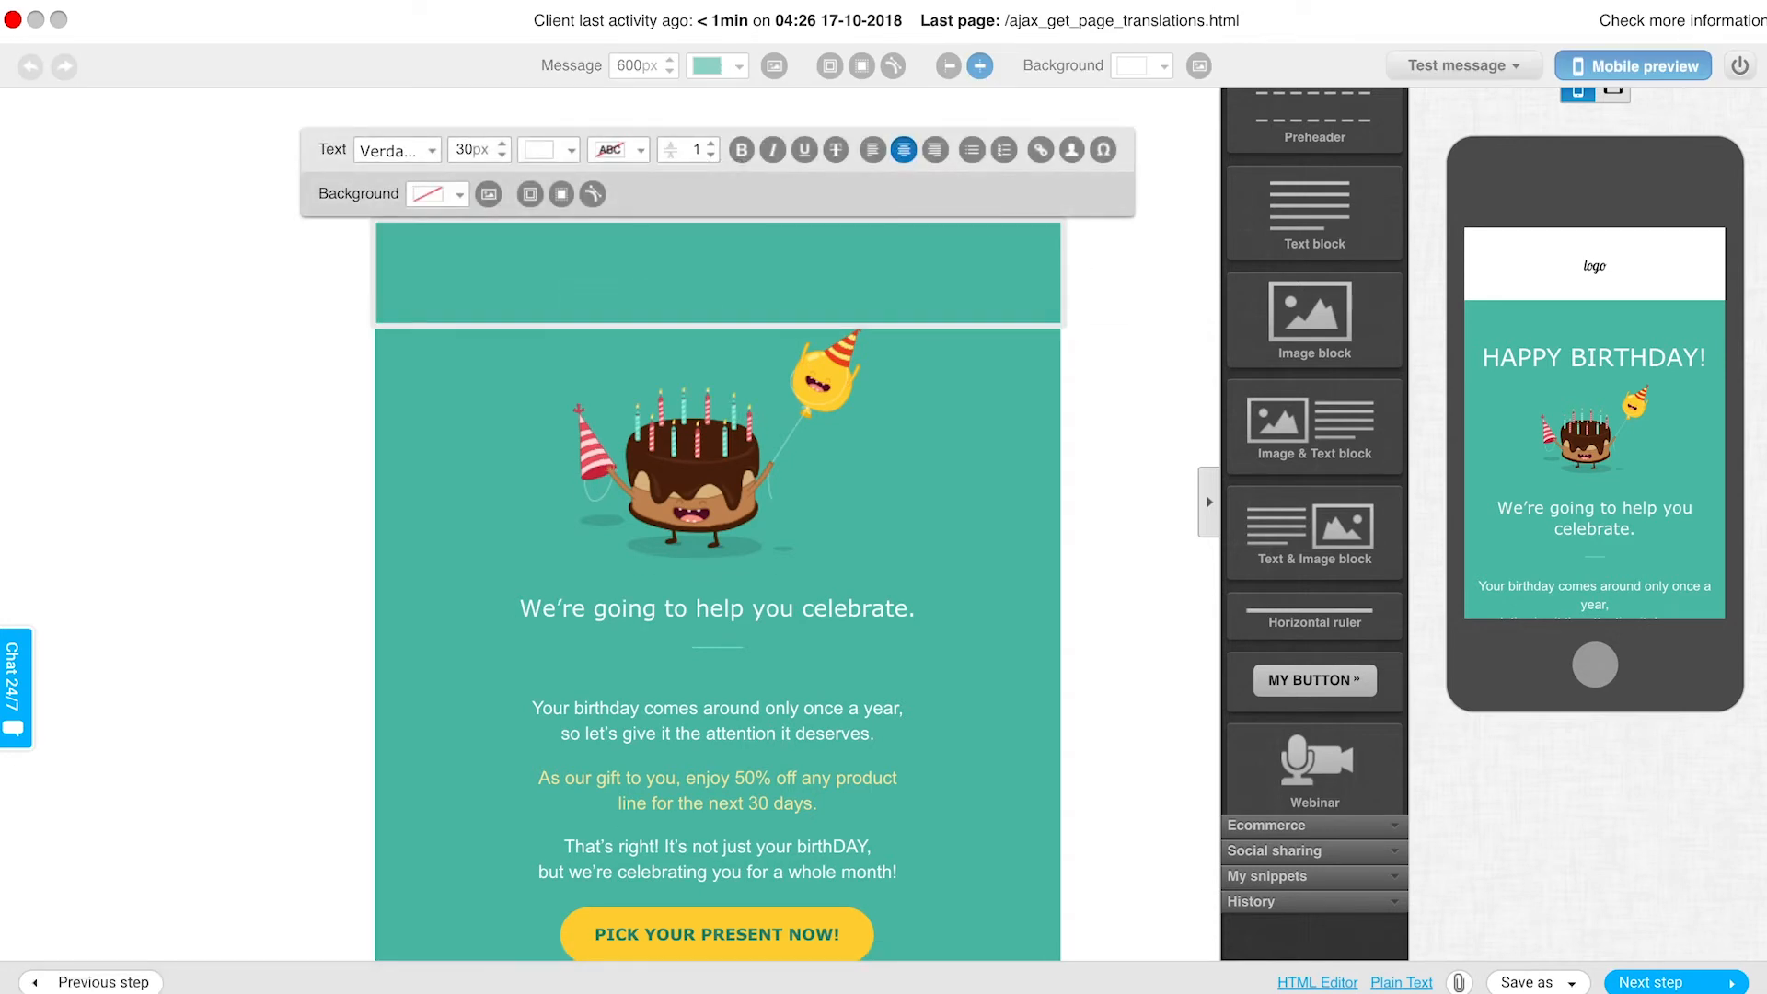
pyautogui.click(1137, 688)
# - Delete the "Your birthday comes around only once a year" text block and the 50% off gift text block
pyautogui.scroll(-2, 1013, 635)
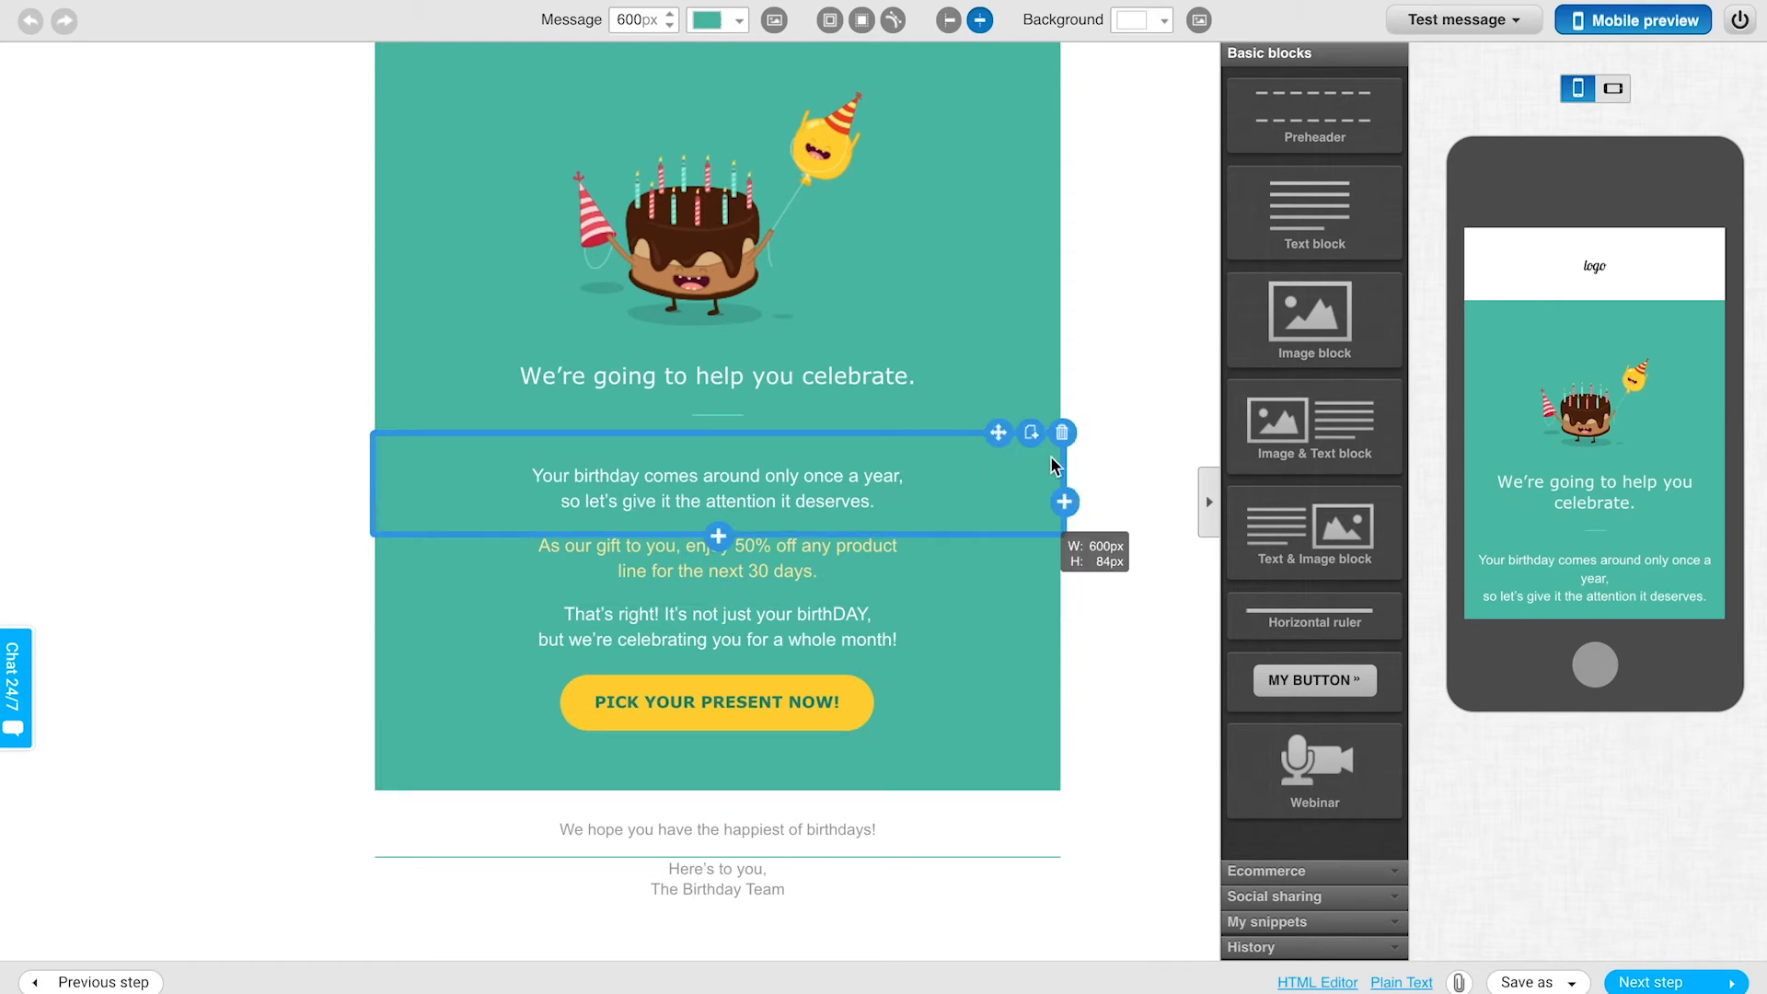
pyautogui.click(1063, 440)
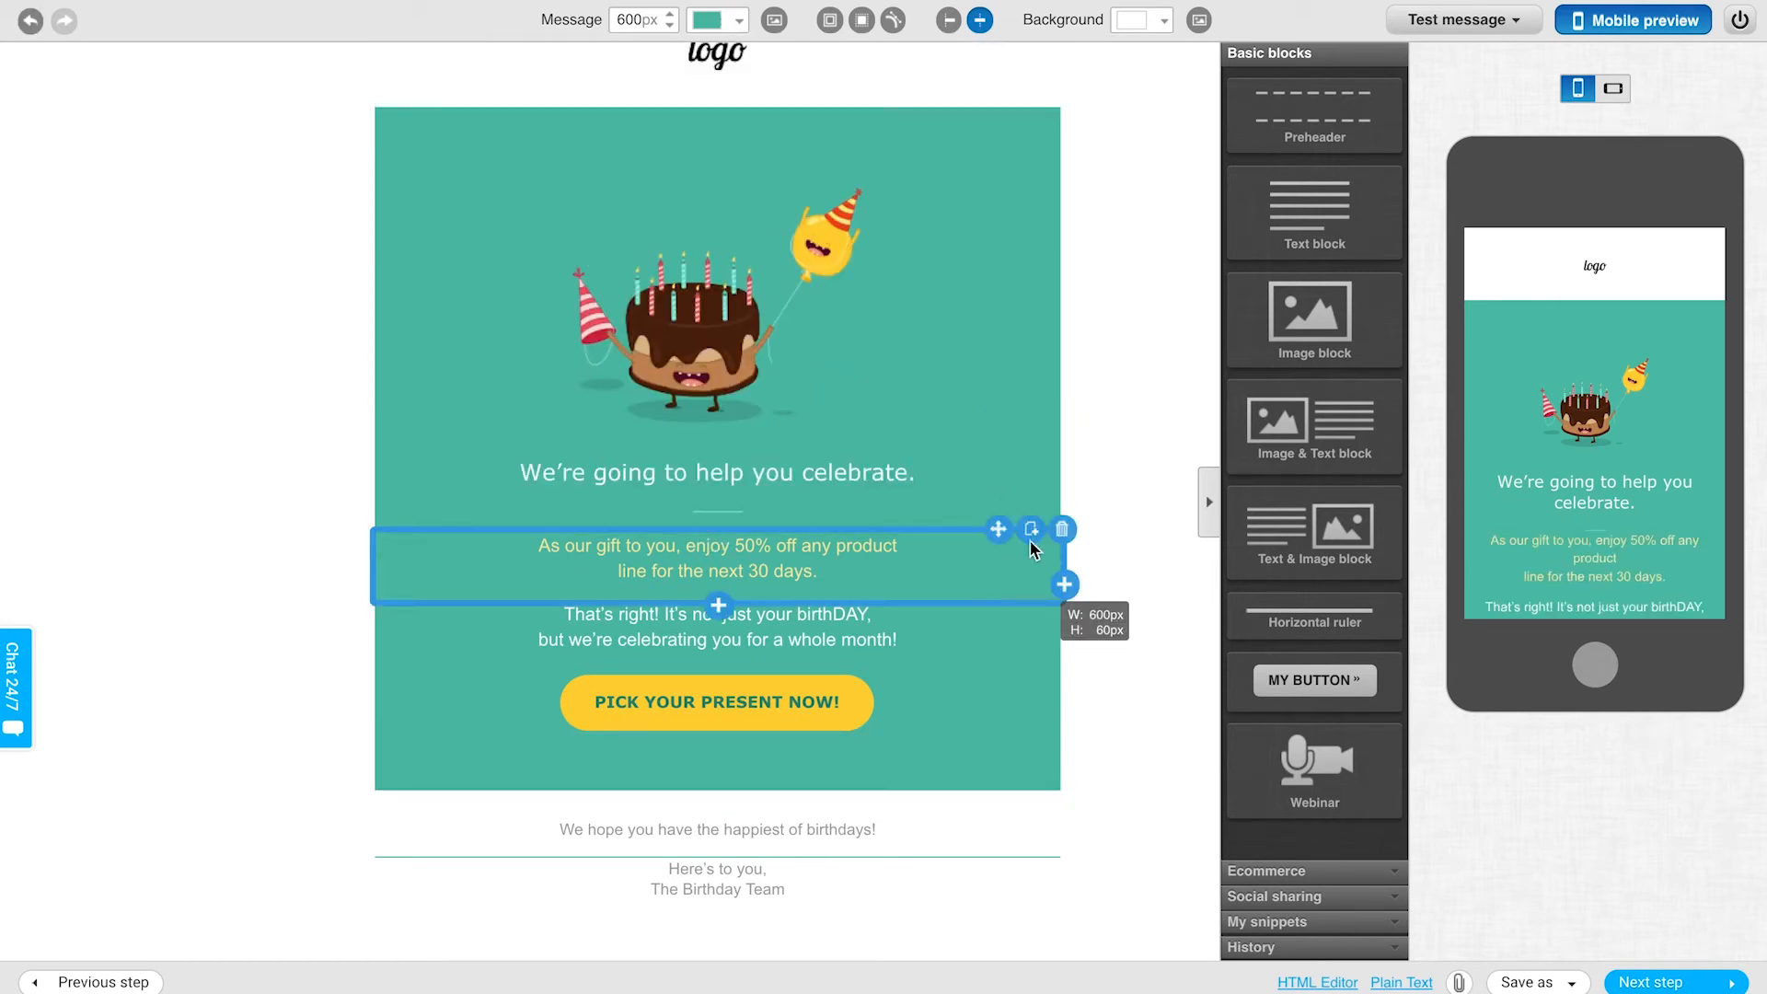
pyautogui.click(1061, 532)
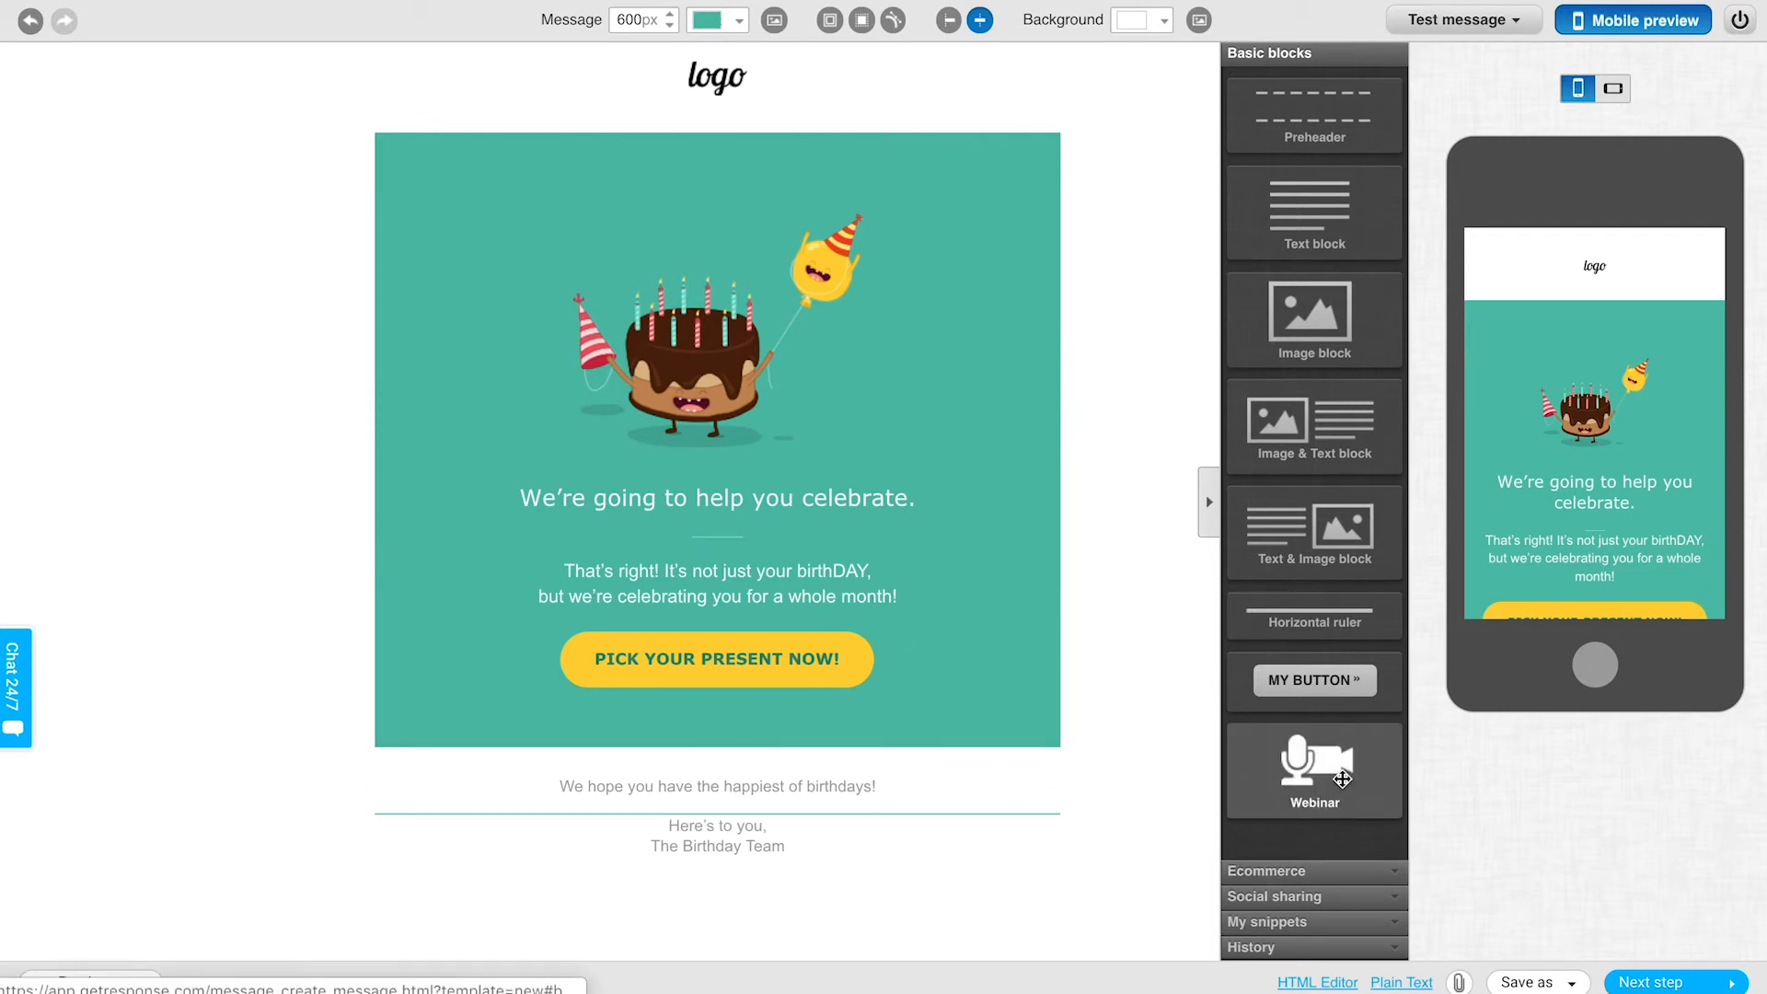
# - Insert a Recommendations block below the cake image and set it to show 2 products from New Chocolate Monster's Baked goods category
pyautogui.click(1292, 875)
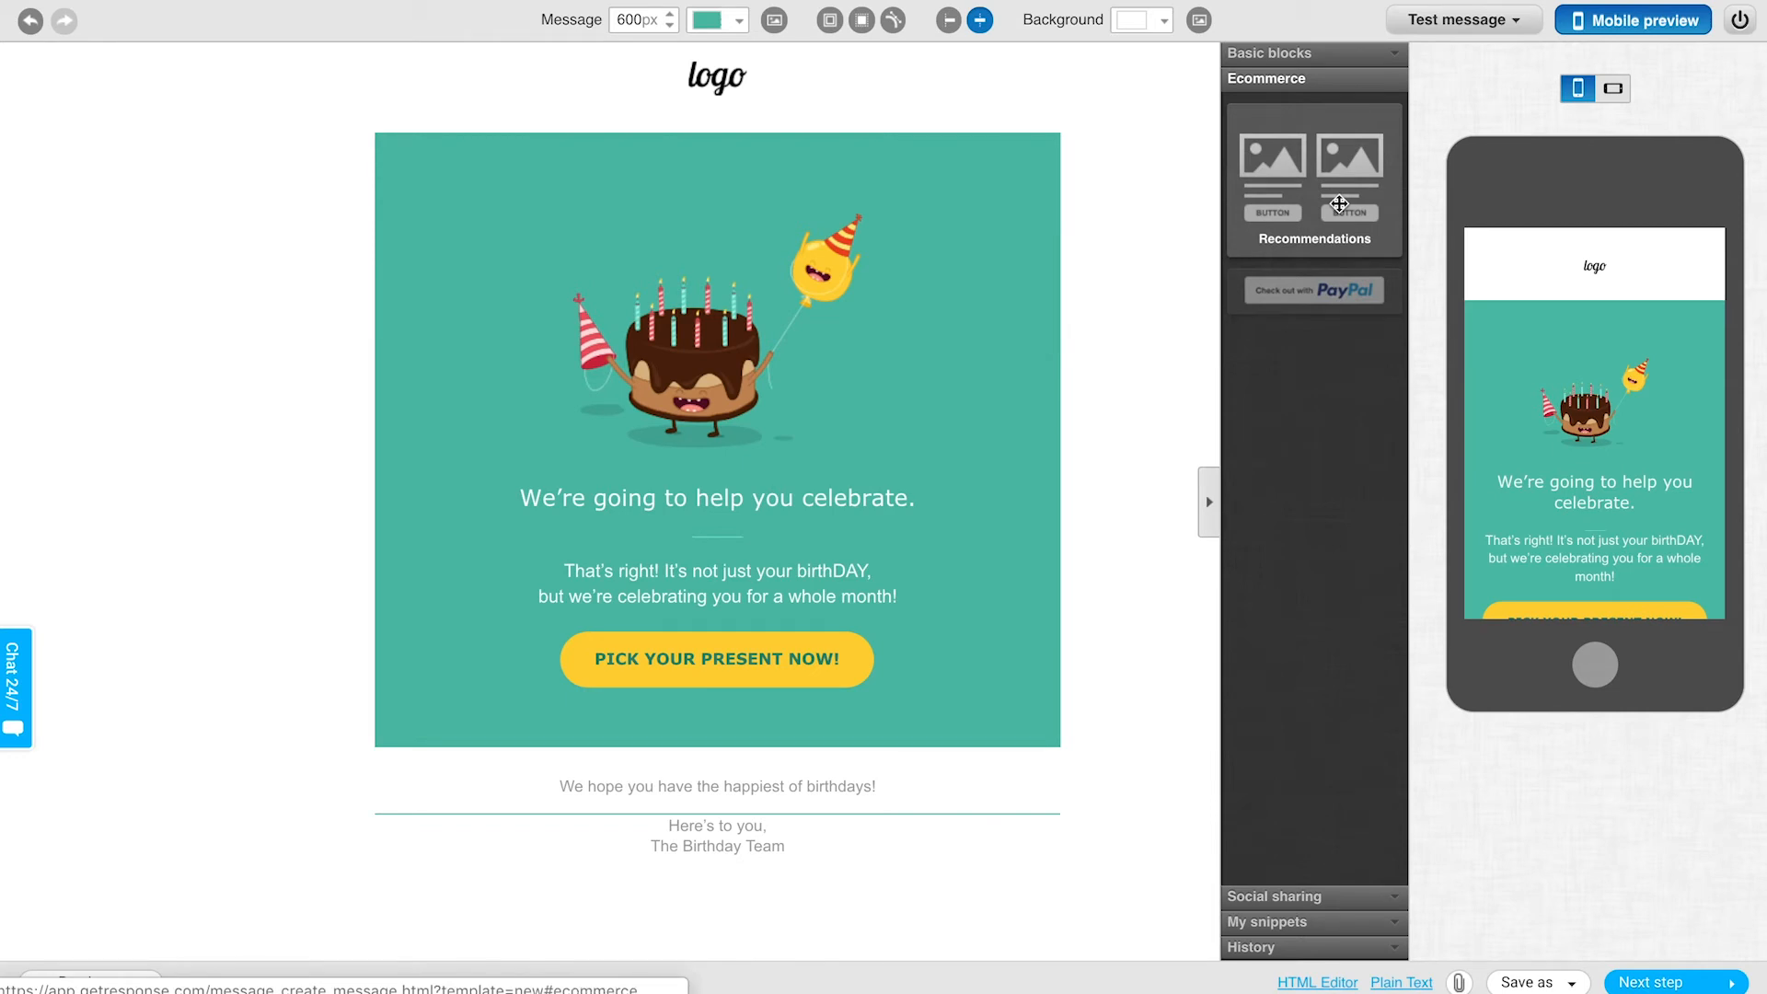
pyautogui.moveTo(1339, 203); pyautogui.dragTo(888, 576)
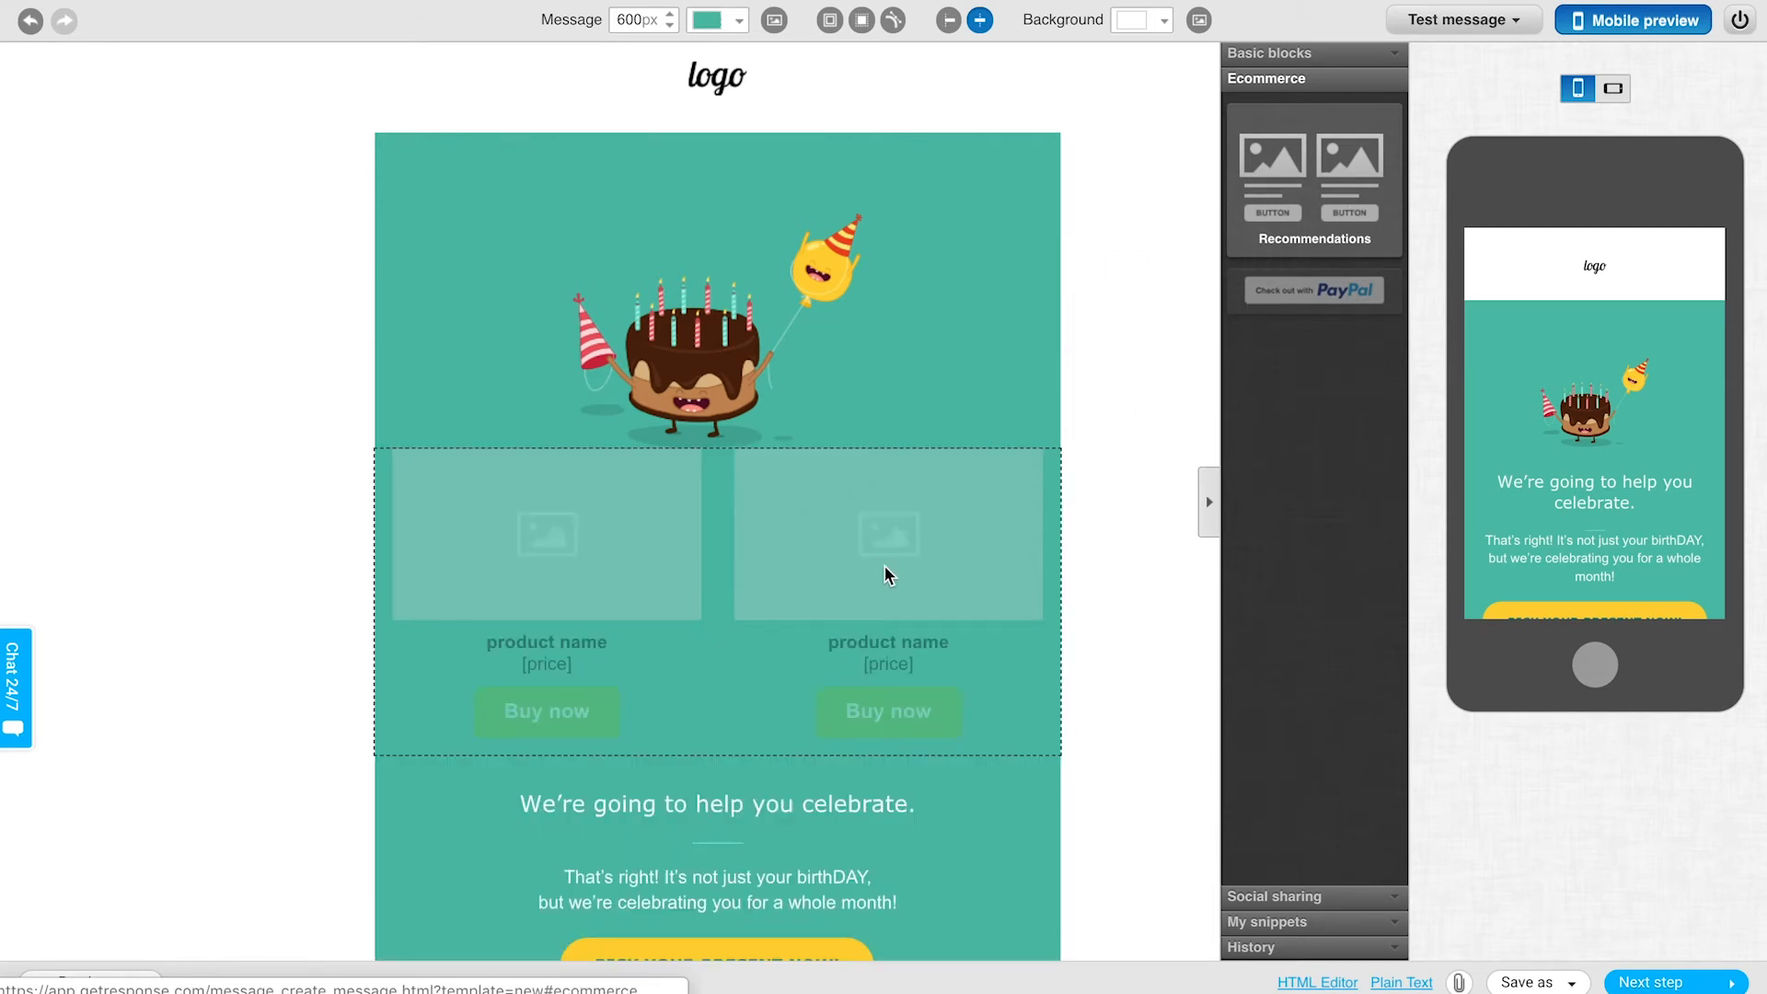
pyautogui.click(808, 450)
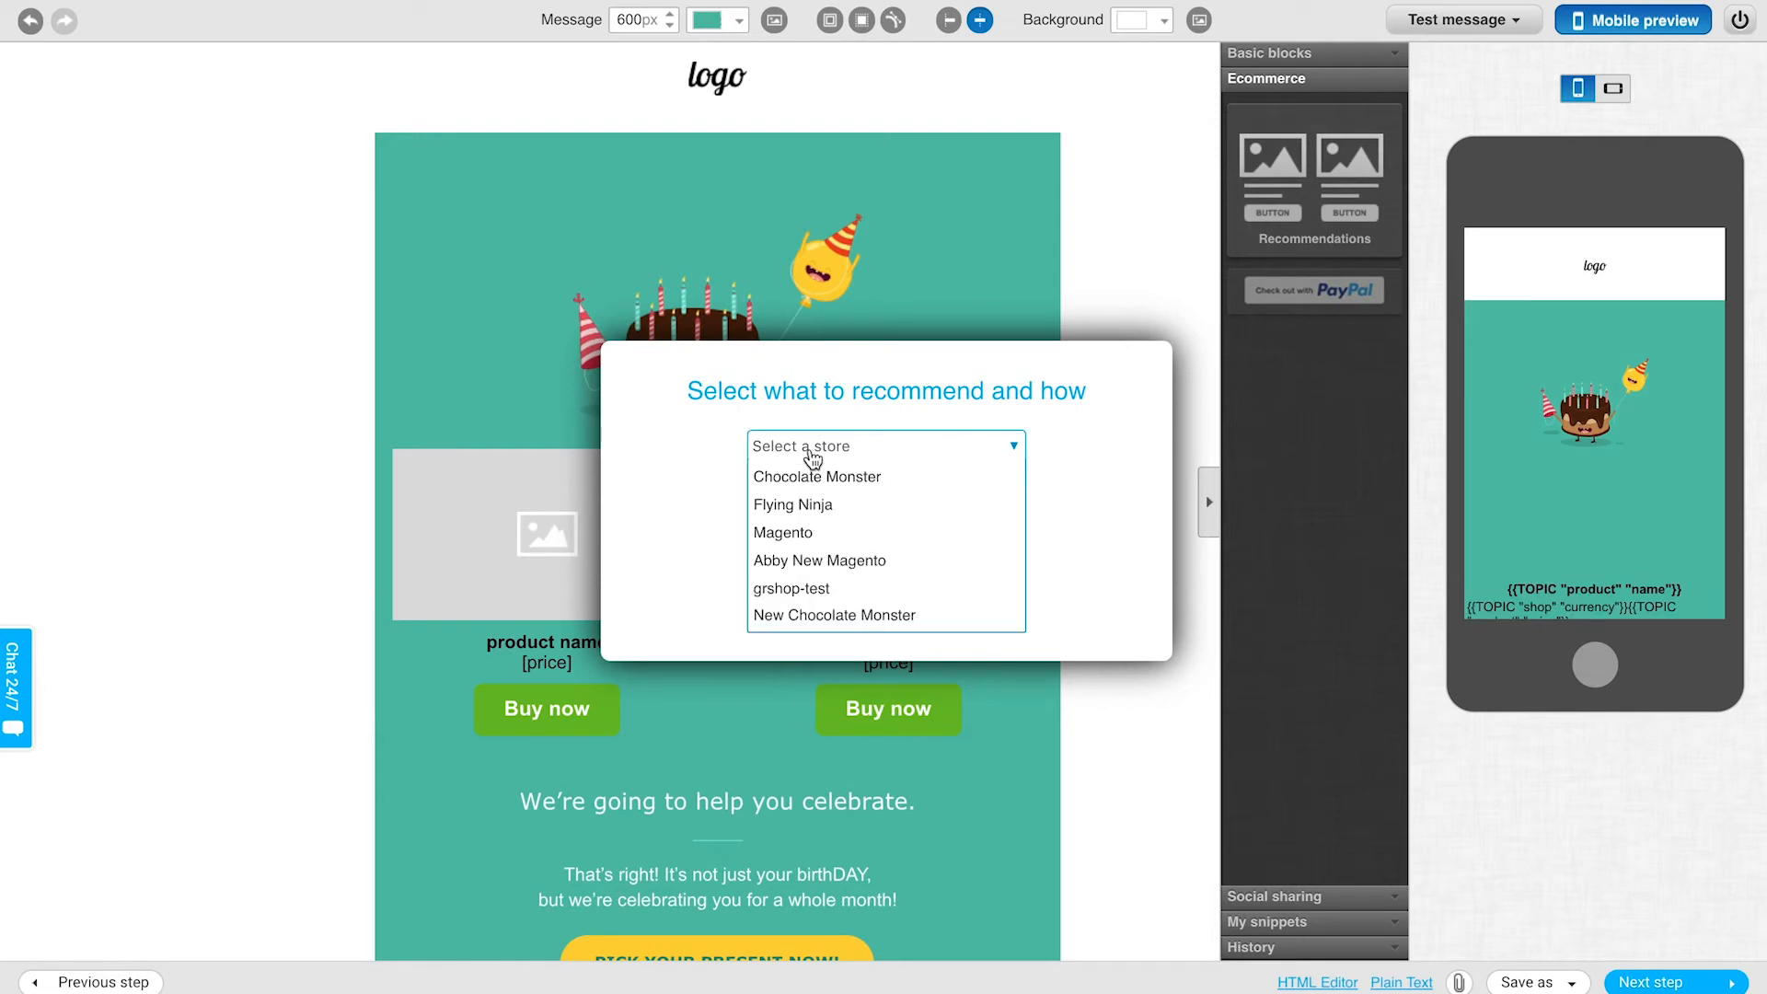
pyautogui.click(792, 617)
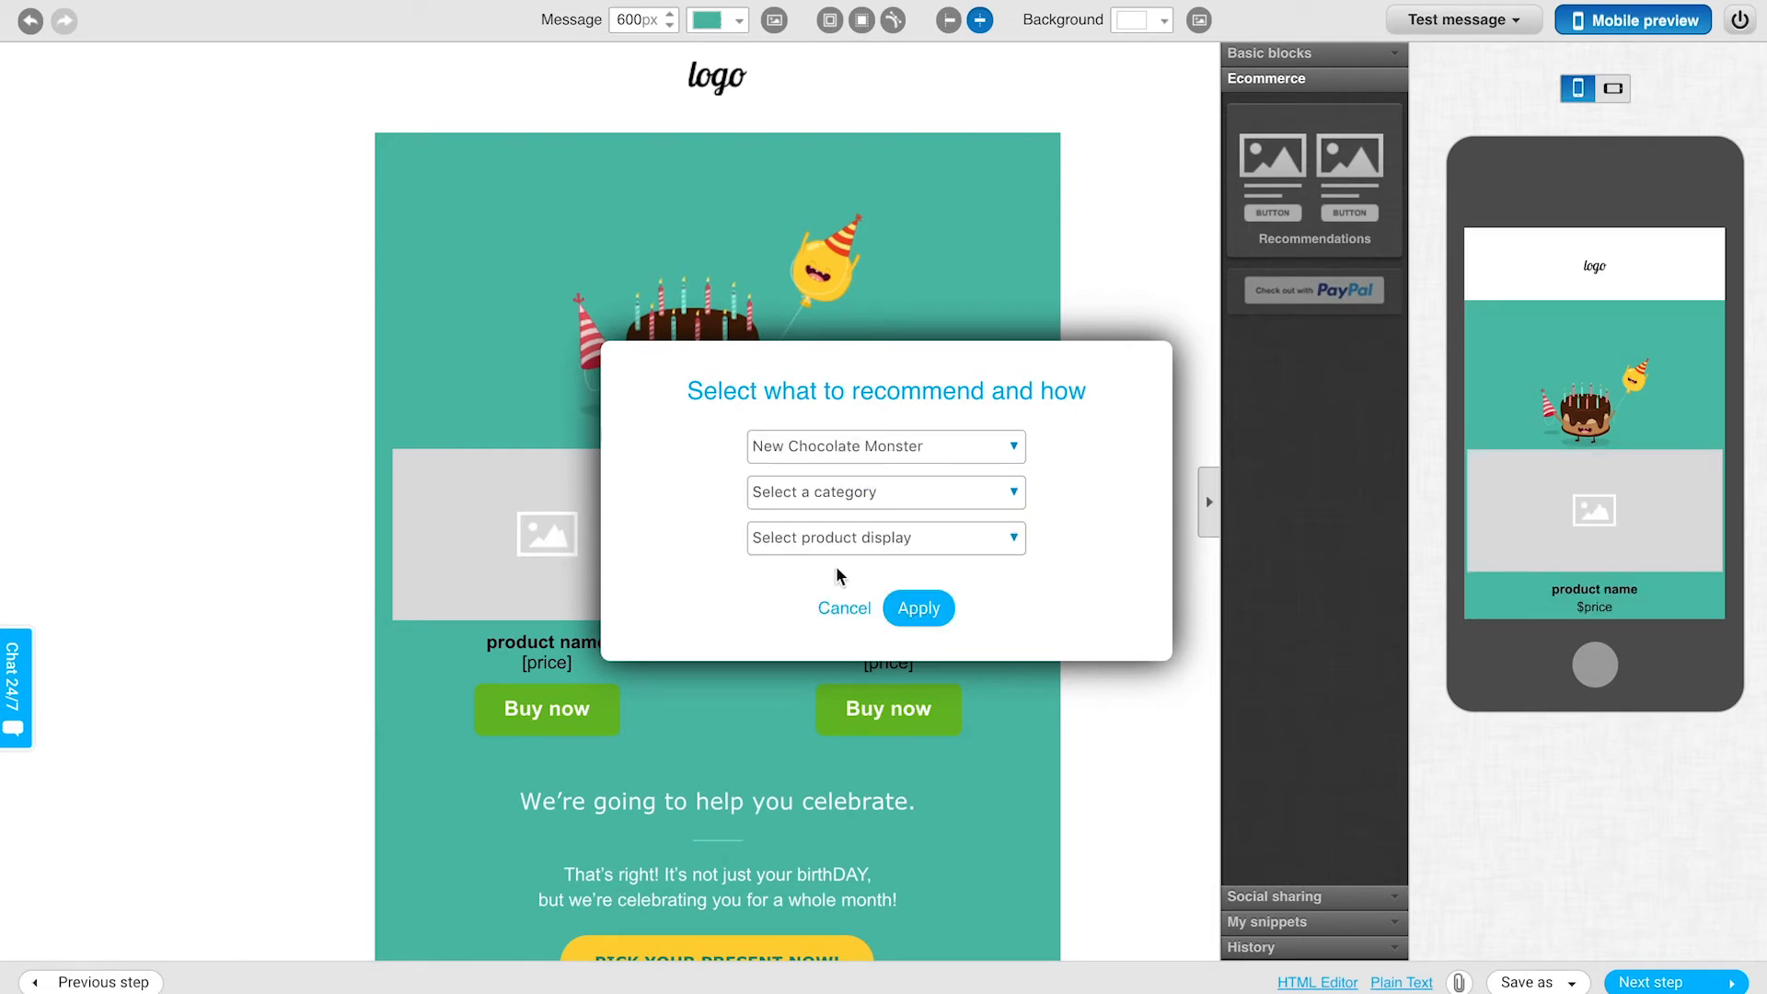
pyautogui.click(849, 513)
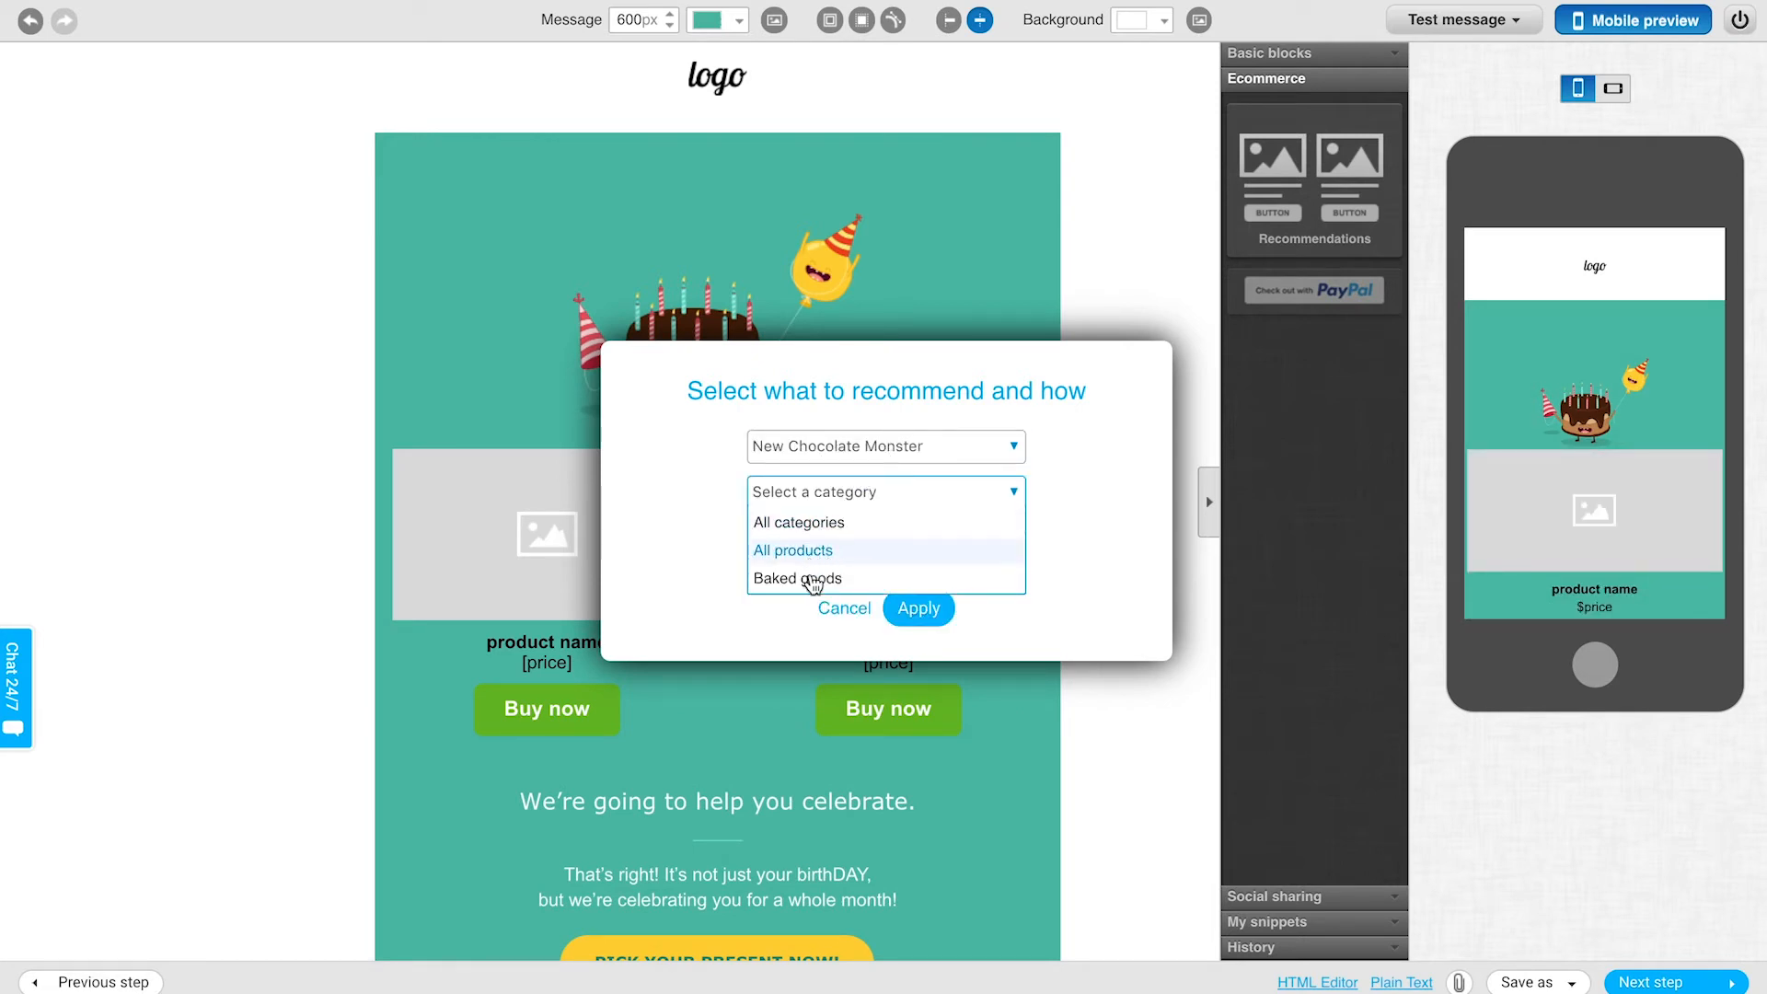
pyautogui.click(798, 580)
pyautogui.click(836, 549)
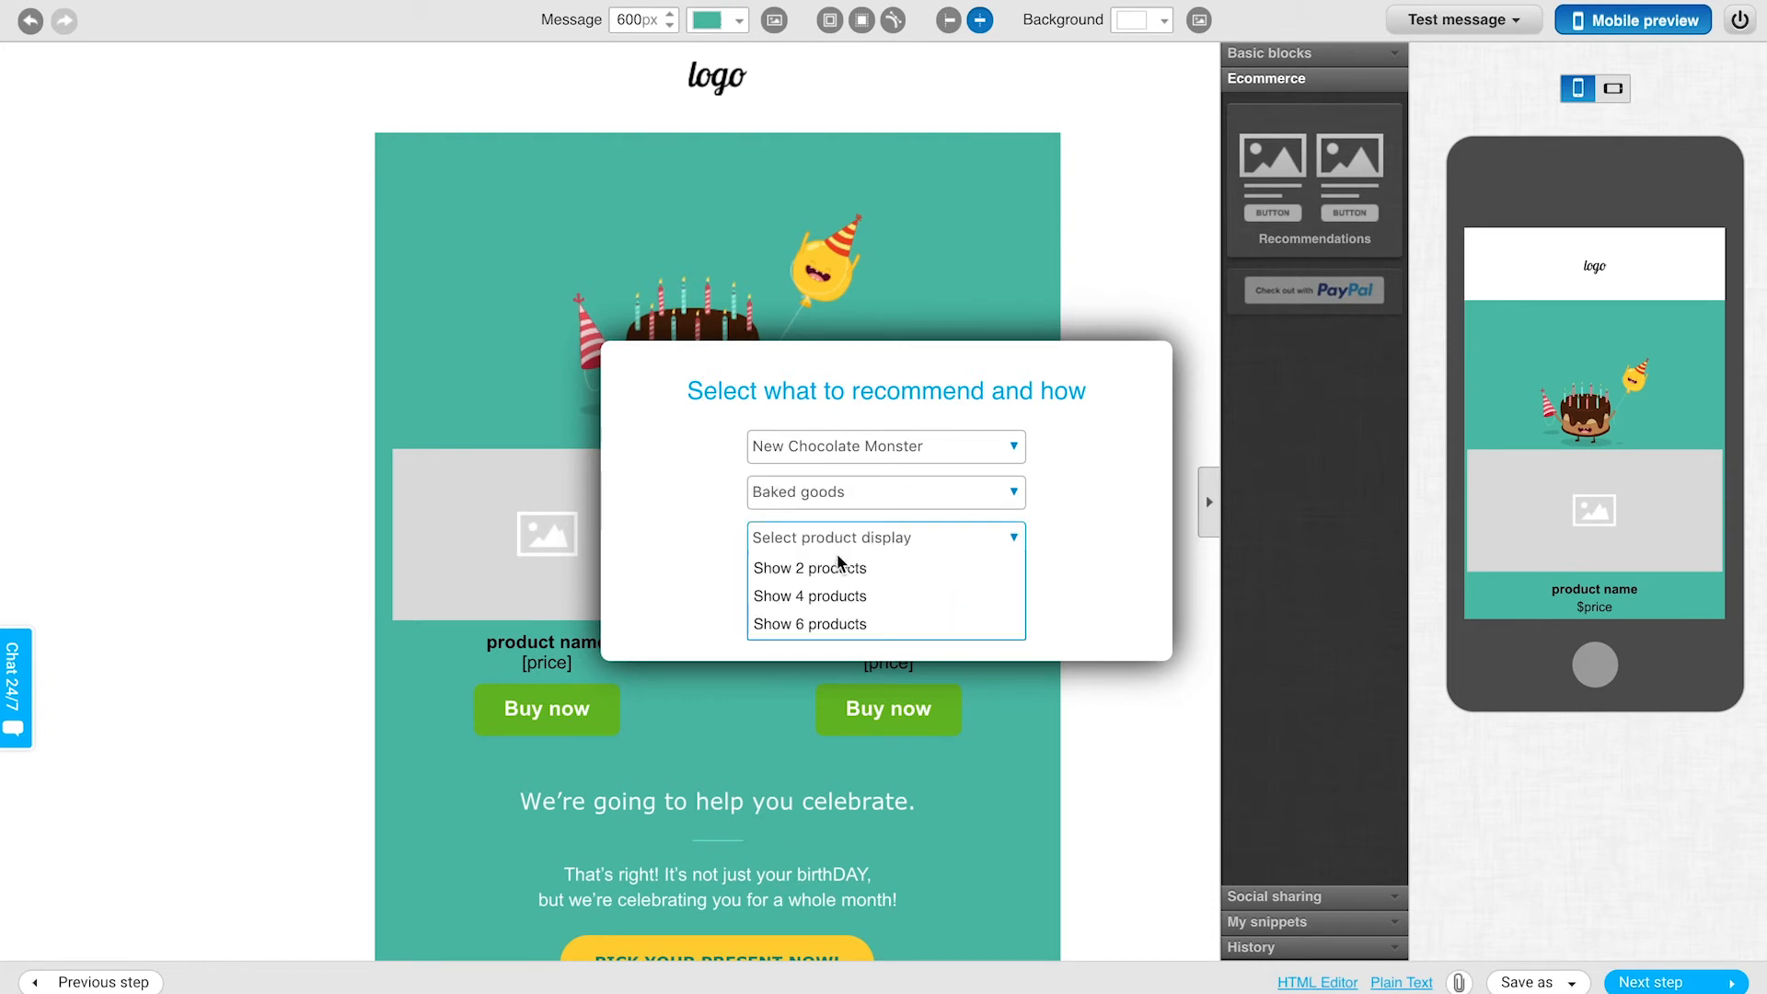
pyautogui.click(897, 568)
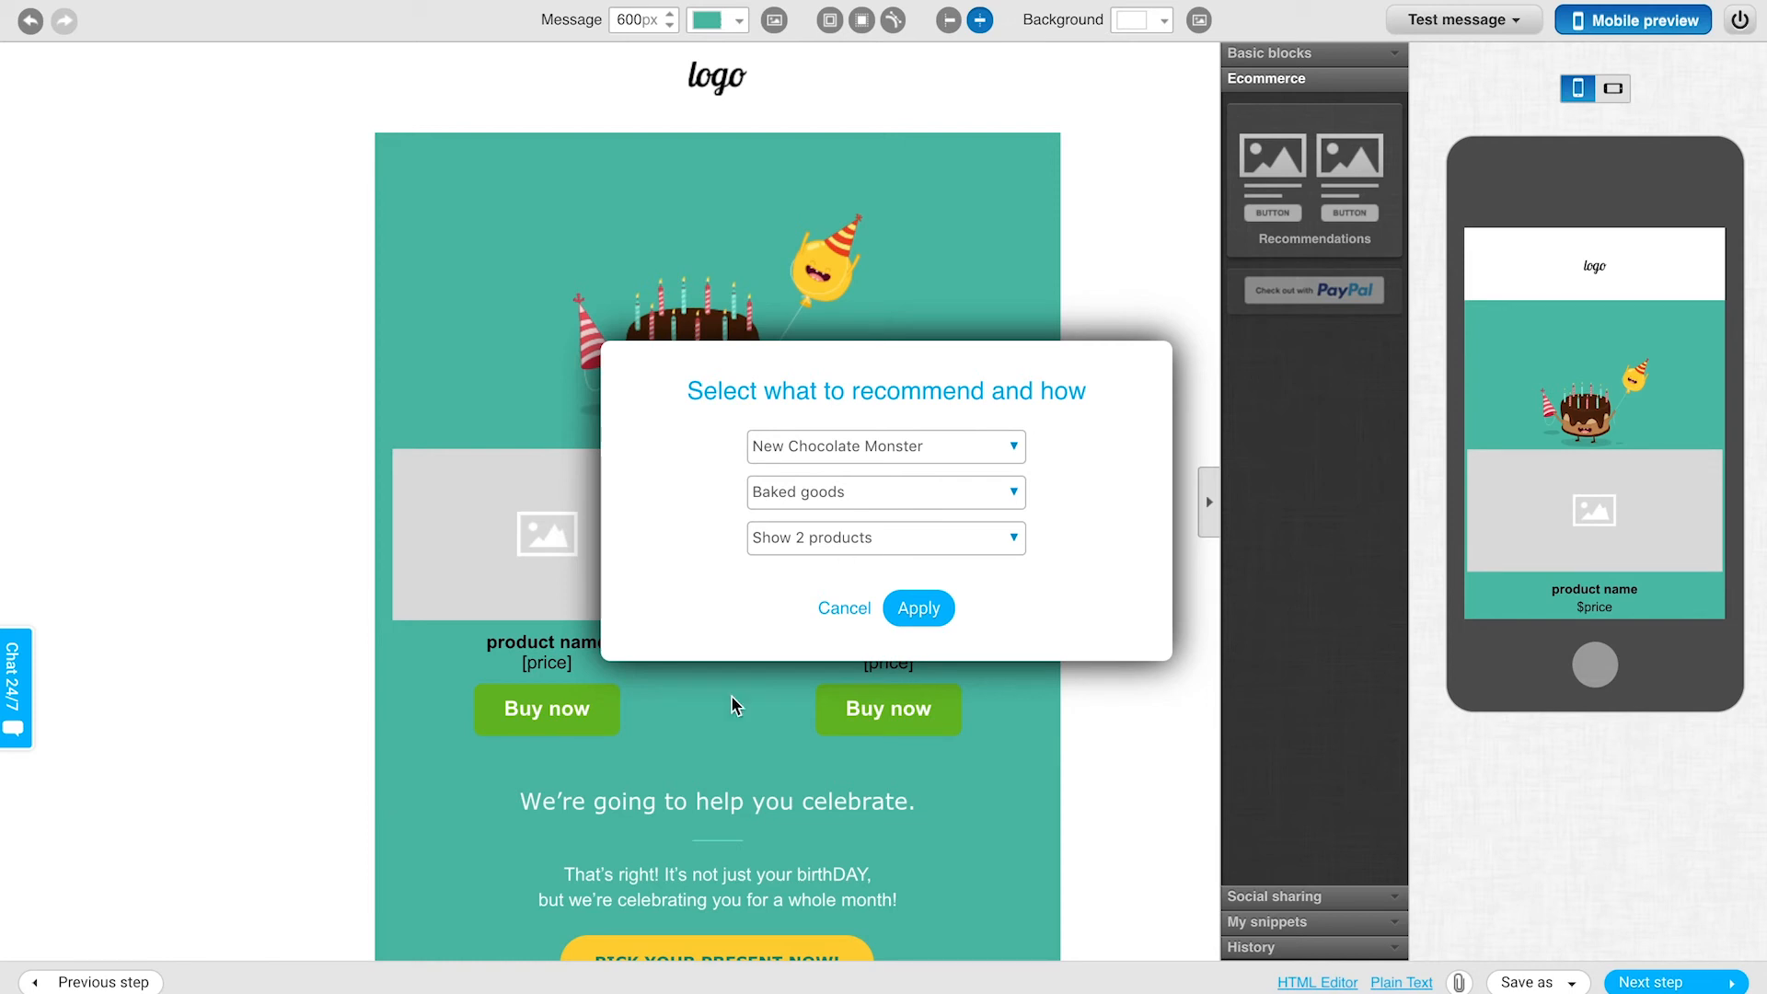
pyautogui.click(921, 618)
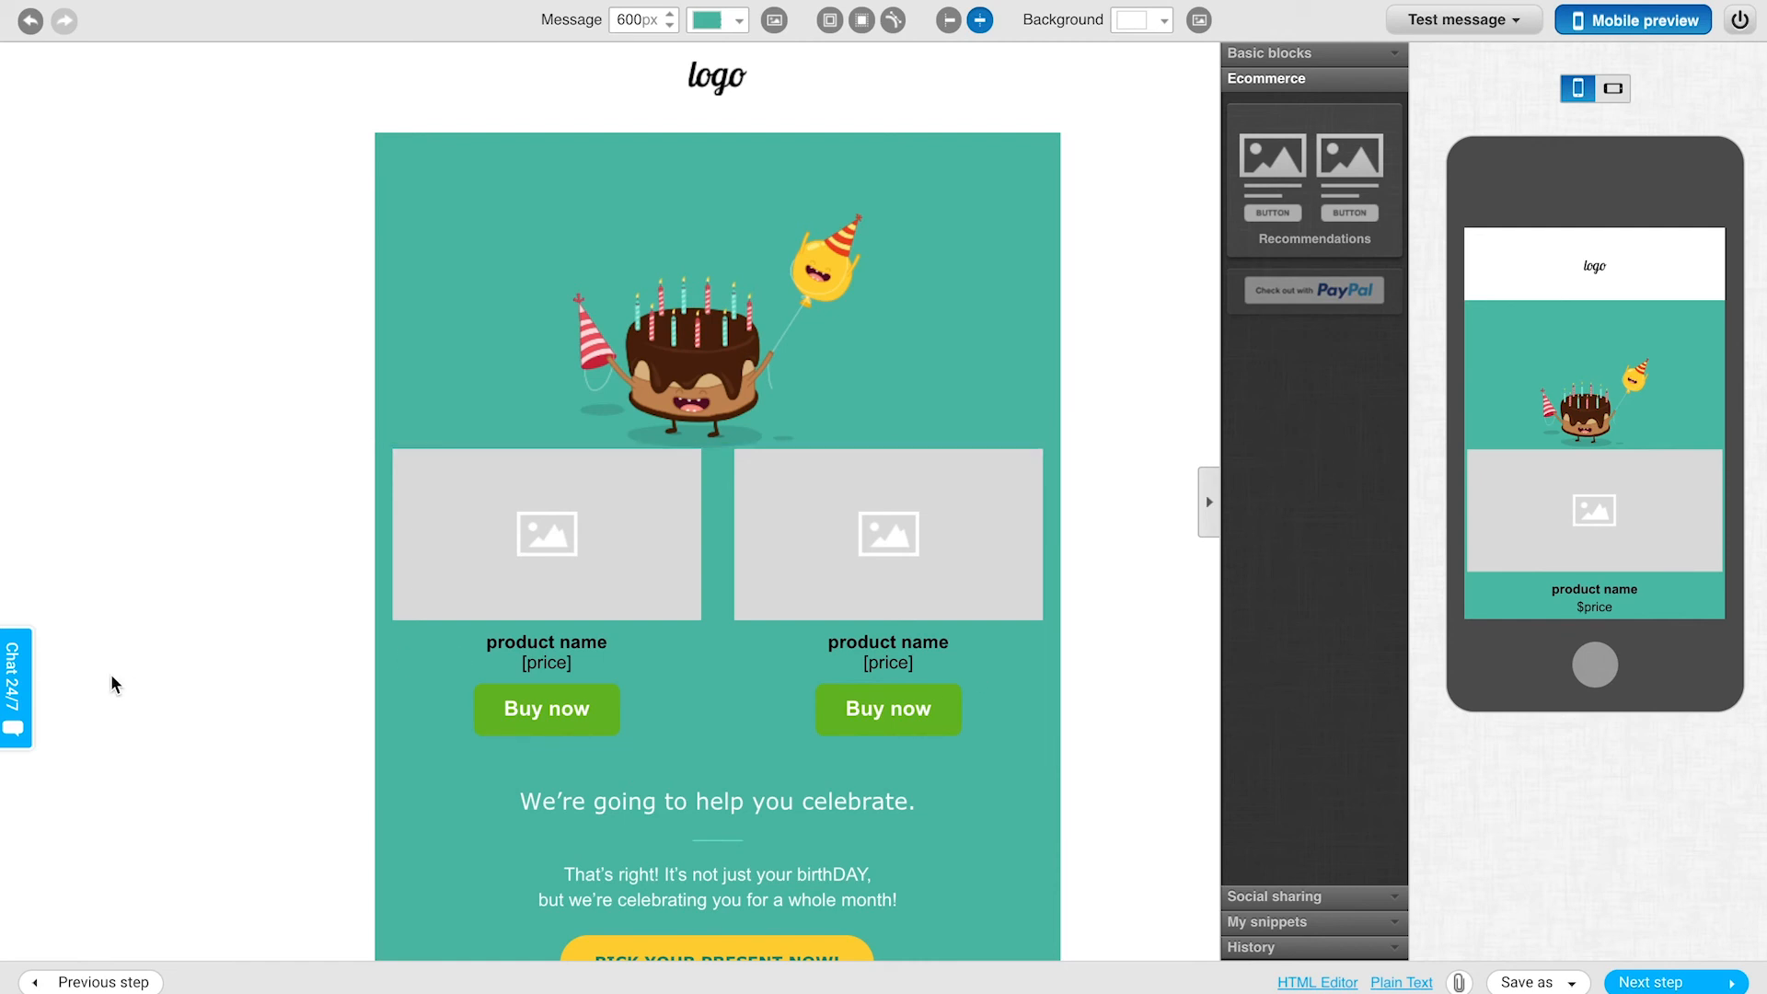
pyautogui.scroll(-3, 110, 632)
pyautogui.scroll(3, 111, 631)
pyautogui.scroll(2, 110, 632)
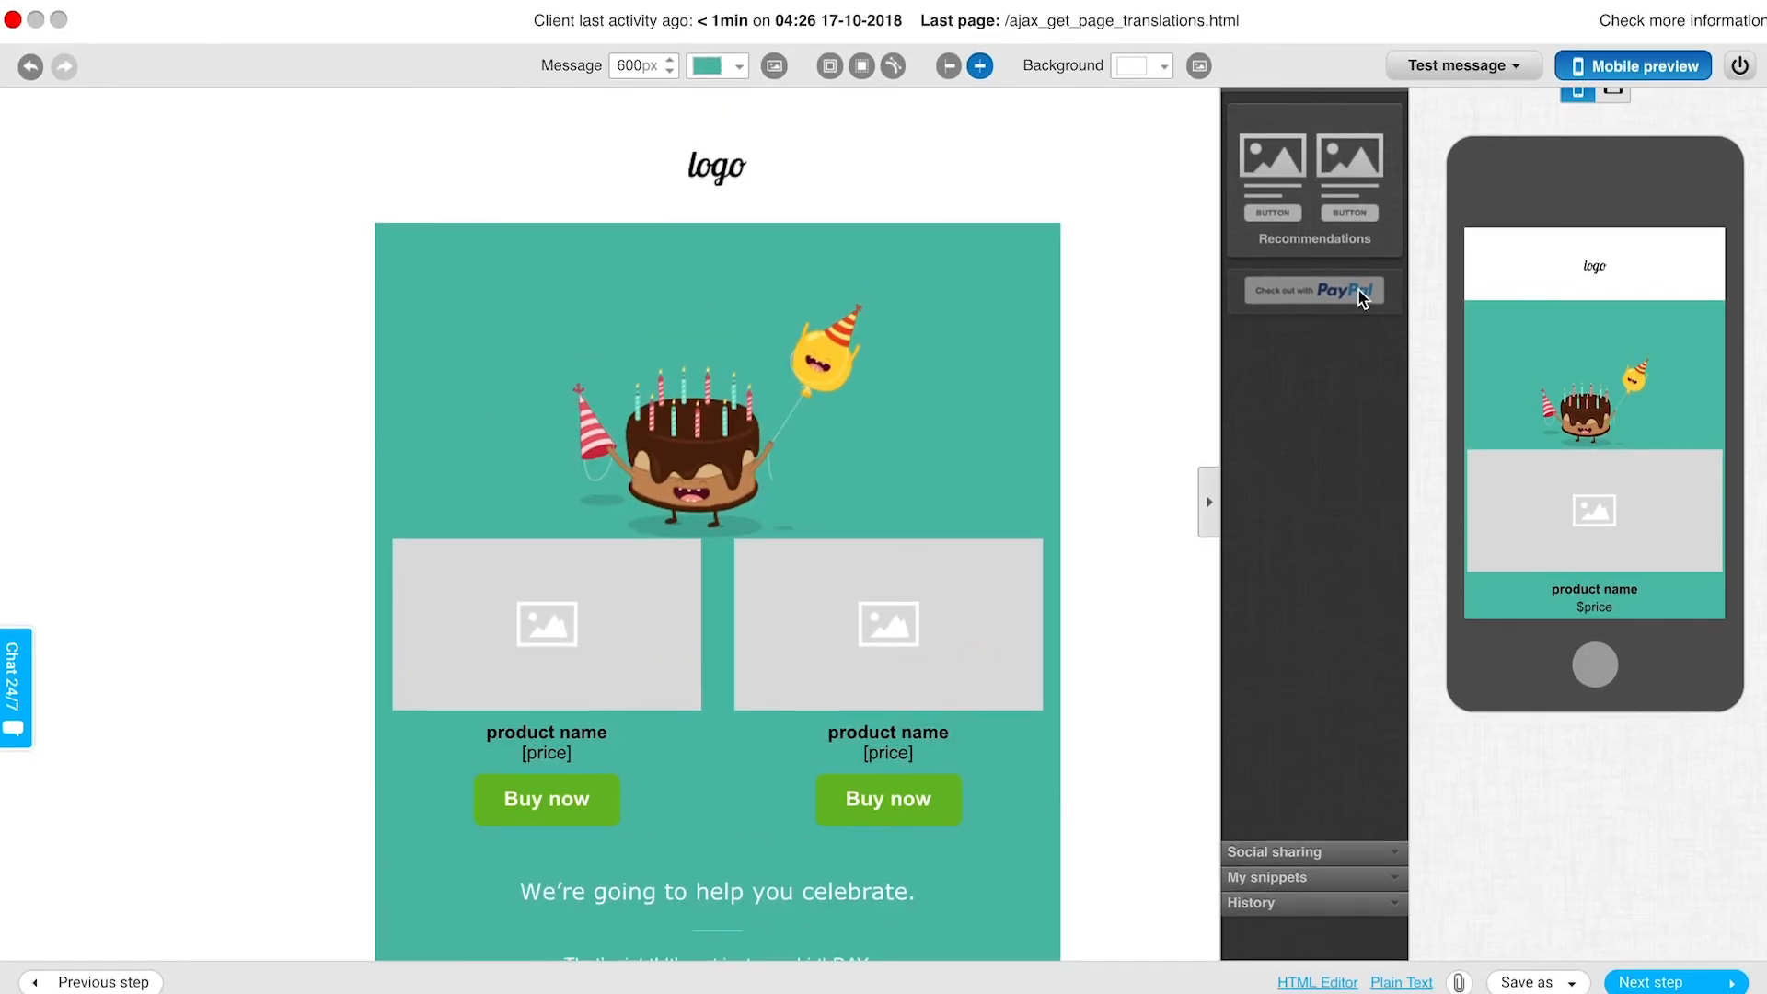
pyautogui.moveTo(1351, 299)
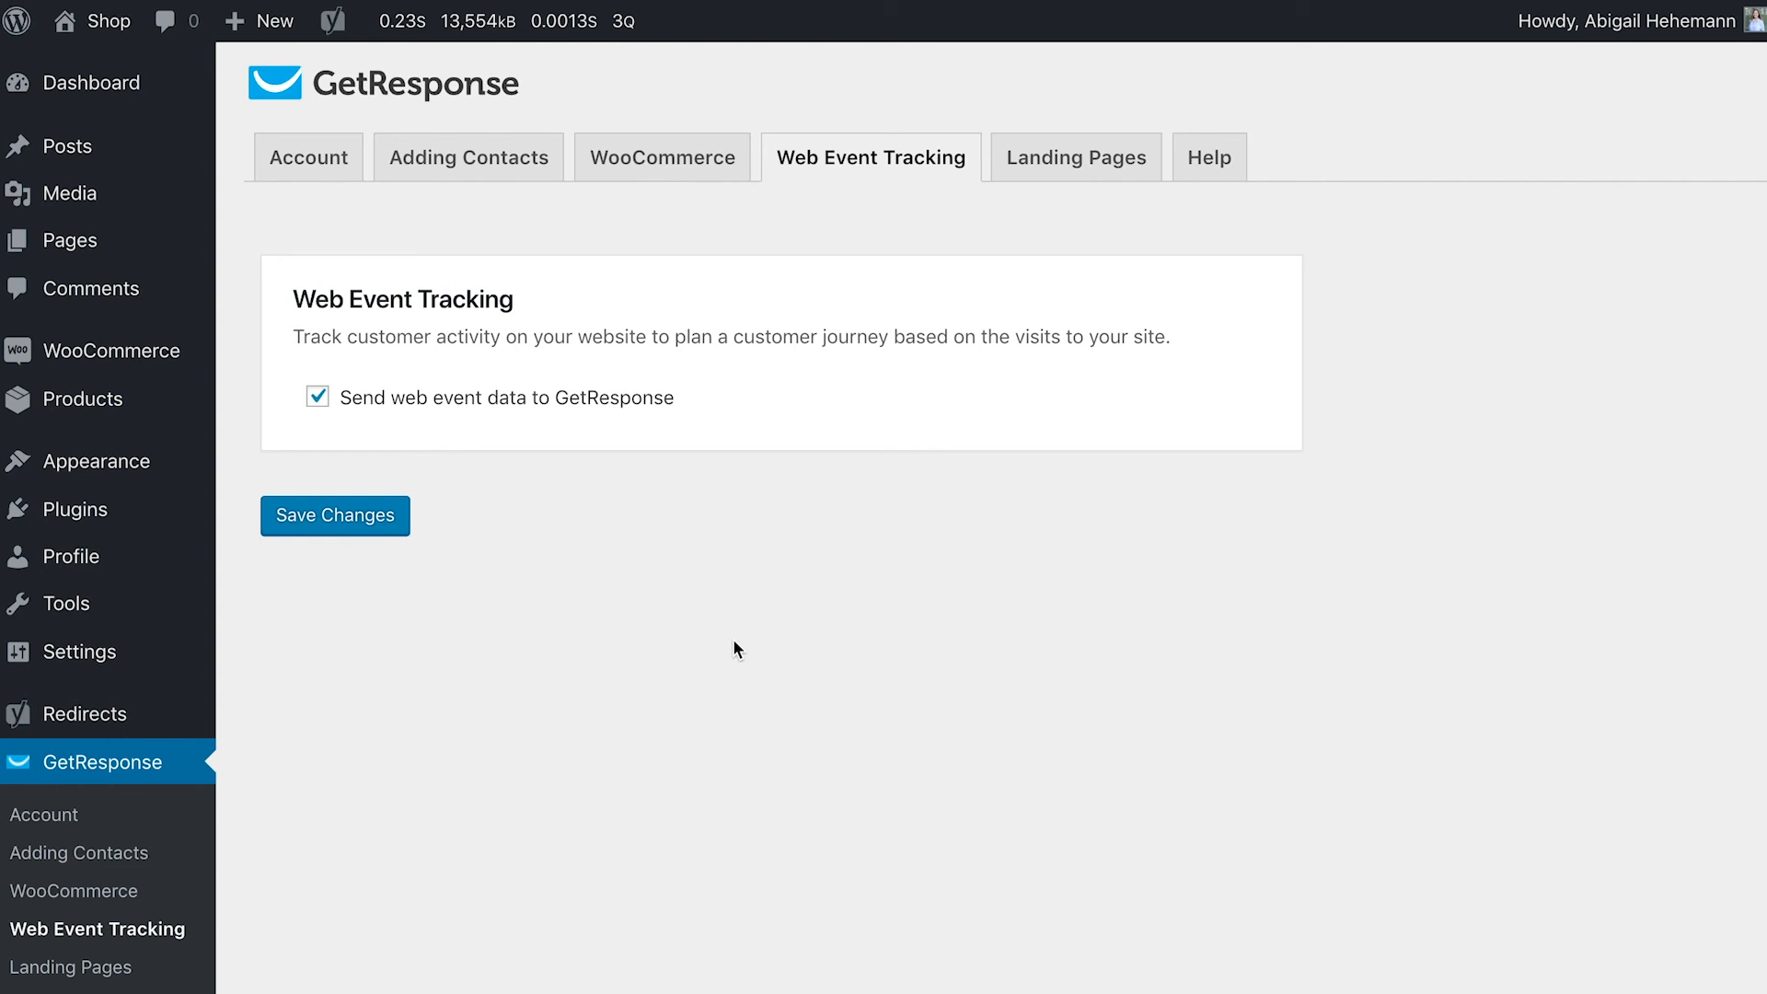
# - Switch to the GetResponse plugin in WordPress and open its WooCommerce settings
pyautogui.click(661, 182)
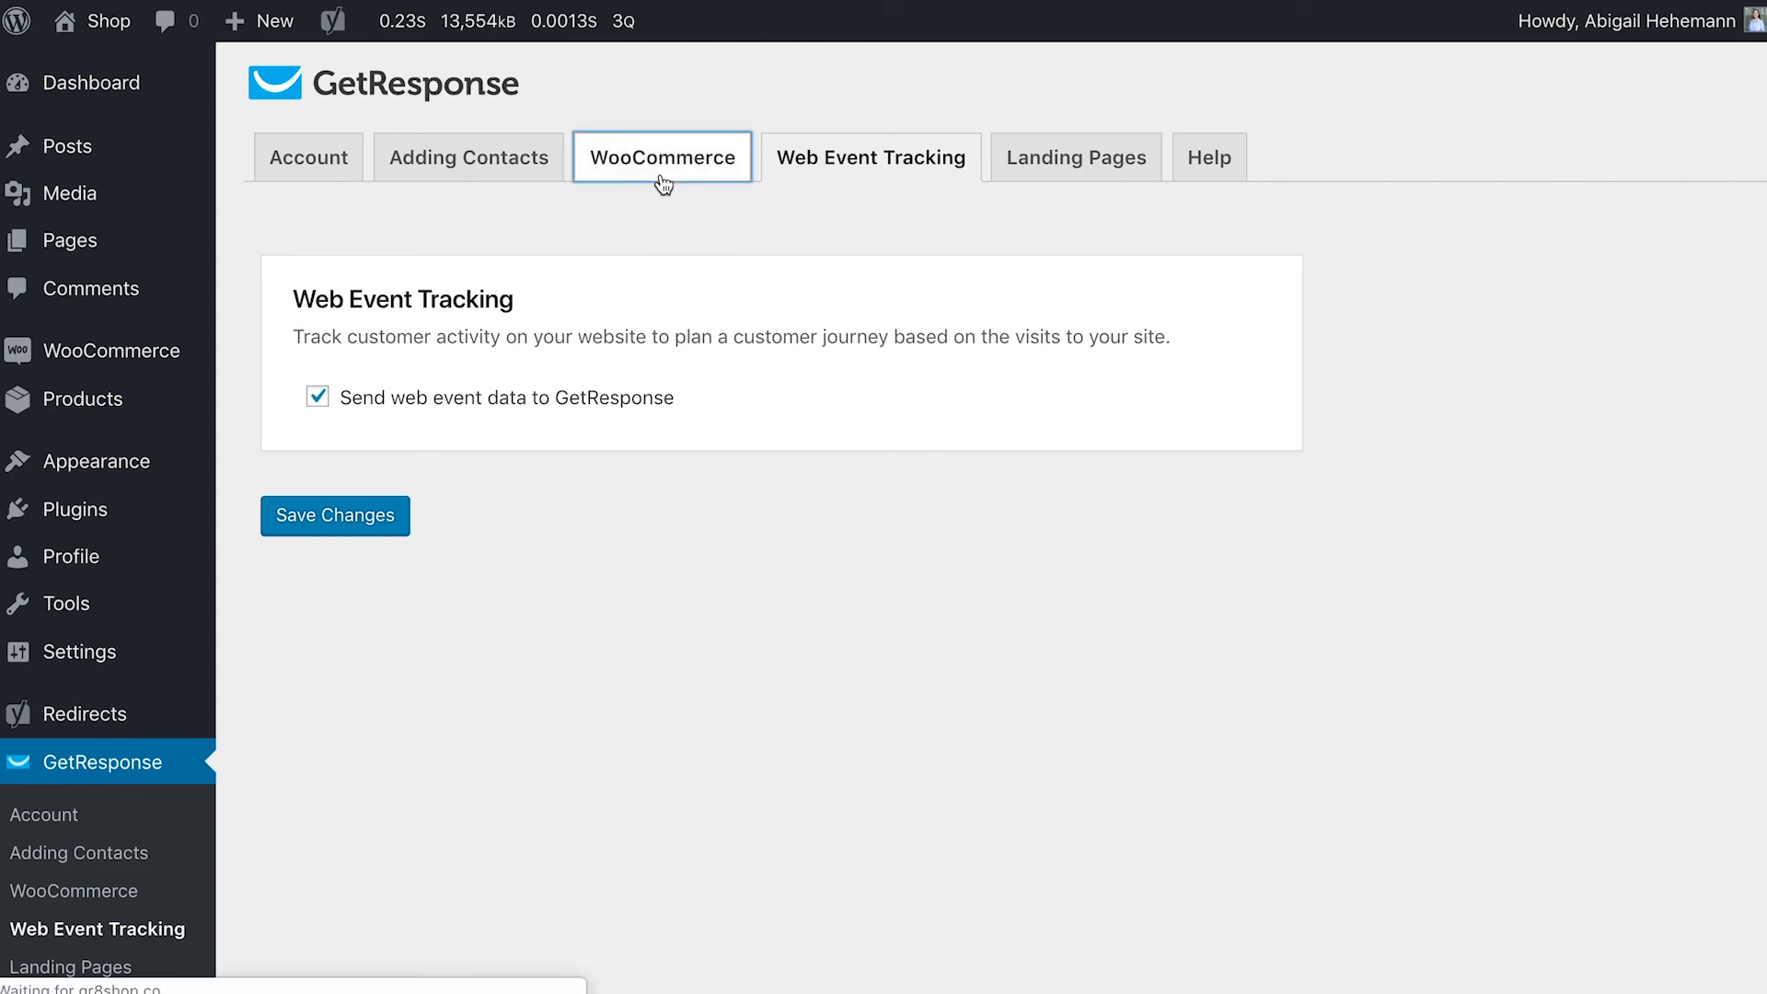